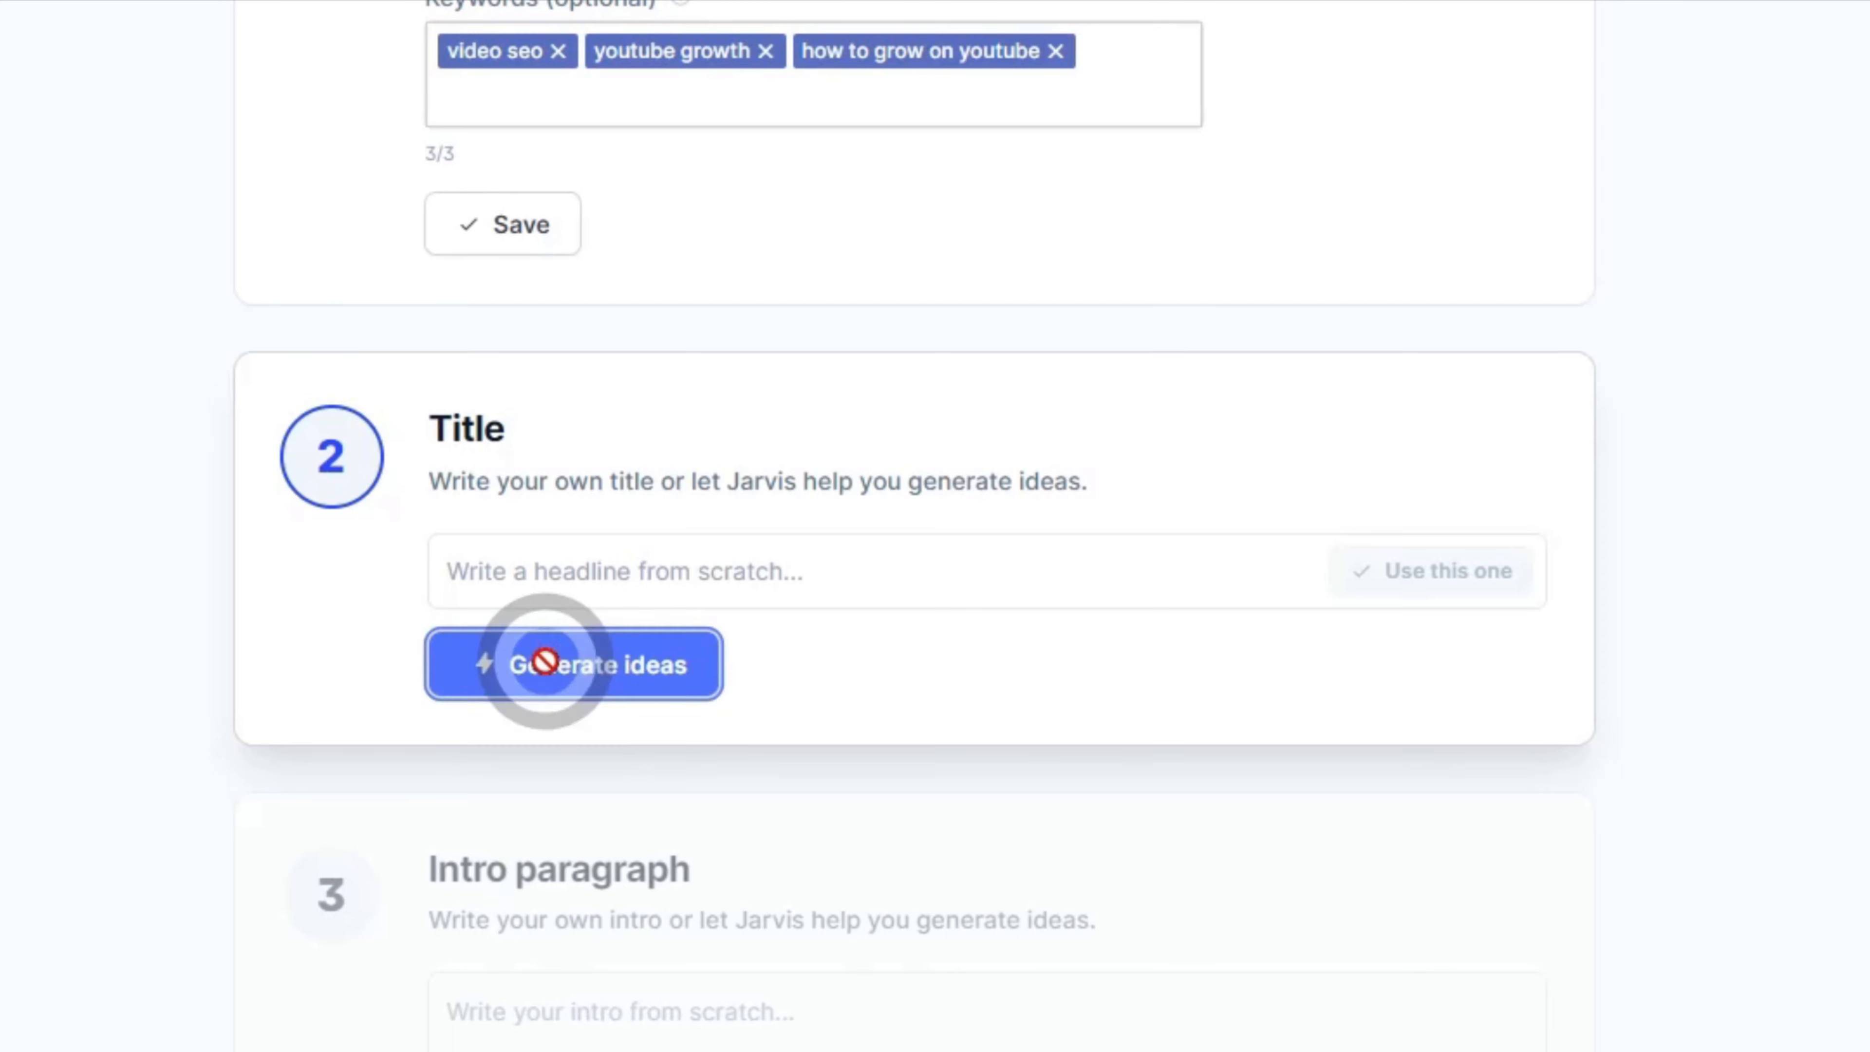
- Choose the "The #1 Strategy to Get 4000 Watch Hours" title and a generated intro starting "Do you want to grow", and open the draft
{"action": "scroll", "coordinate": [1178, 589], "scroll_direction": "down", "scroll_amount": 7}
{"action": "left_click", "coordinate": [1472, 598]}
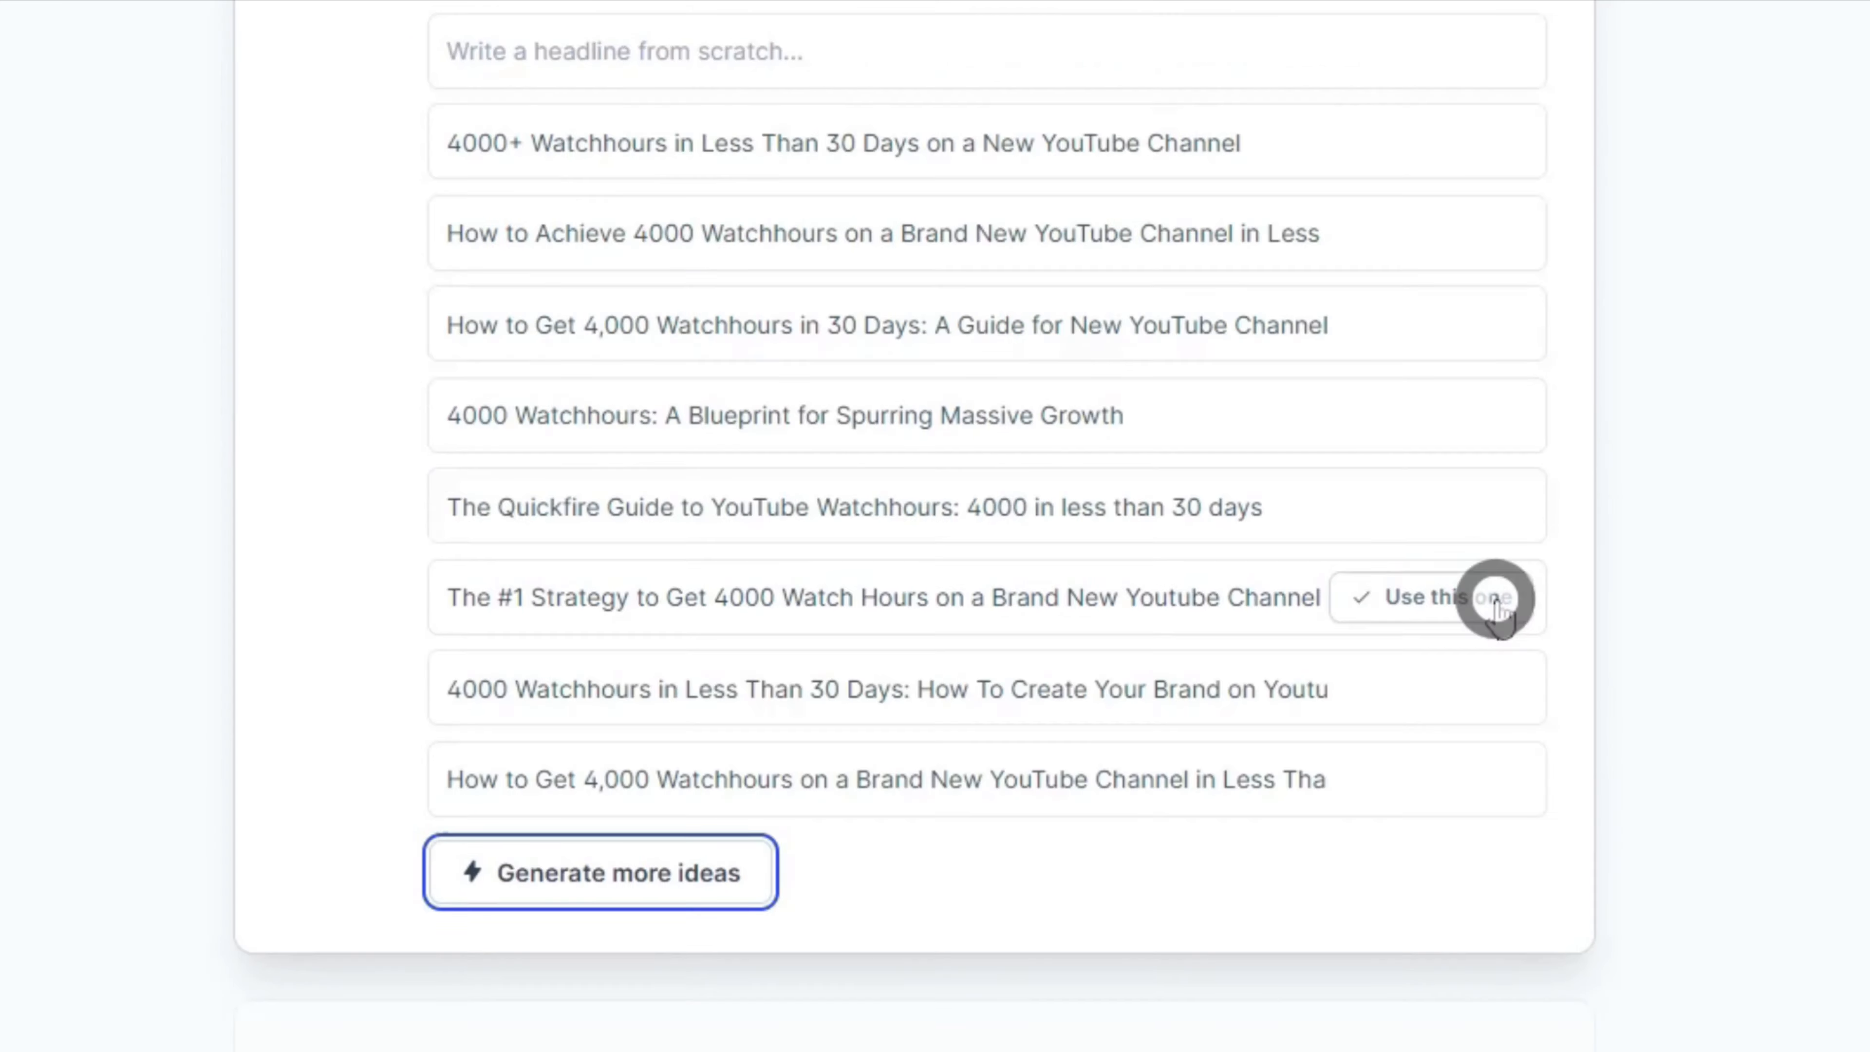
{"action": "left_click", "coordinate": [565, 770]}
{"action": "scroll", "coordinate": [1476, 593], "scroll_direction": "down", "scroll_amount": 5}
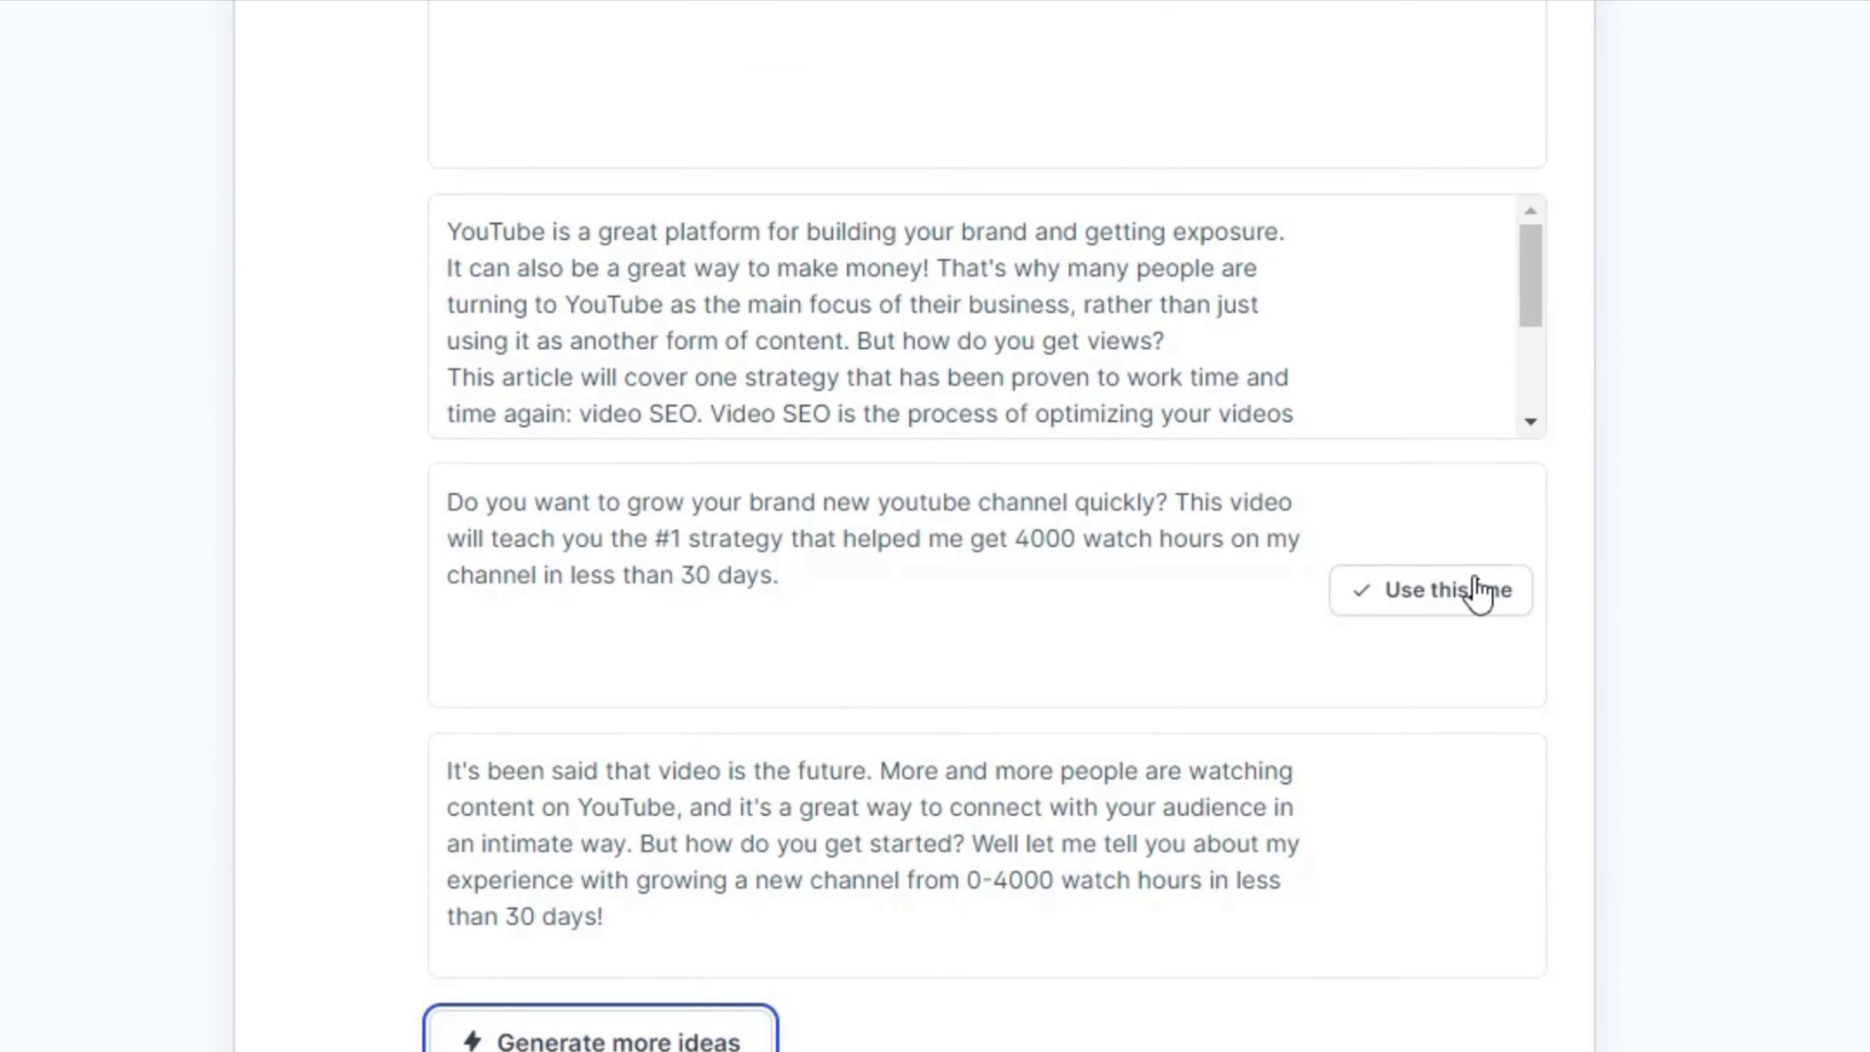
{"action": "left_click", "coordinate": [1476, 598]}
{"action": "left_click", "coordinate": [1406, 668]}
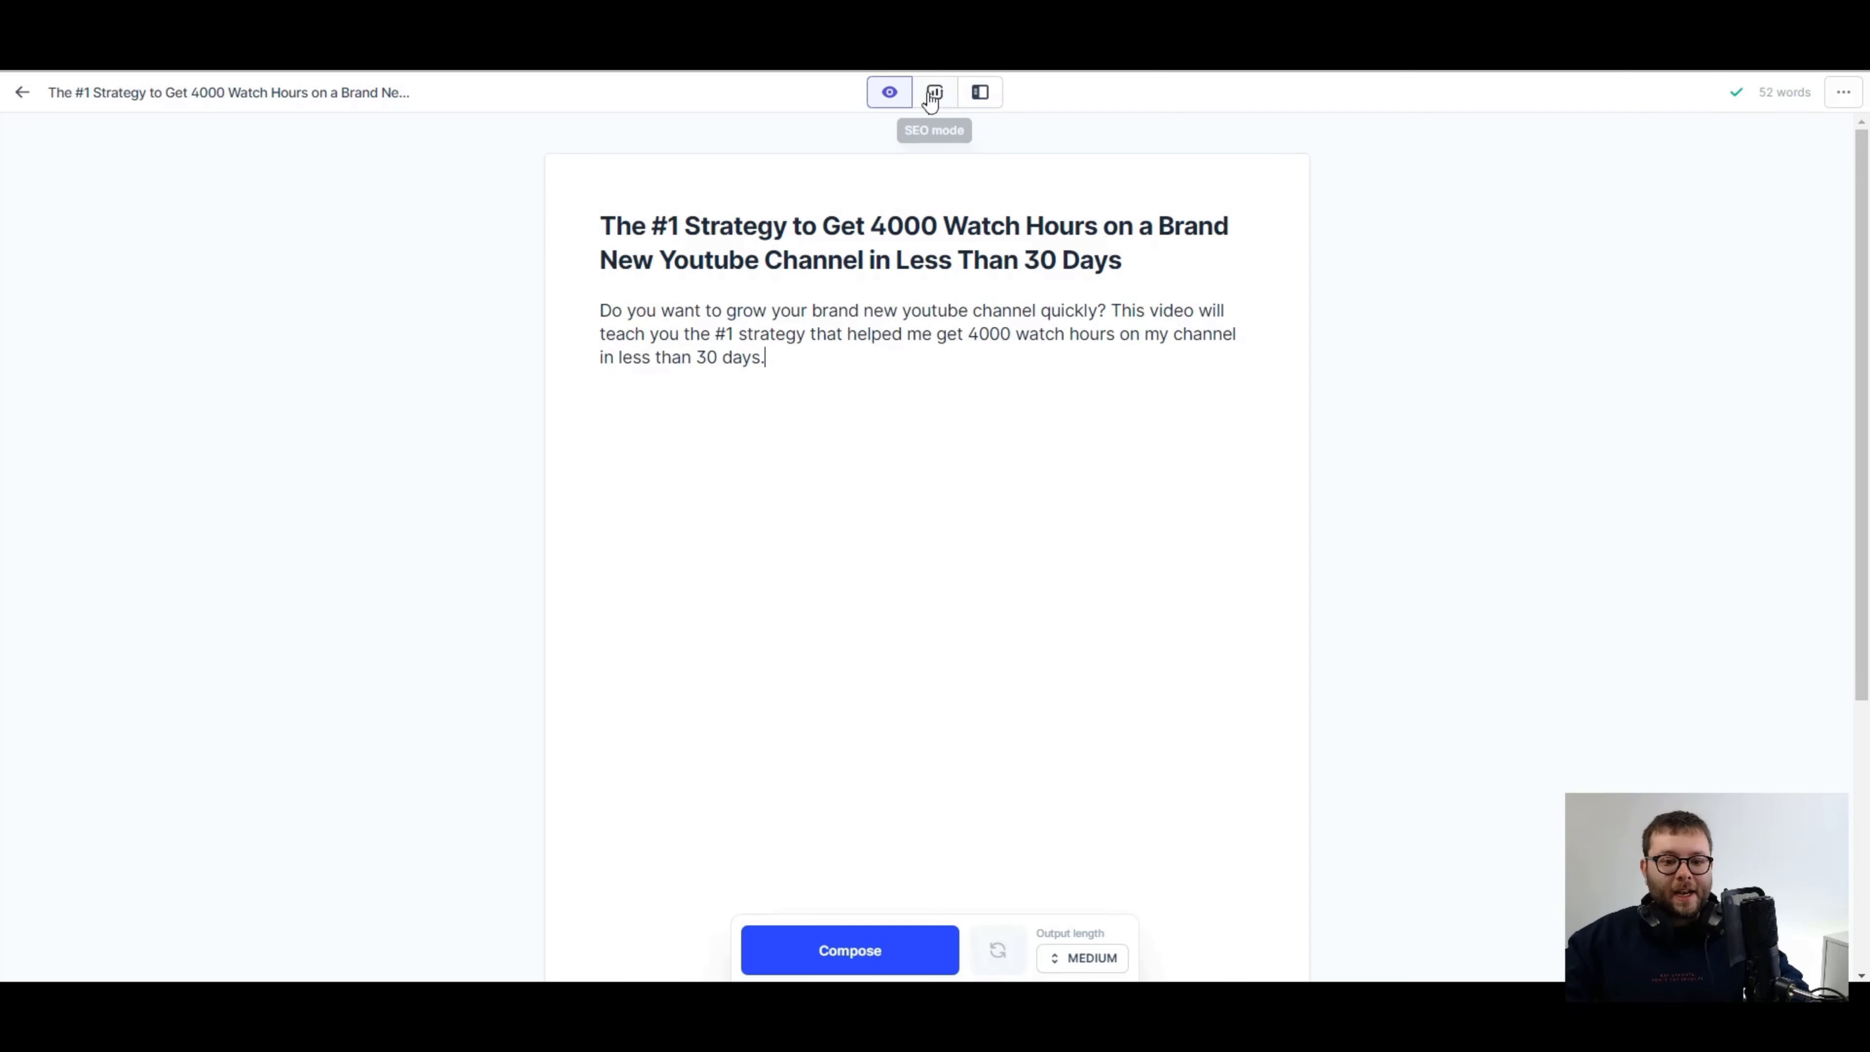
- Show the templates beside the document, copy the article title and open the PAS Framework template
{"action": "left_click", "coordinate": [979, 101]}
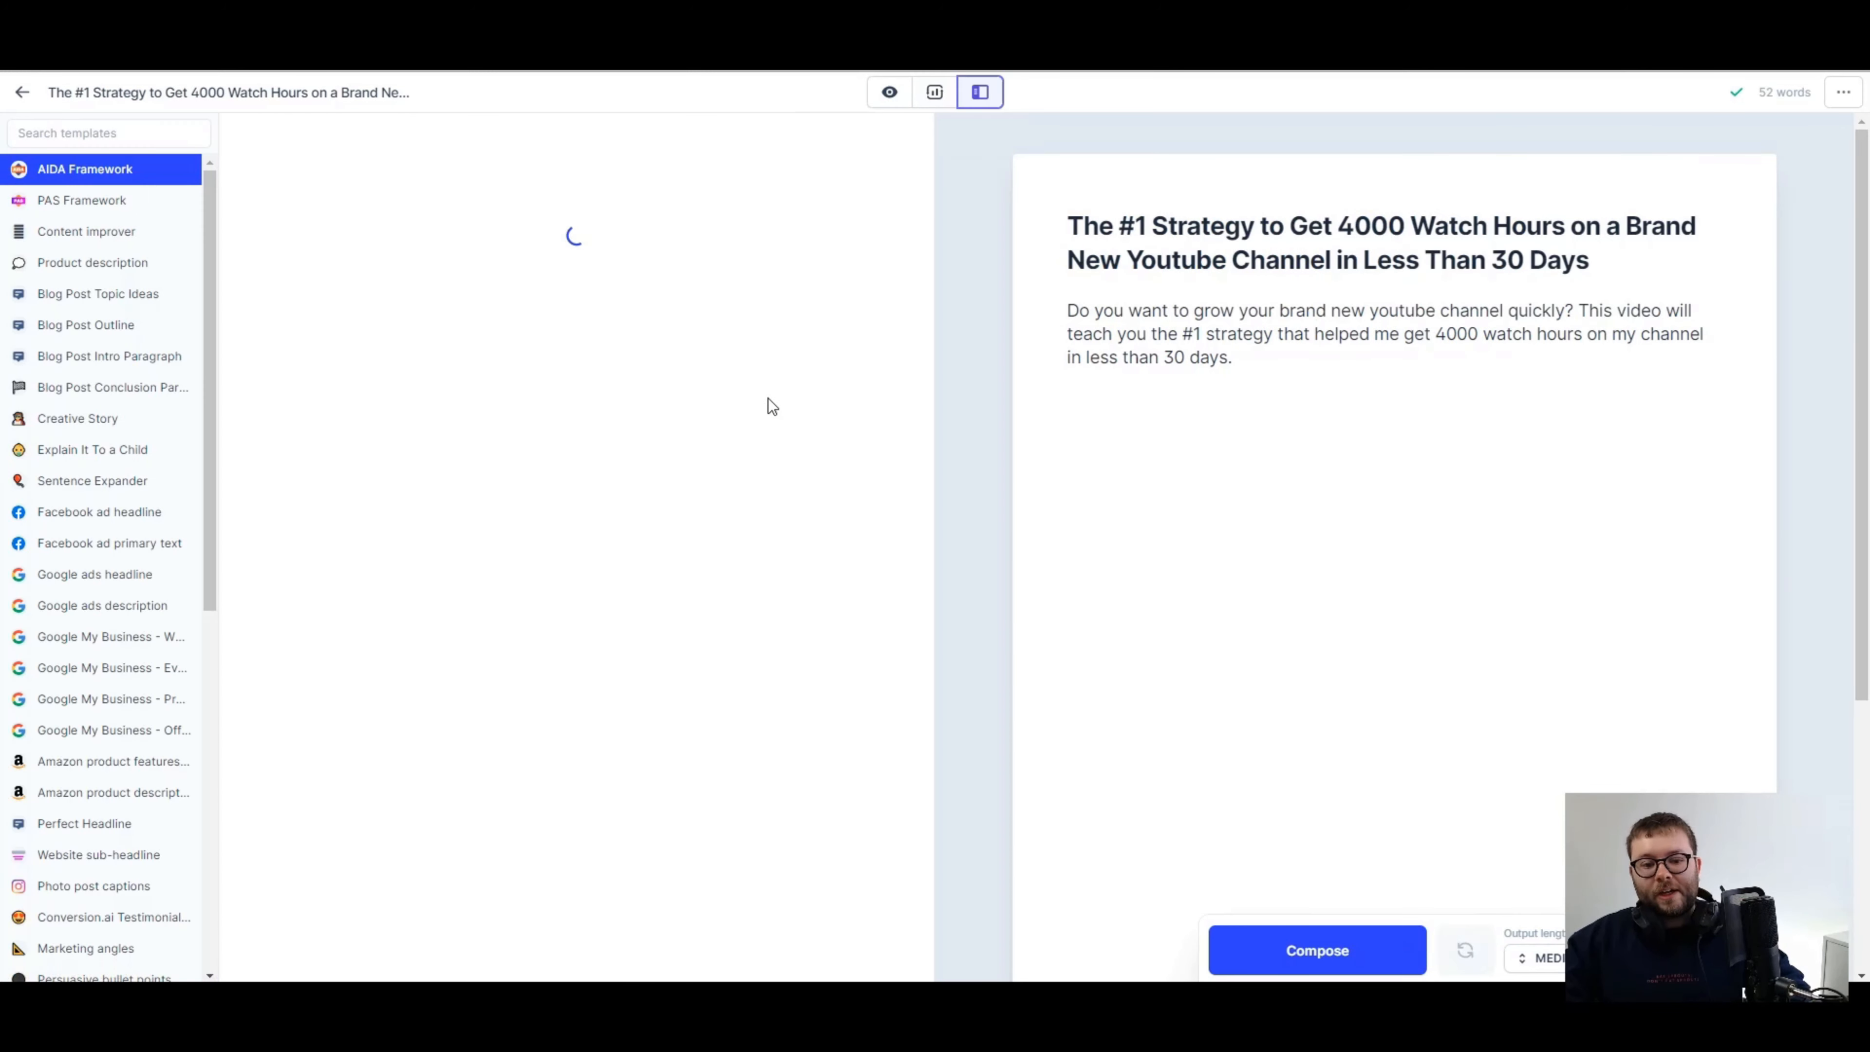
{"action": "triple_click", "coordinate": [1148, 335]}
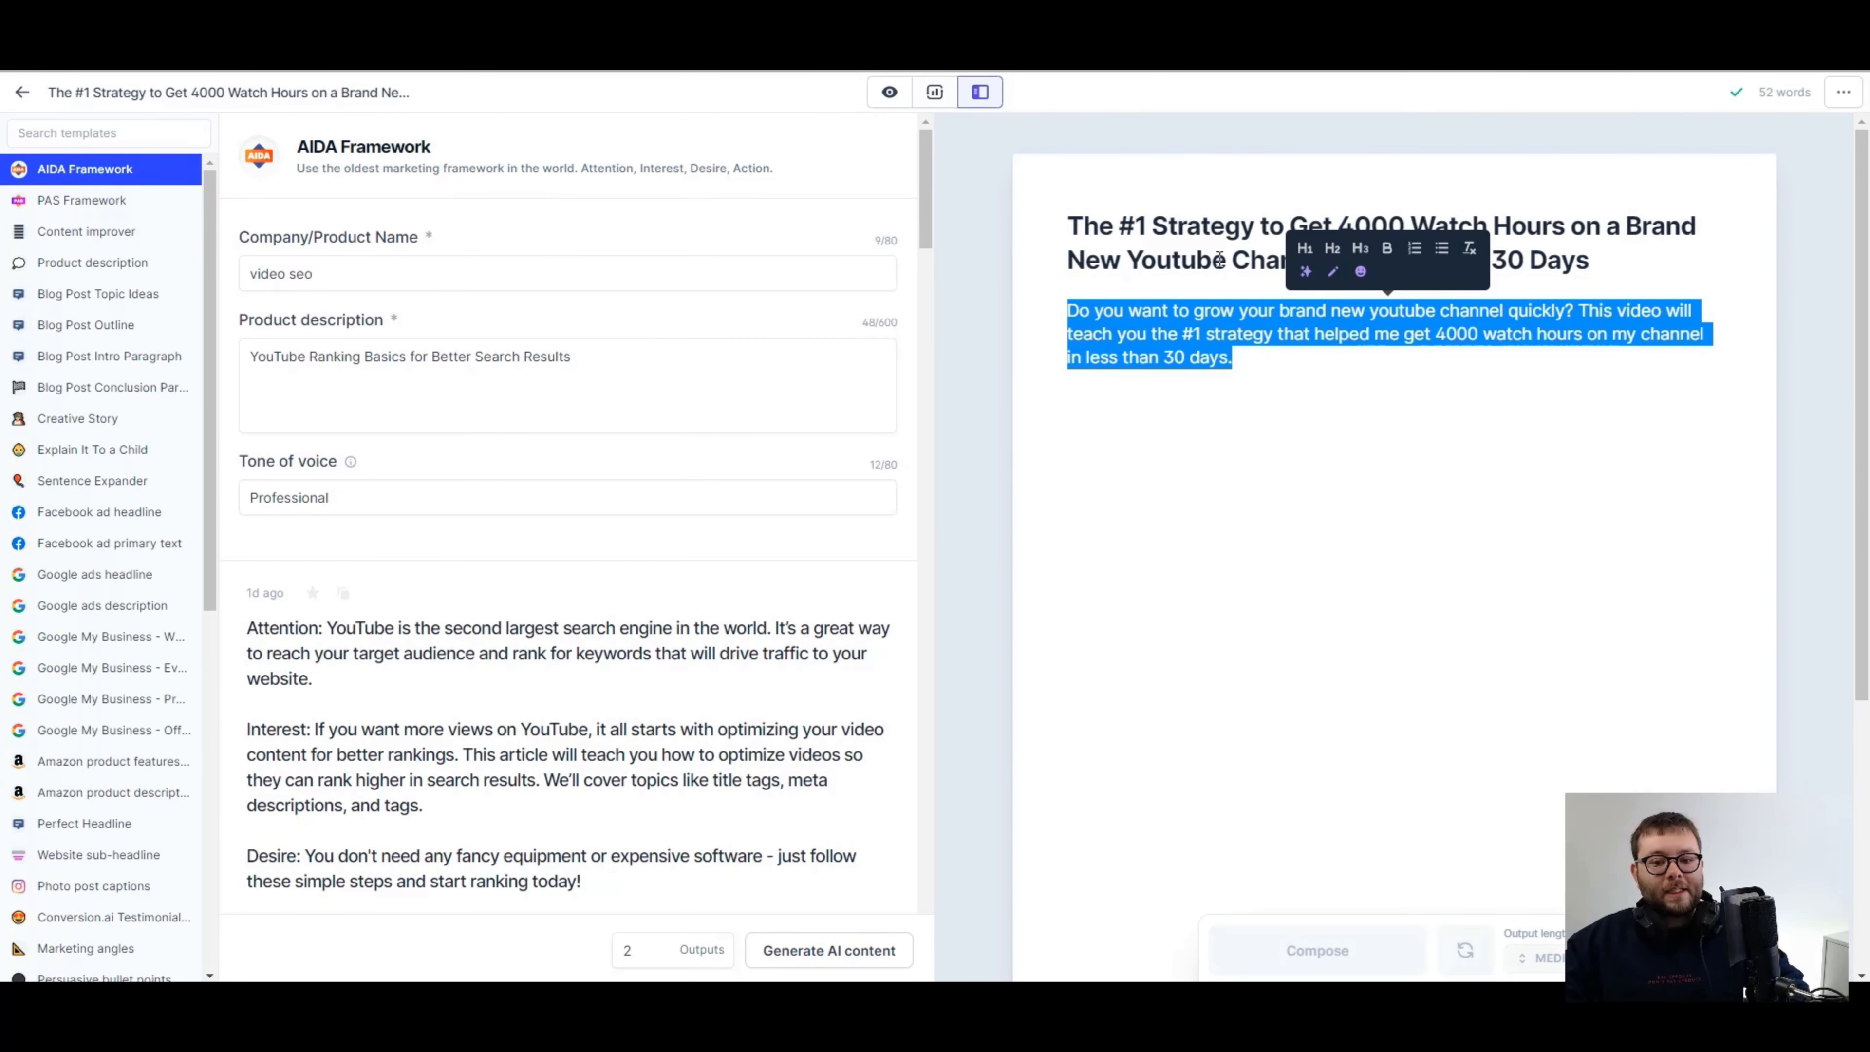
{"action": "double_click", "coordinate": [1216, 234]}
{"action": "triple_click", "coordinate": [1216, 235]}
{"action": "key", "text": "ctrl+c"}
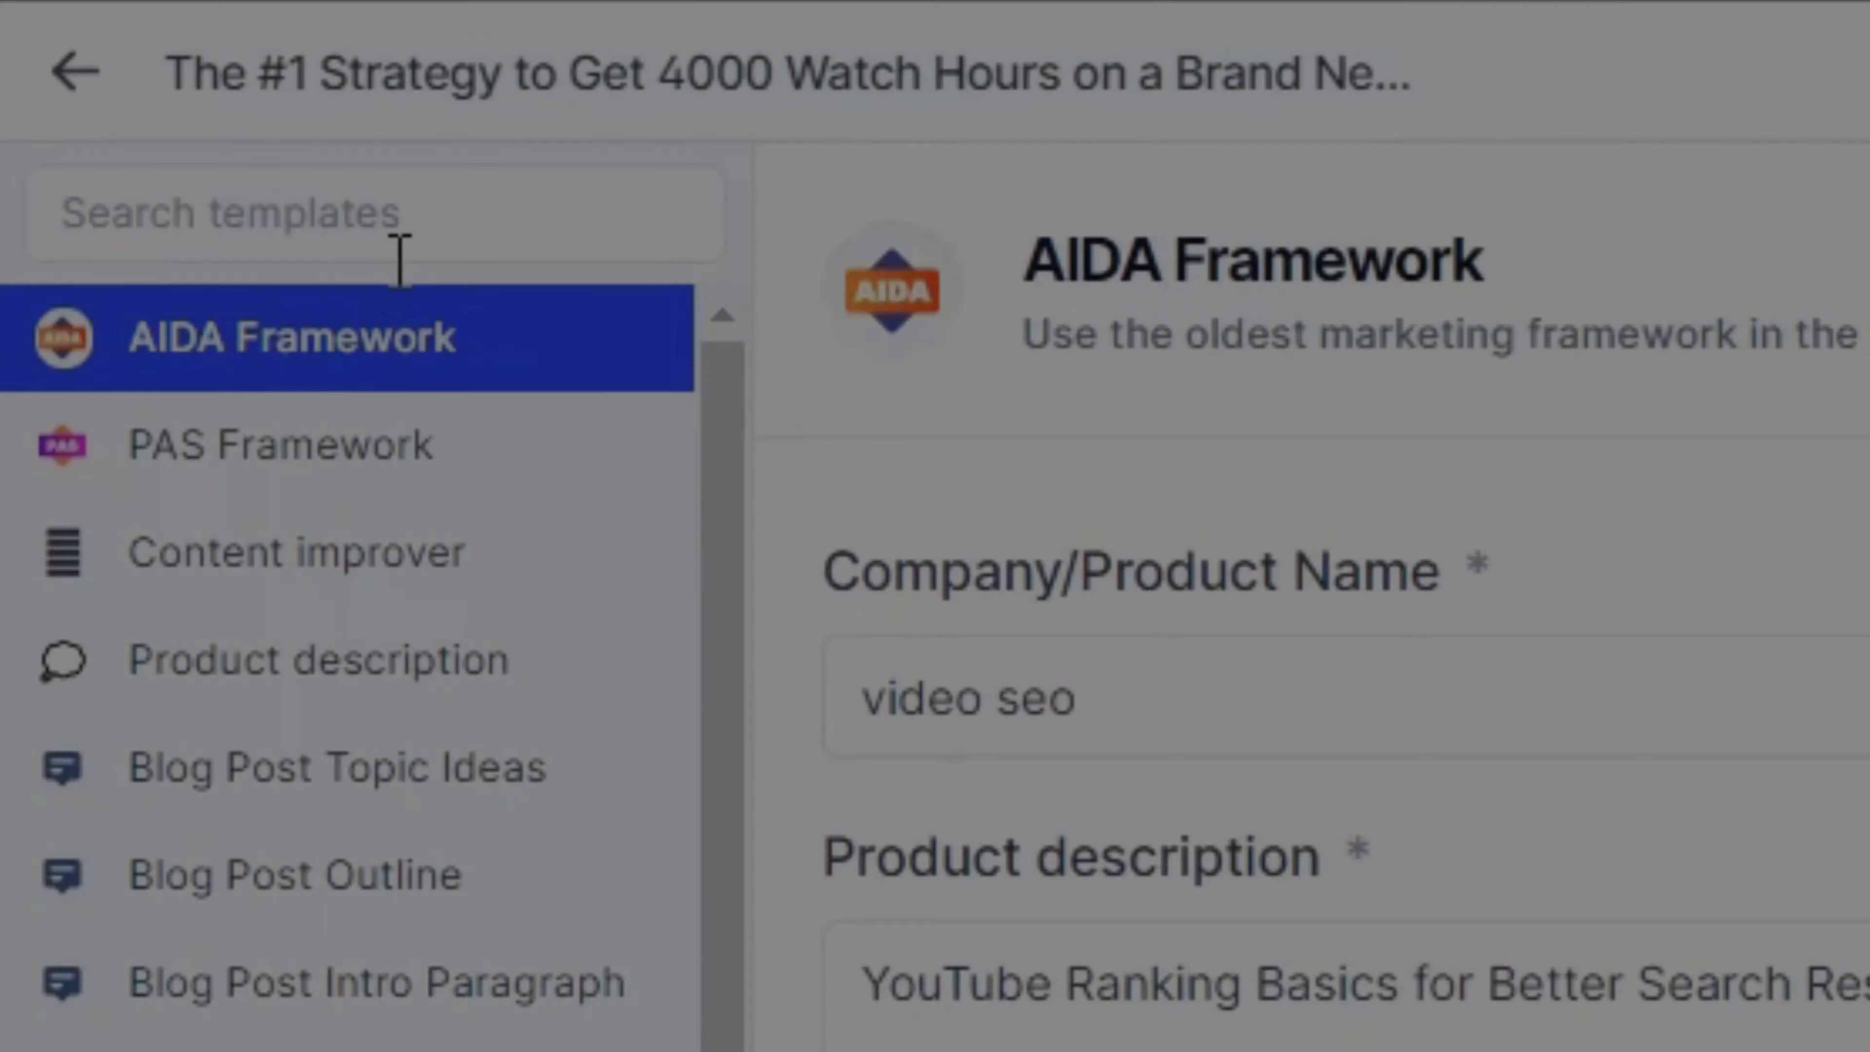
{"action": "left_click", "coordinate": [118, 137]}
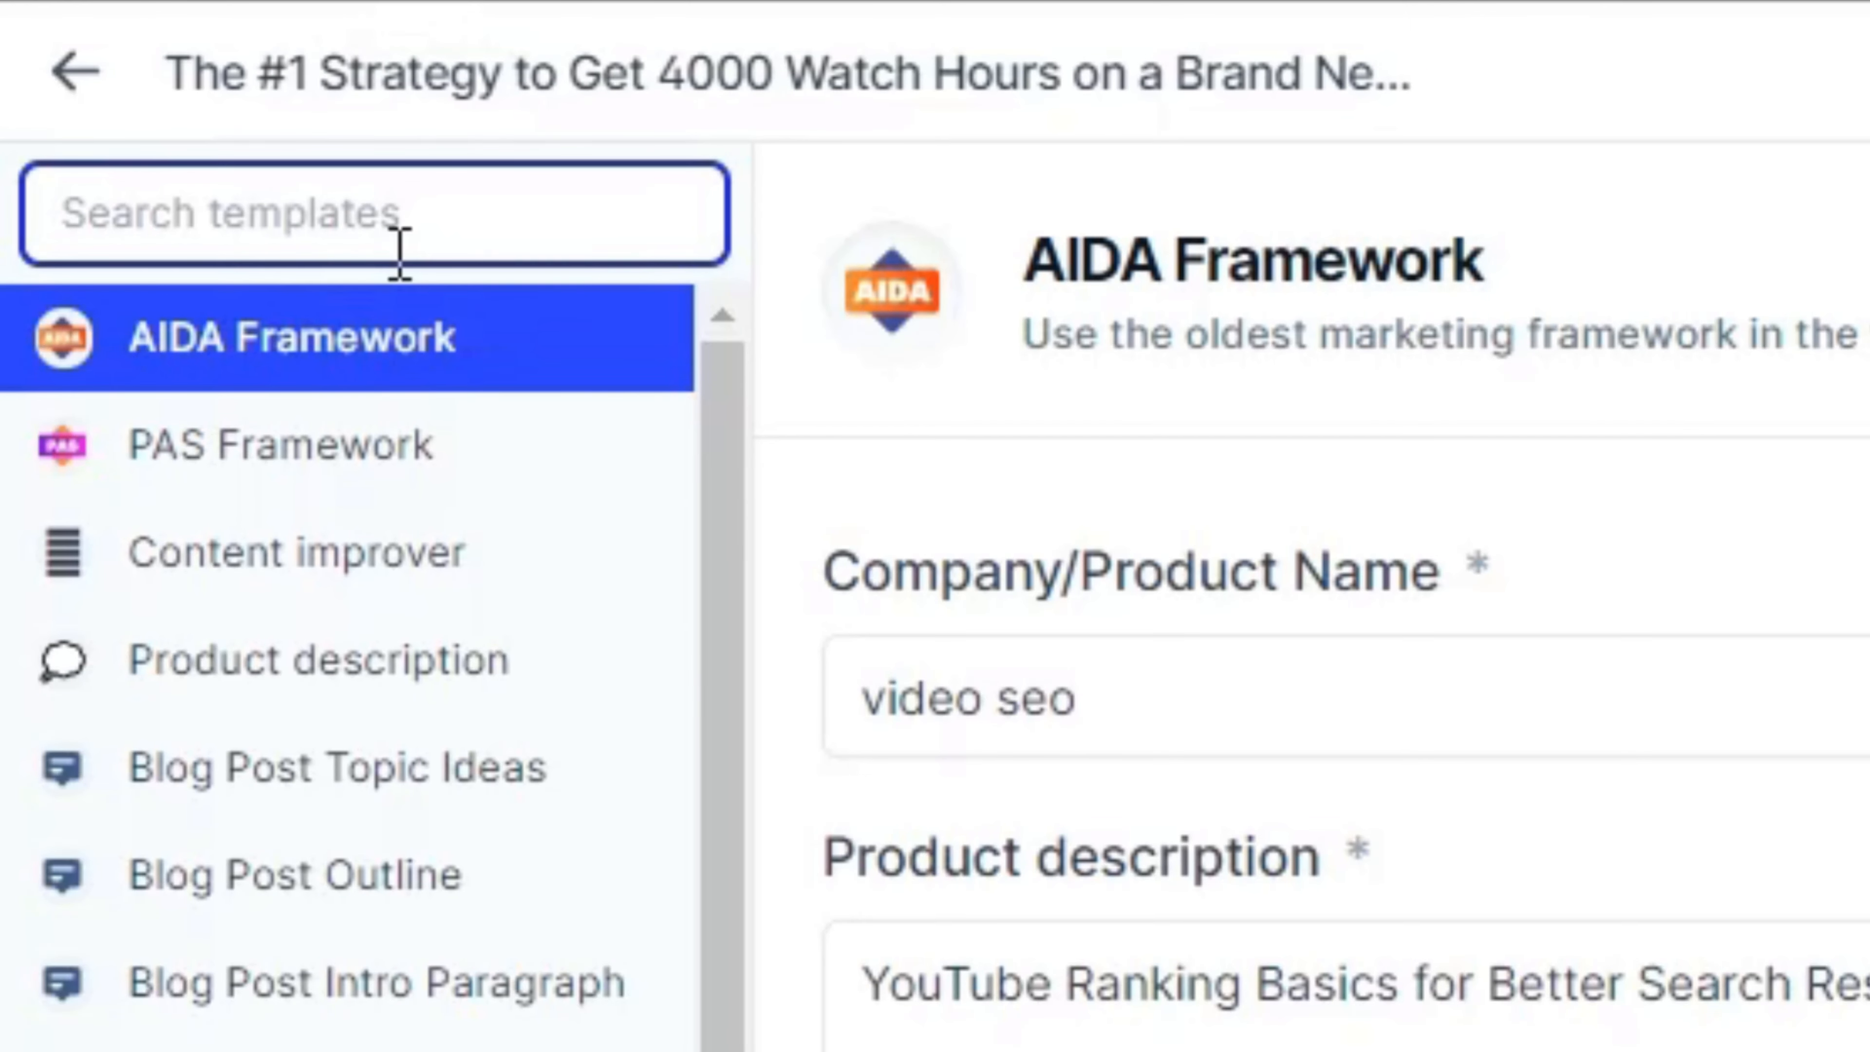
{"action": "left_click", "coordinate": [463, 486]}
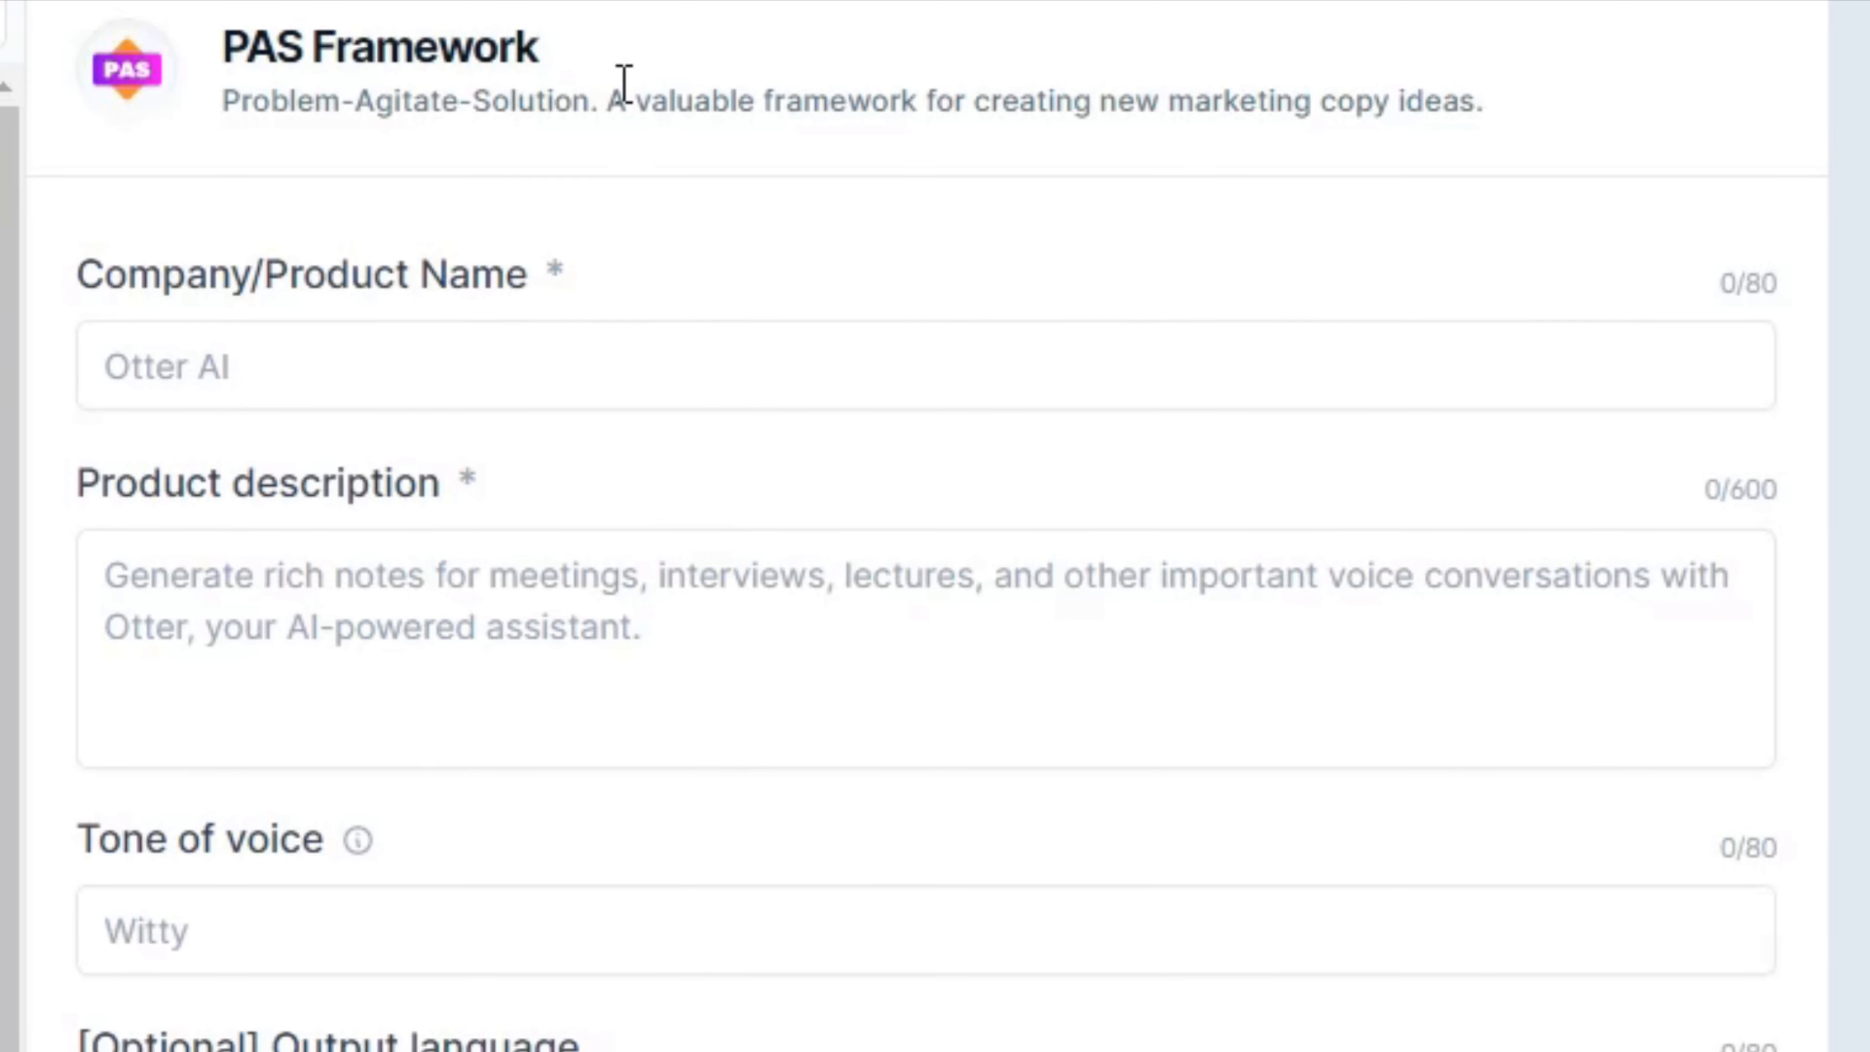
- Generate PAS copy for "video seo" with the article title as description and a professional tone, and insert the first result in the document
{"action": "left_click", "coordinate": [572, 376]}
{"action": "type", "text": "video seo"}
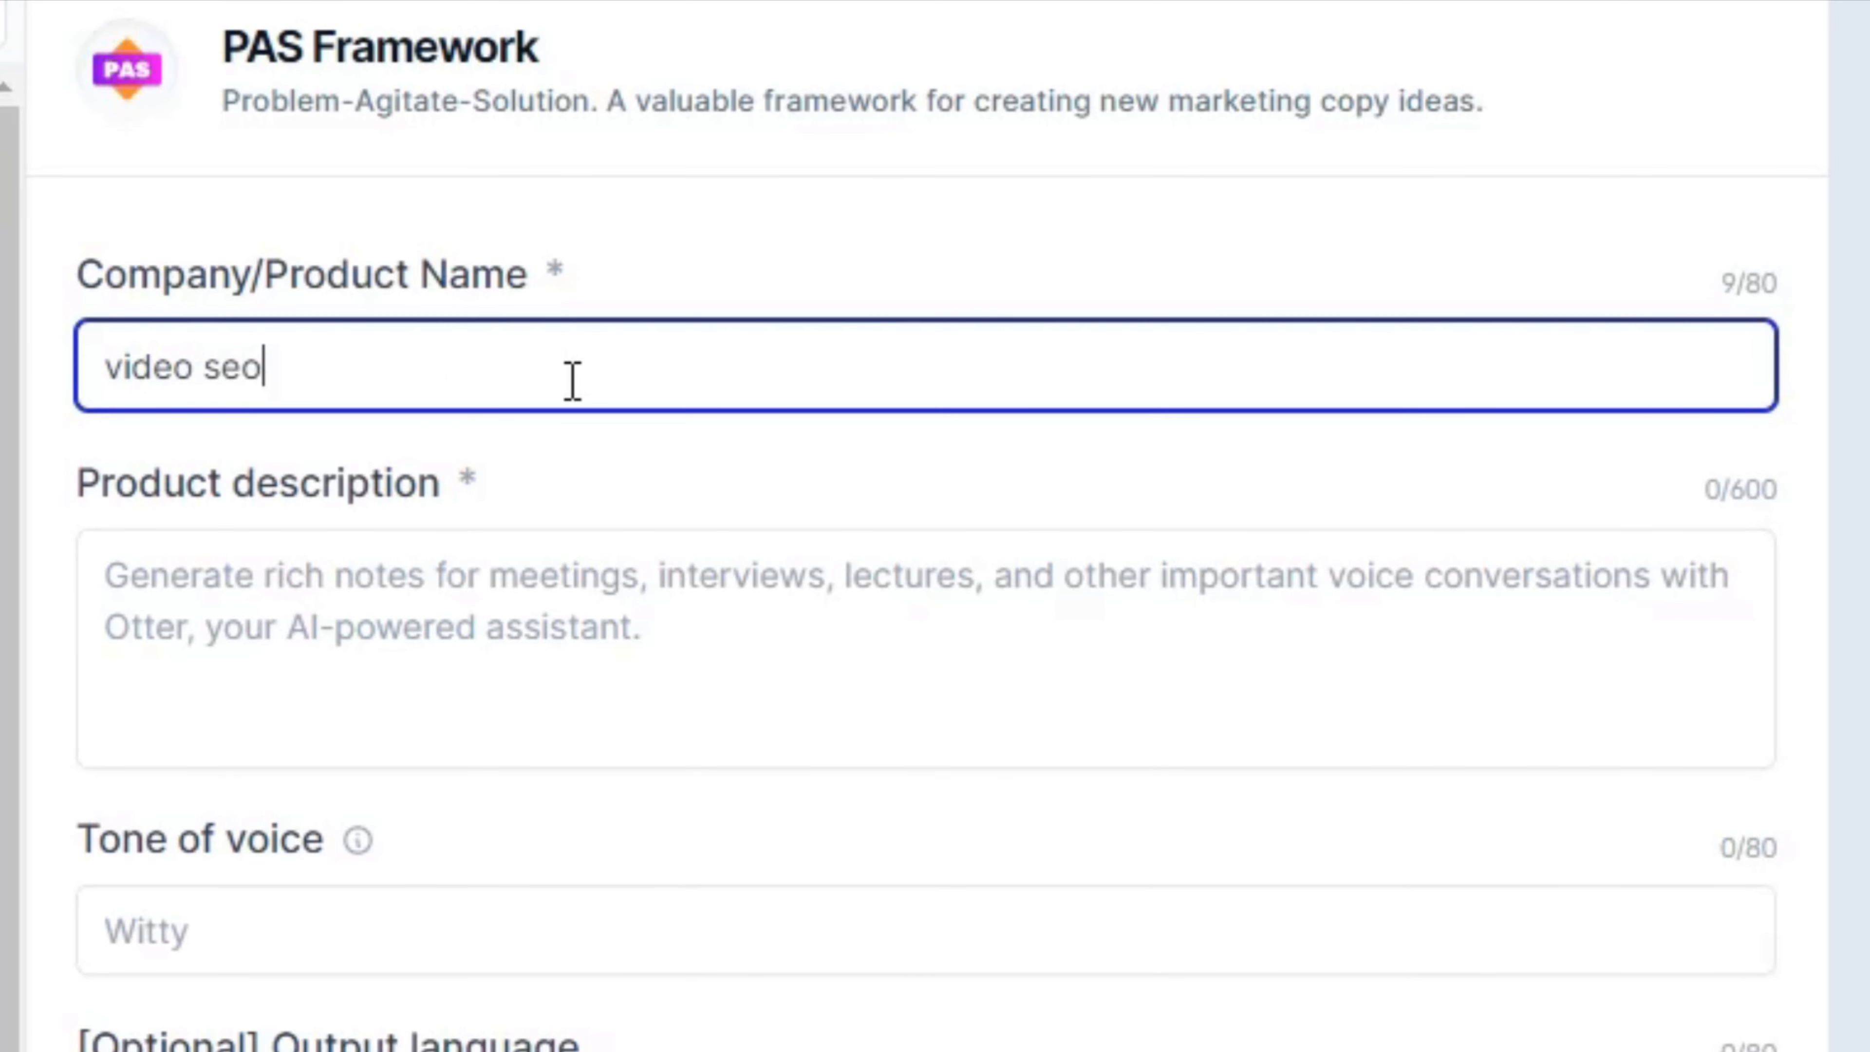
{"action": "left_click", "coordinate": [614, 601]}
{"action": "key", "text": "ctrl+v"}
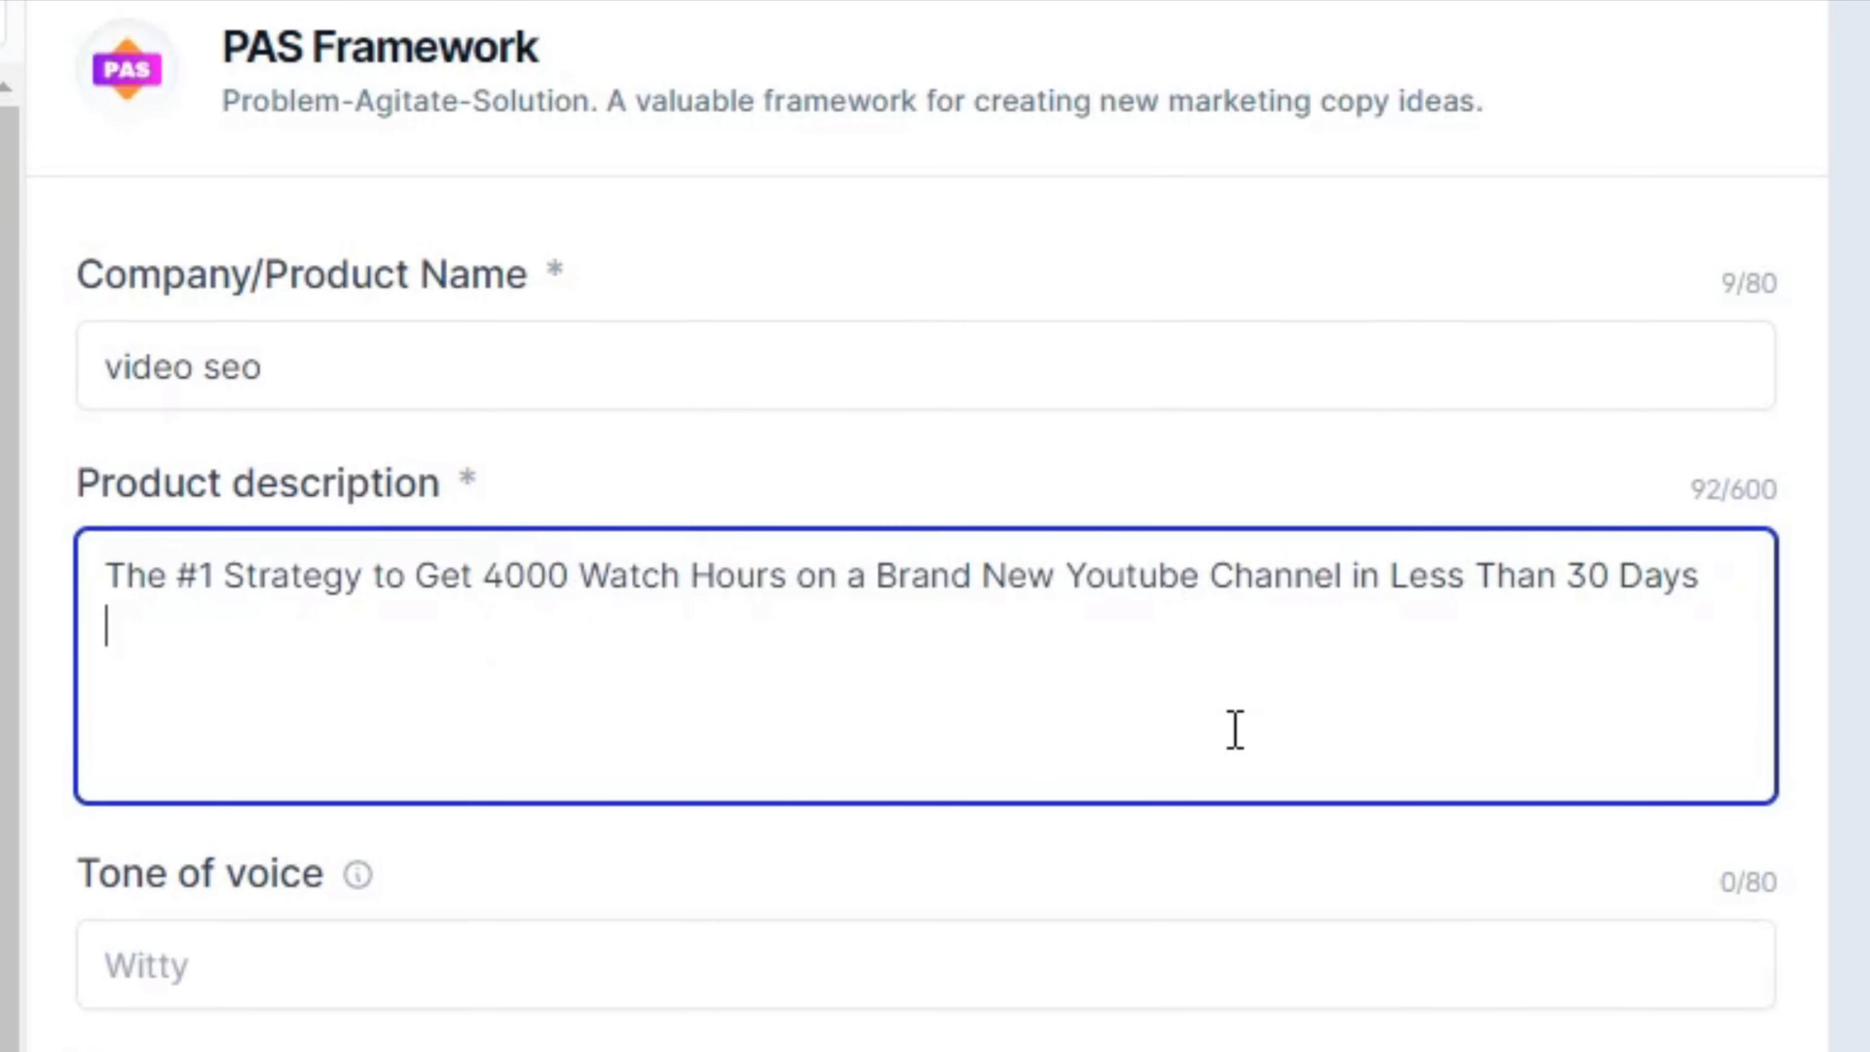
{"action": "scroll", "coordinate": [663, 781], "scroll_direction": "down", "scroll_amount": 2}
{"action": "left_click", "coordinate": [104, 835]}
{"action": "type", "text": "professional"}
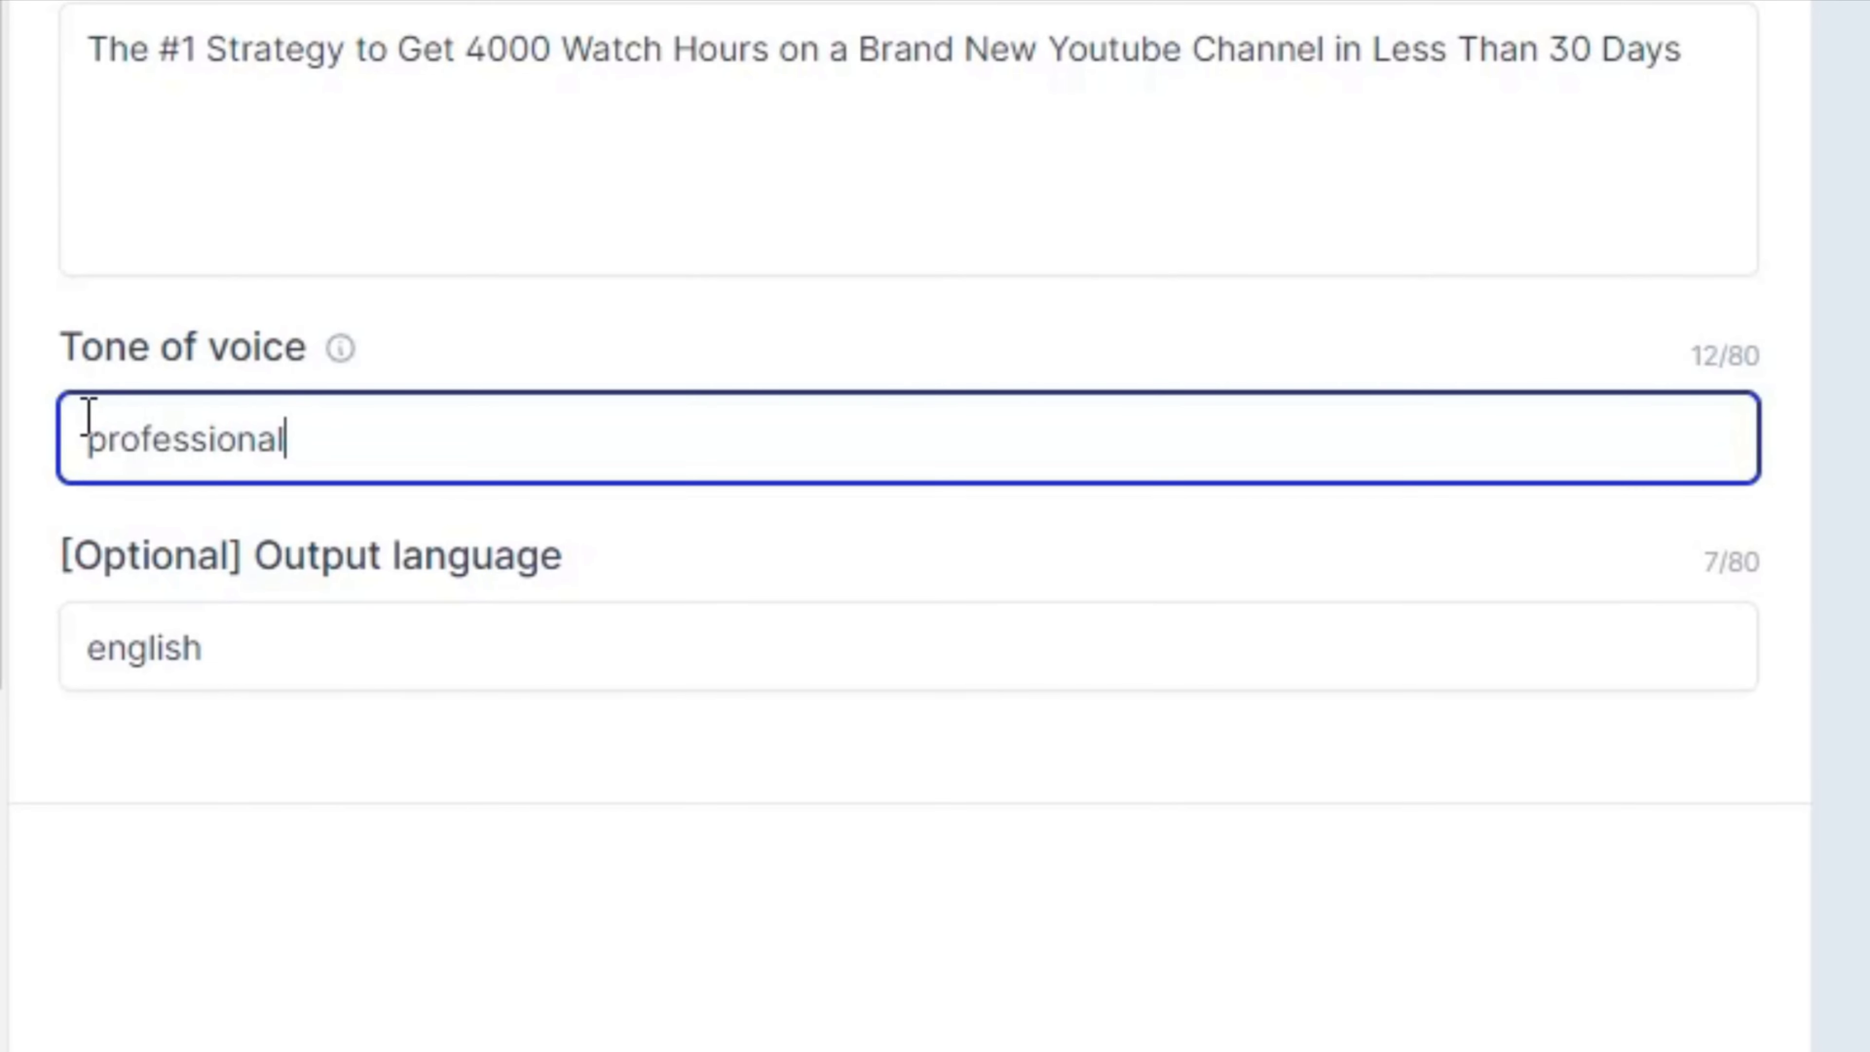
{"action": "left_click", "coordinate": [1064, 928]}
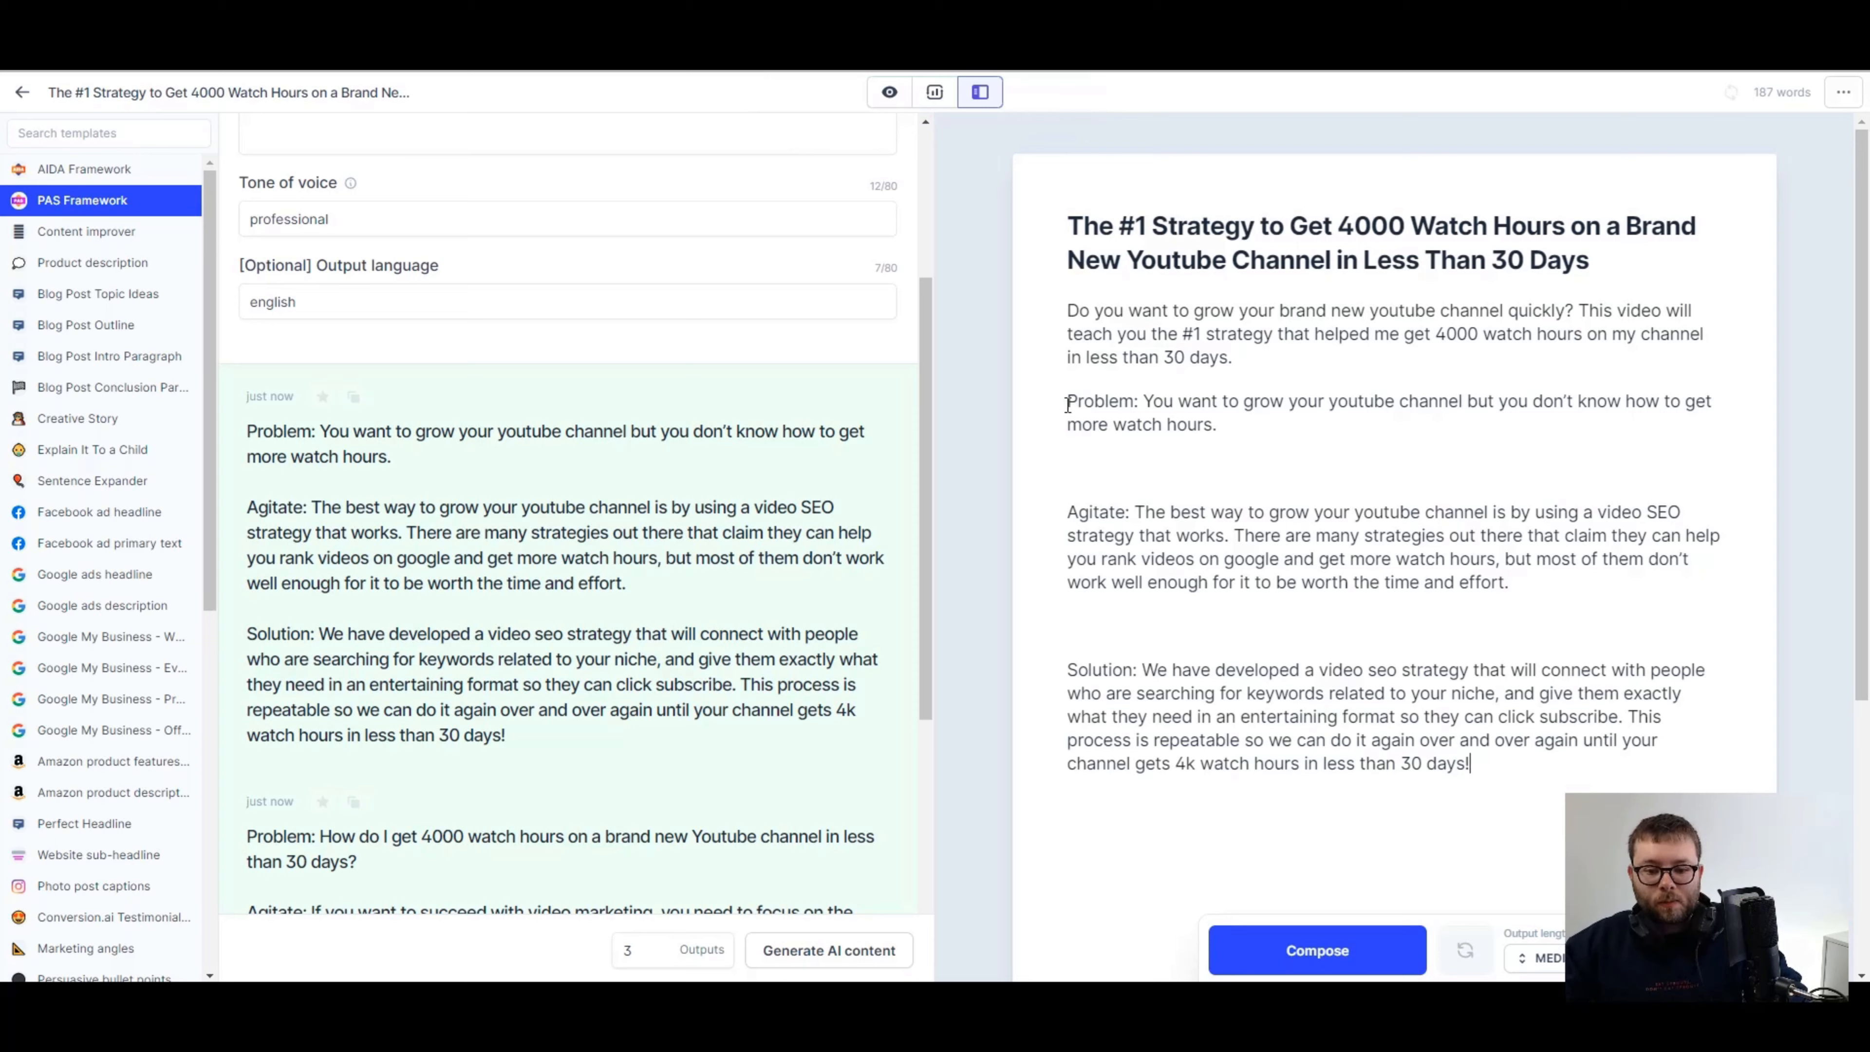
{"action": "double_click", "coordinate": [1097, 400]}
{"action": "left_click", "coordinate": [1223, 404]}
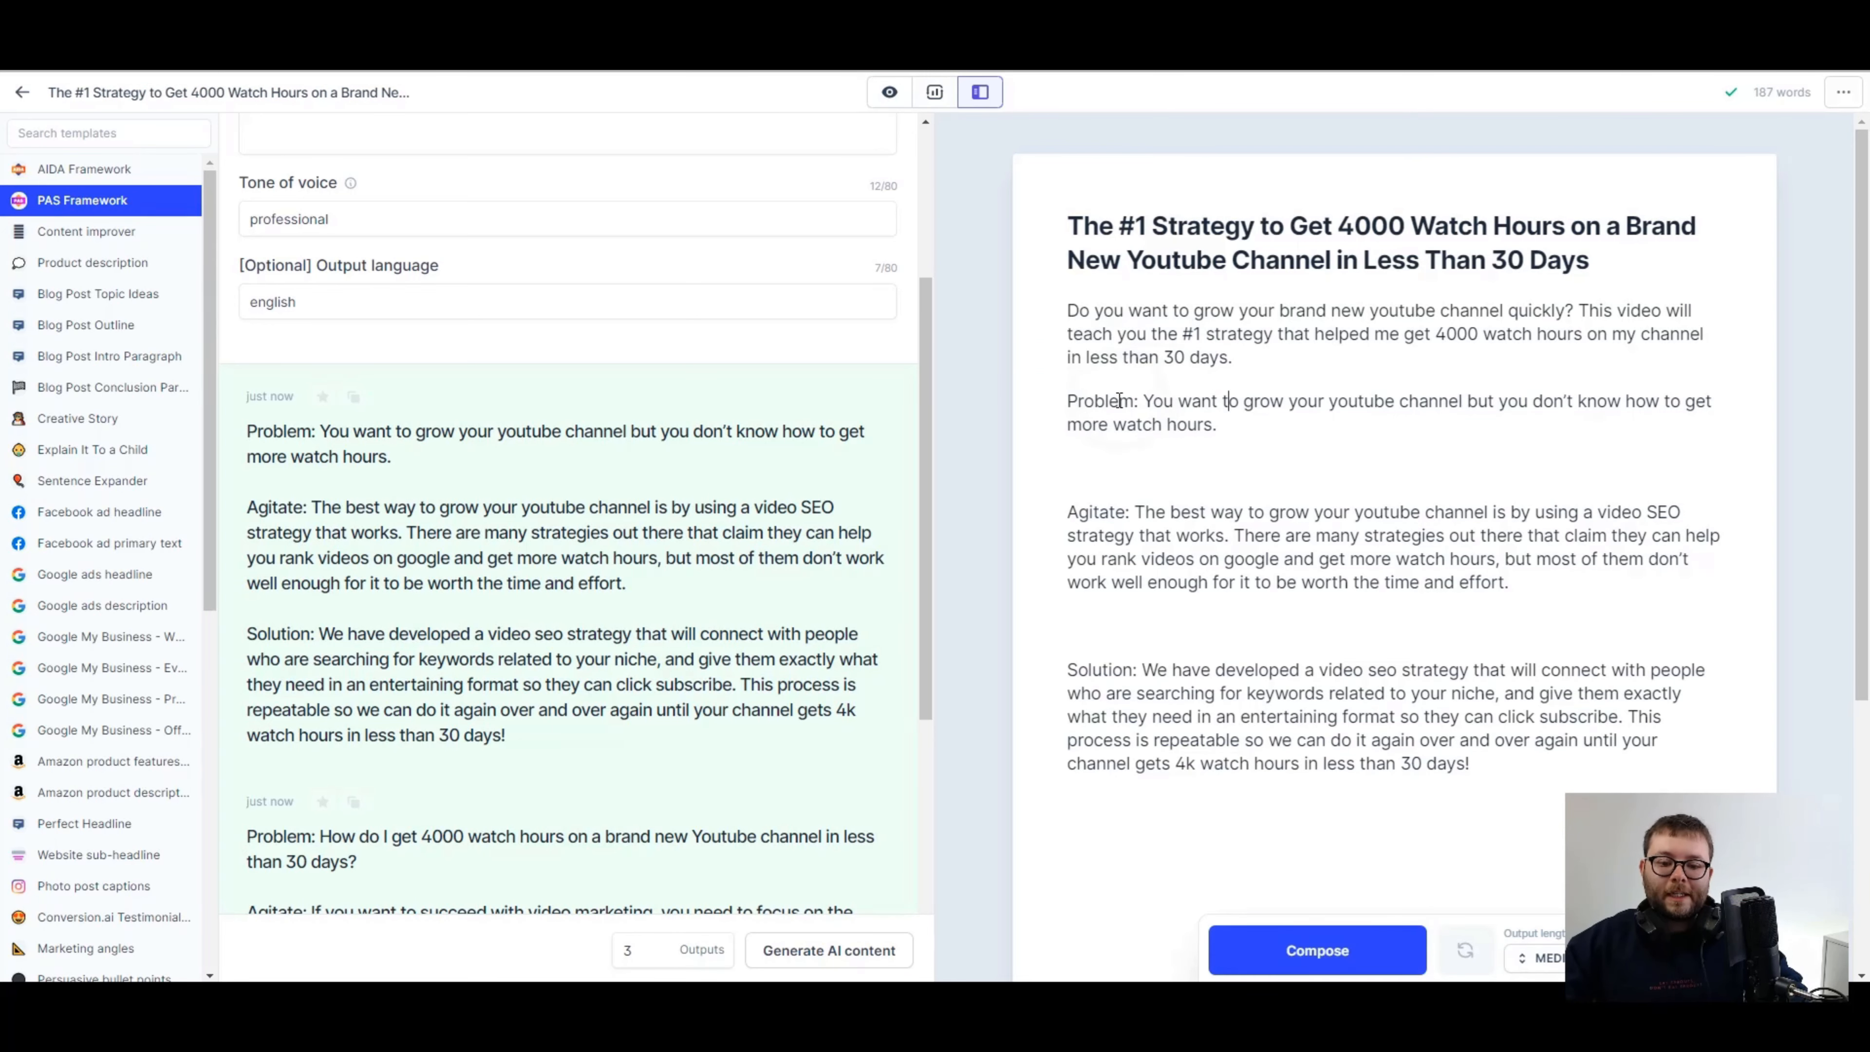
{"action": "left_click", "coordinate": [1094, 400]}
{"action": "double_click", "coordinate": [1097, 400]}
{"action": "left_click", "coordinate": [1268, 402]}
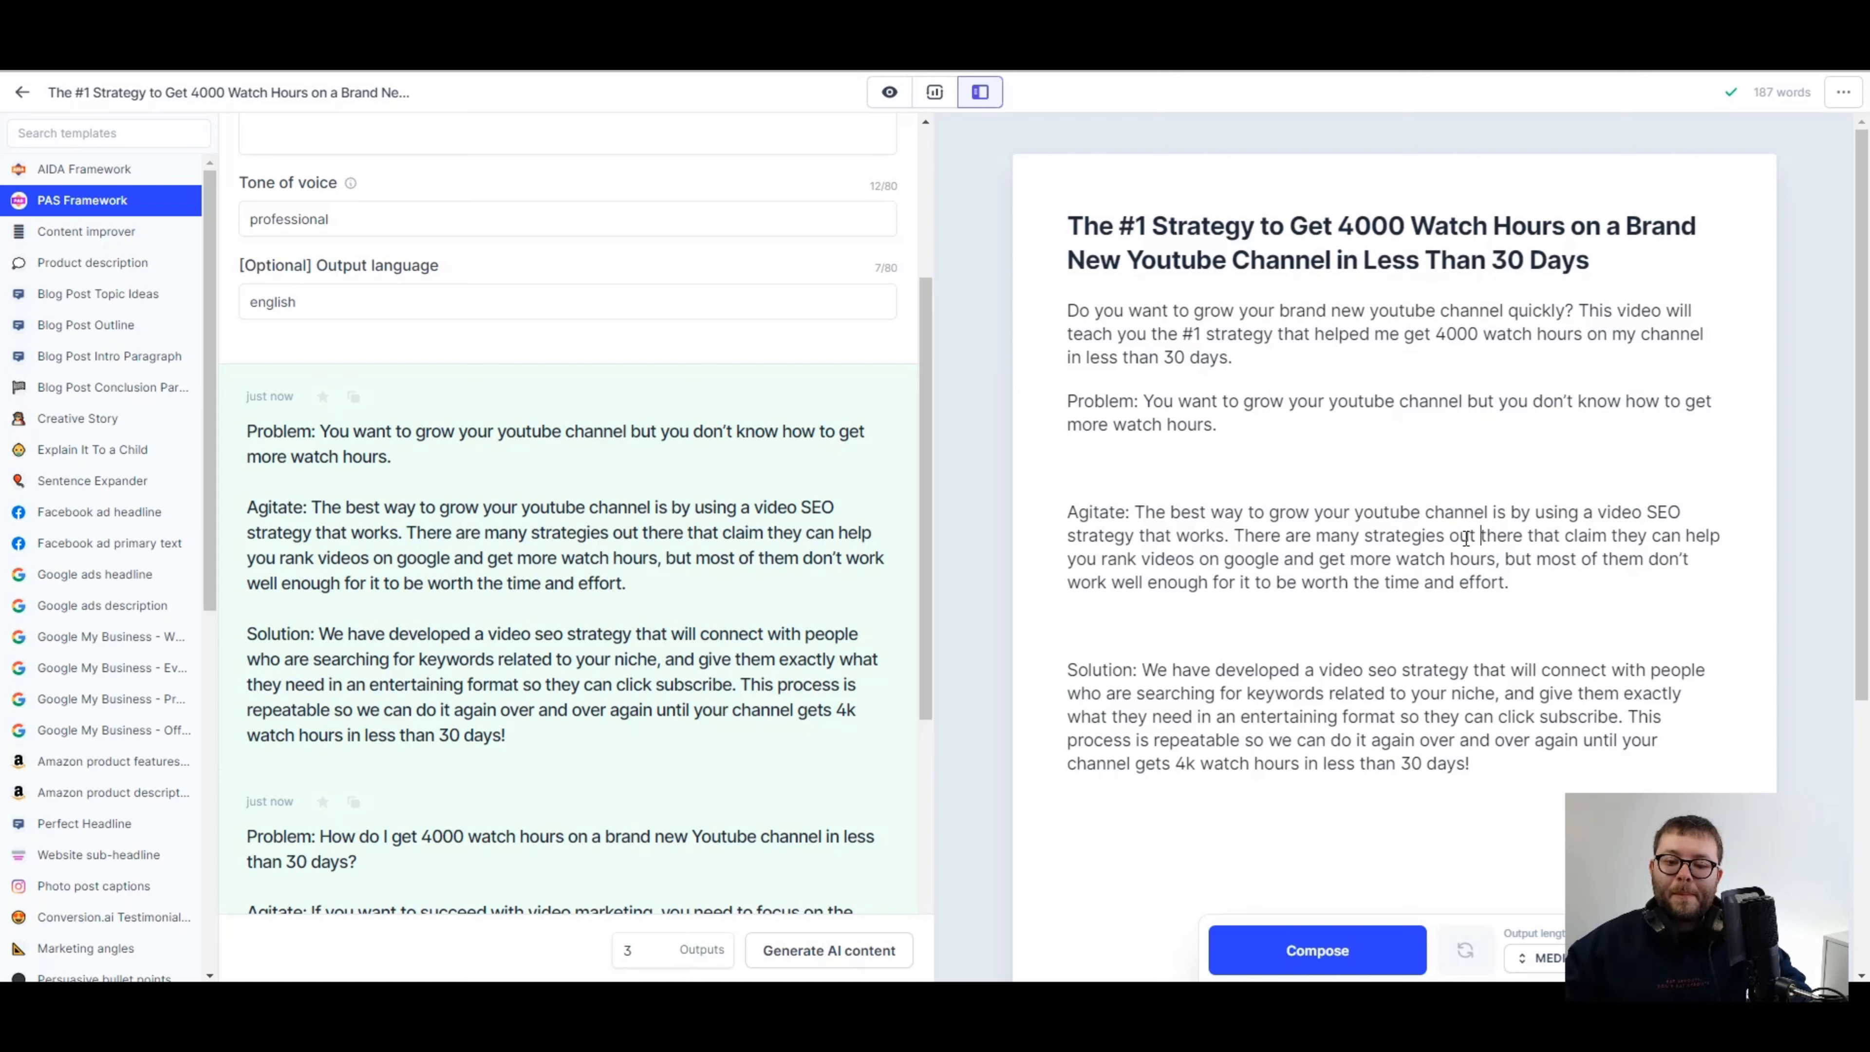
- Delete the blank lines between the inserted paragraphs and remove the "Problem:" and "Agitate:" labels
{"action": "left_click", "coordinate": [1277, 471]}
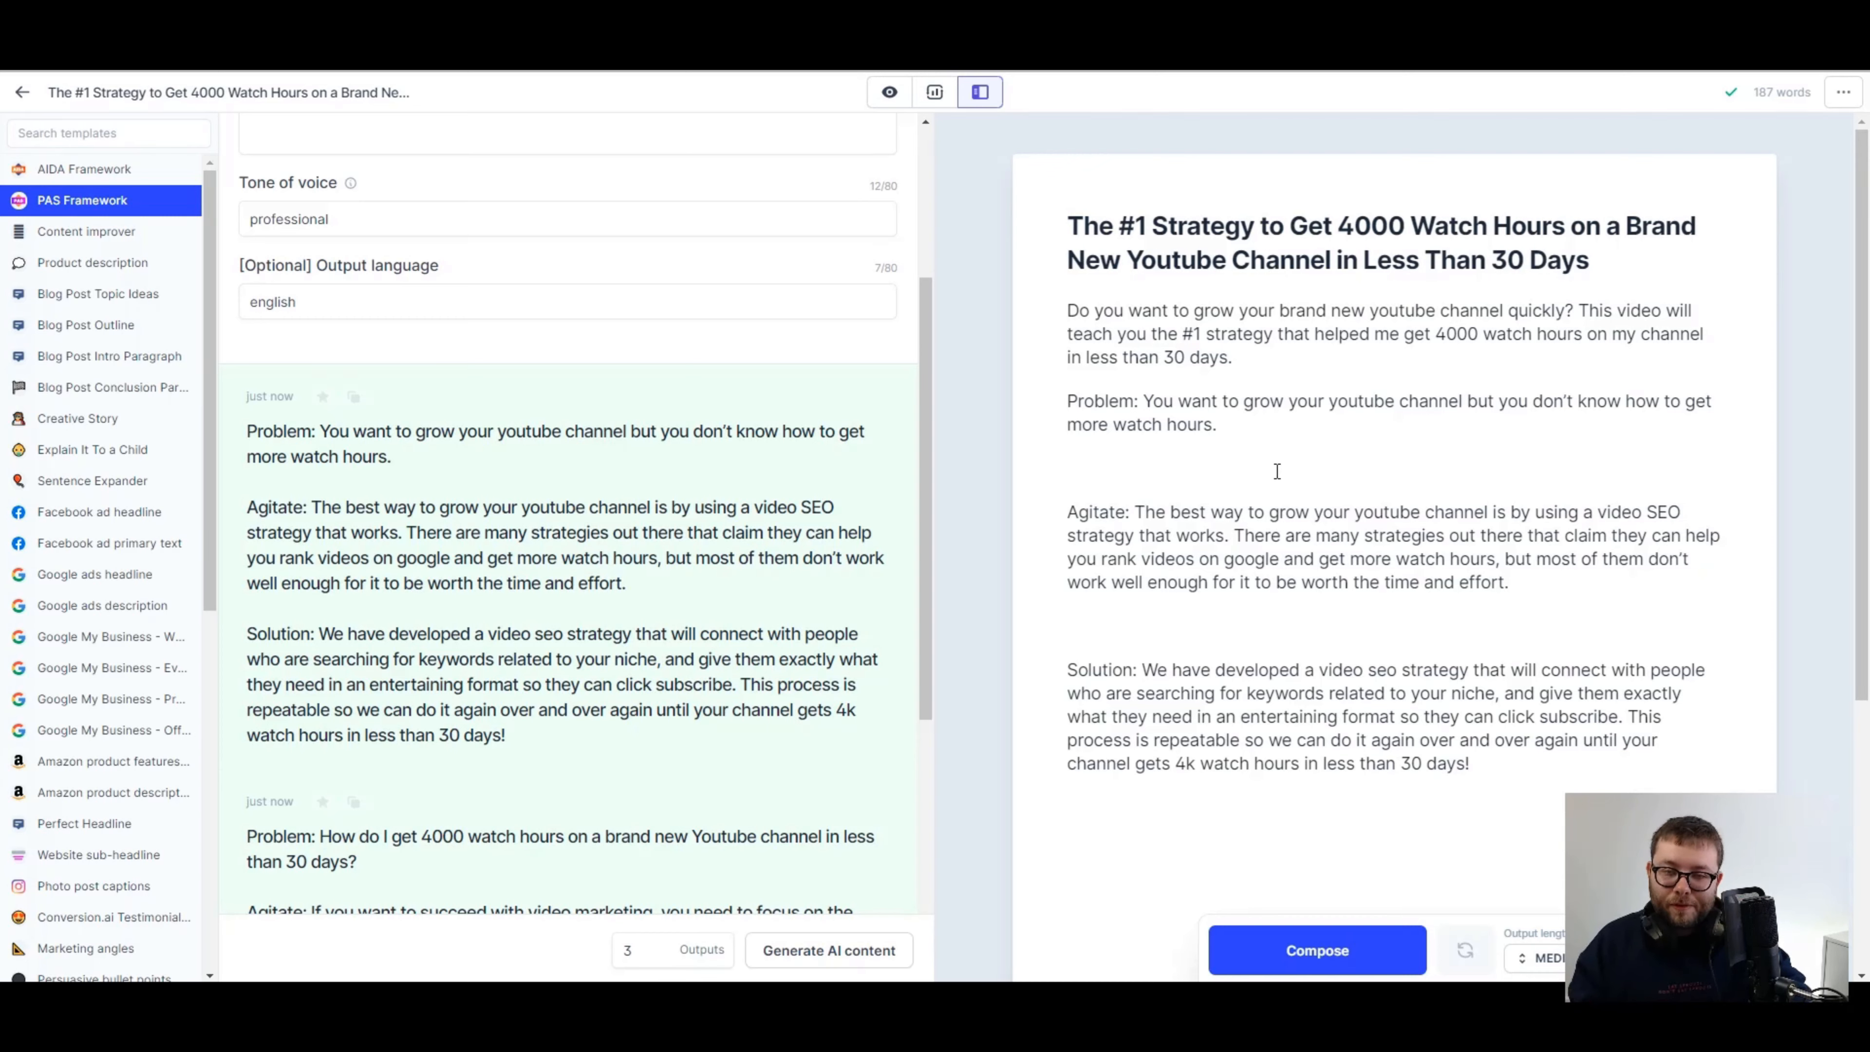
{"action": "key", "text": "BackSpace"}
{"action": "left_click", "coordinate": [1278, 582]}
{"action": "key", "text": "BackSpace"}
{"action": "left_click_drag", "start_coordinate": [1142, 402], "coordinate": [1060, 403]}
{"action": "key", "text": "BackSpace"}
{"action": "left_click_drag", "start_coordinate": [1134, 468], "coordinate": [1060, 468]}
{"action": "key", "text": "BackSpace"}
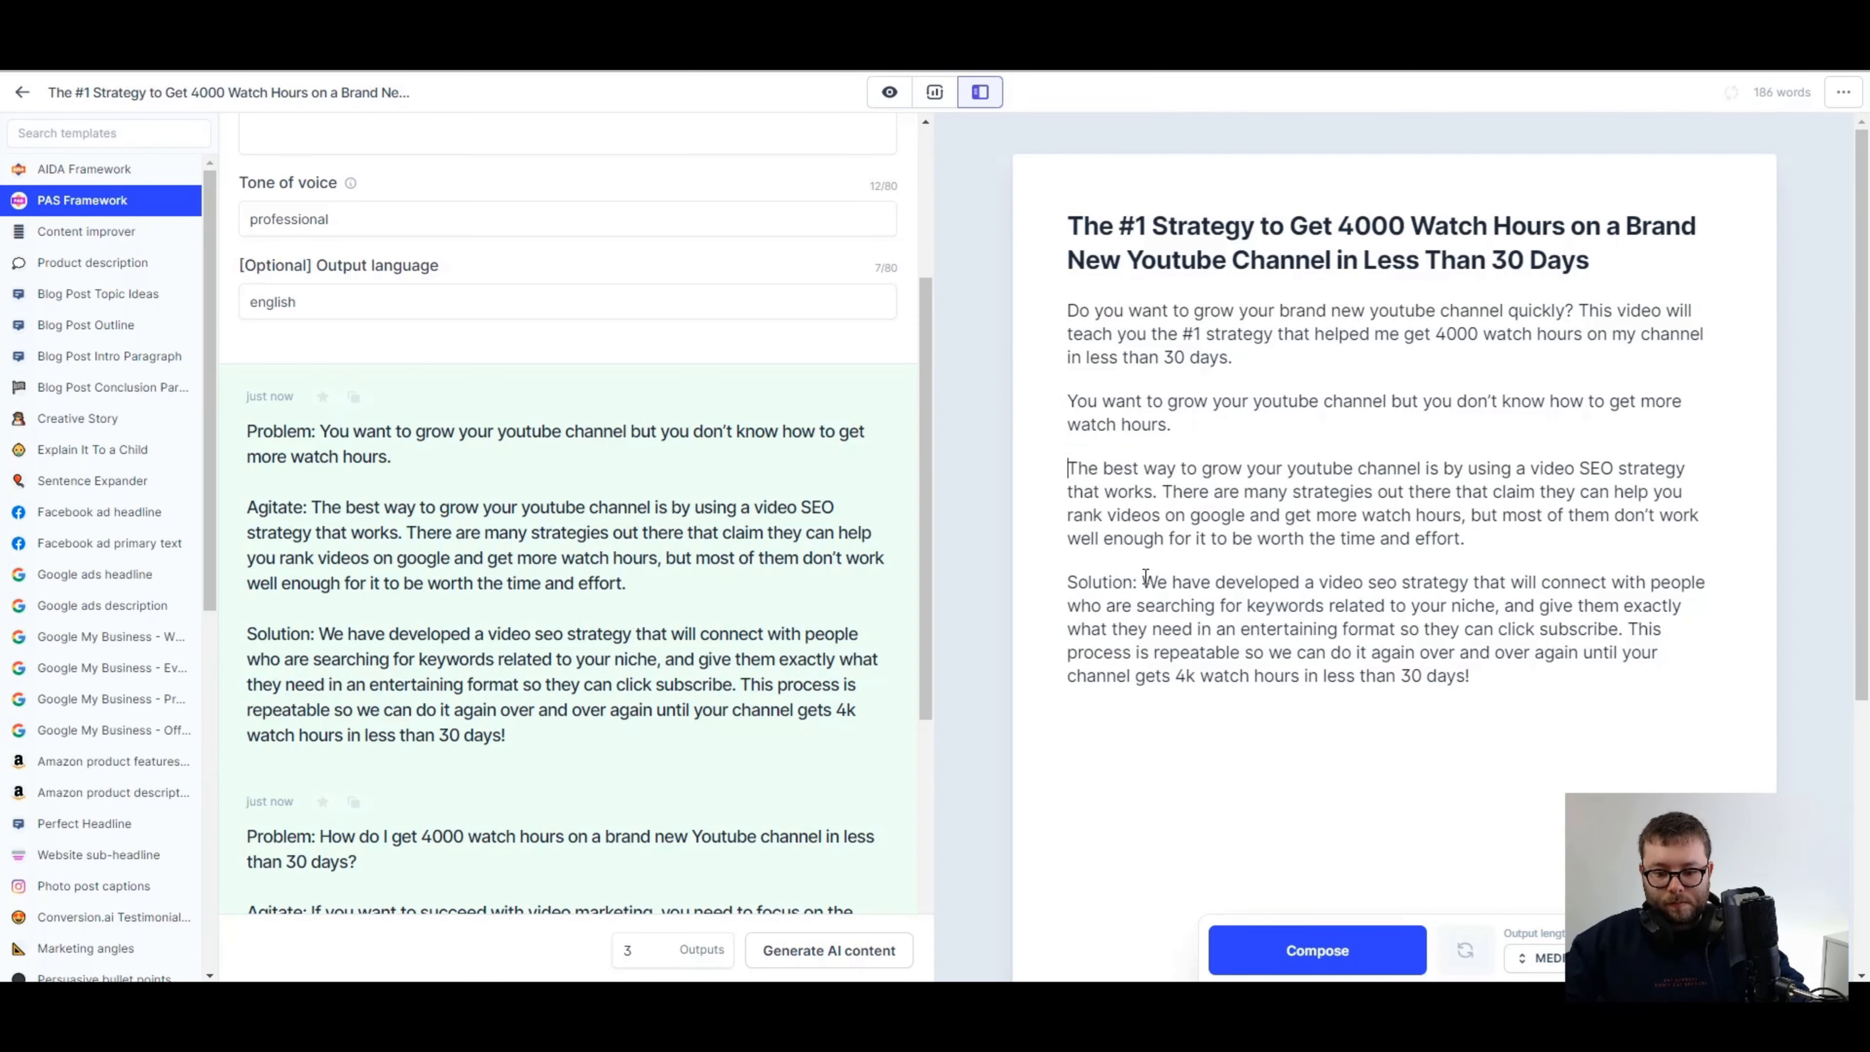
- In the solution paragraph, replace "Solution: We have" with "I've" and change "so we can do it again" to "so you can do it again"
{"action": "left_click_drag", "start_coordinate": [1166, 580], "coordinate": [1018, 576]}
{"action": "double_click", "coordinate": [1194, 653]}
{"action": "type", "text": "you"}
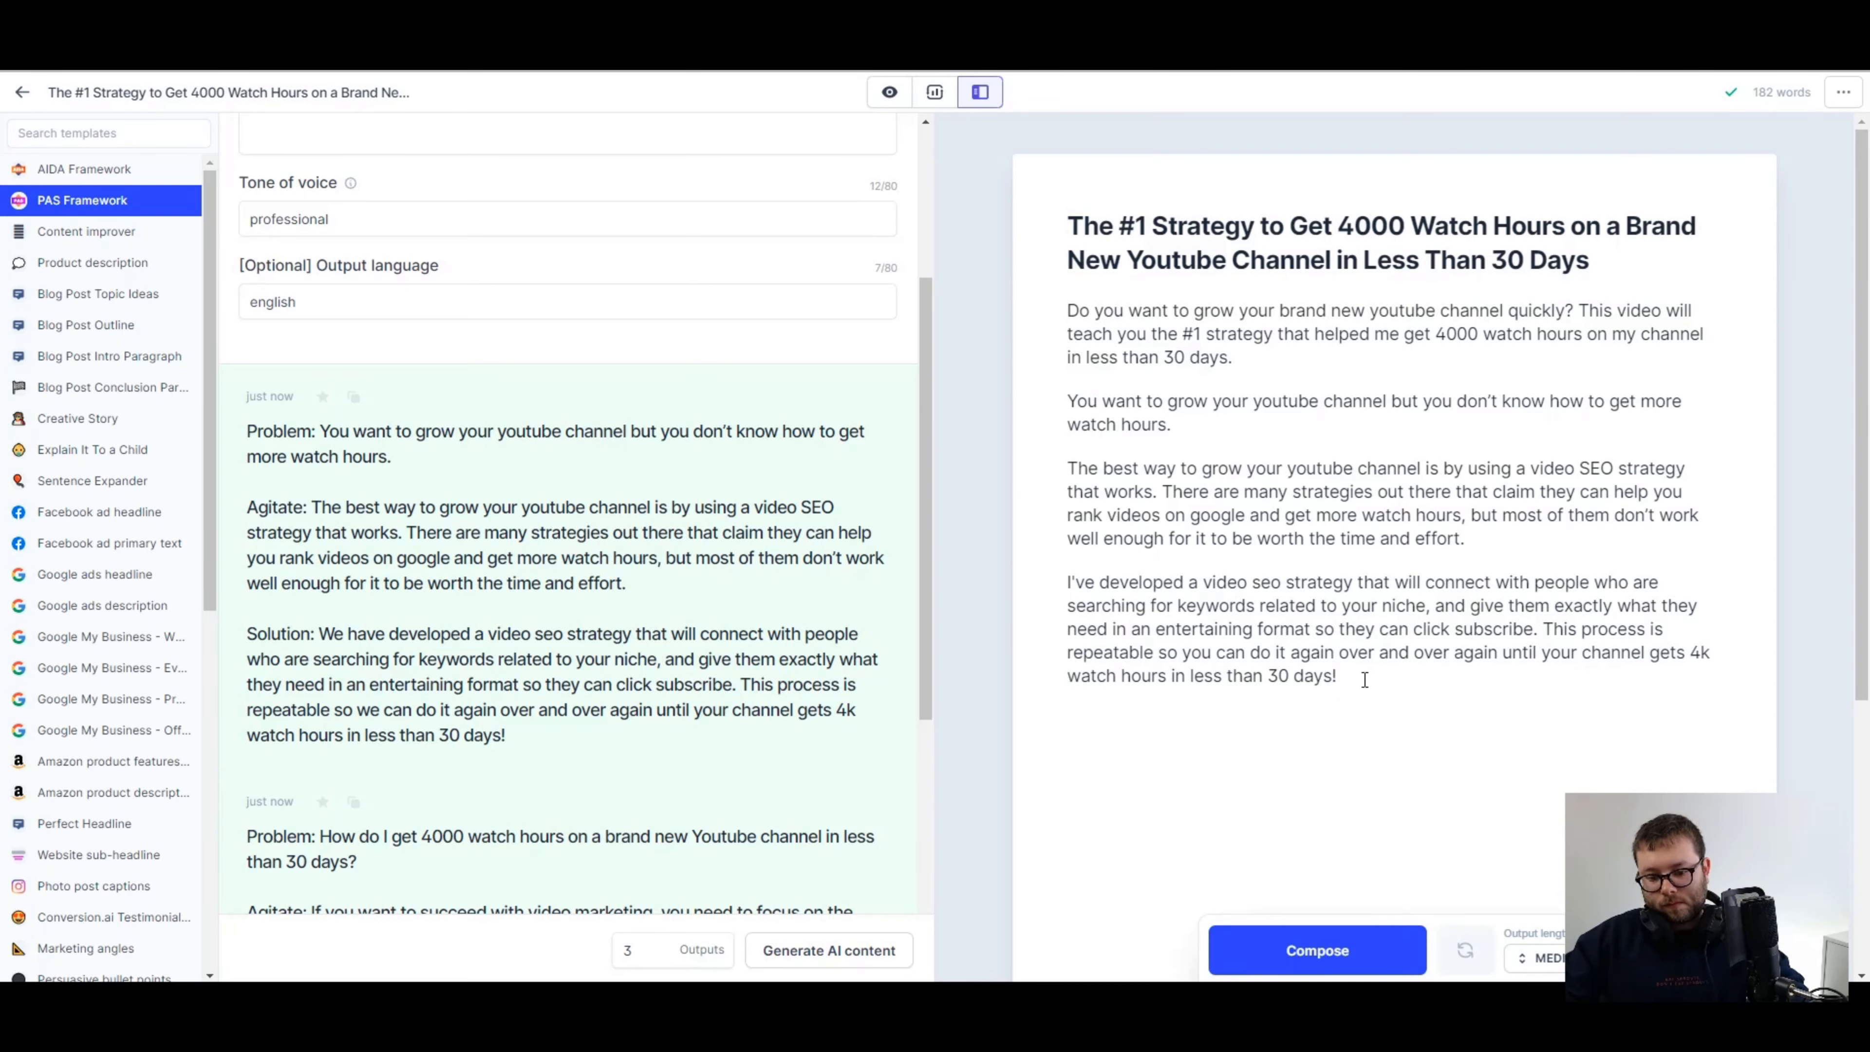
- Add a new paragraph after the solution text reading "Keep reading for more details."
{"action": "left_click", "coordinate": [1361, 677]}
{"action": "key", "text": "Return"}
{"action": "scroll", "coordinate": [1369, 709], "scroll_direction": "down", "scroll_amount": 1}
{"action": "type", "text": "Keep reading for more details."}
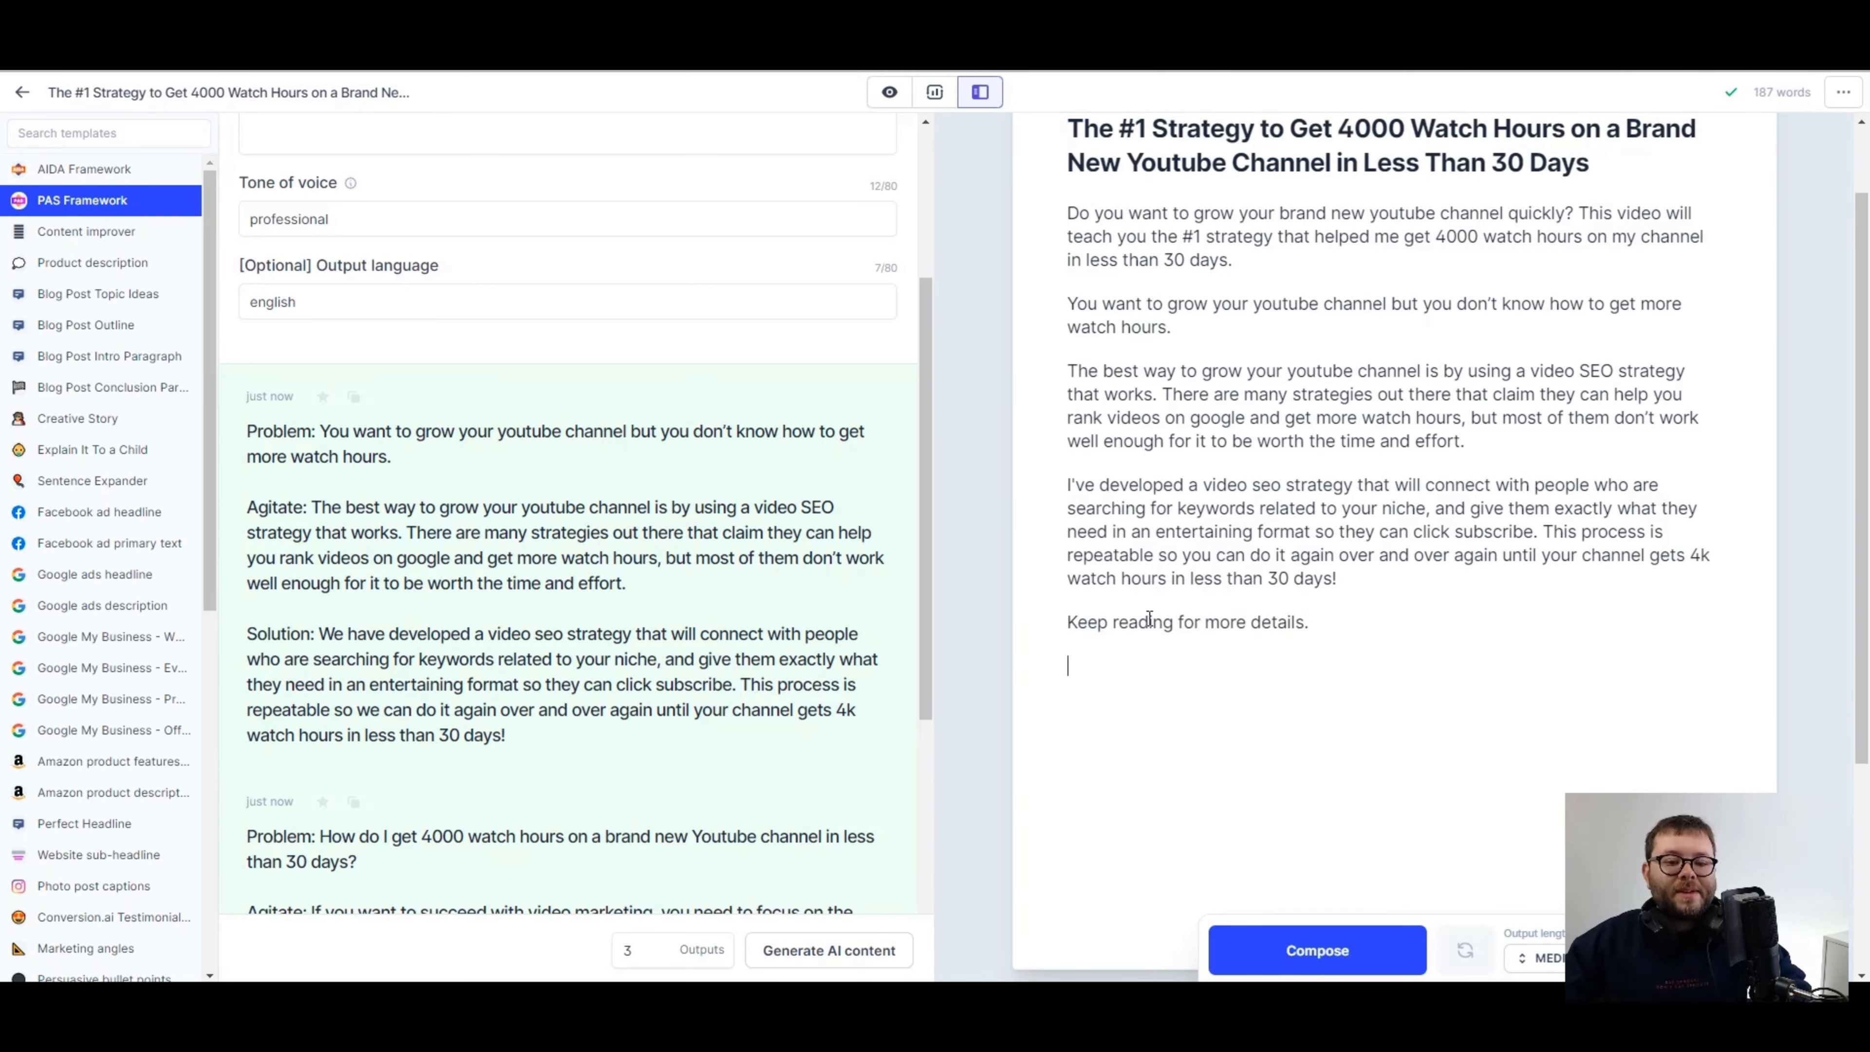
- Search the templates for "outline" and open the Blog Post Outline template
{"action": "left_click", "coordinate": [117, 134]}
{"action": "type", "text": "outline"}
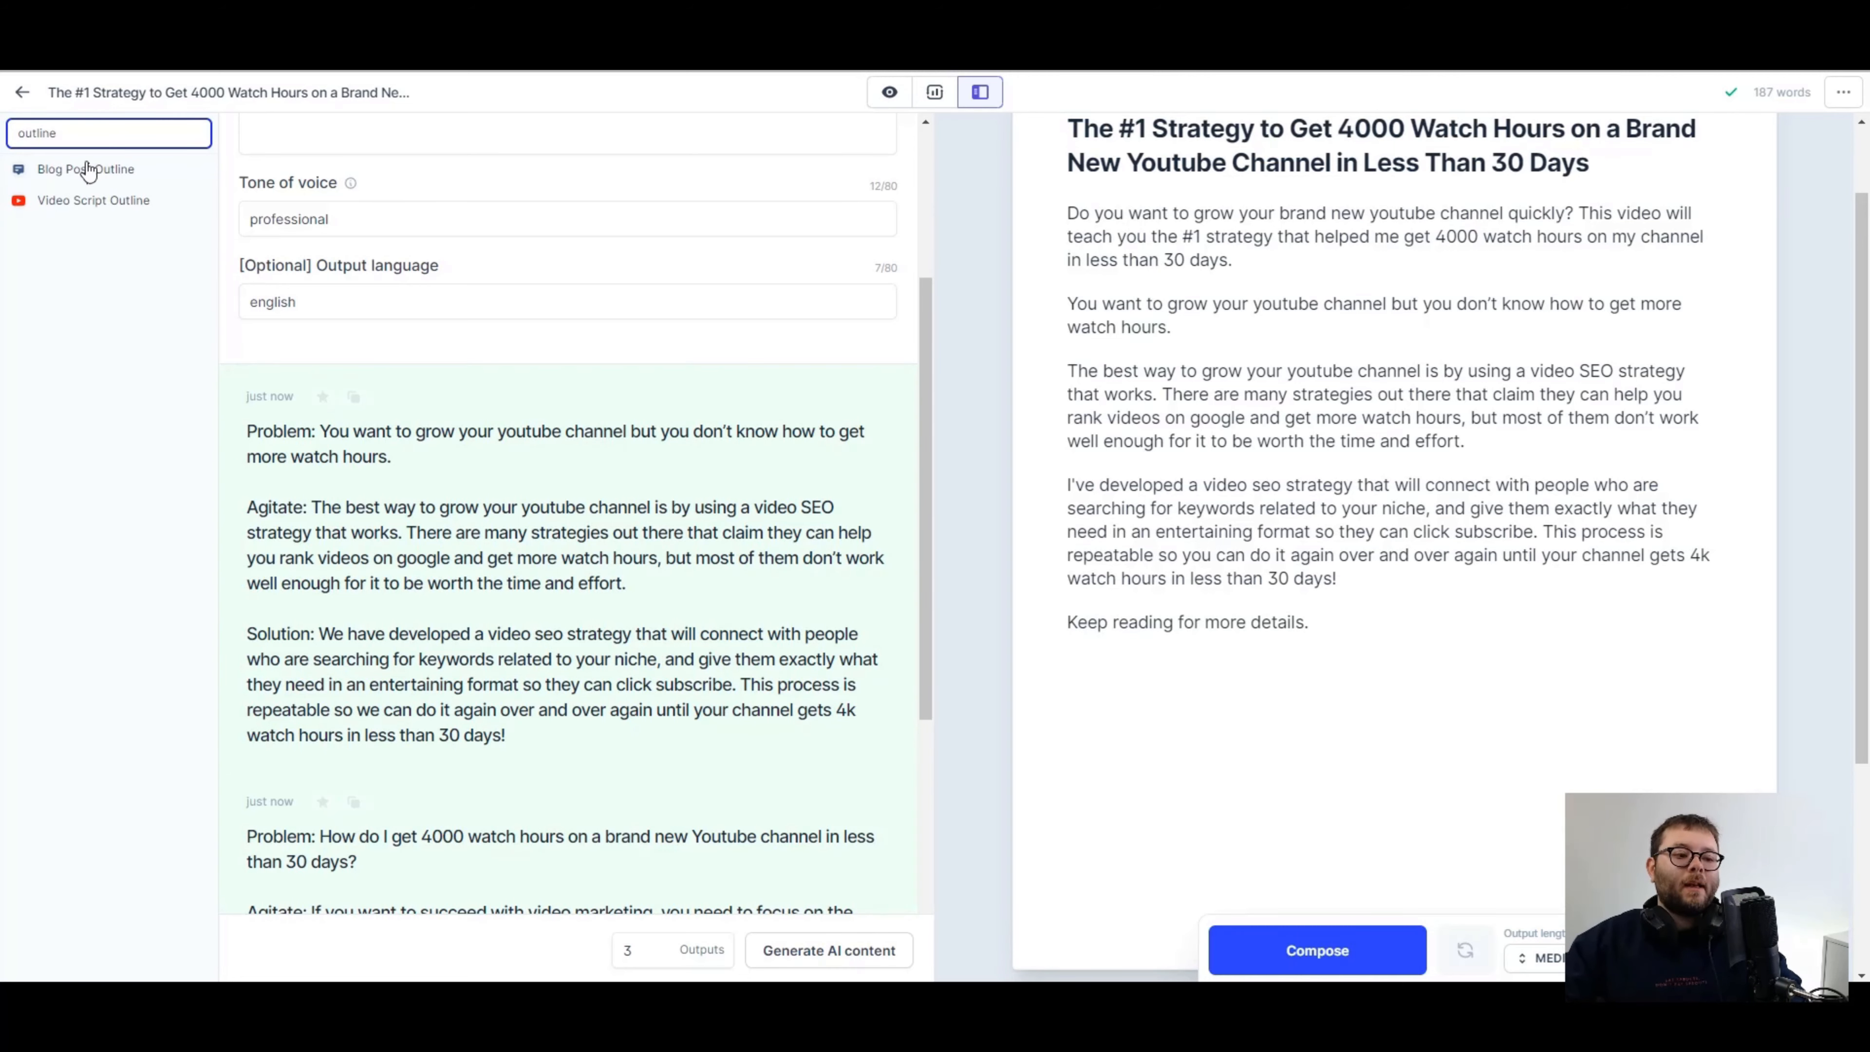
{"action": "left_click", "coordinate": [87, 169]}
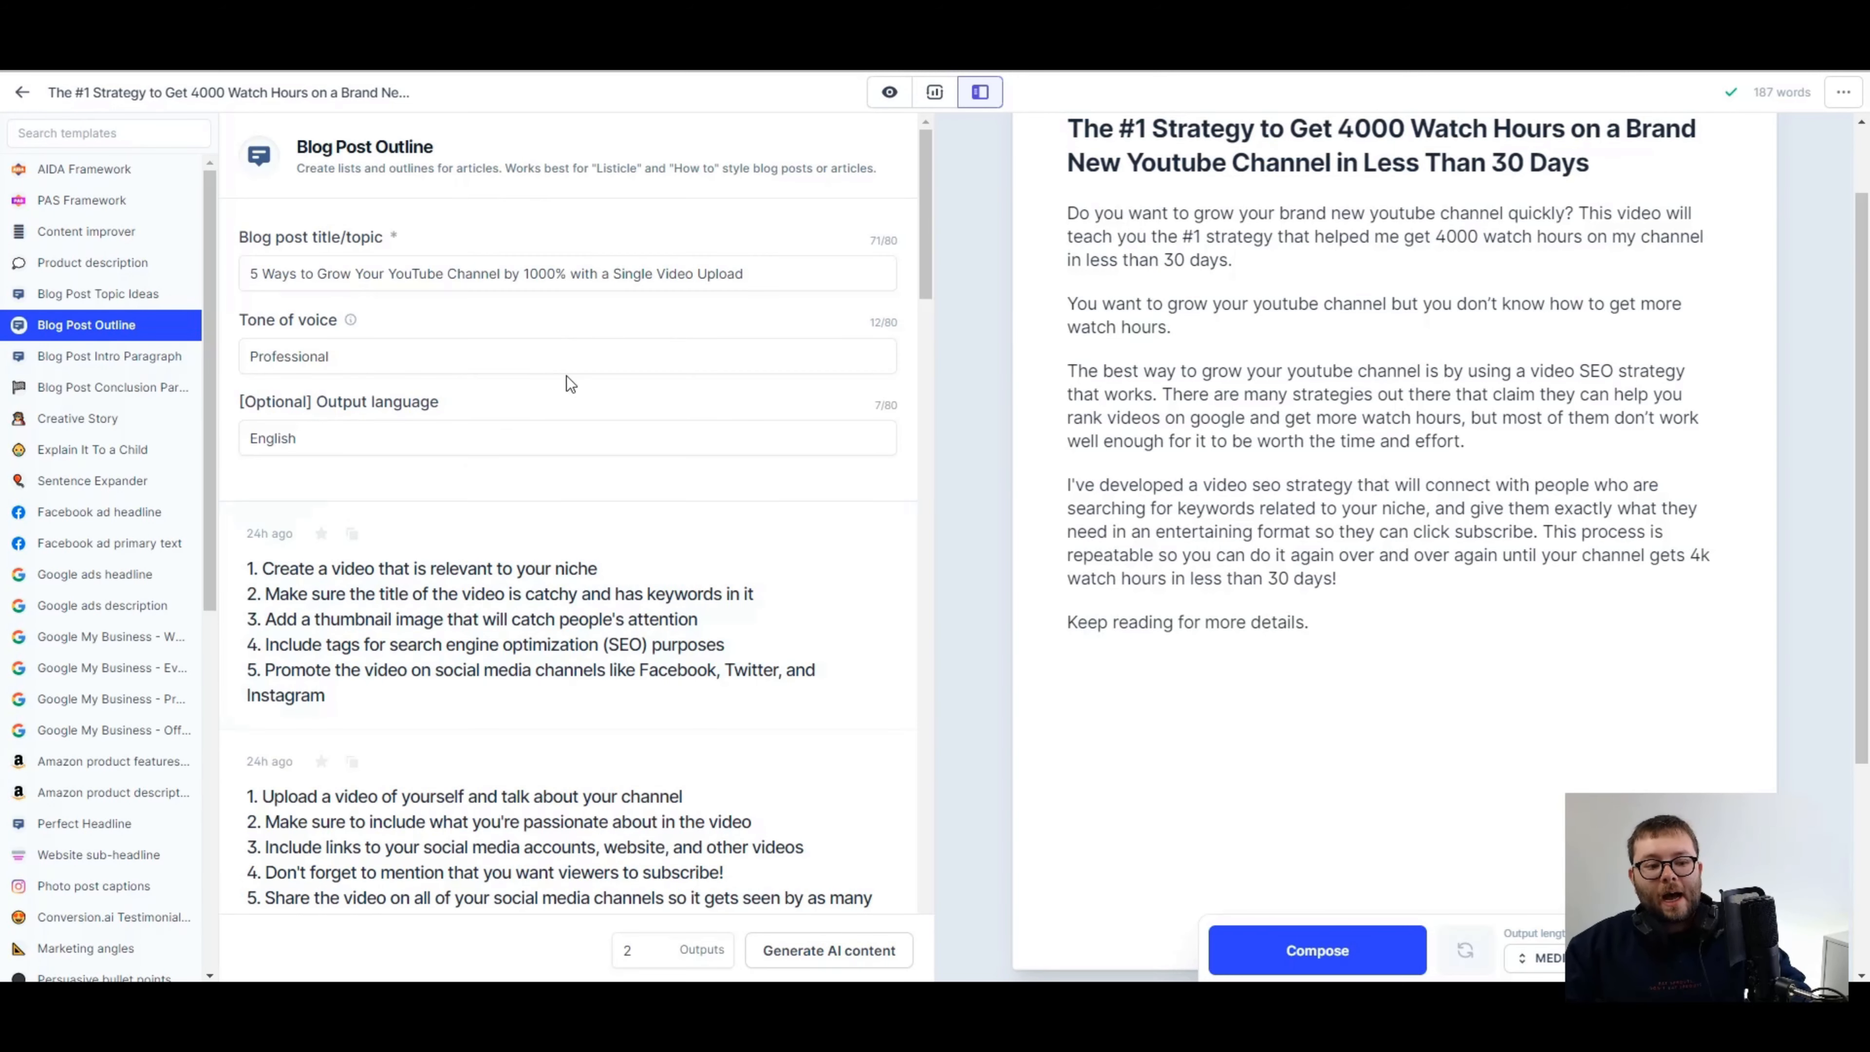
- Replace the outline's blog post title with the article title and generate the outlines
{"action": "scroll", "coordinate": [1439, 324], "scroll_direction": "up", "scroll_amount": 2}
{"action": "triple_click", "coordinate": [1178, 243]}
{"action": "key", "text": "ctrl+c"}
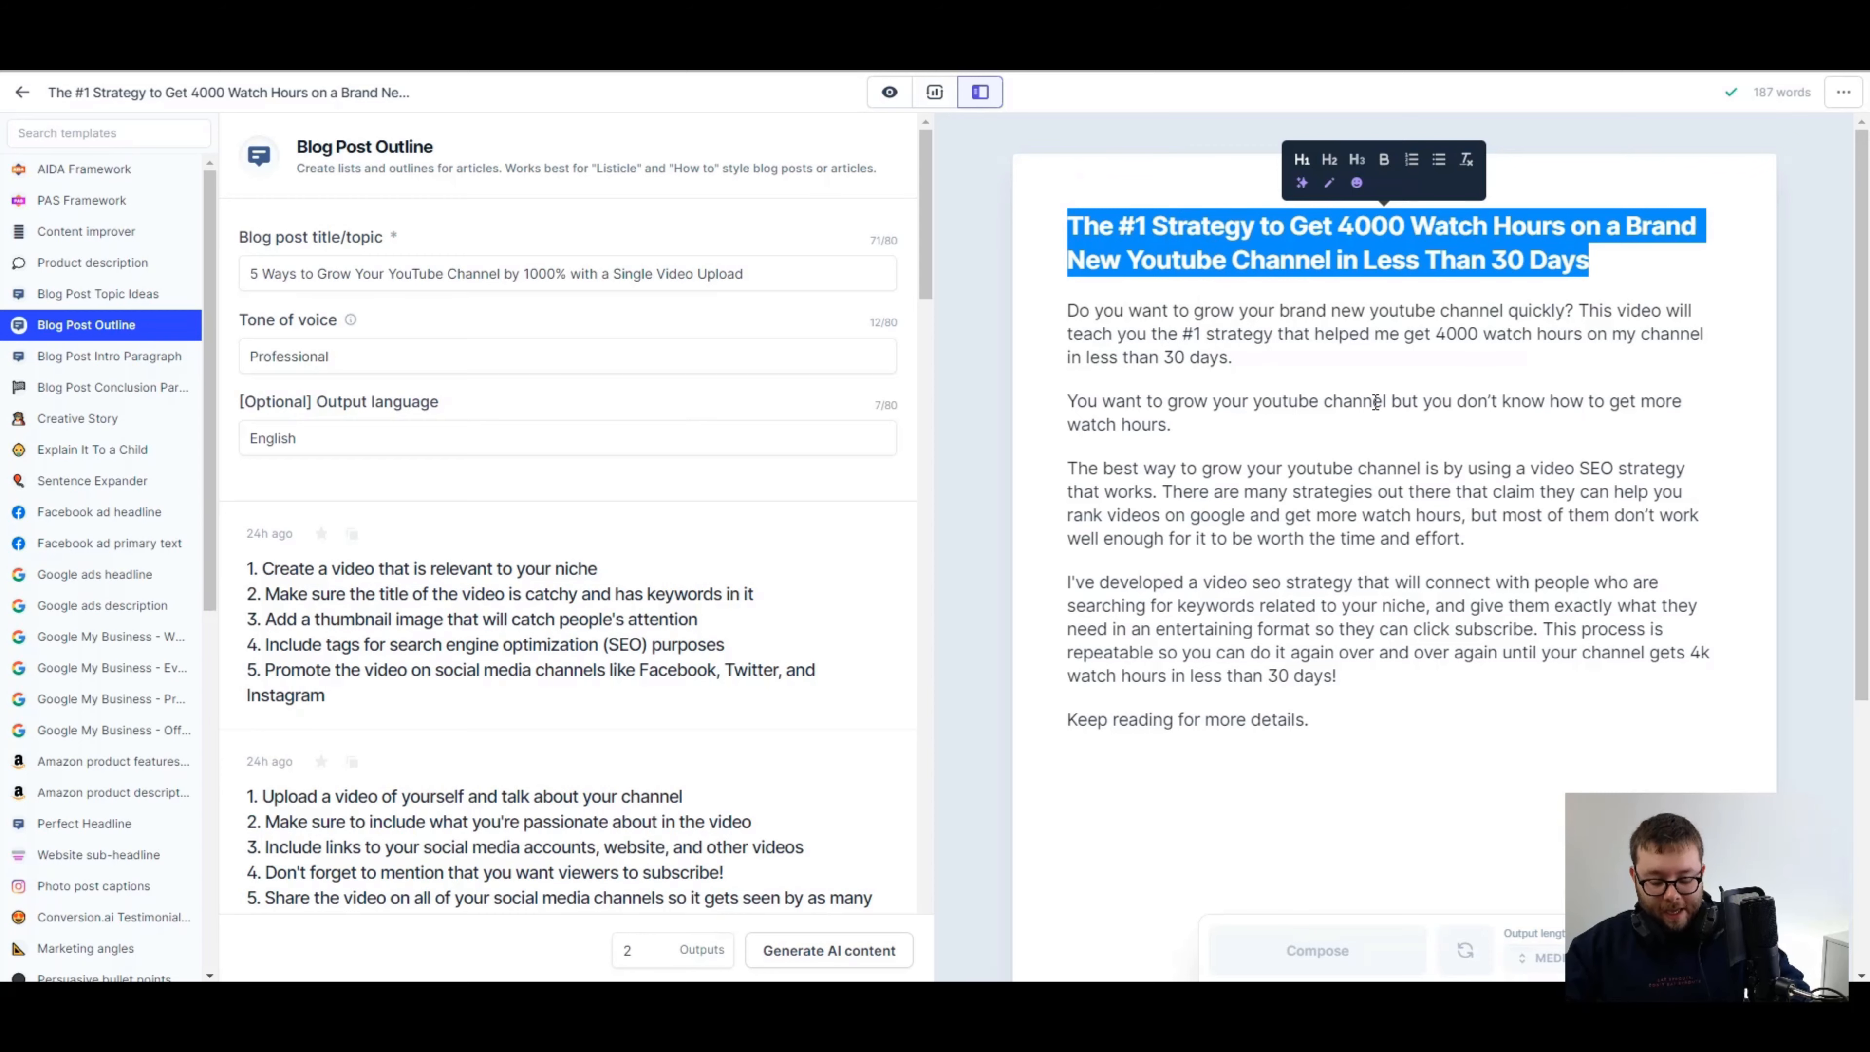
{"action": "triple_click", "coordinate": [756, 262]}
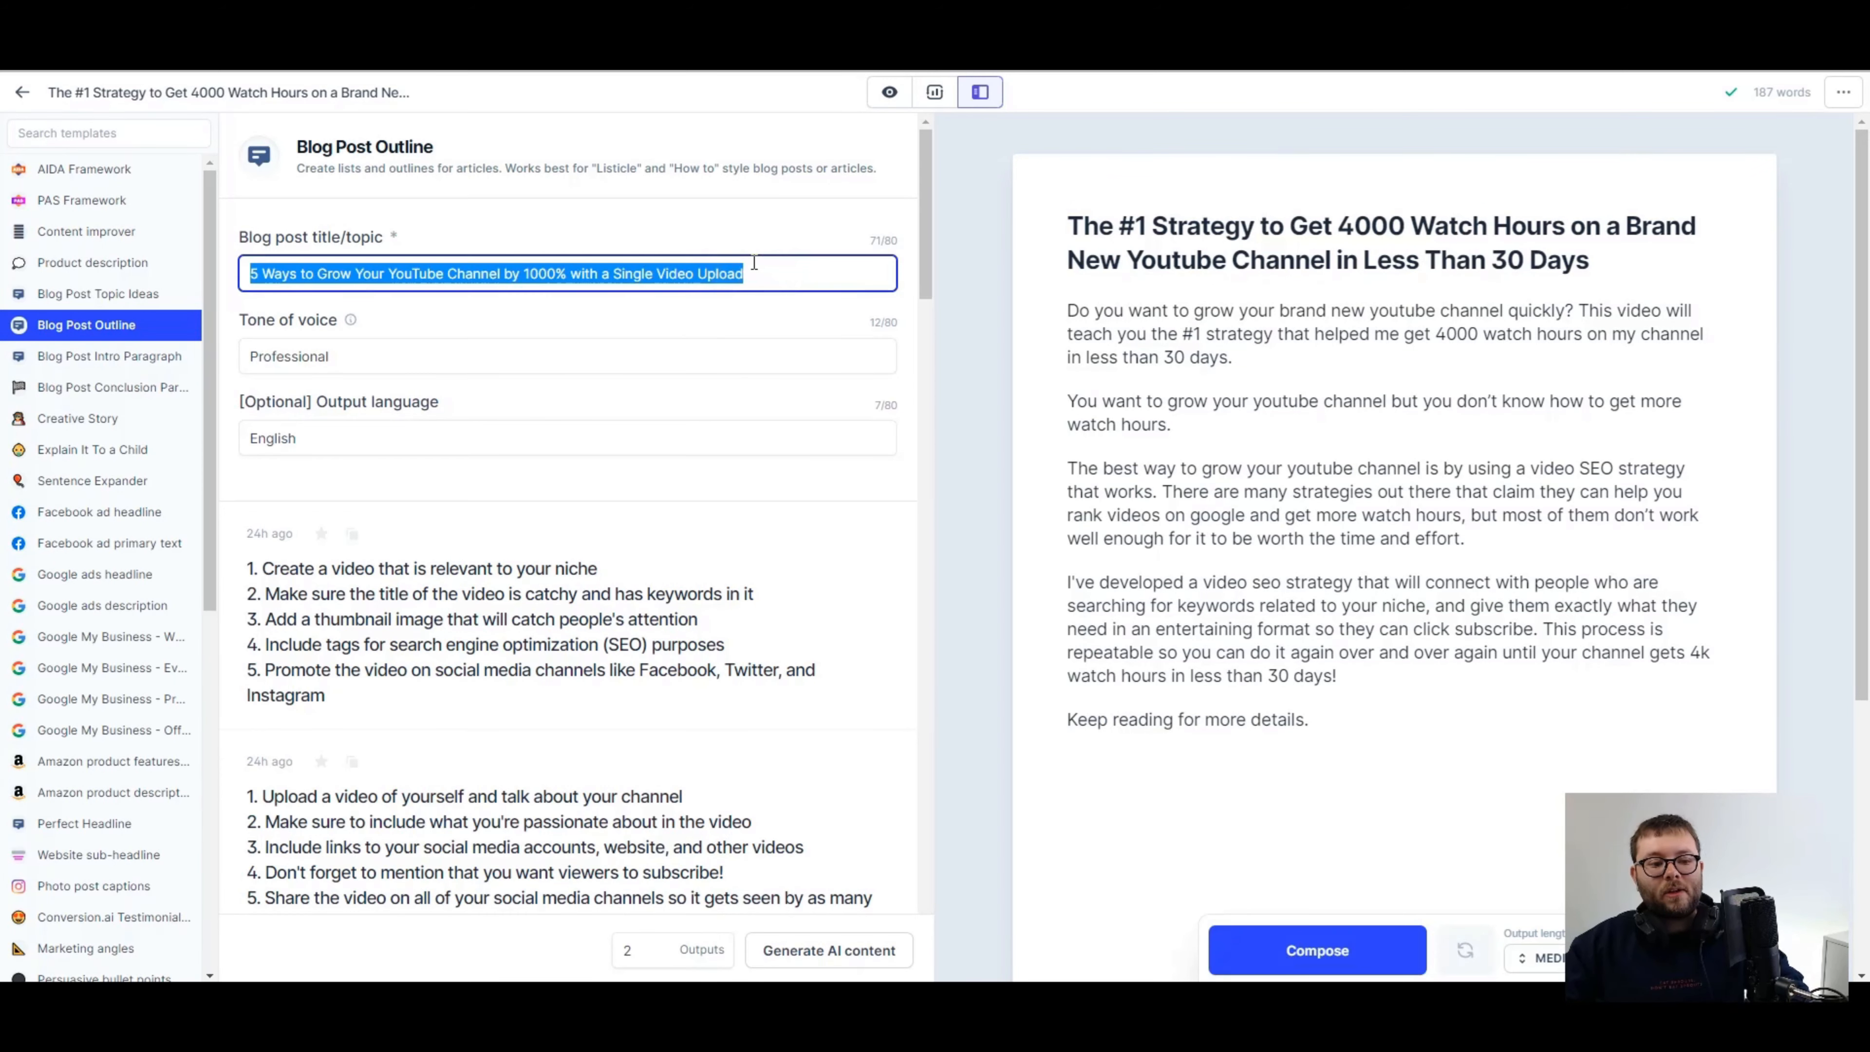
{"action": "key", "text": "ctrl+v"}
{"action": "scroll", "coordinate": [493, 514], "scroll_direction": "down", "scroll_amount": 1}
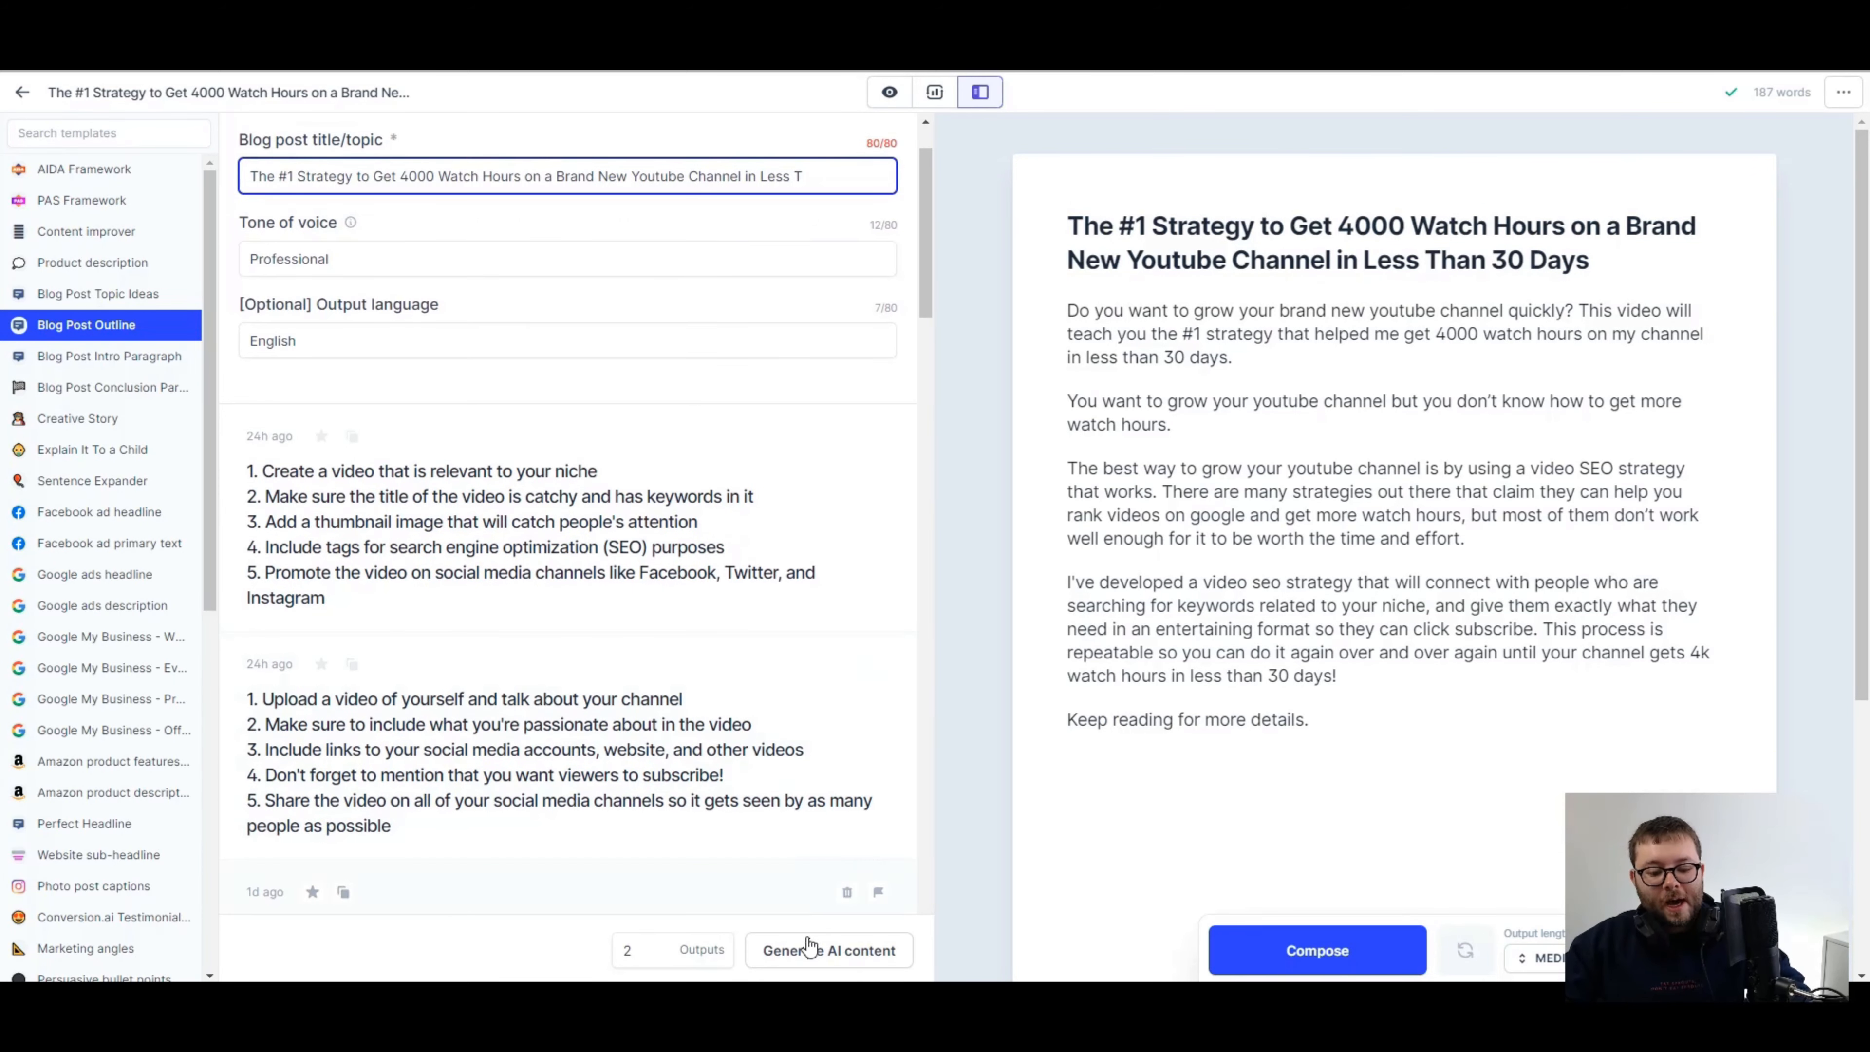
{"action": "left_click", "coordinate": [795, 949]}
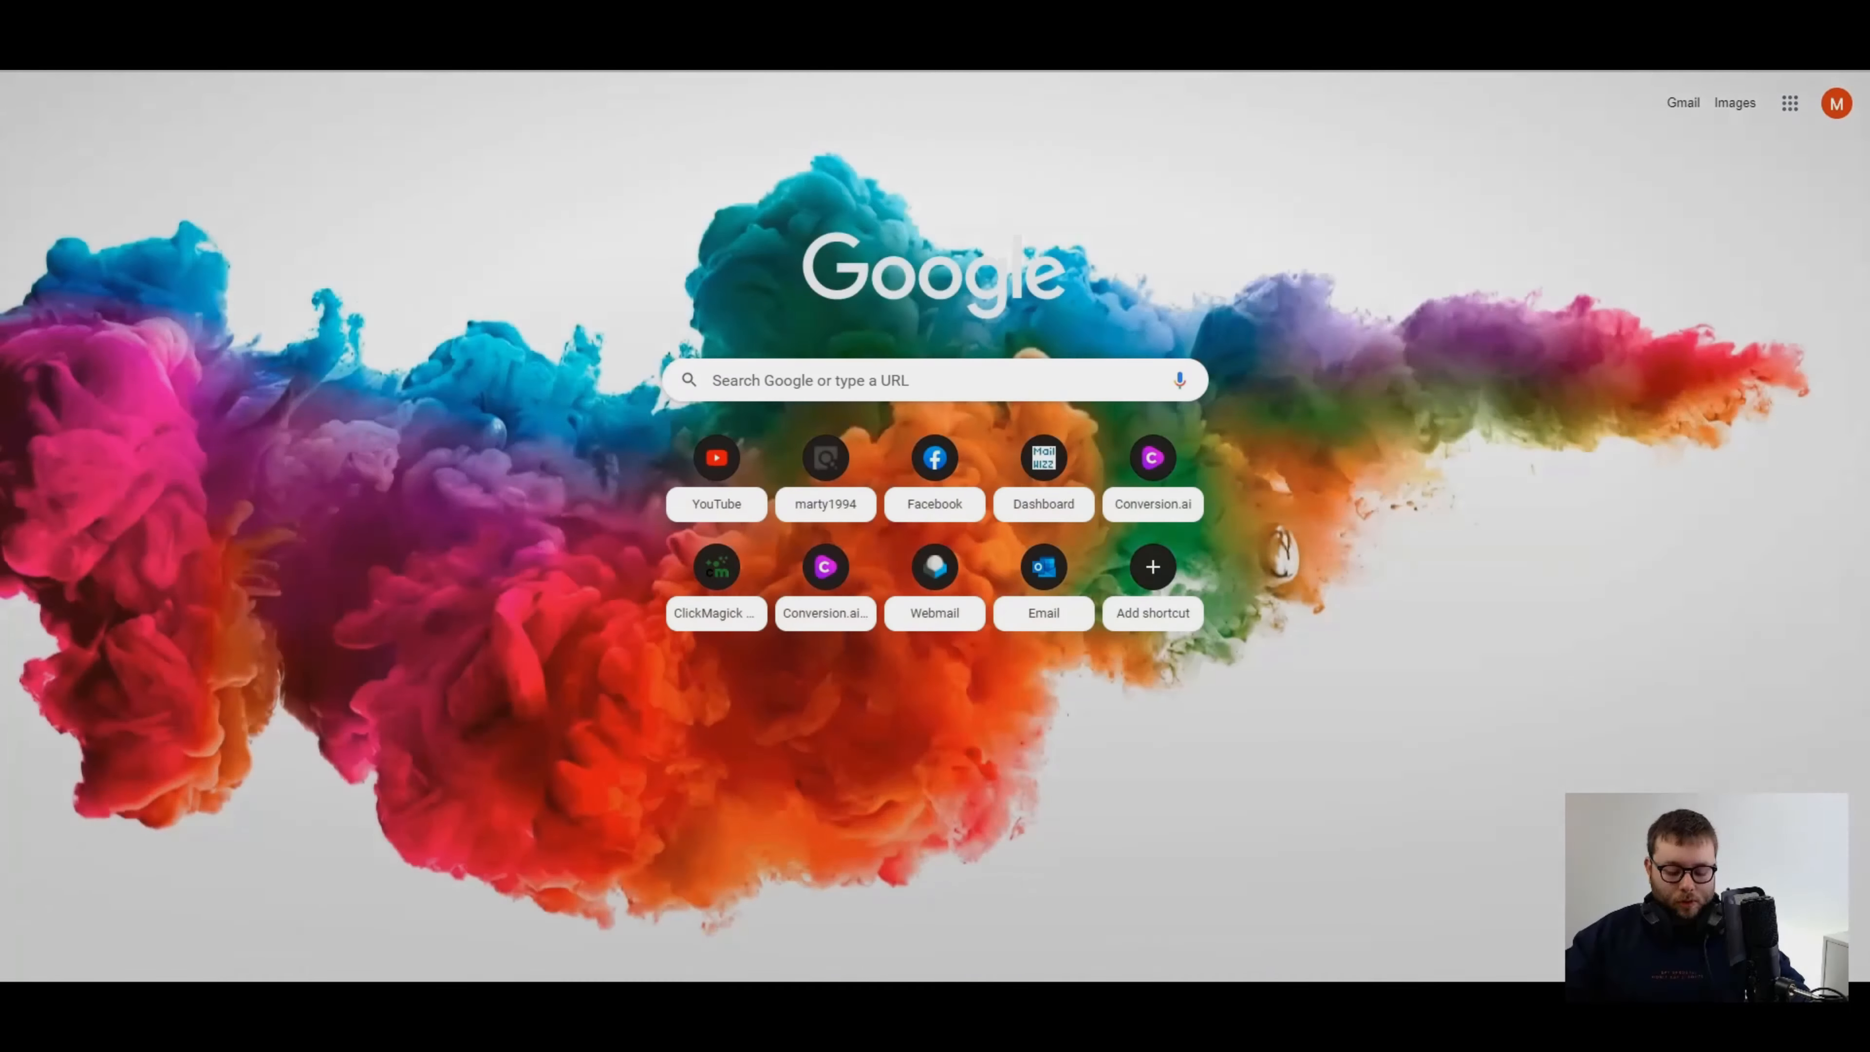
- Switch to Google, search for "date and time" and highlight today's date in the result
{"action": "type", "text": "and"}
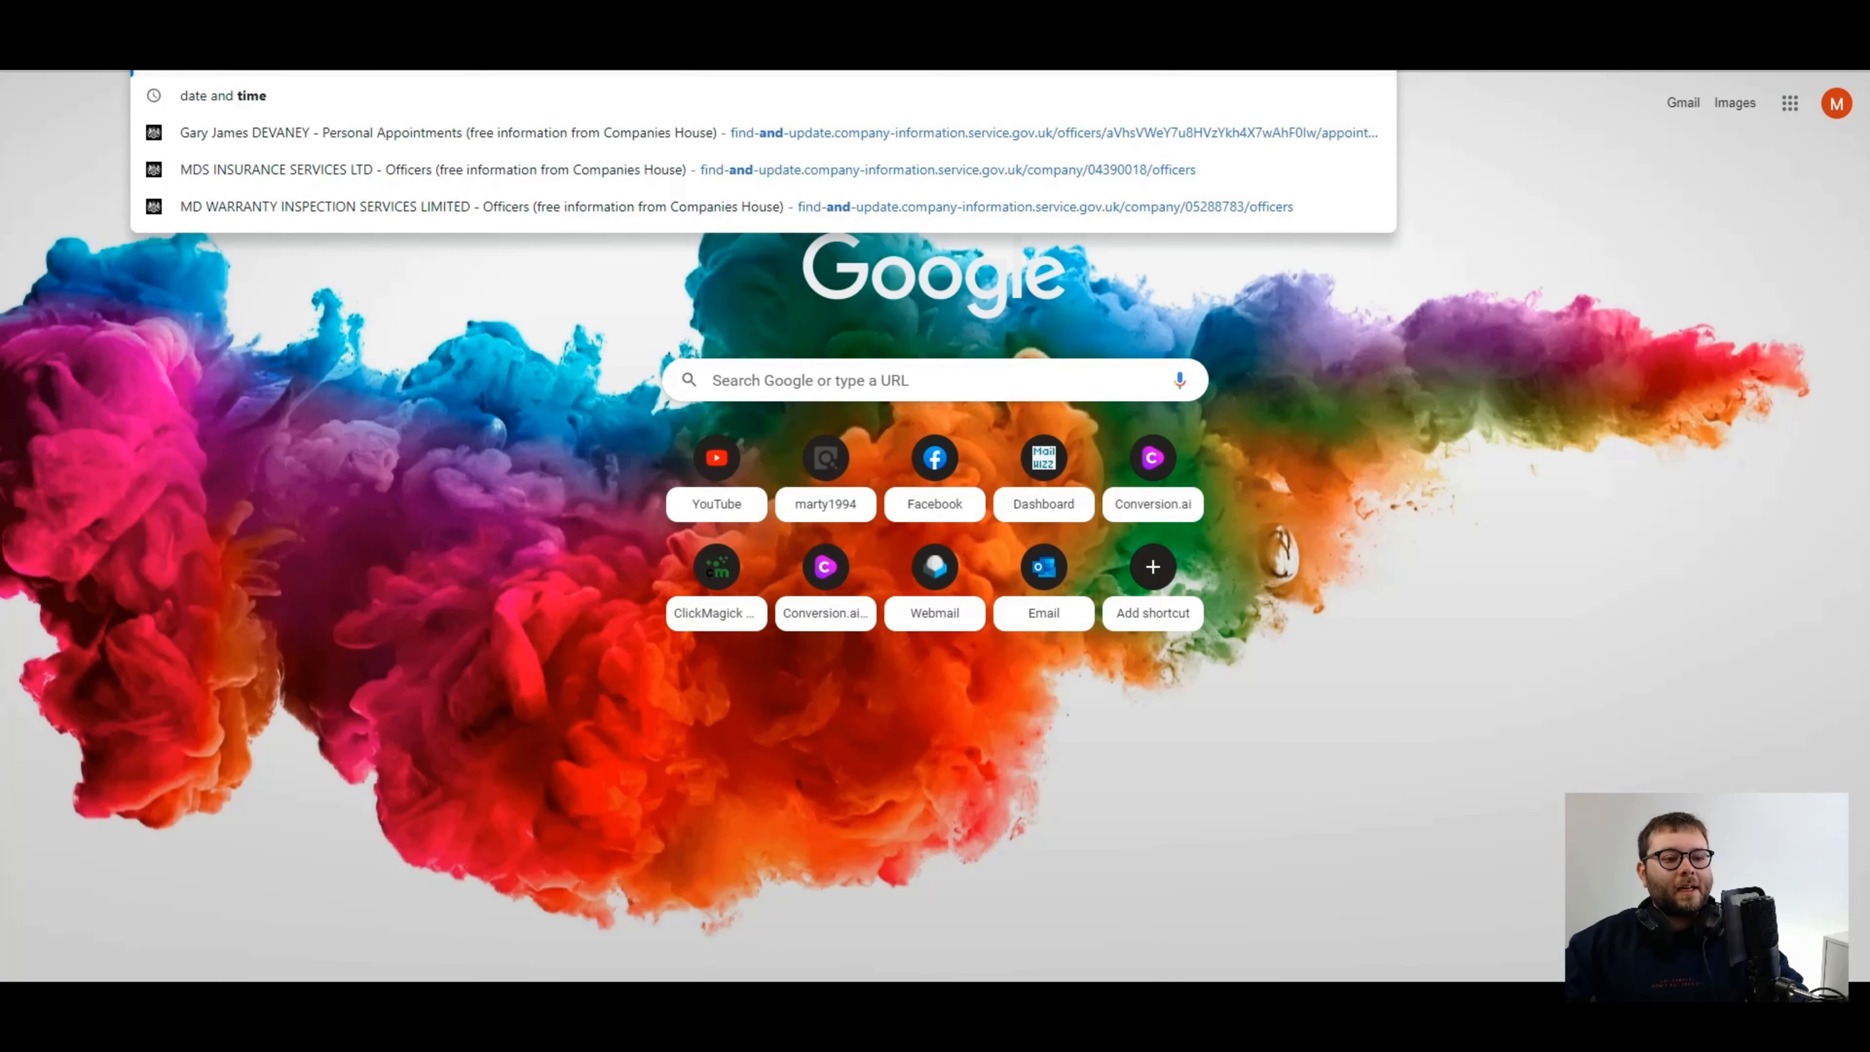
{"action": "key", "text": "Return"}
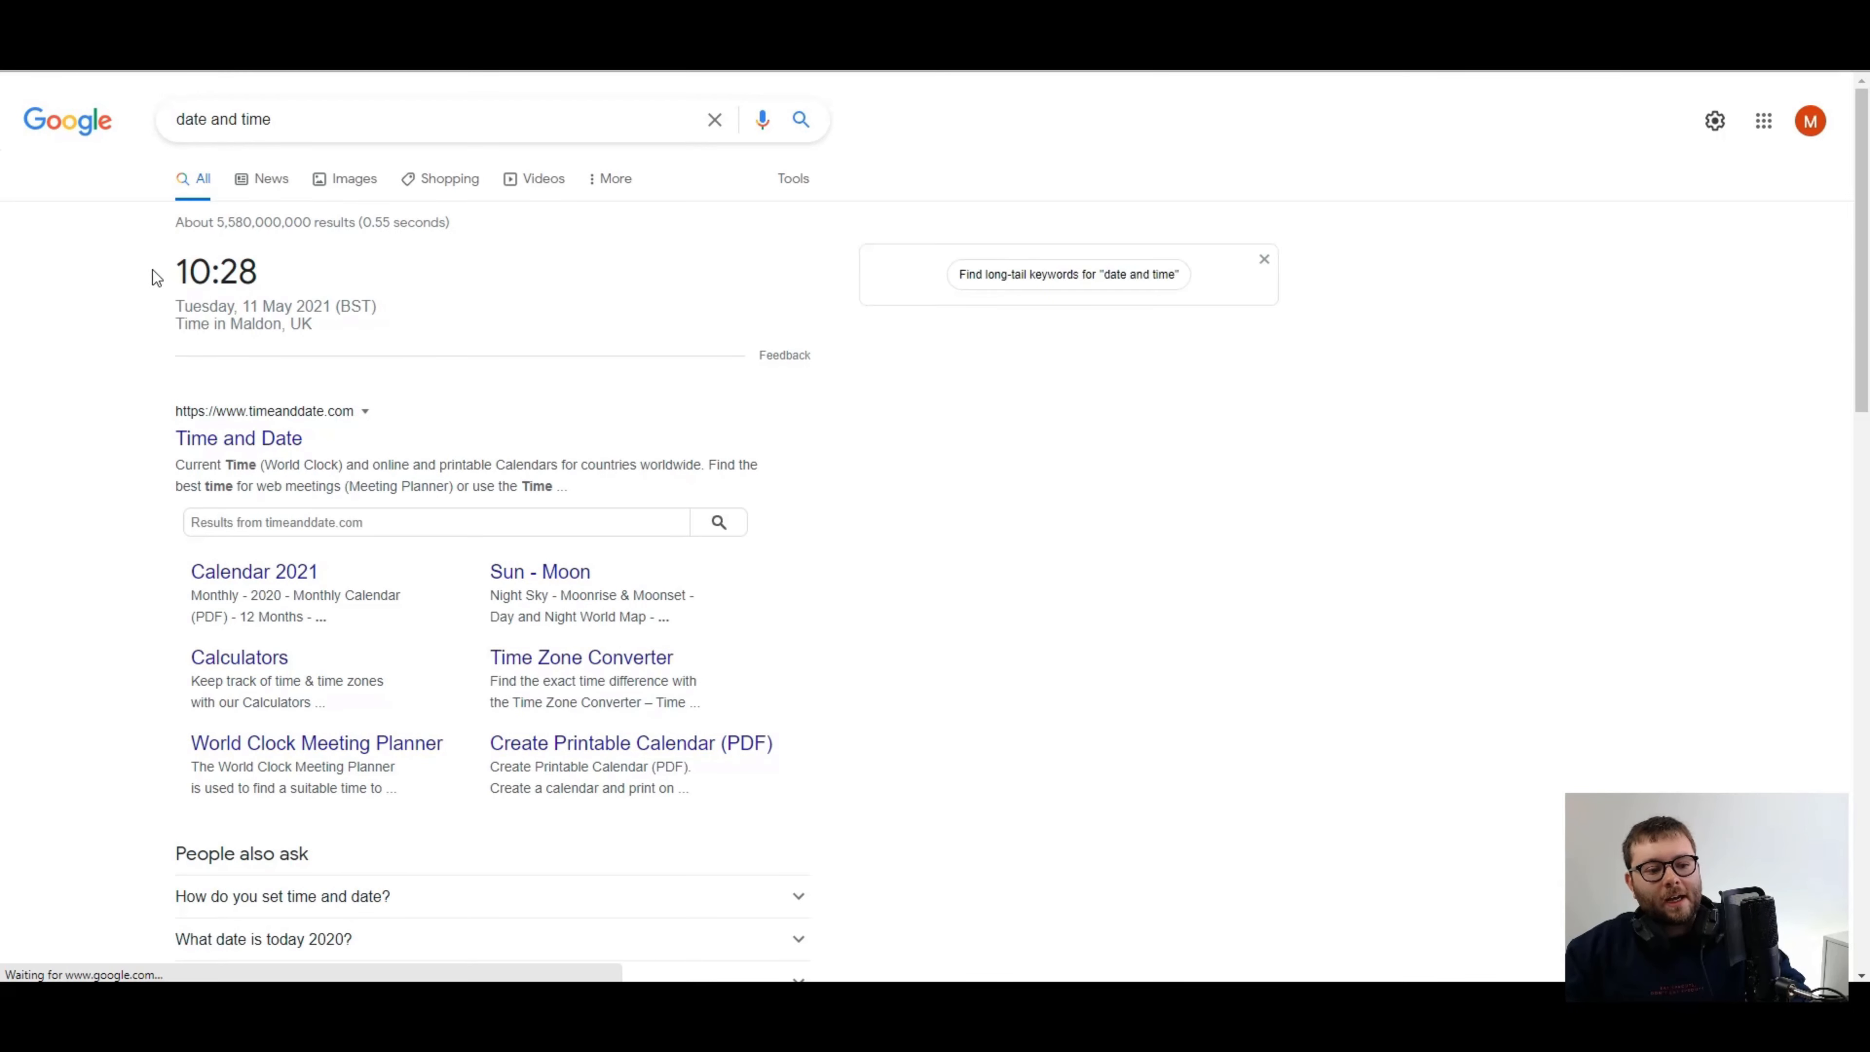
{"action": "double_click", "coordinate": [368, 277]}
{"action": "left_click", "coordinate": [187, 298]}
{"action": "left_click_drag", "start_coordinate": [184, 305], "coordinate": [324, 306]}
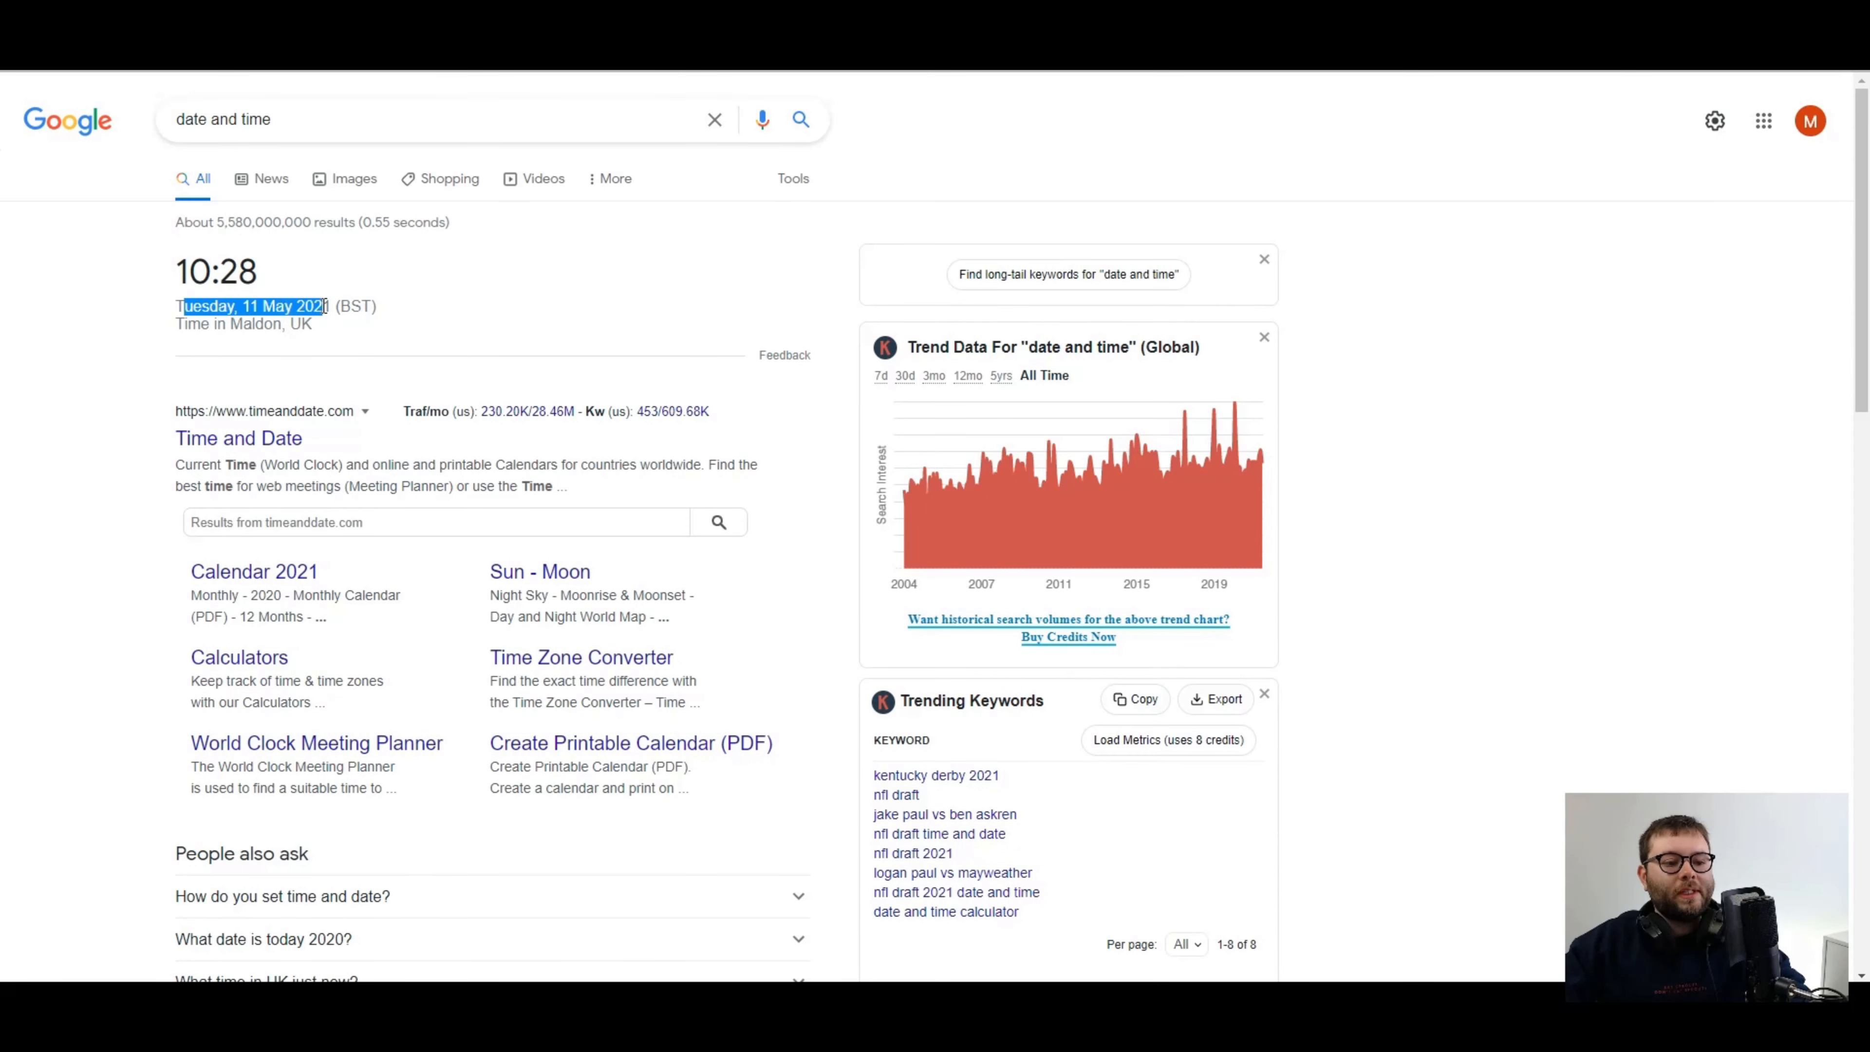
{"action": "left_click", "coordinate": [430, 318]}
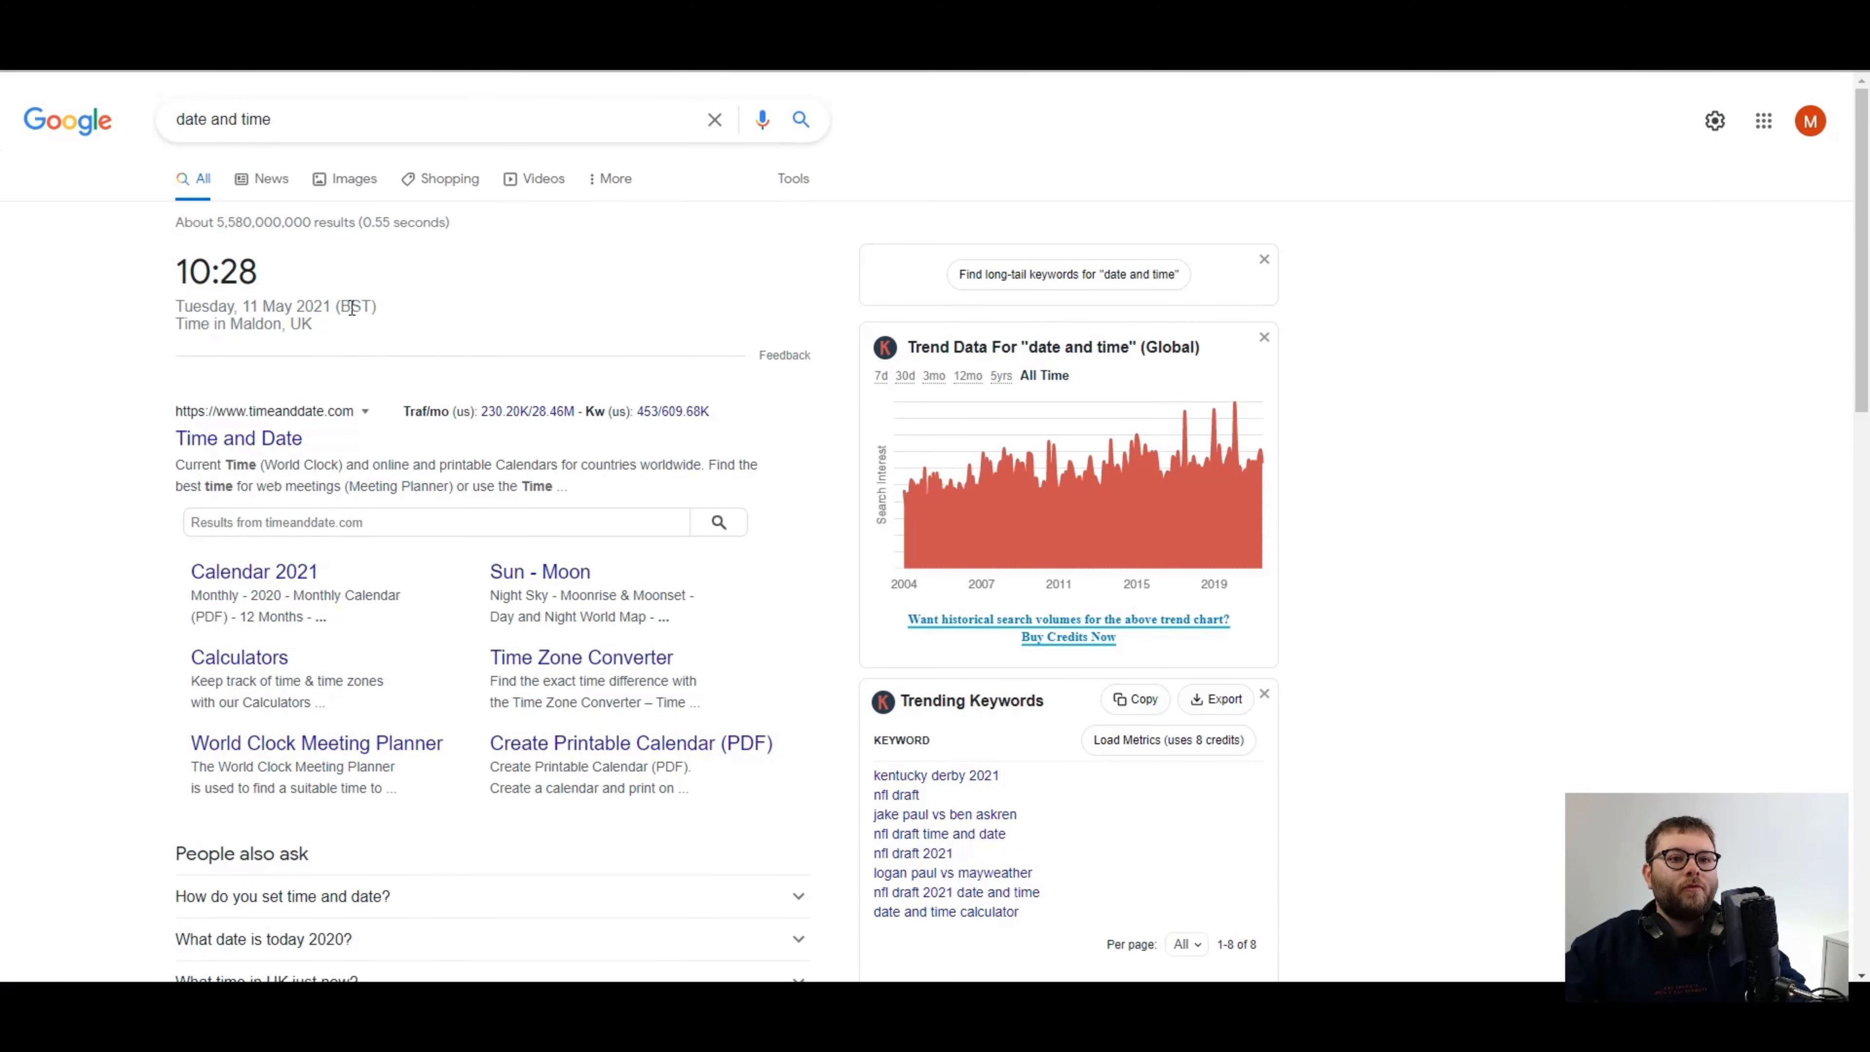
{"action": "left_click", "coordinate": [244, 306]}
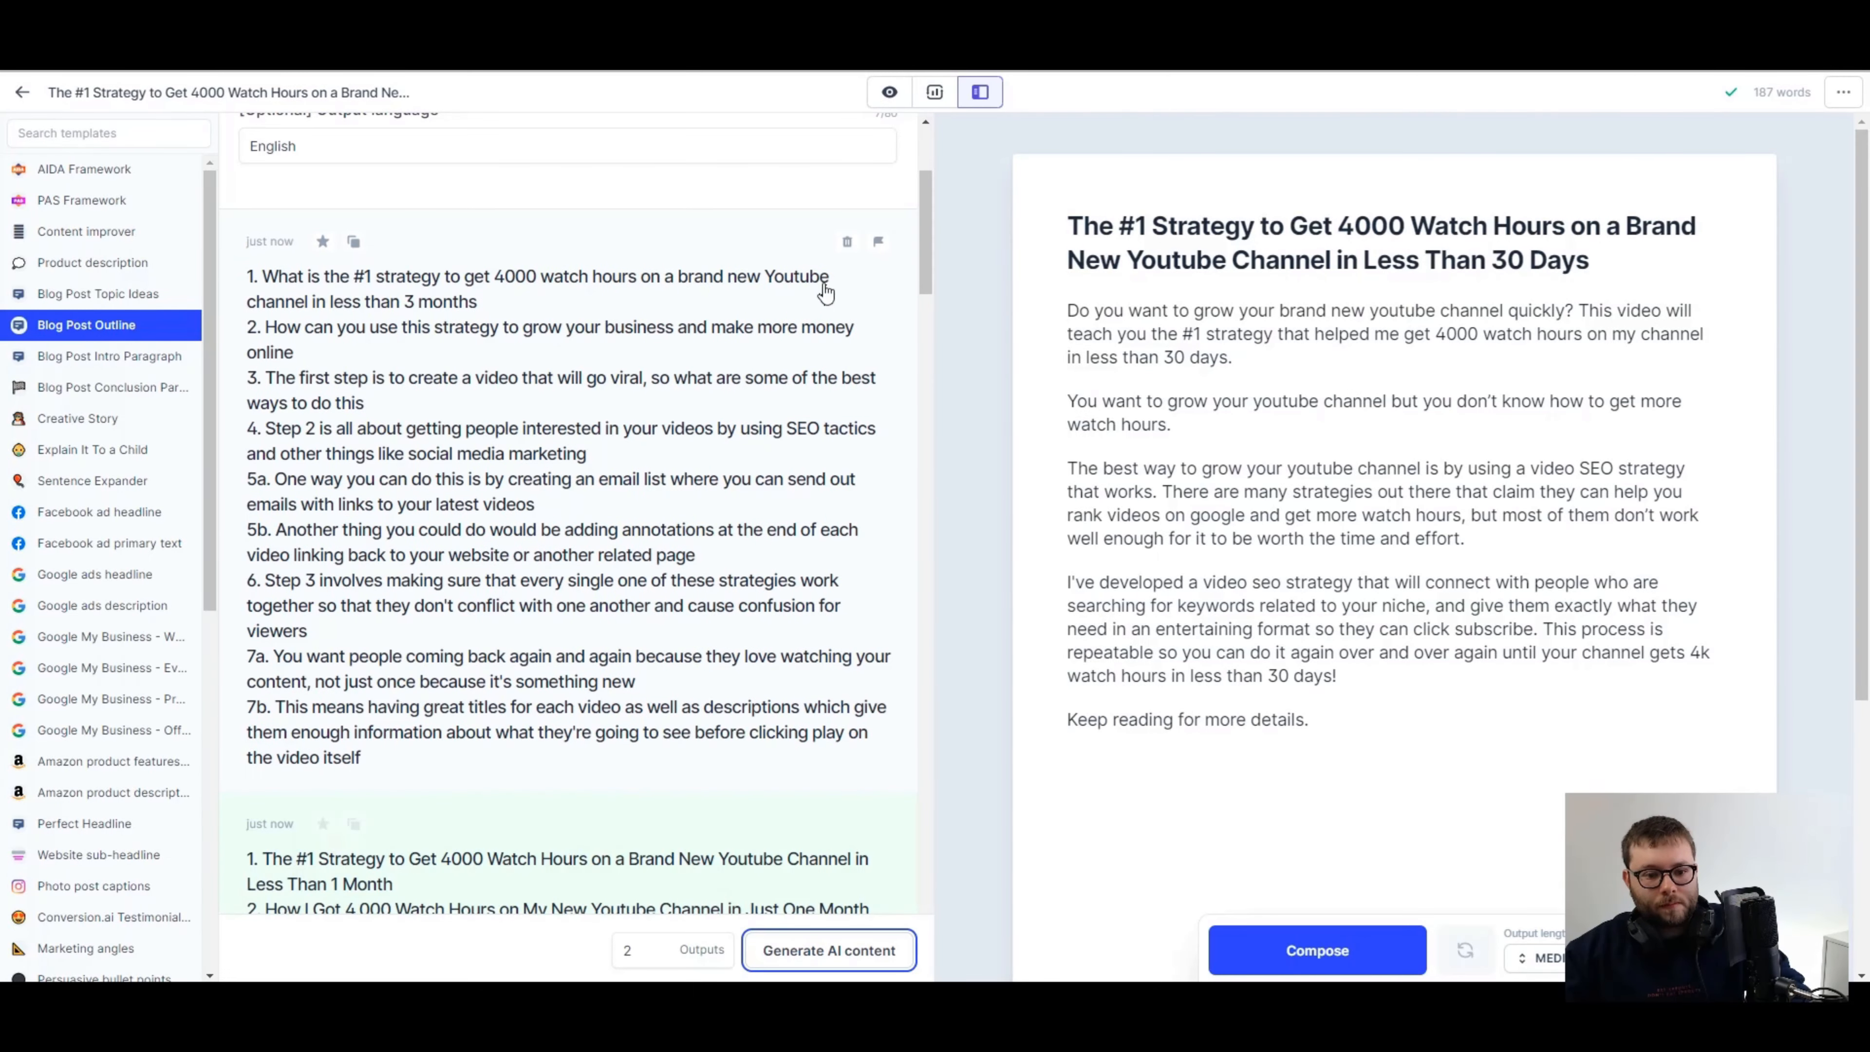
- Back in the document, insert the first generated outline and select all of its paragraphs
{"action": "left_click", "coordinate": [353, 241]}
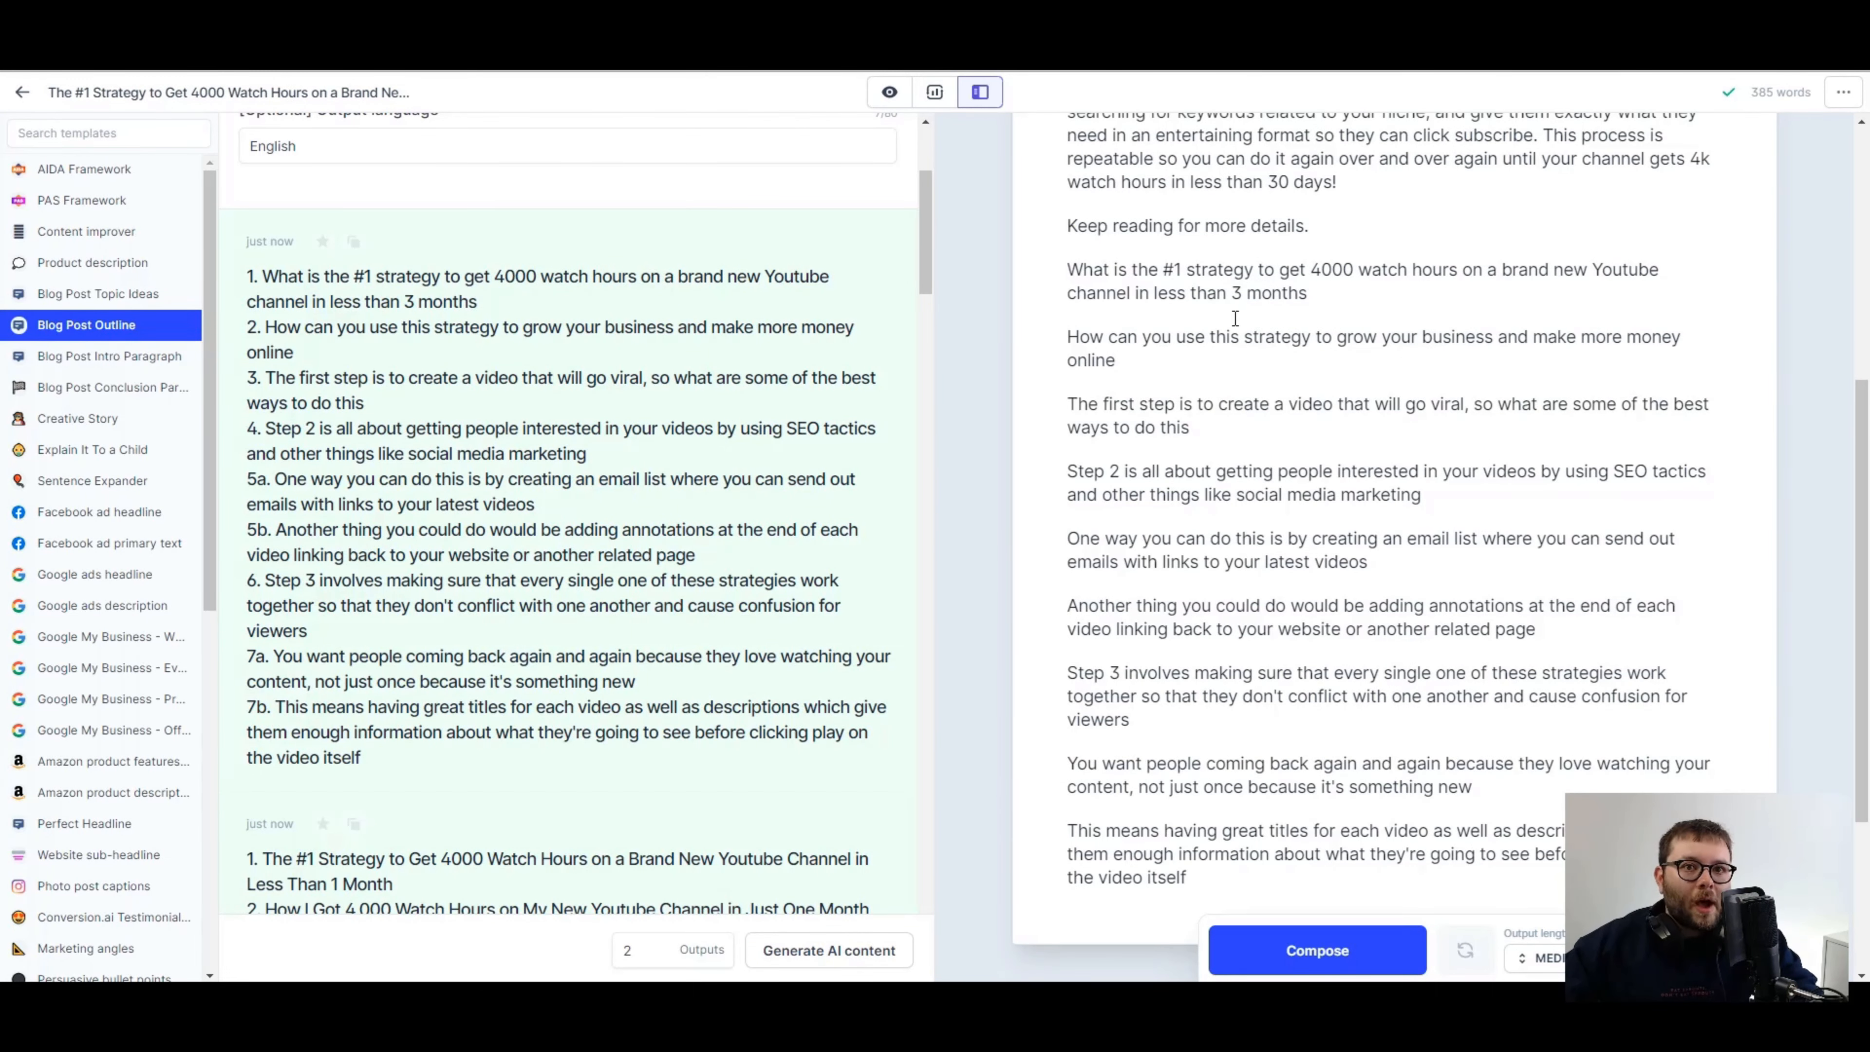
{"action": "scroll", "coordinate": [1093, 384], "scroll_direction": "up", "scroll_amount": 1}
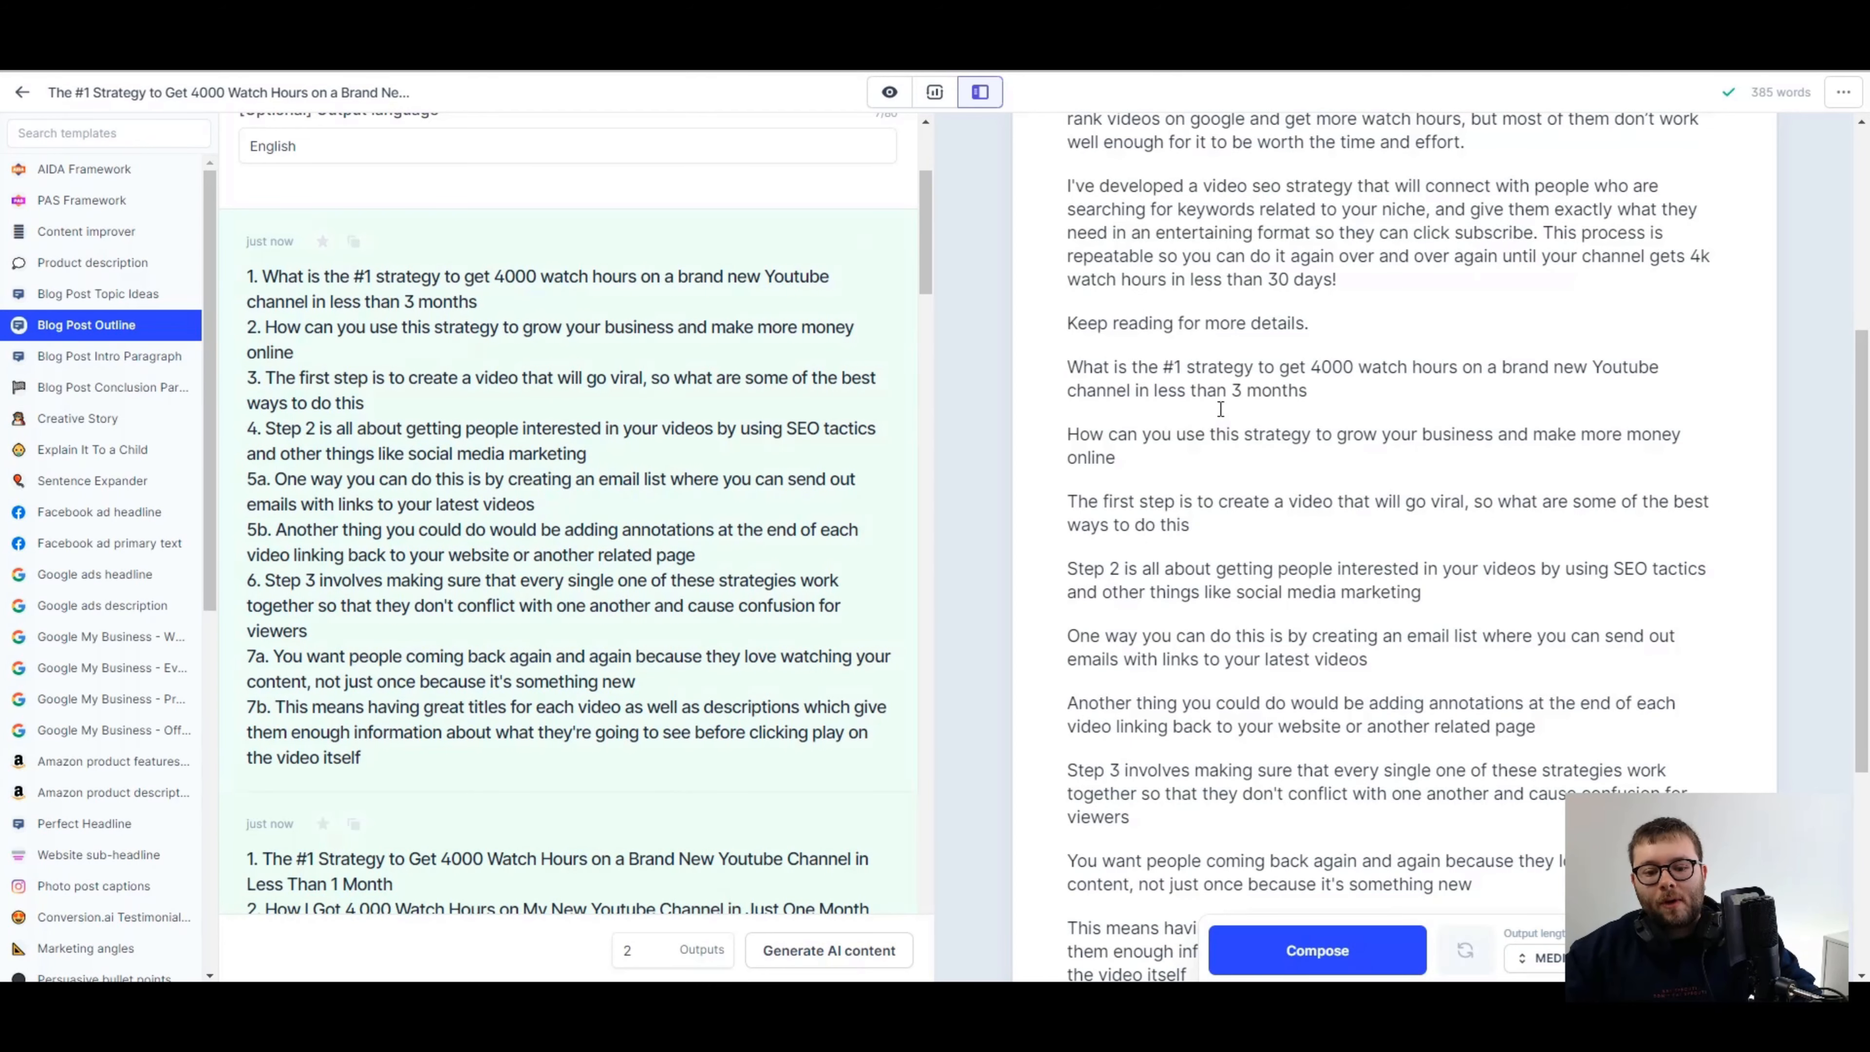
{"action": "triple_click", "coordinate": [1180, 389]}
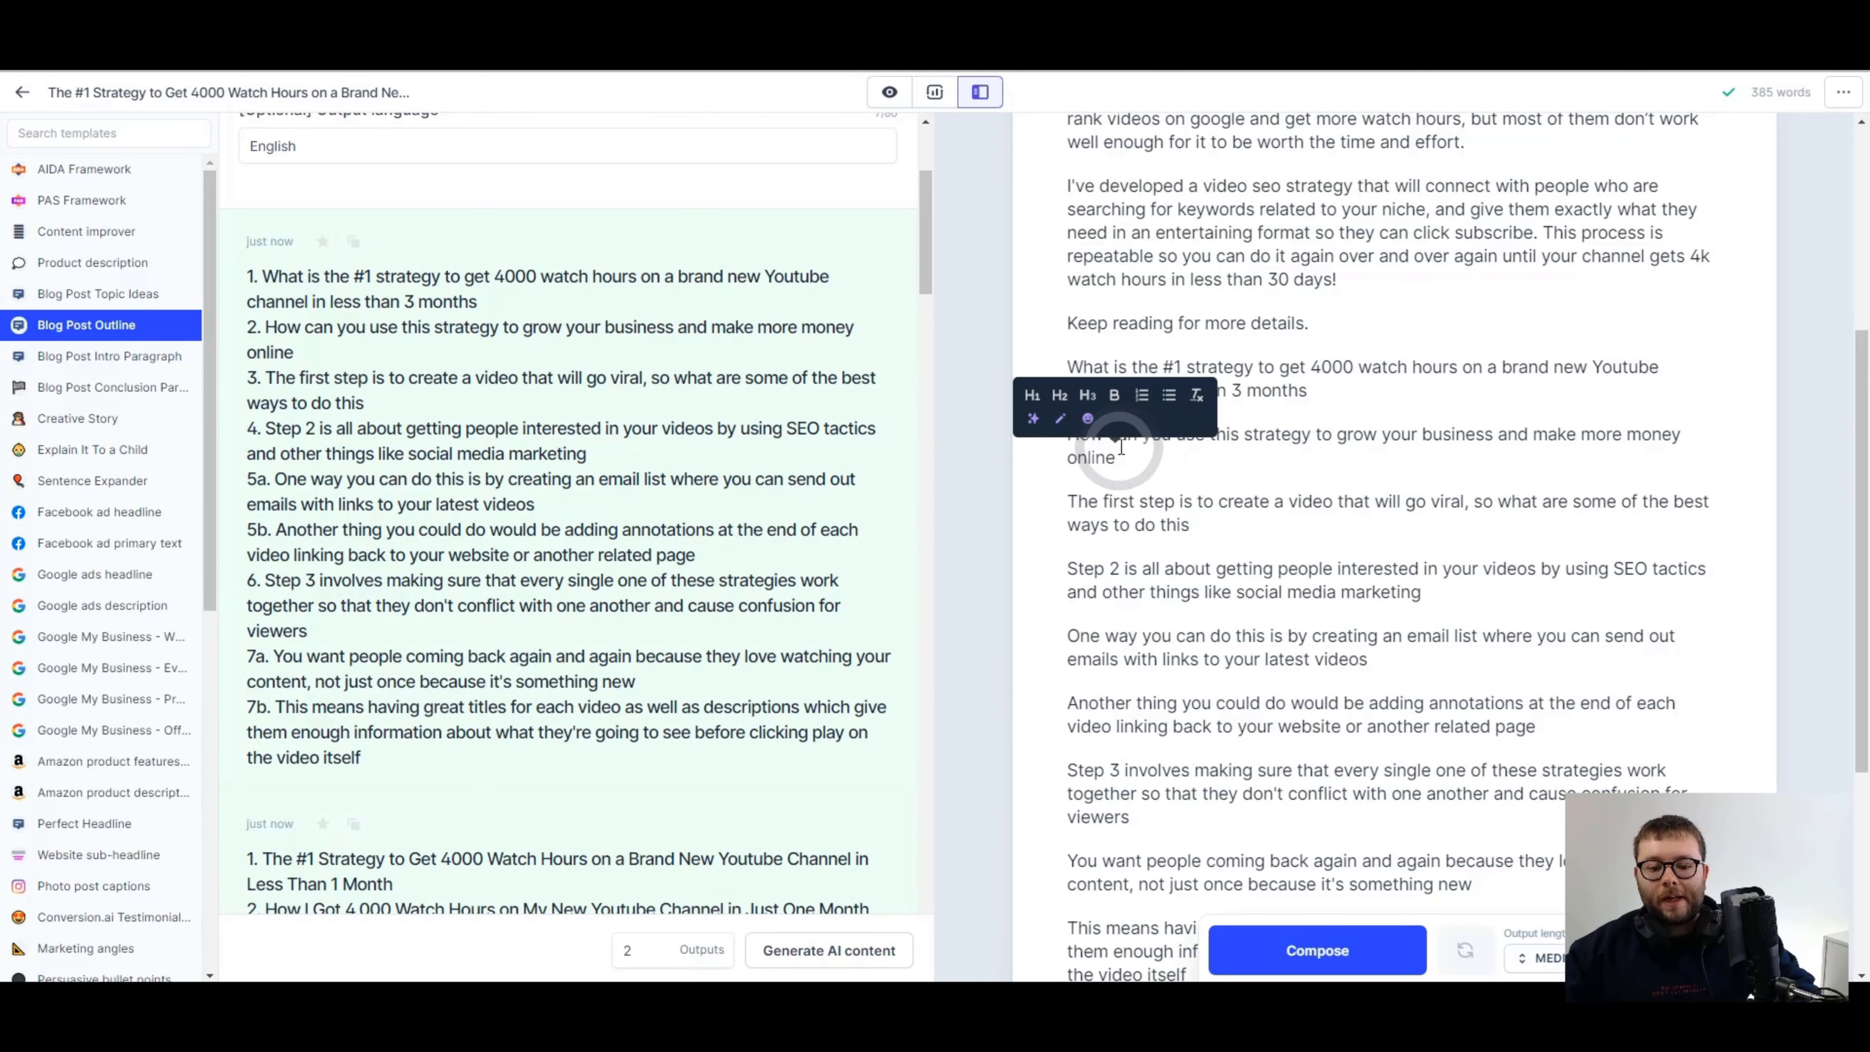
{"action": "scroll", "coordinate": [1127, 447], "scroll_direction": "down", "scroll_amount": 1}
{"action": "left_click_drag", "start_coordinate": [1067, 270], "coordinate": [1208, 884]}
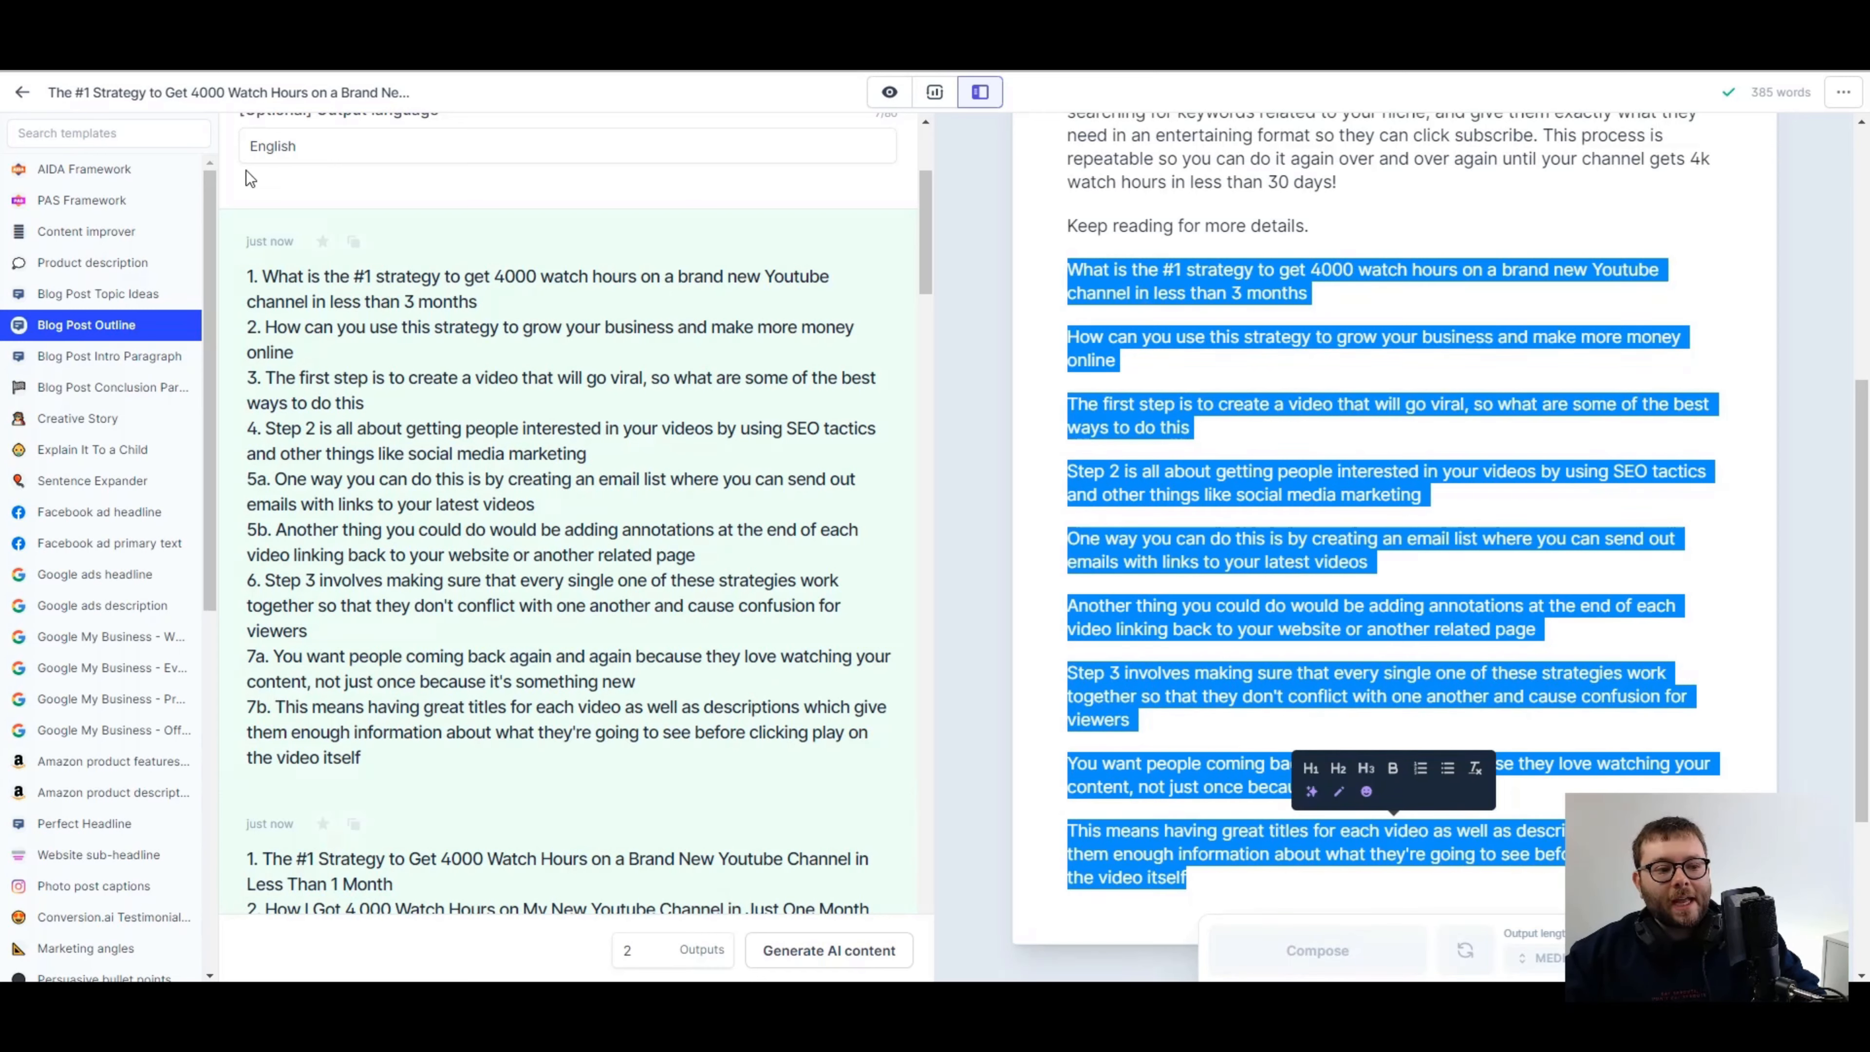
- Search the templates for "per" and open the Perfect Headline template
{"action": "left_click", "coordinate": [178, 135]}
{"action": "type", "text": "per"}
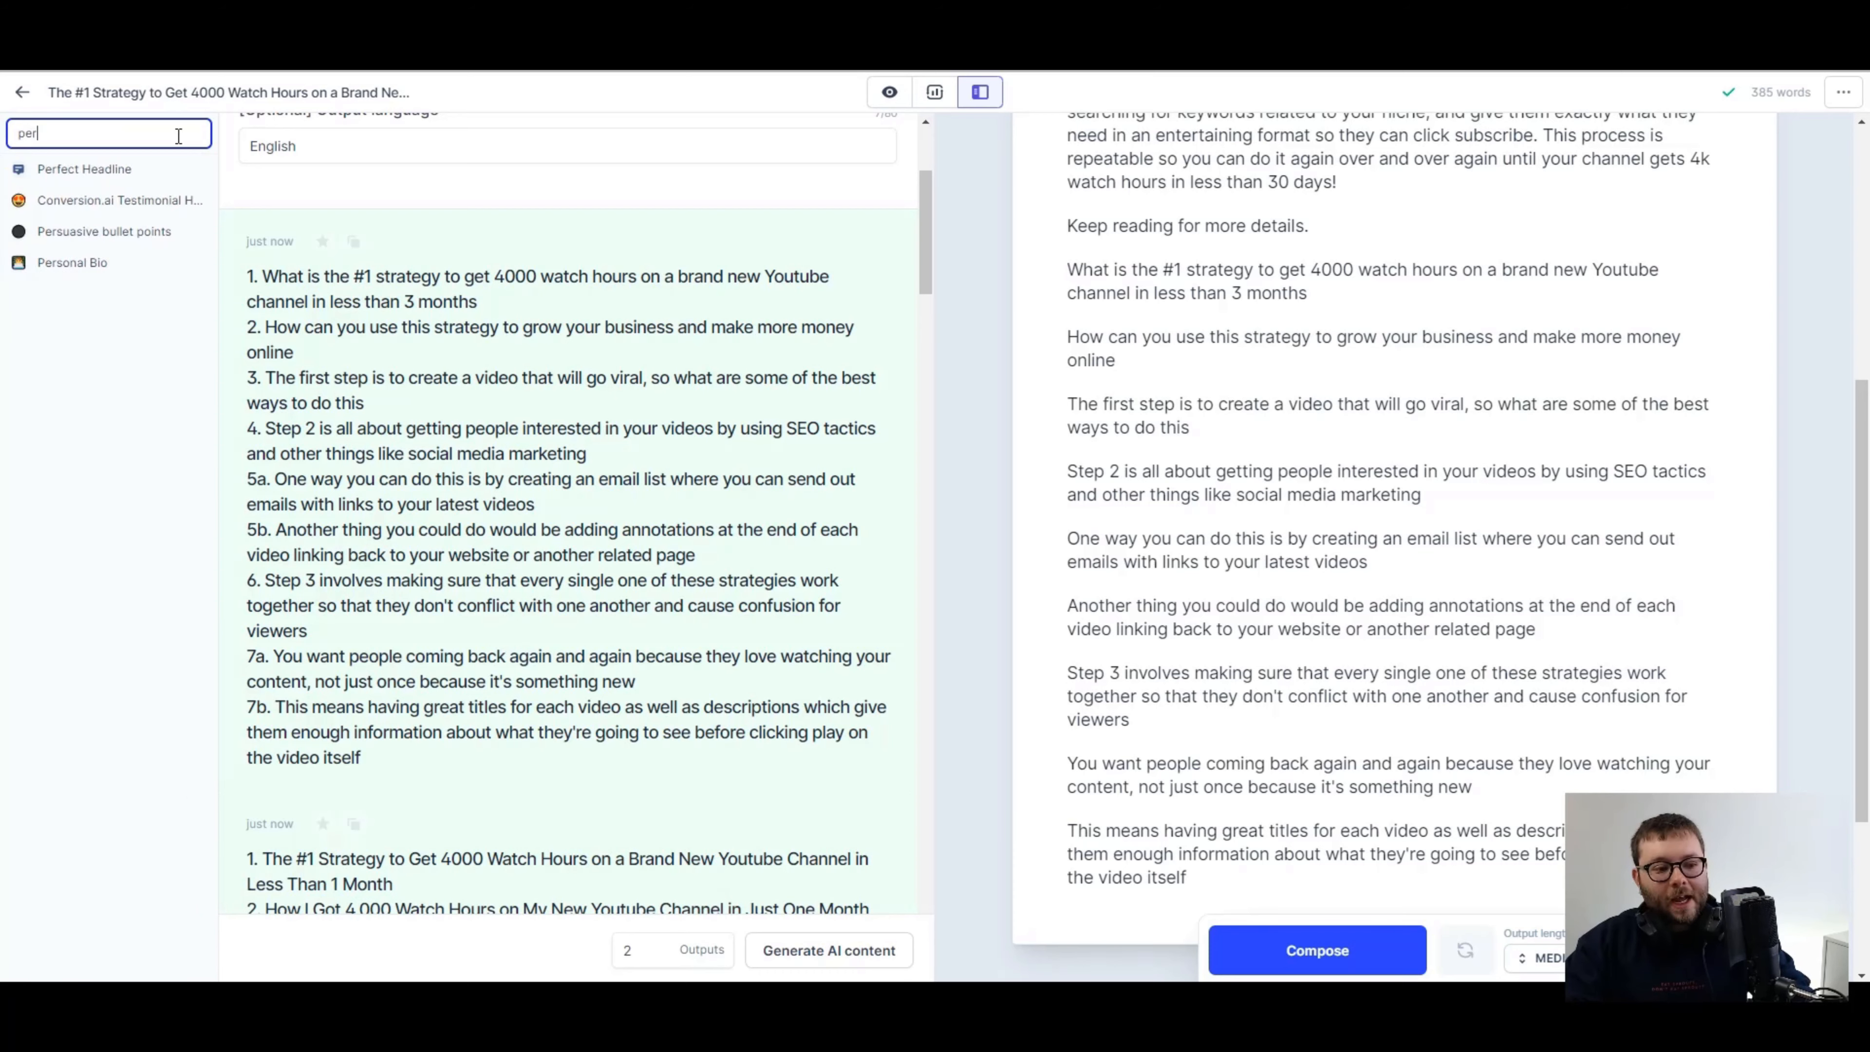
{"action": "type", "text": "d"}
{"action": "key", "text": "BackSpace"}
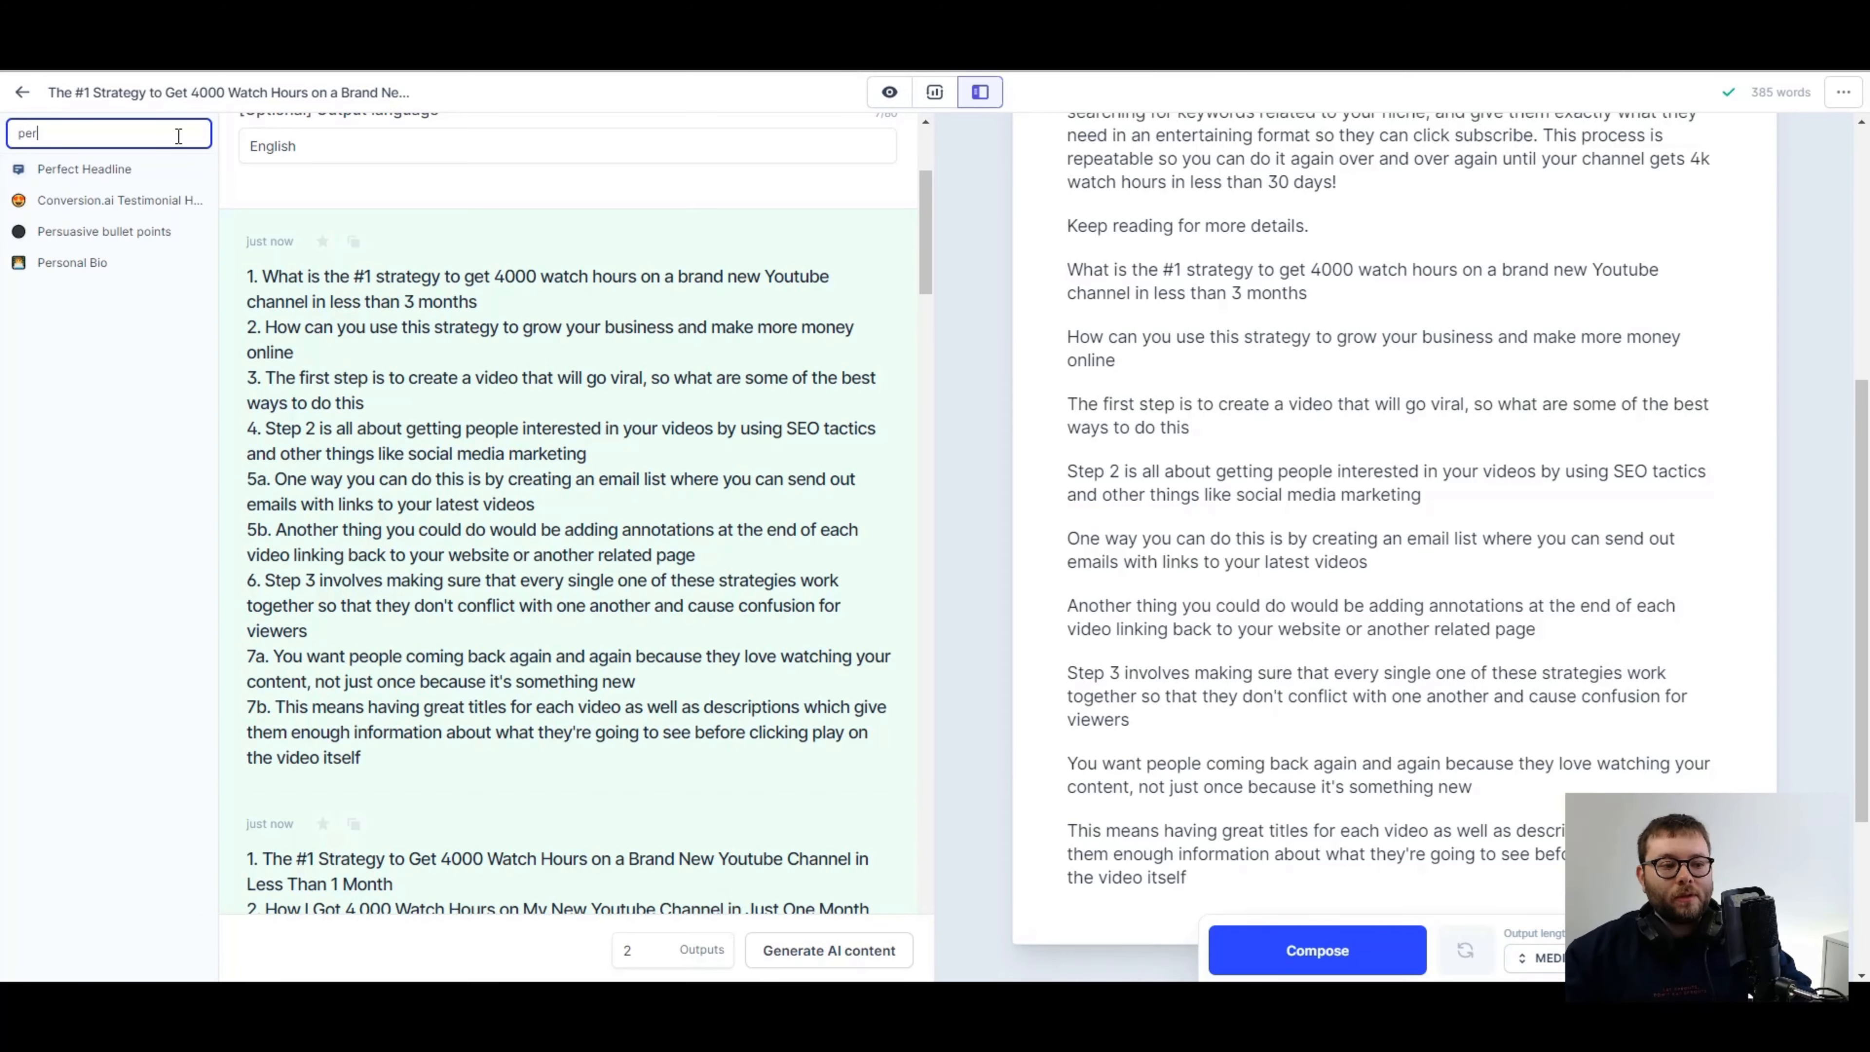
{"action": "left_click", "coordinate": [73, 169]}
- Replace the product description with the first outline point about the #1 strategy to get 4000 watch hours and generate headlines twice
{"action": "scroll", "coordinate": [1284, 317], "scroll_direction": "up", "scroll_amount": 2}
{"action": "scroll", "coordinate": [1285, 317], "scroll_direction": "up", "scroll_amount": 1}
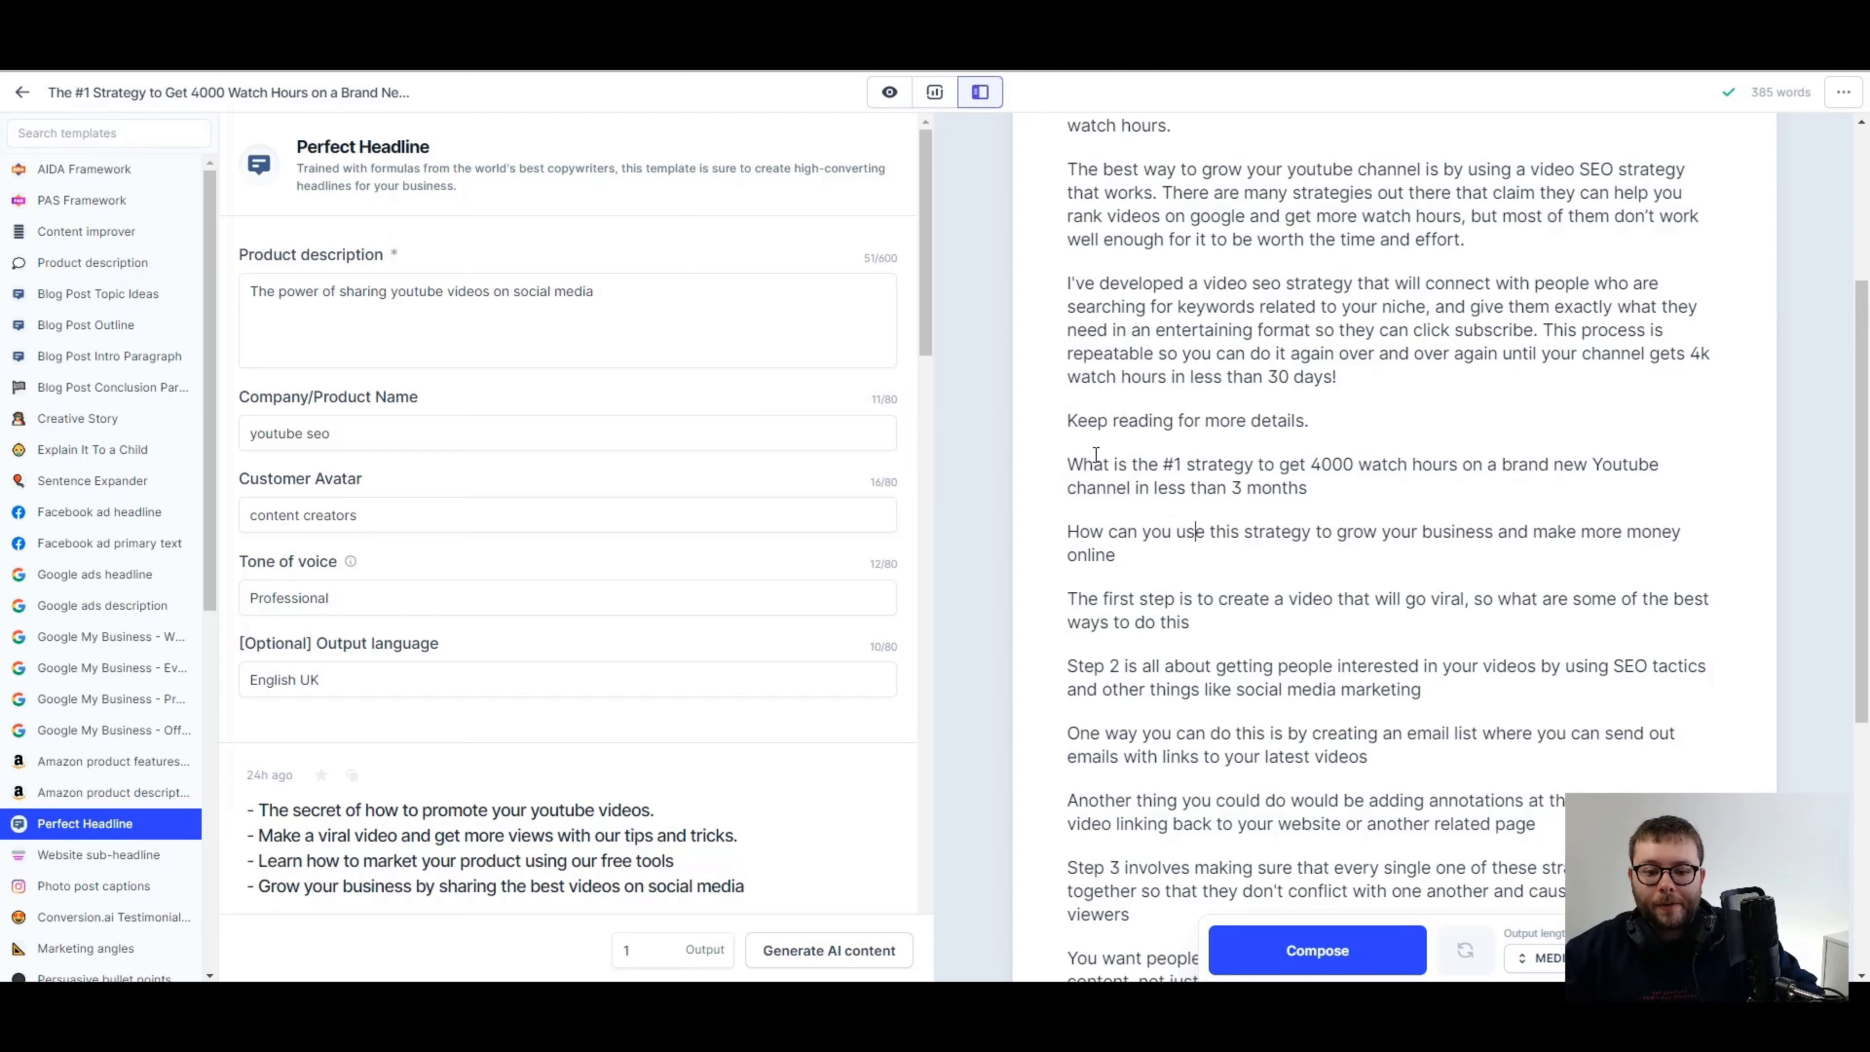
{"action": "triple_click", "coordinate": [1080, 464]}
{"action": "left_click", "coordinate": [376, 319]}
{"action": "key", "text": "ctrl+a"}
{"action": "key", "text": "ctrl+v"}
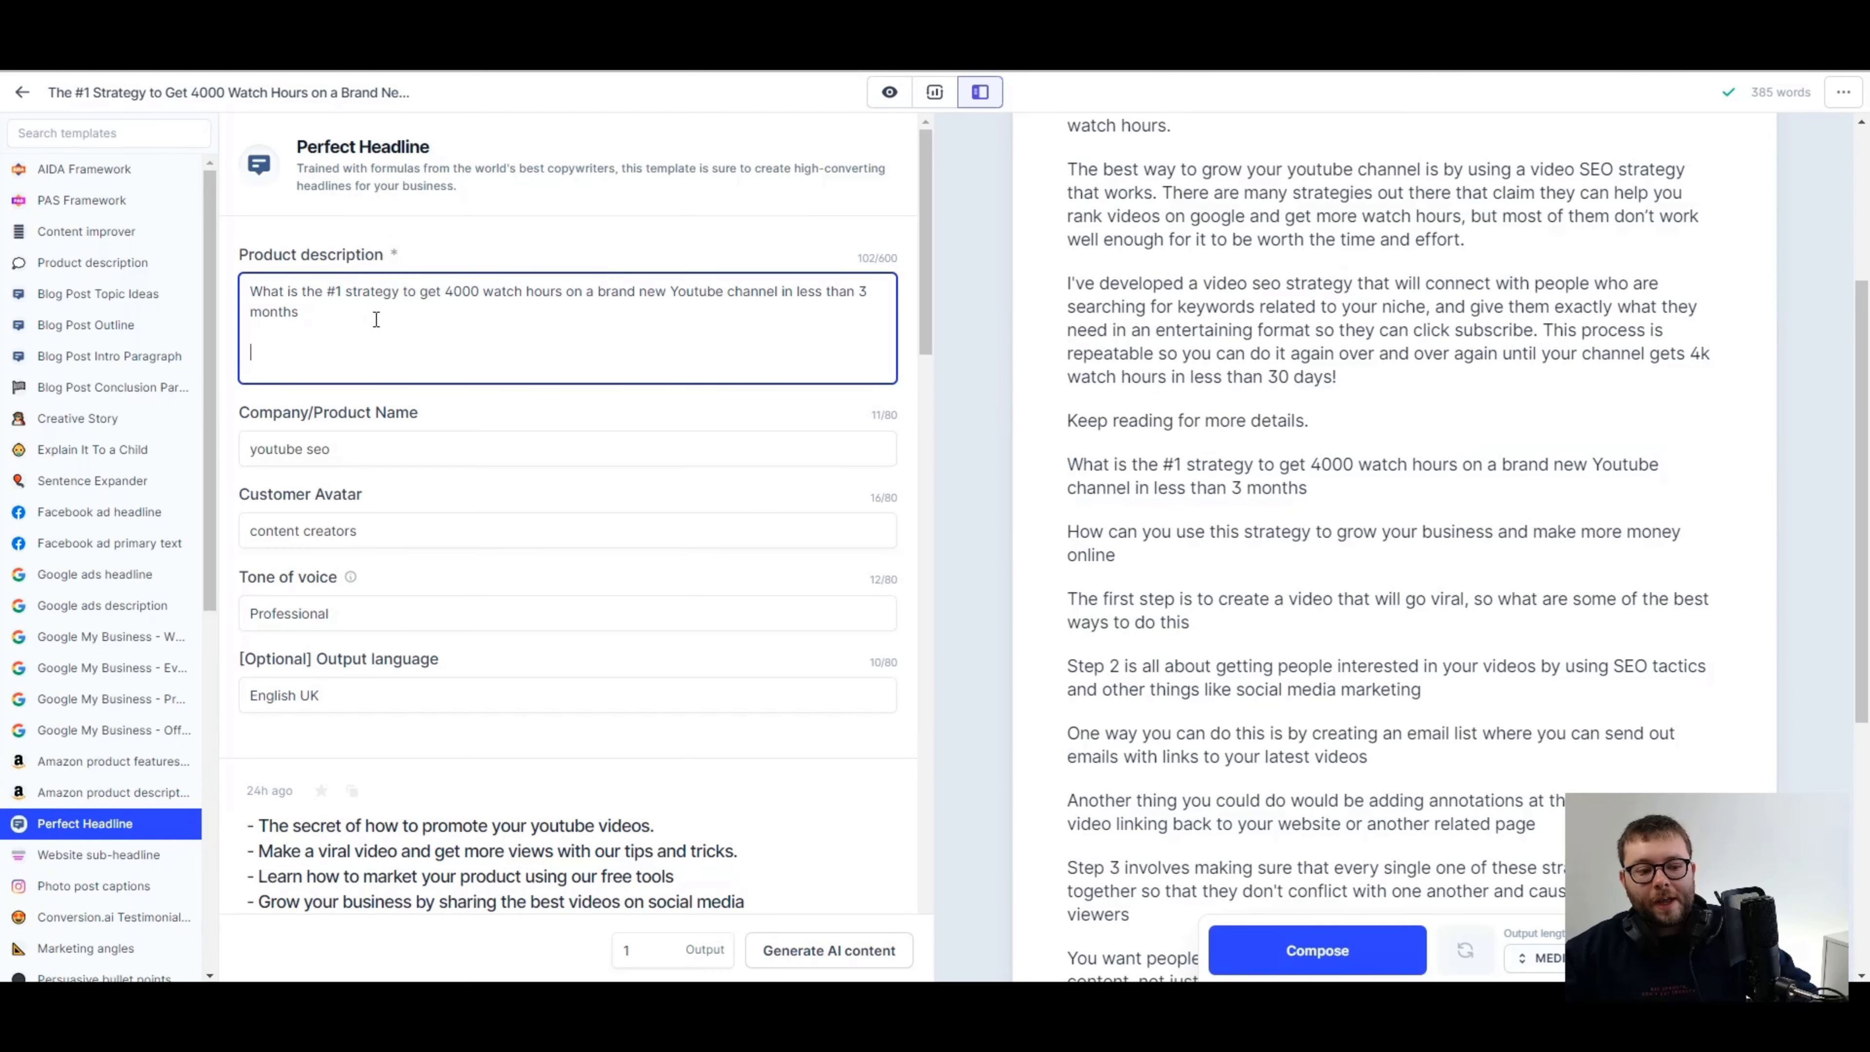
{"action": "key", "text": "BackSpace"}
{"action": "key", "text": "BackSpace"}
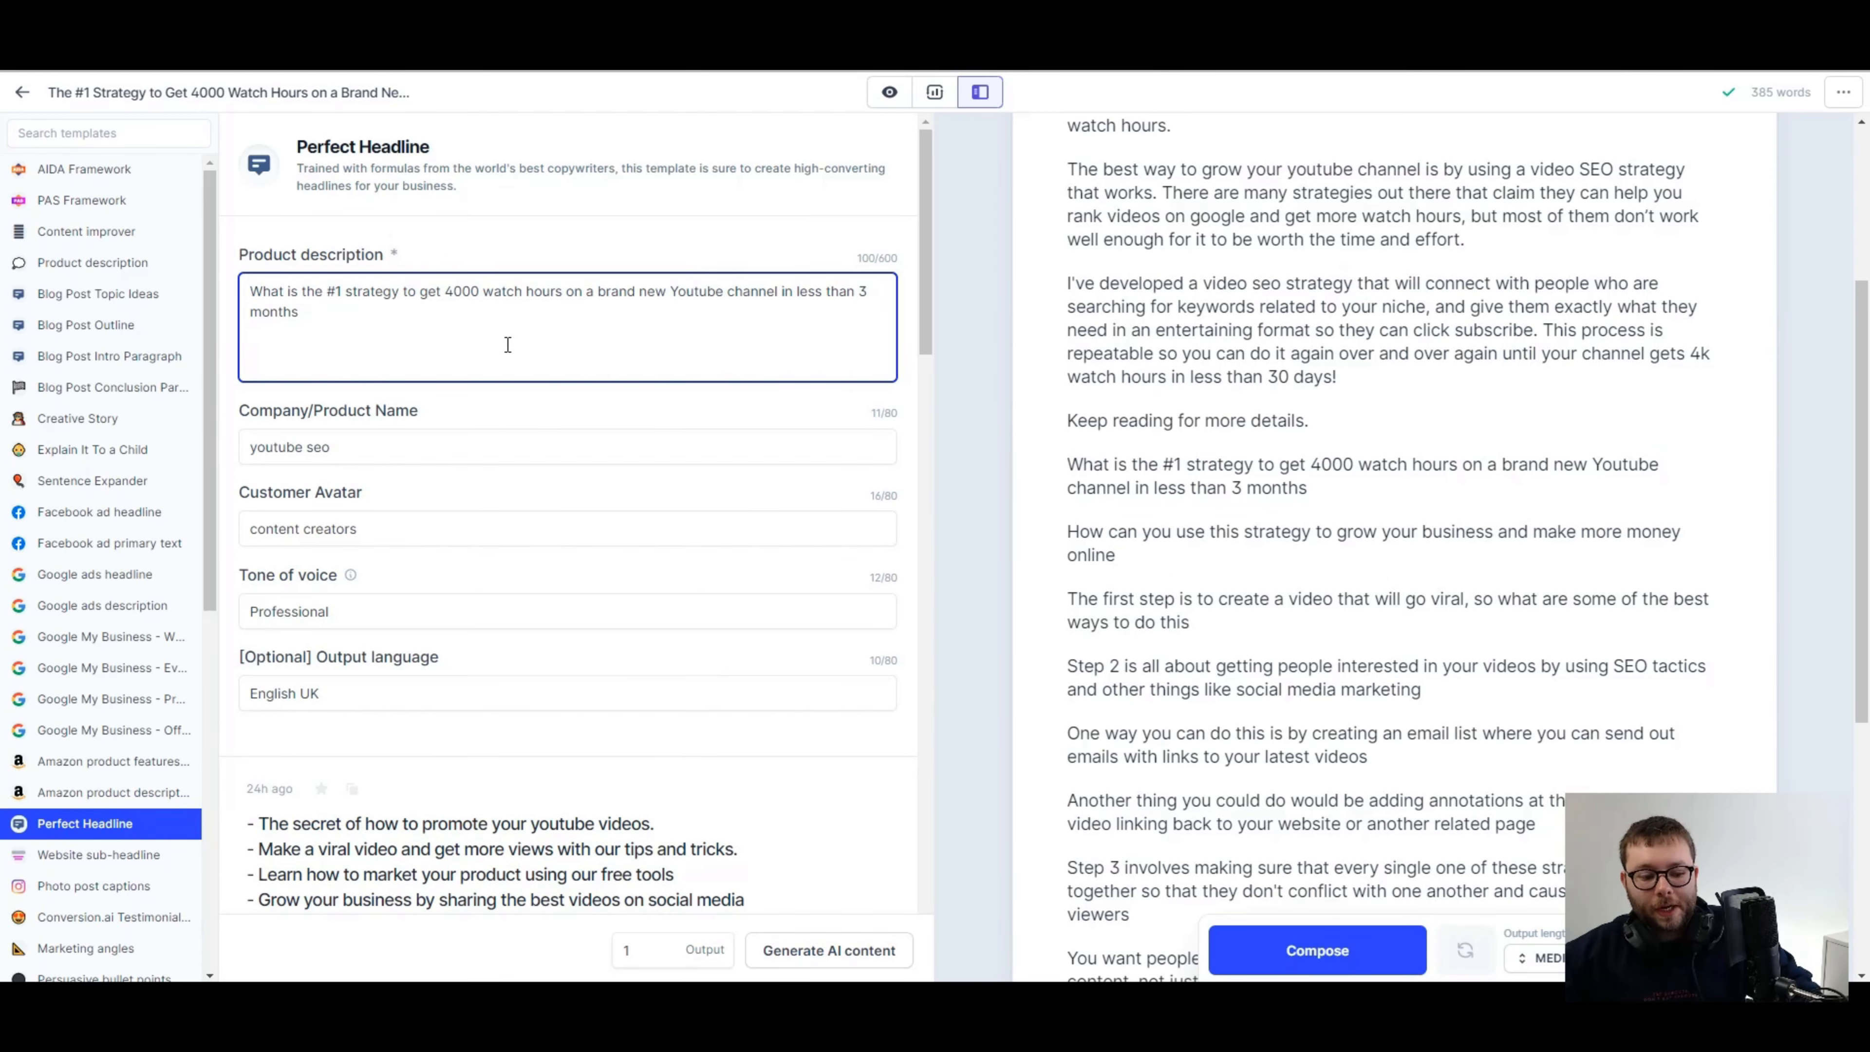
{"action": "left_click", "coordinate": [829, 950]}
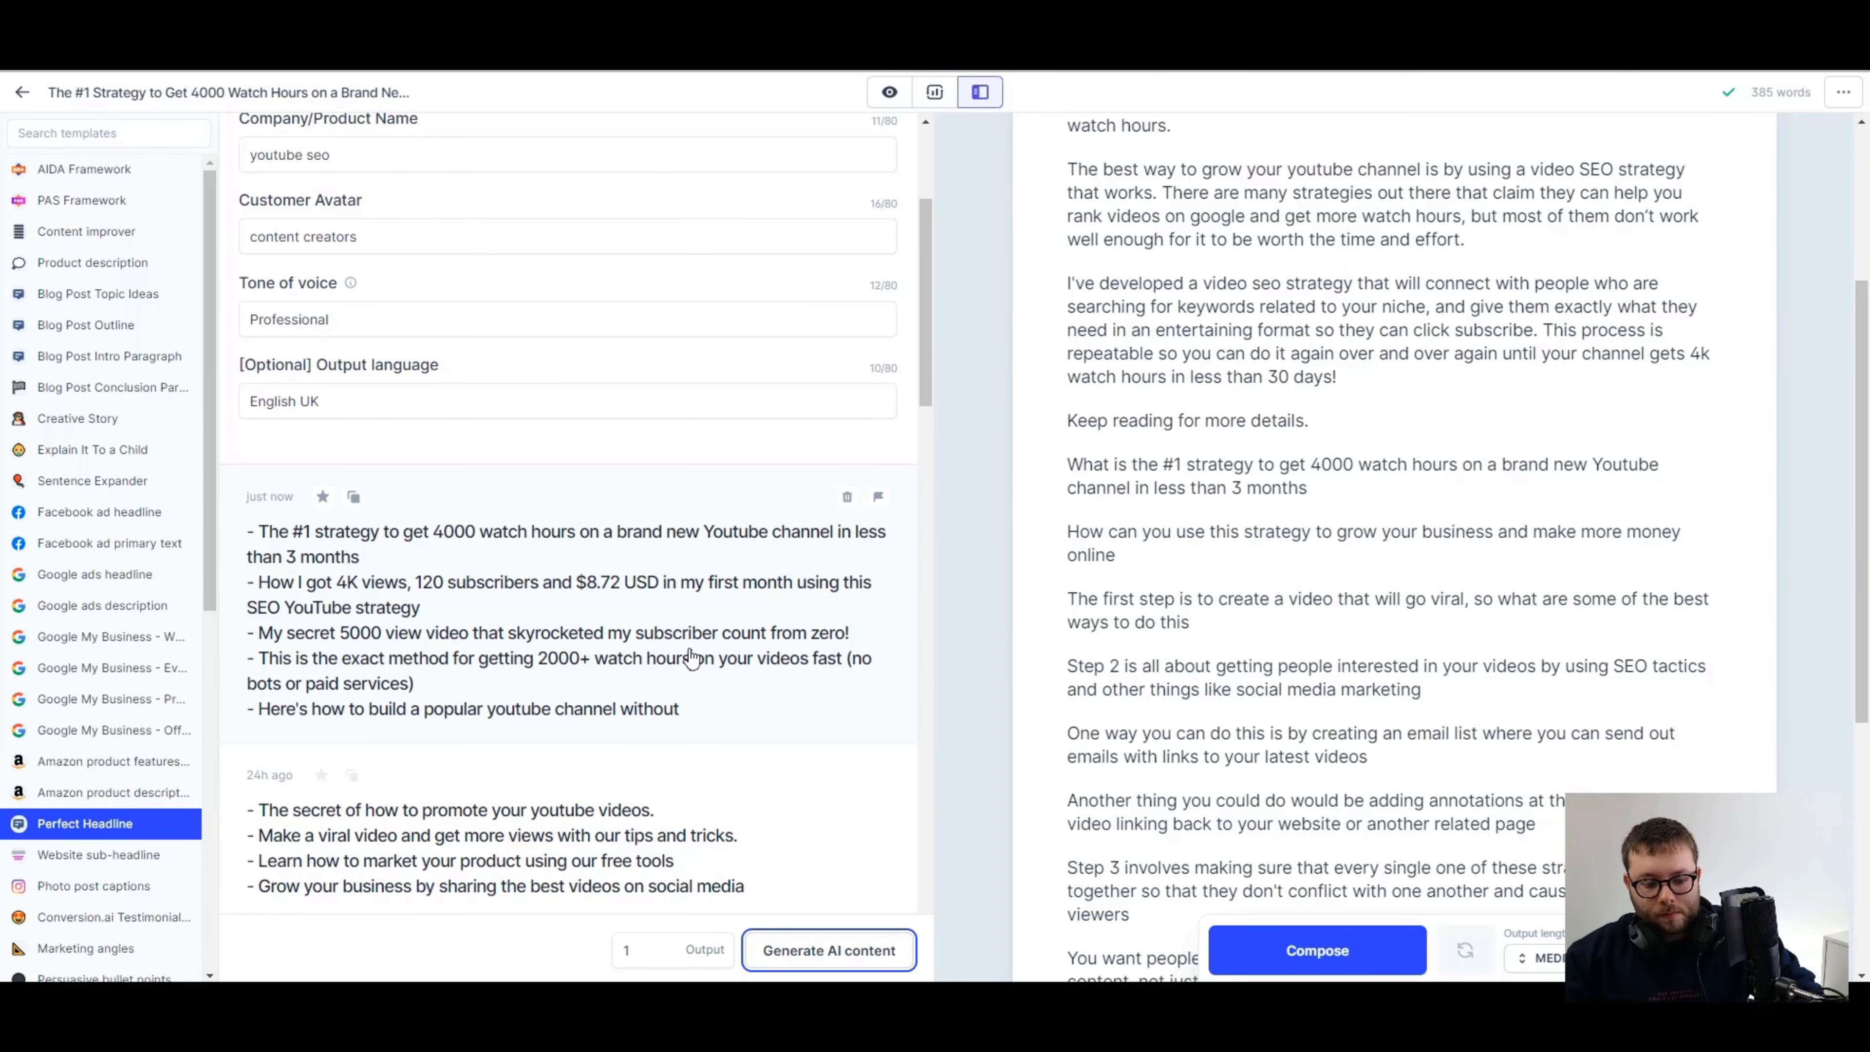
{"action": "left_click", "coordinate": [830, 949]}
- Insert the generated headline "The fastest route from 0 views to 4000 watches" above the first outline point and format it as H2
{"action": "scroll", "coordinate": [1384, 516], "scroll_direction": "up", "scroll_amount": 2}
{"action": "left_click", "coordinate": [514, 661]}
{"action": "left_click_drag", "start_coordinate": [627, 324], "coordinate": [997, 325]}
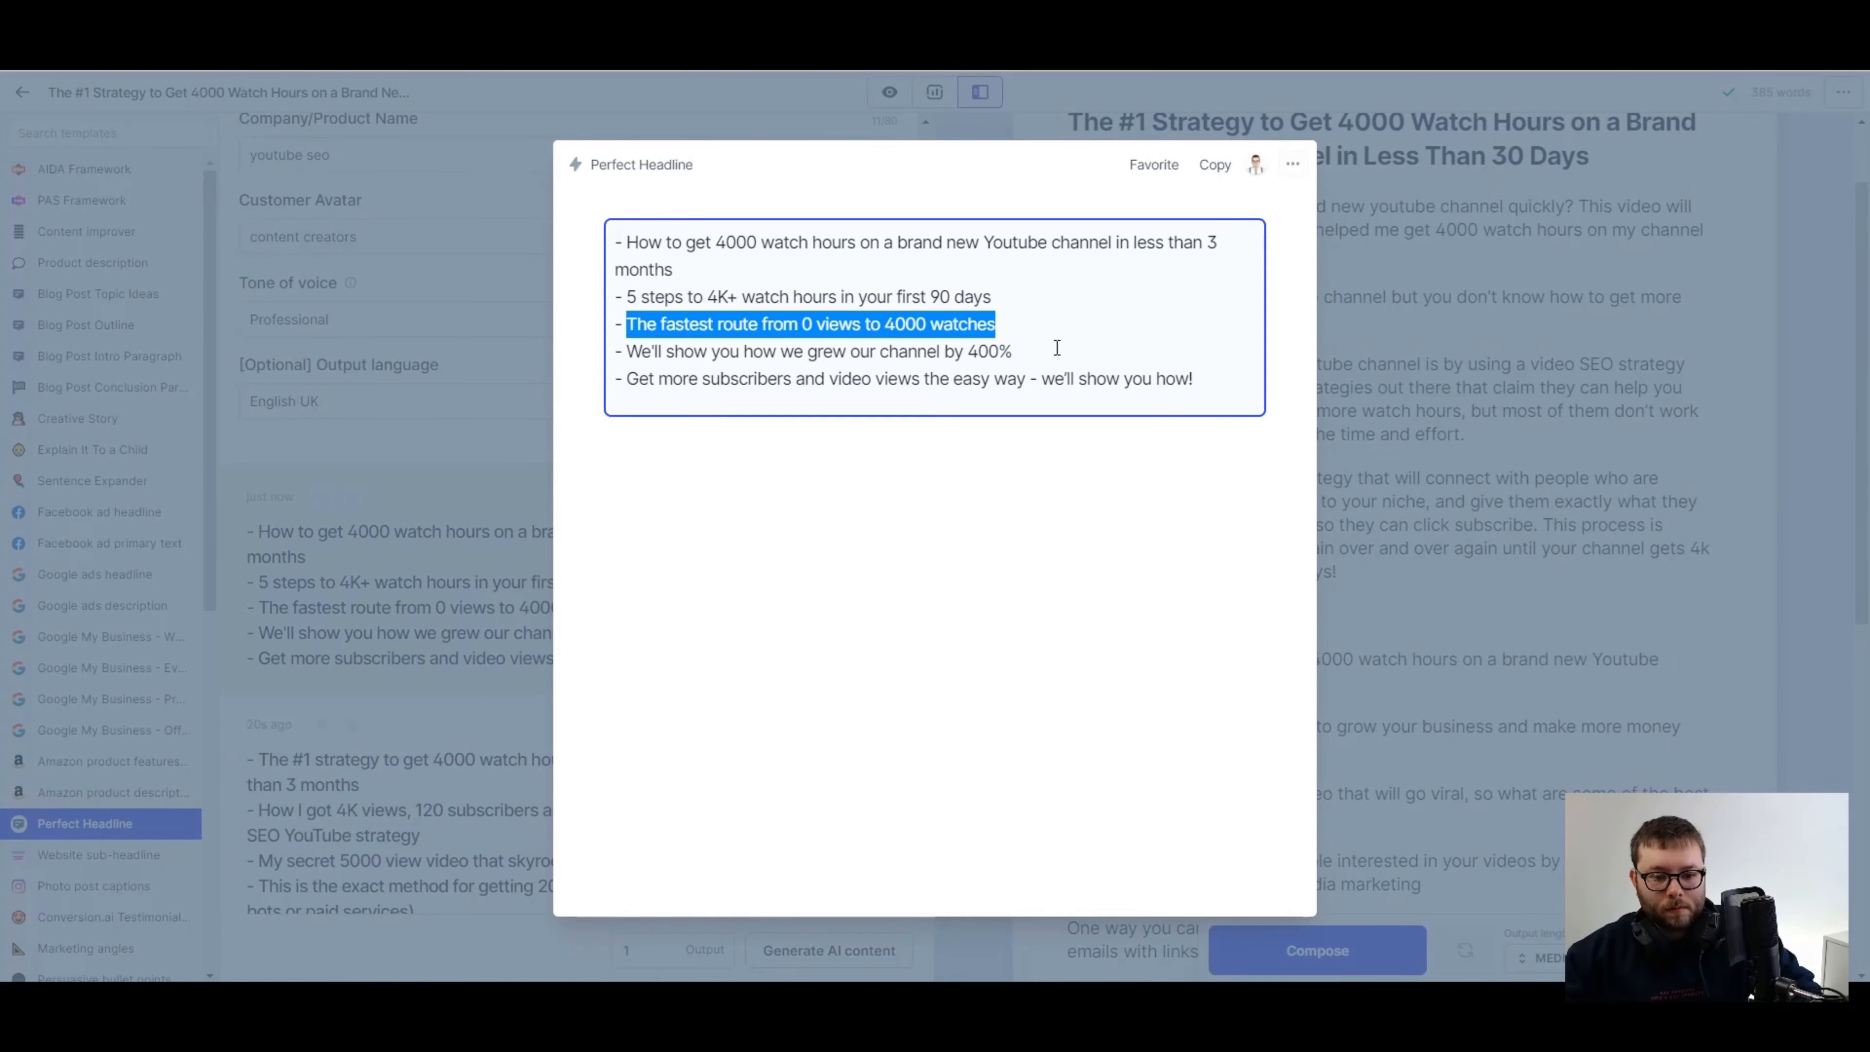
{"action": "key", "text": "ctrl+v"}
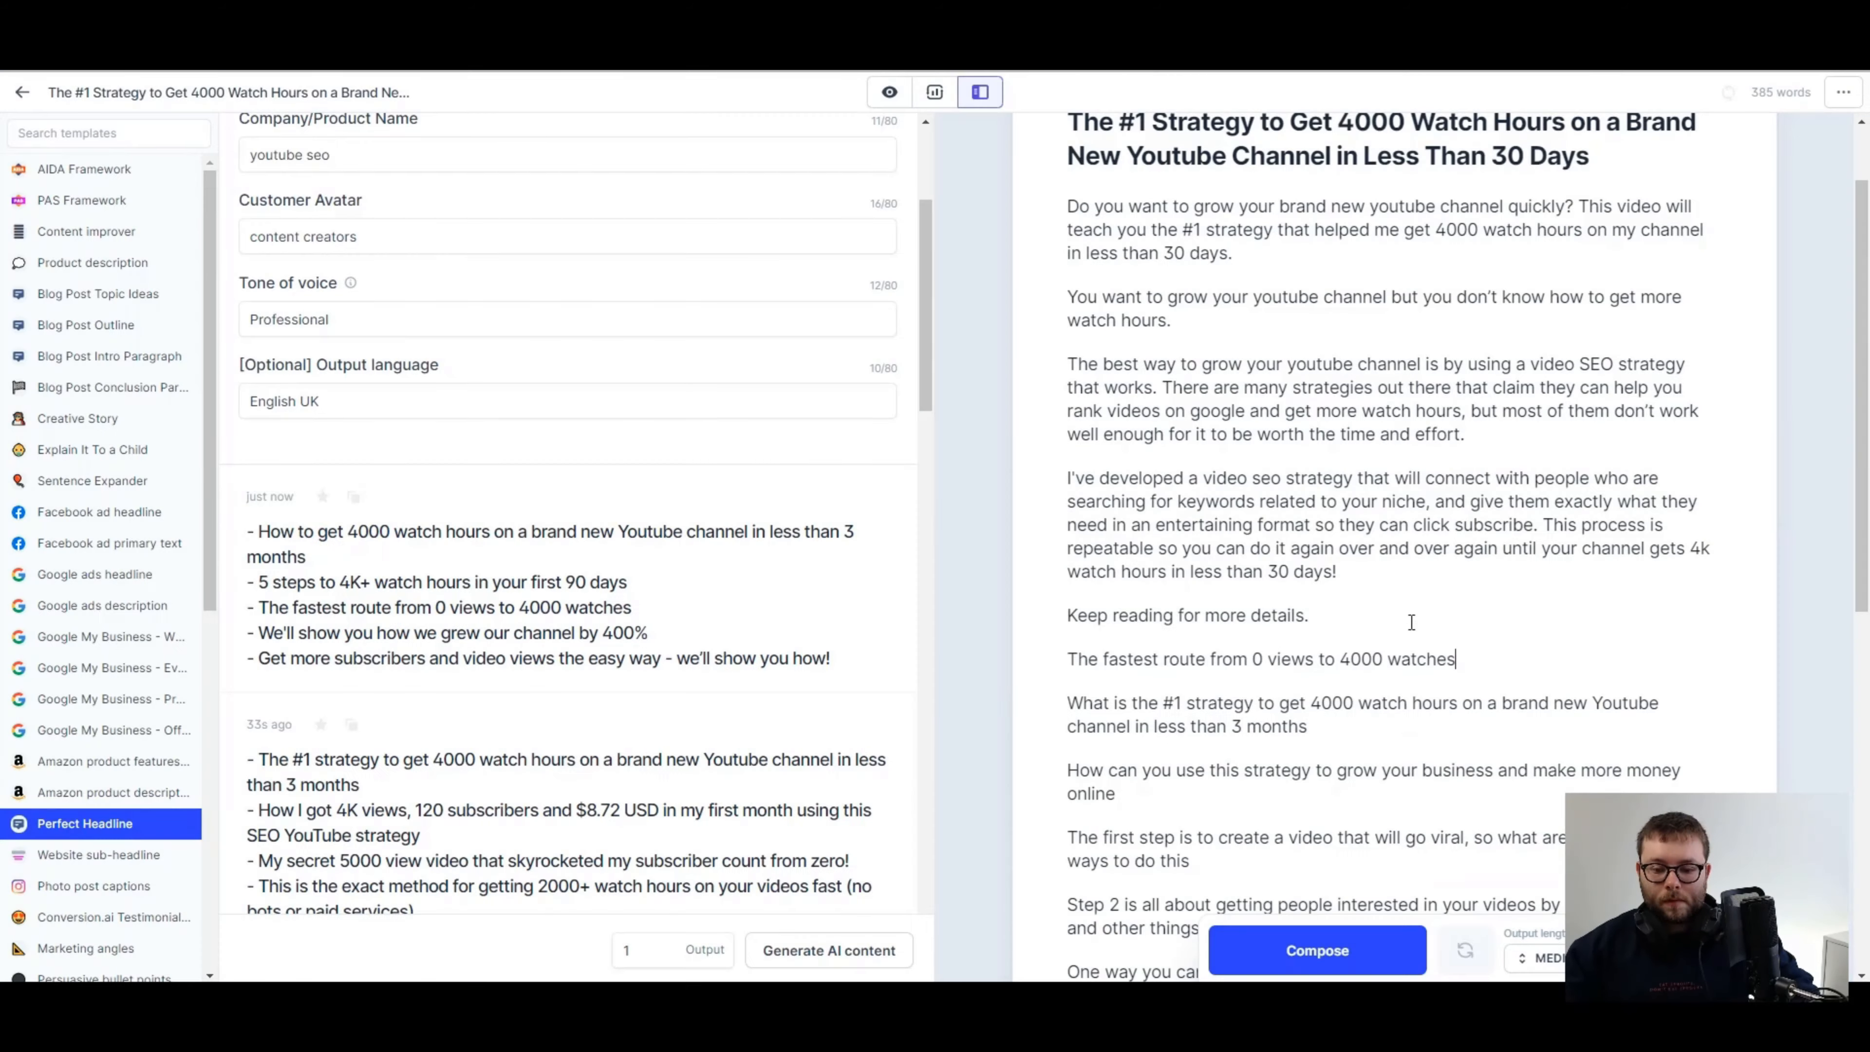
{"action": "triple_click", "coordinate": [1231, 663]}
{"action": "left_click", "coordinate": [1207, 601]}
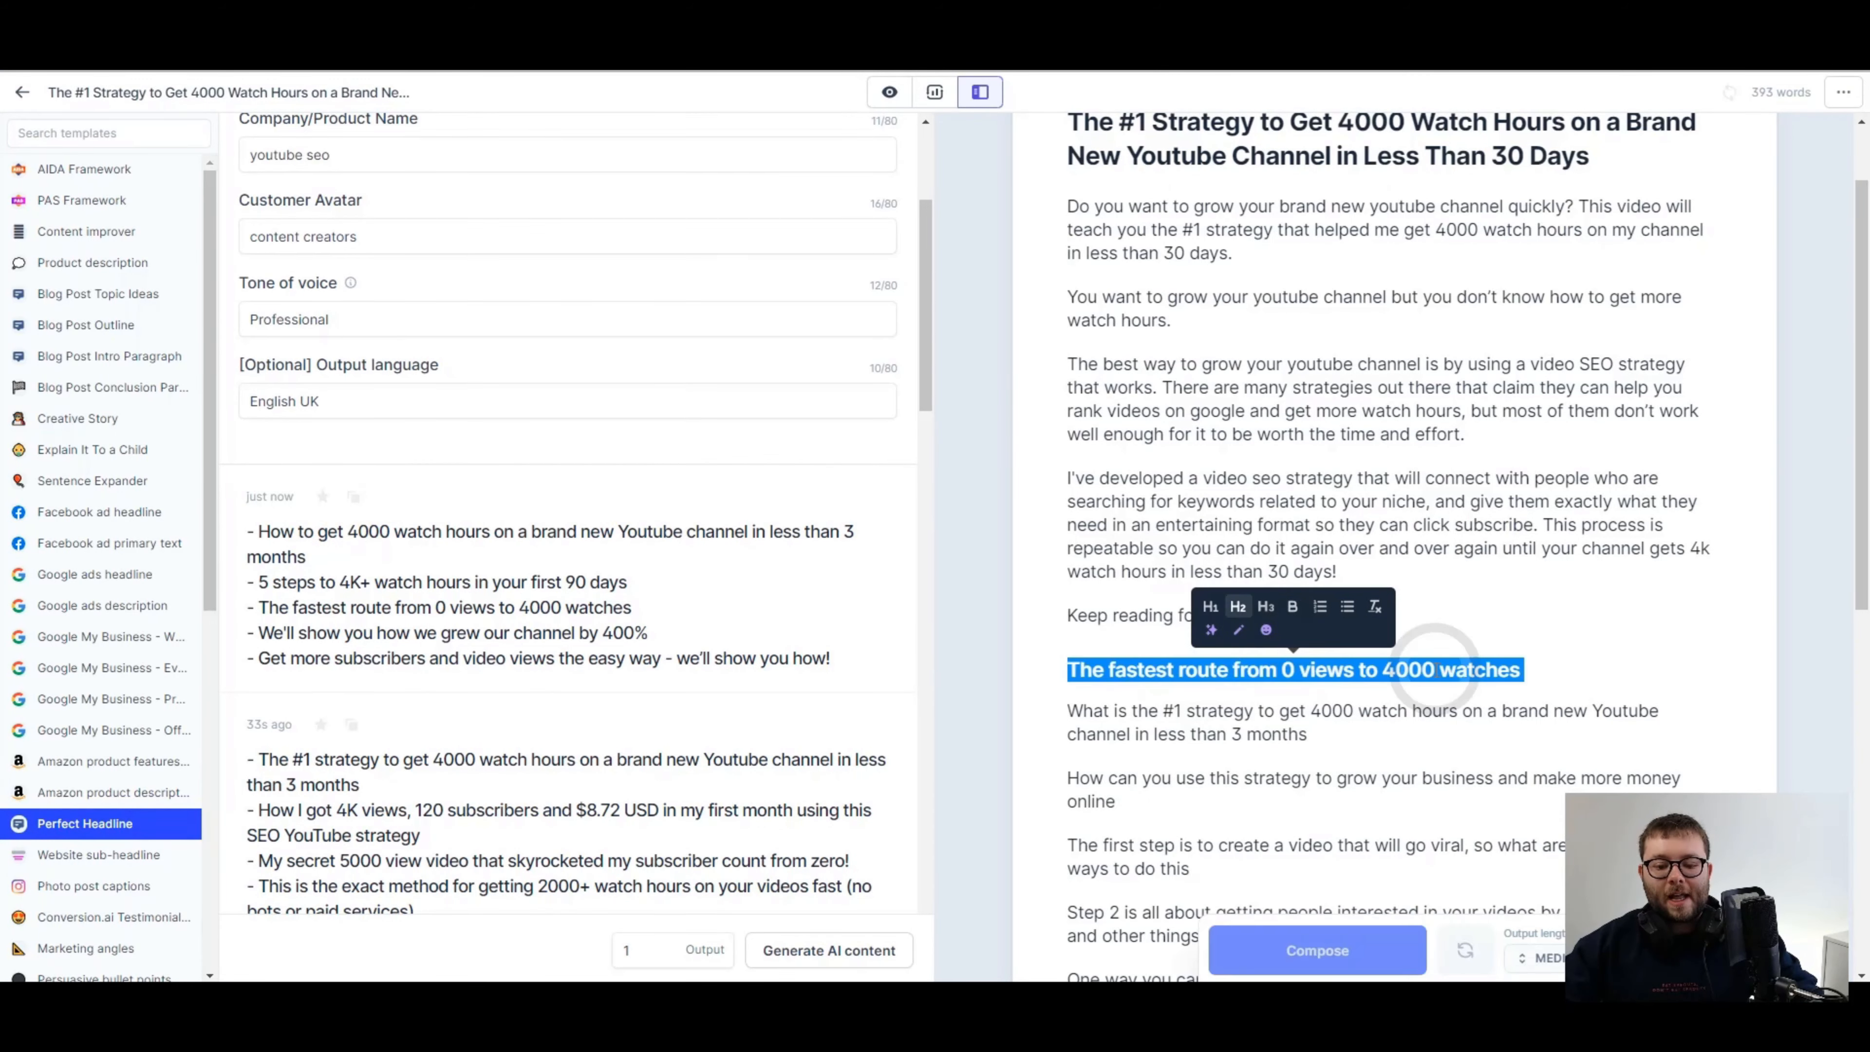
{"action": "left_click", "coordinate": [1435, 670]}
- Prefix the "The fastest route from 0 views to 4000 watches" heading with "## "
{"action": "scroll", "coordinate": [1439, 663], "scroll_direction": "down", "scroll_amount": 1}
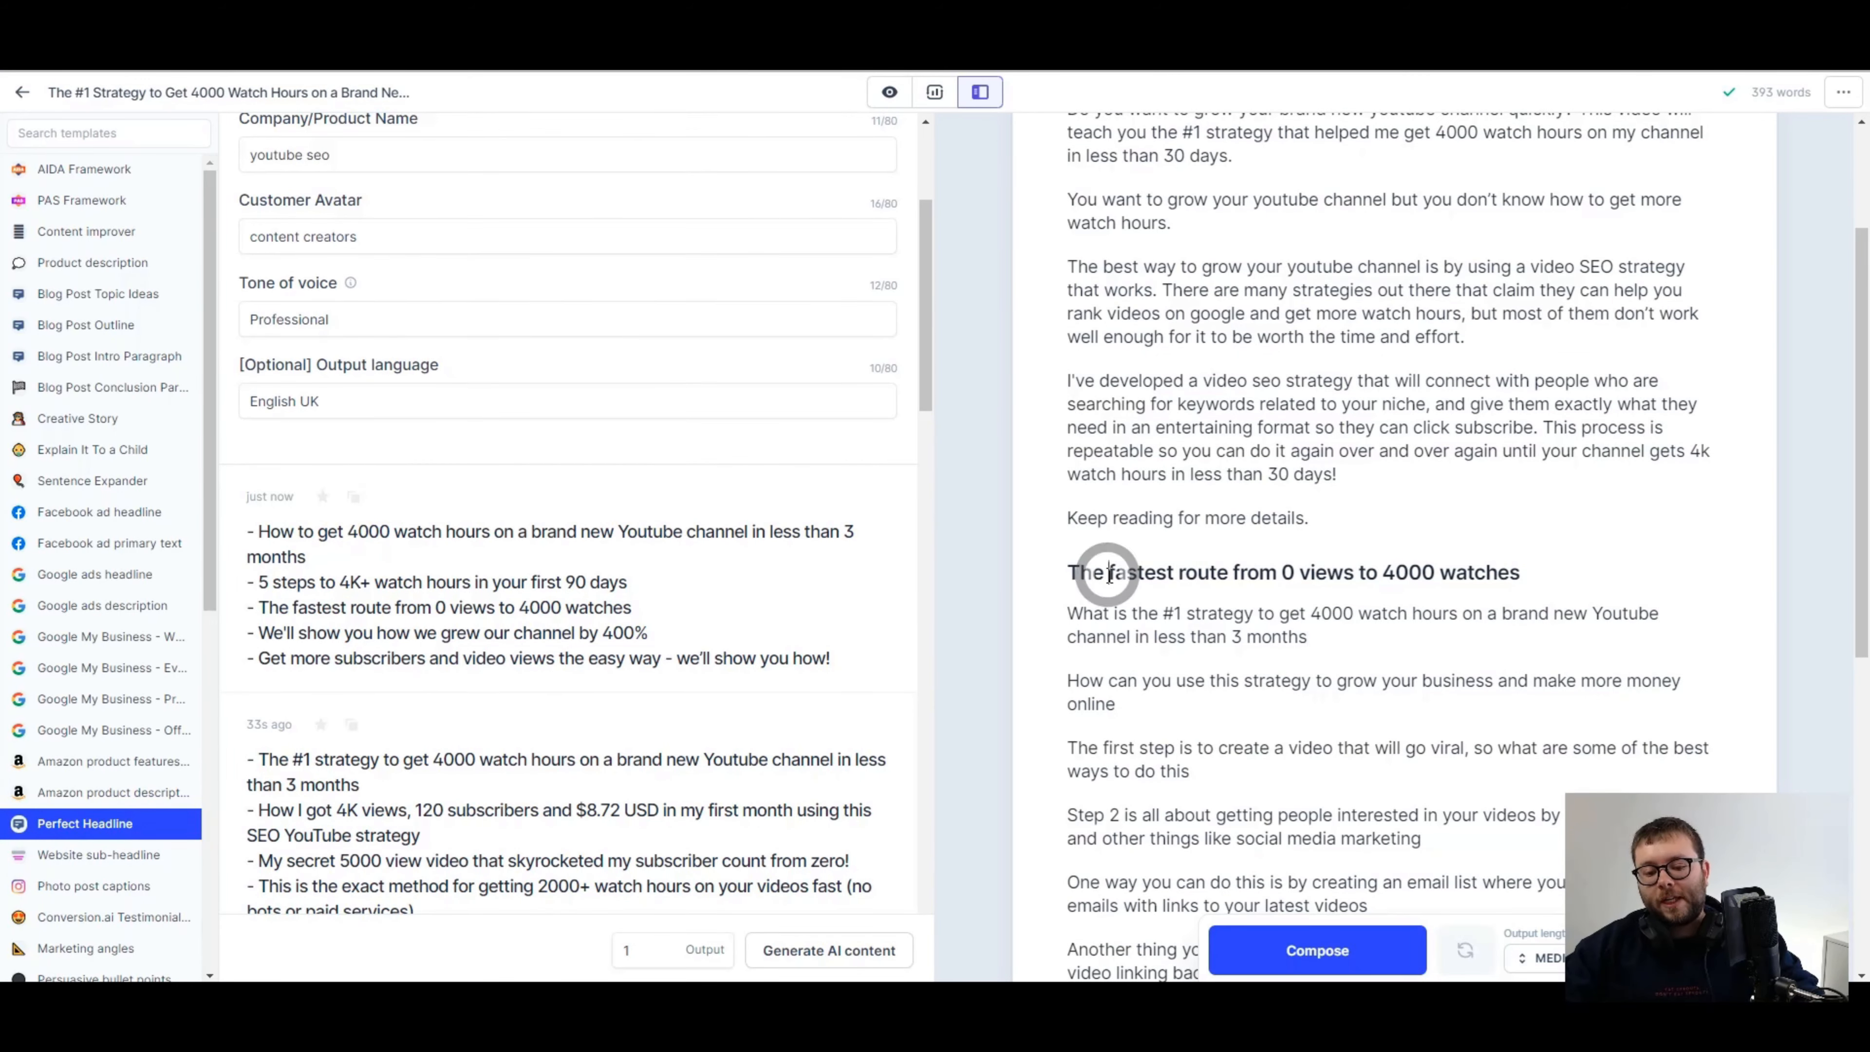
{"action": "left_click_drag", "start_coordinate": [1105, 573], "coordinate": [1473, 573]}
{"action": "left_click", "coordinate": [1483, 613]}
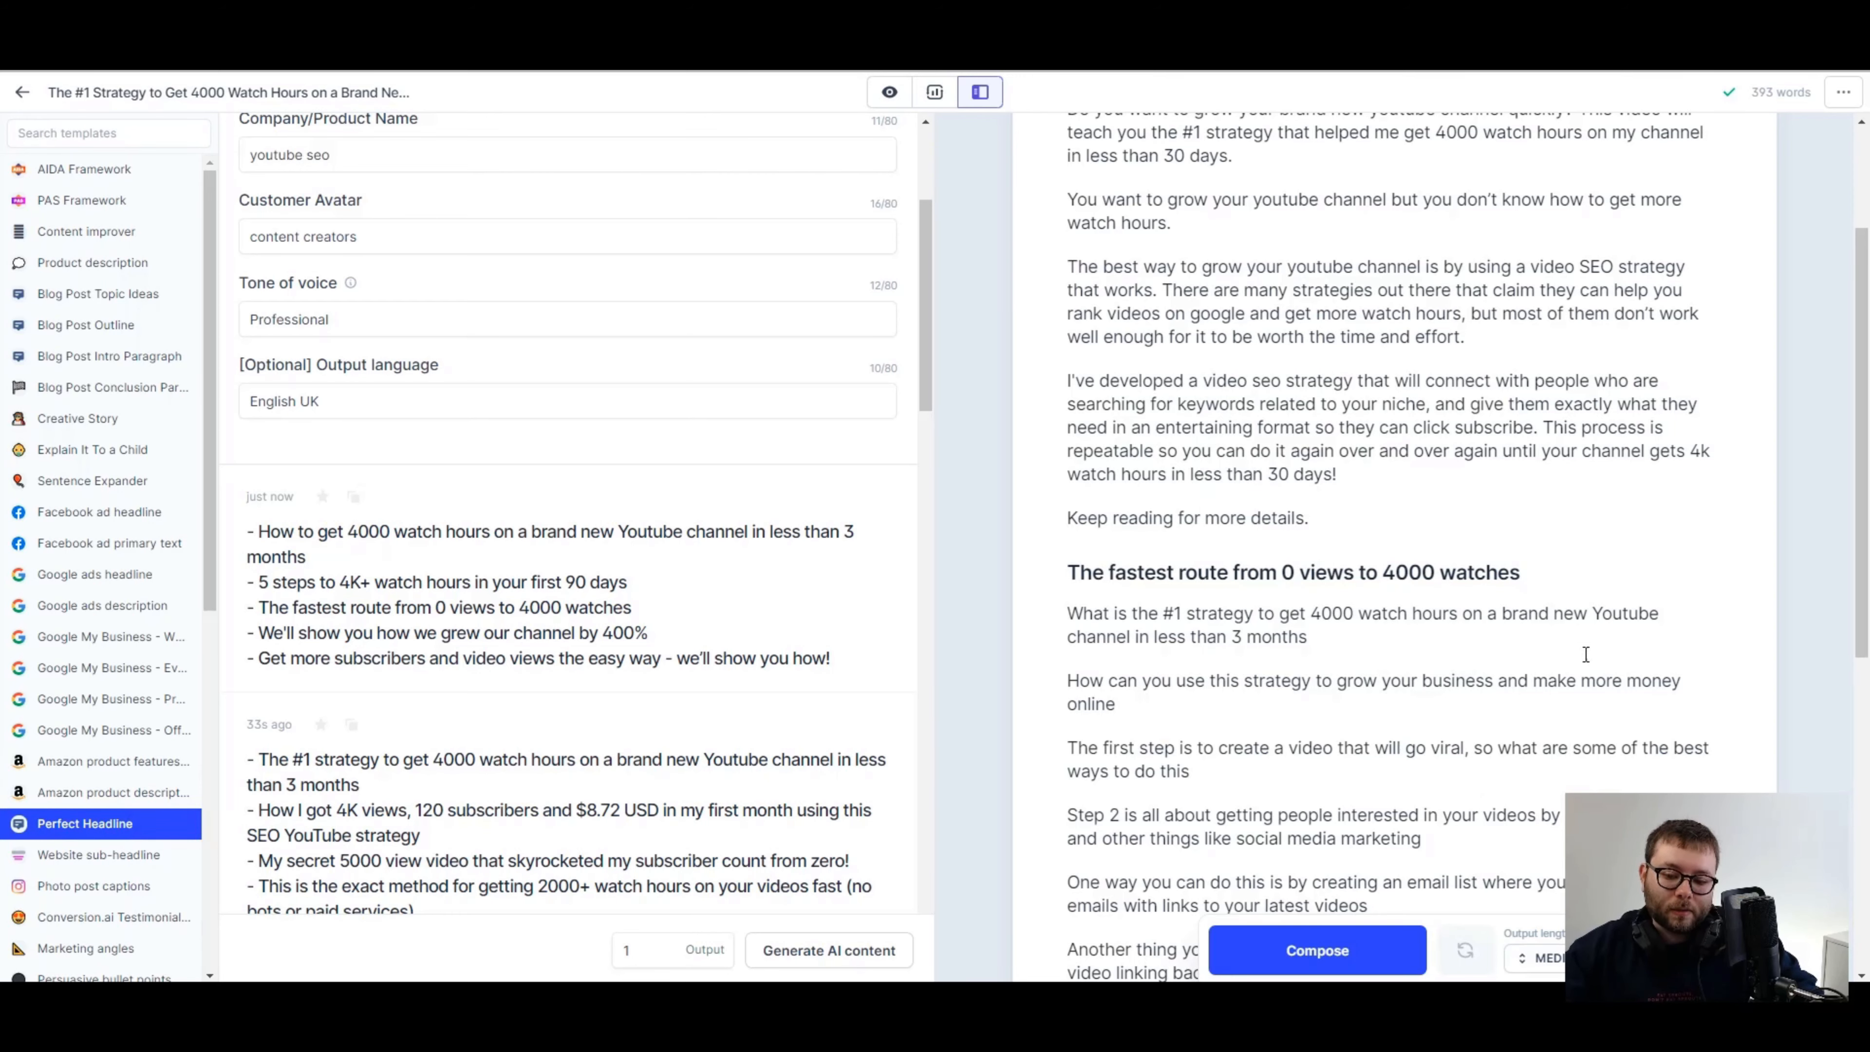
{"action": "scroll", "coordinate": [1350, 616], "scroll_direction": "down", "scroll_amount": 1}
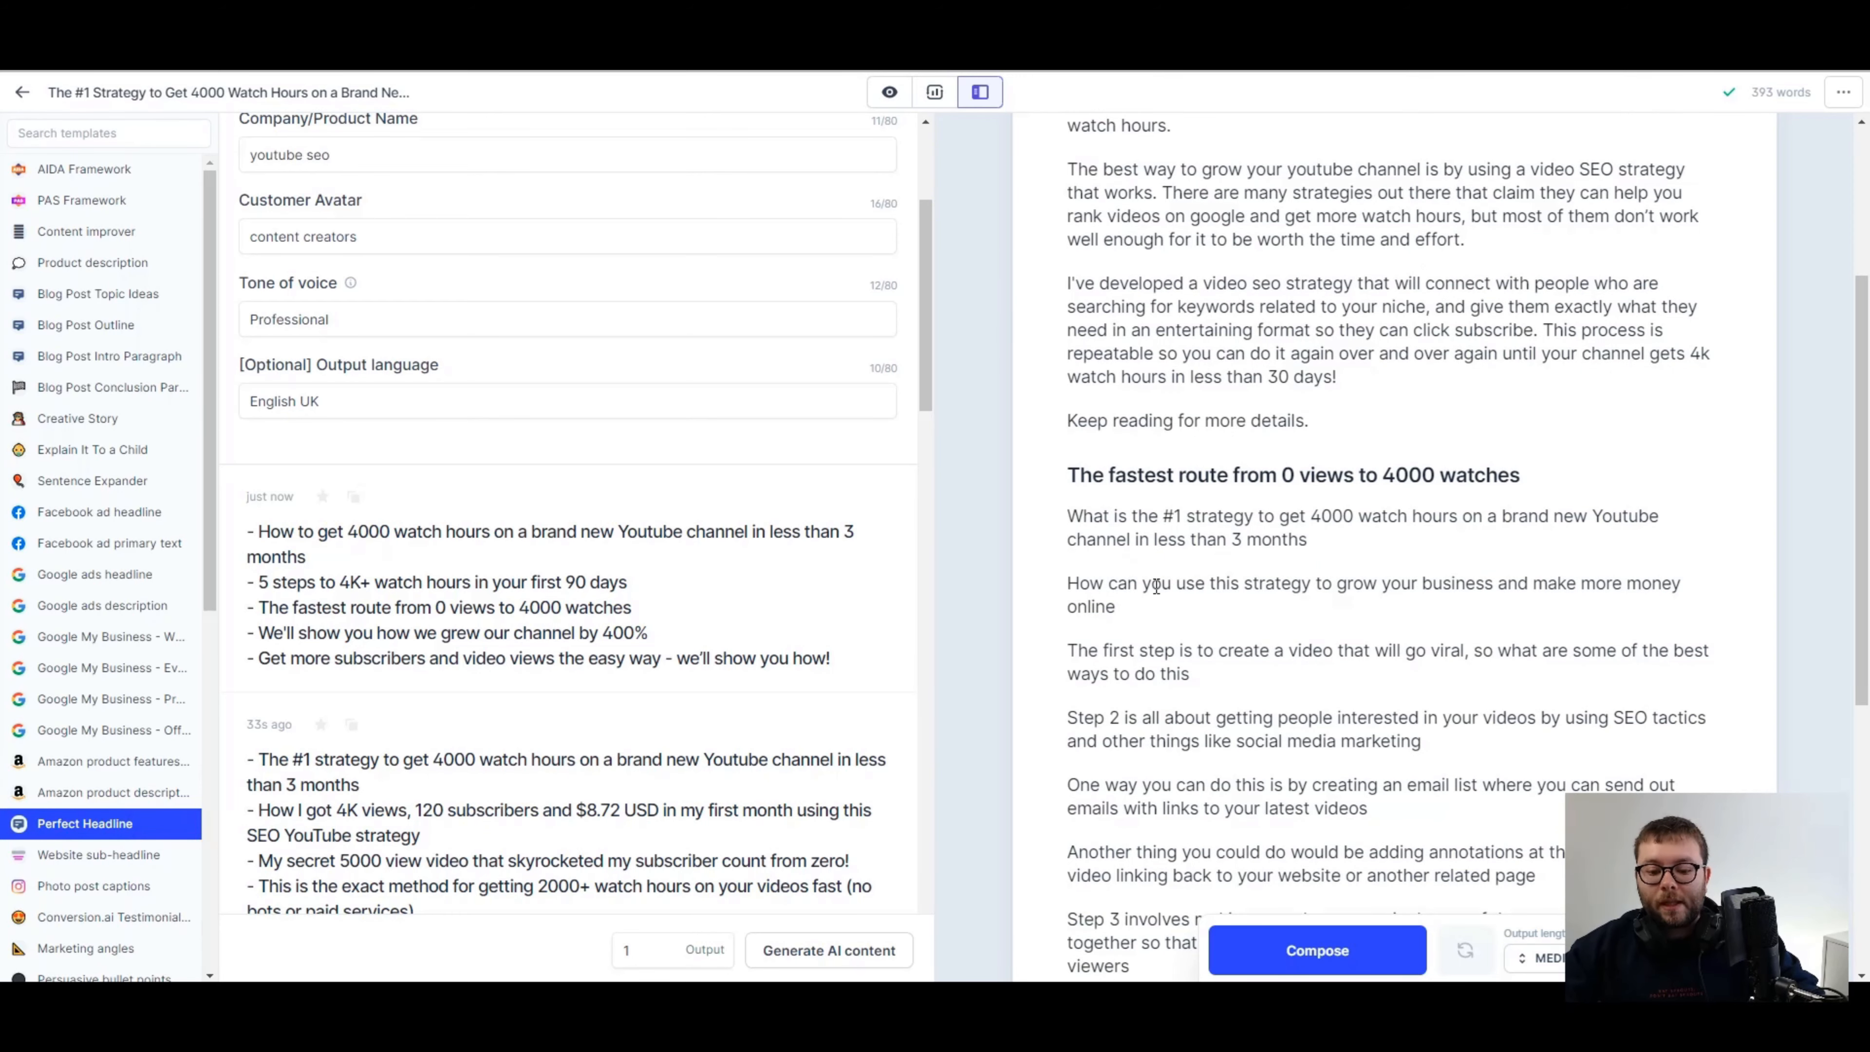
{"action": "left_click", "coordinate": [1067, 481]}
{"action": "type", "text": "##"}
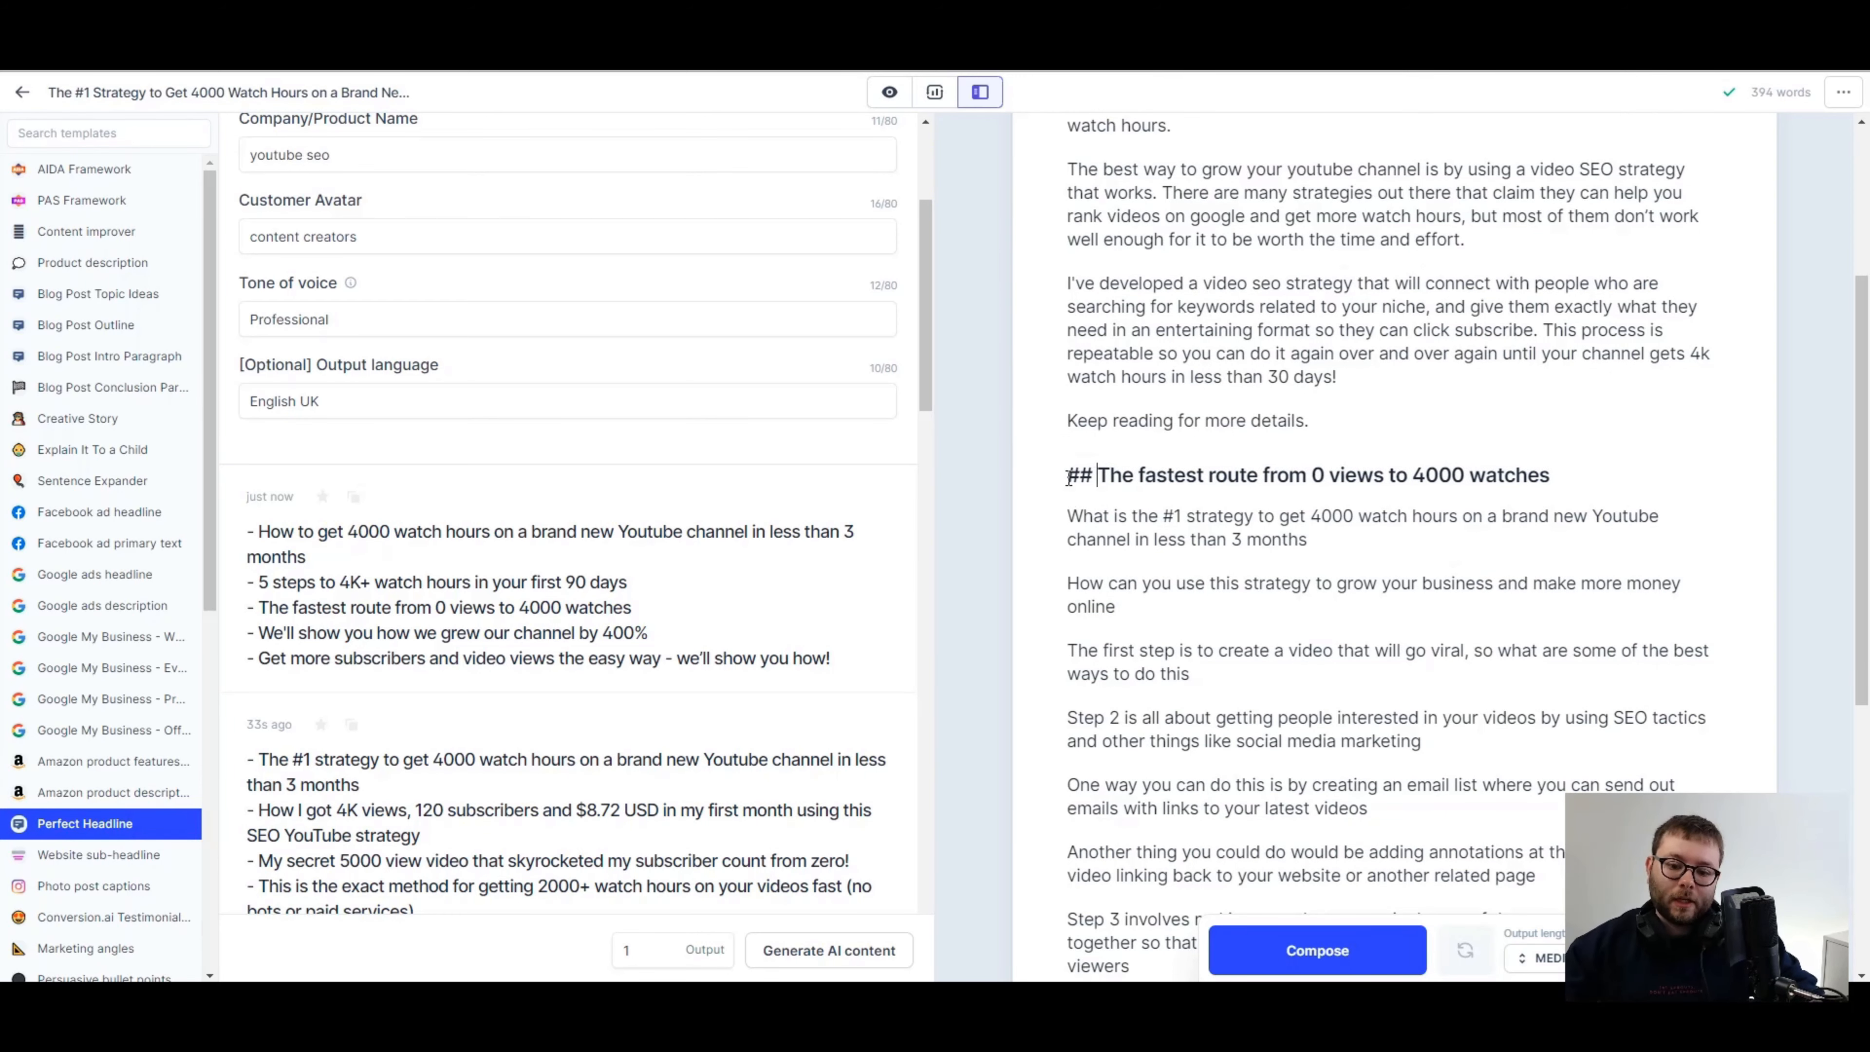
- Generate headlines from the second outline point and insert "## Get More Views And Subscribers With This Simple Strategy" as the heading above it
{"action": "left_click", "coordinate": [1194, 678]}
{"action": "triple_click", "coordinate": [1081, 586]}
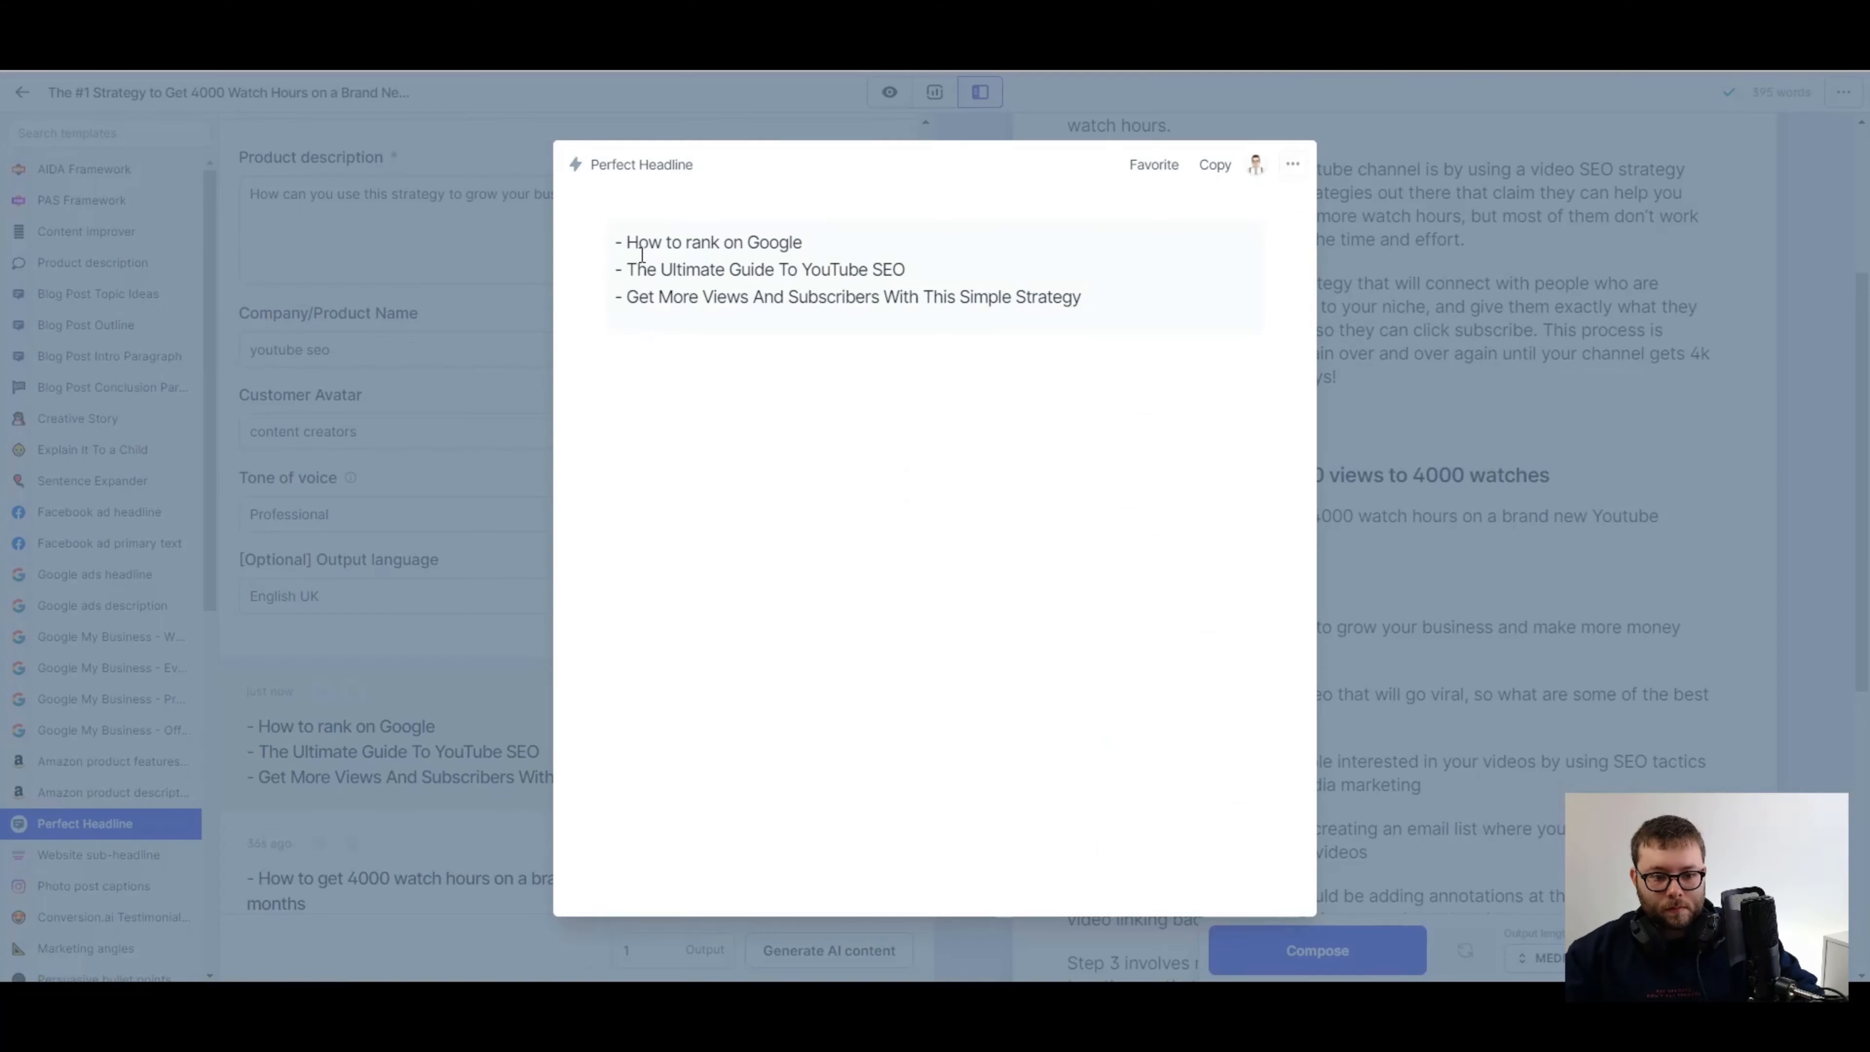
{"action": "left_click", "coordinate": [736, 297]}
{"action": "scroll", "coordinate": [1167, 648], "scroll_direction": "down", "scroll_amount": 1}
{"action": "scroll", "coordinate": [1166, 648], "scroll_direction": "down", "scroll_amount": 1}
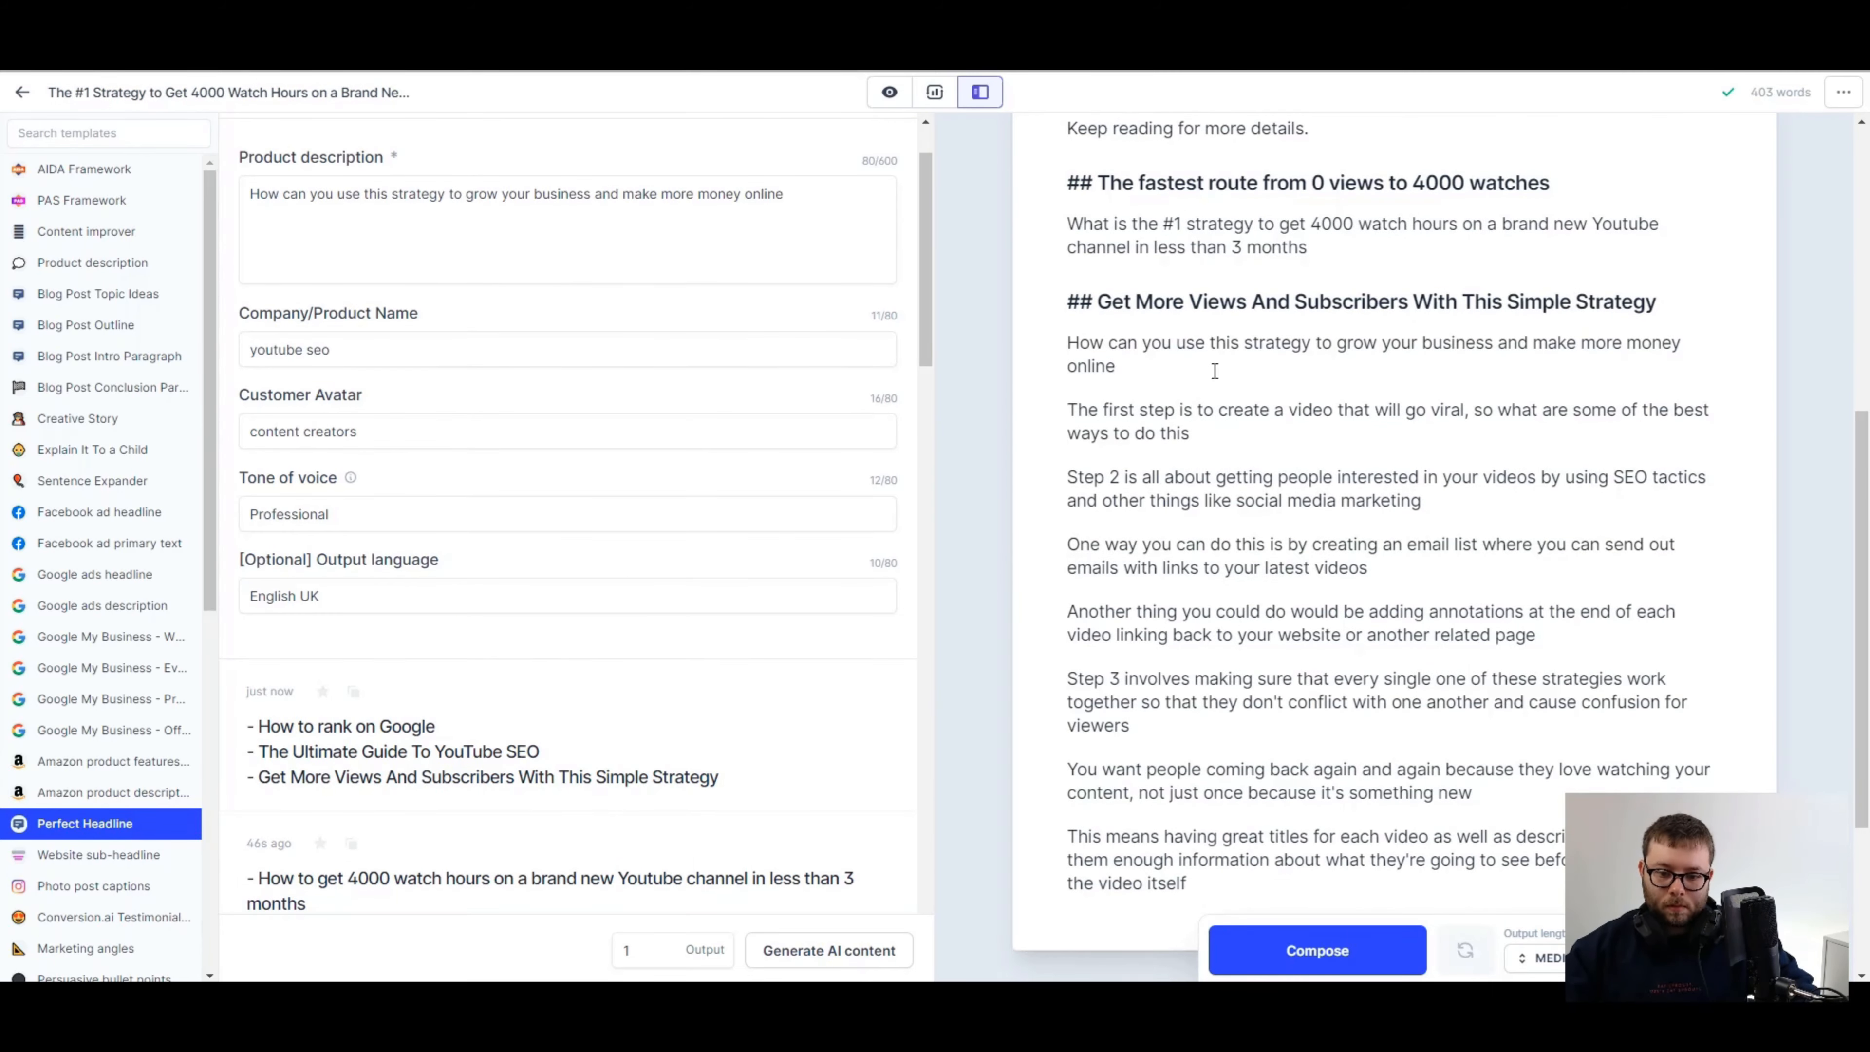
- Generate headlines for "video that will go viral", add the heading "## Discover How To Create A Truly Engaging Video" and make "Step 2" bold
{"action": "left_click_drag", "start_coordinate": [1283, 411], "coordinate": [1439, 411]}
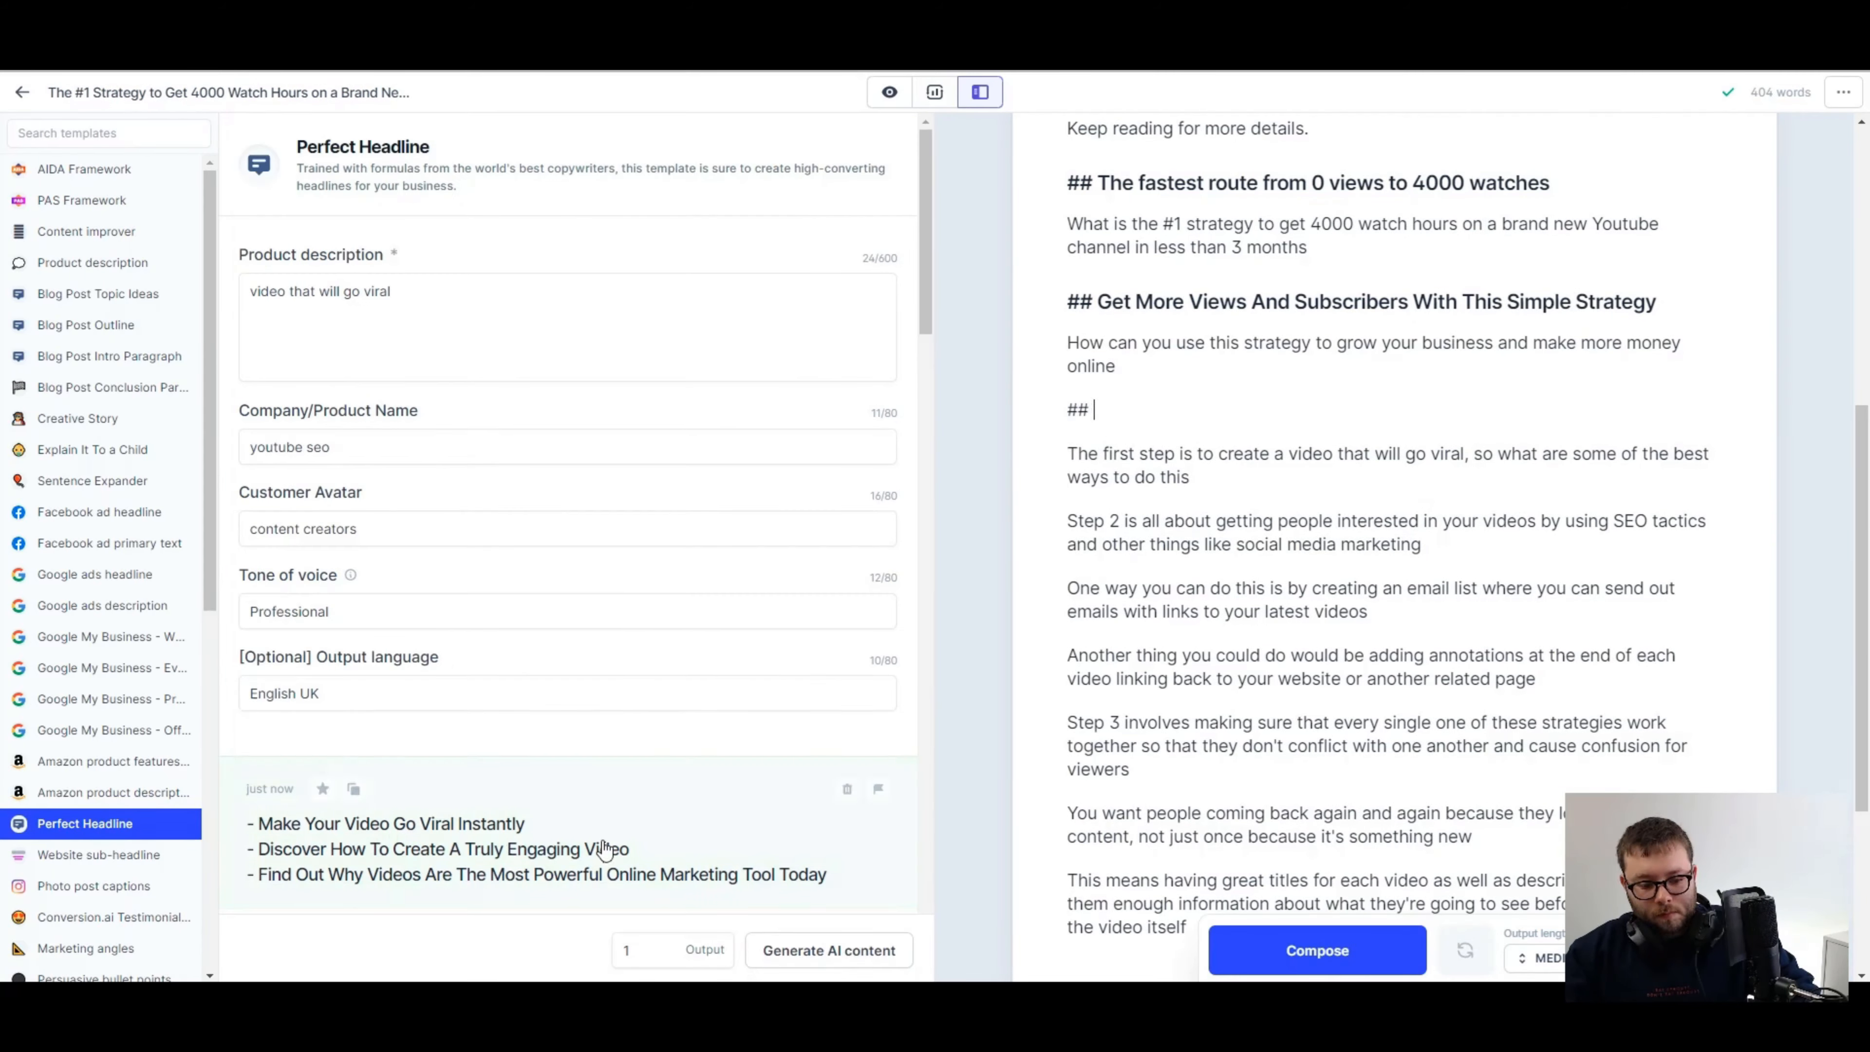
{"action": "left_click_drag", "start_coordinate": [1067, 529], "coordinate": [1121, 524]}
{"action": "key", "text": "ctrl+b"}
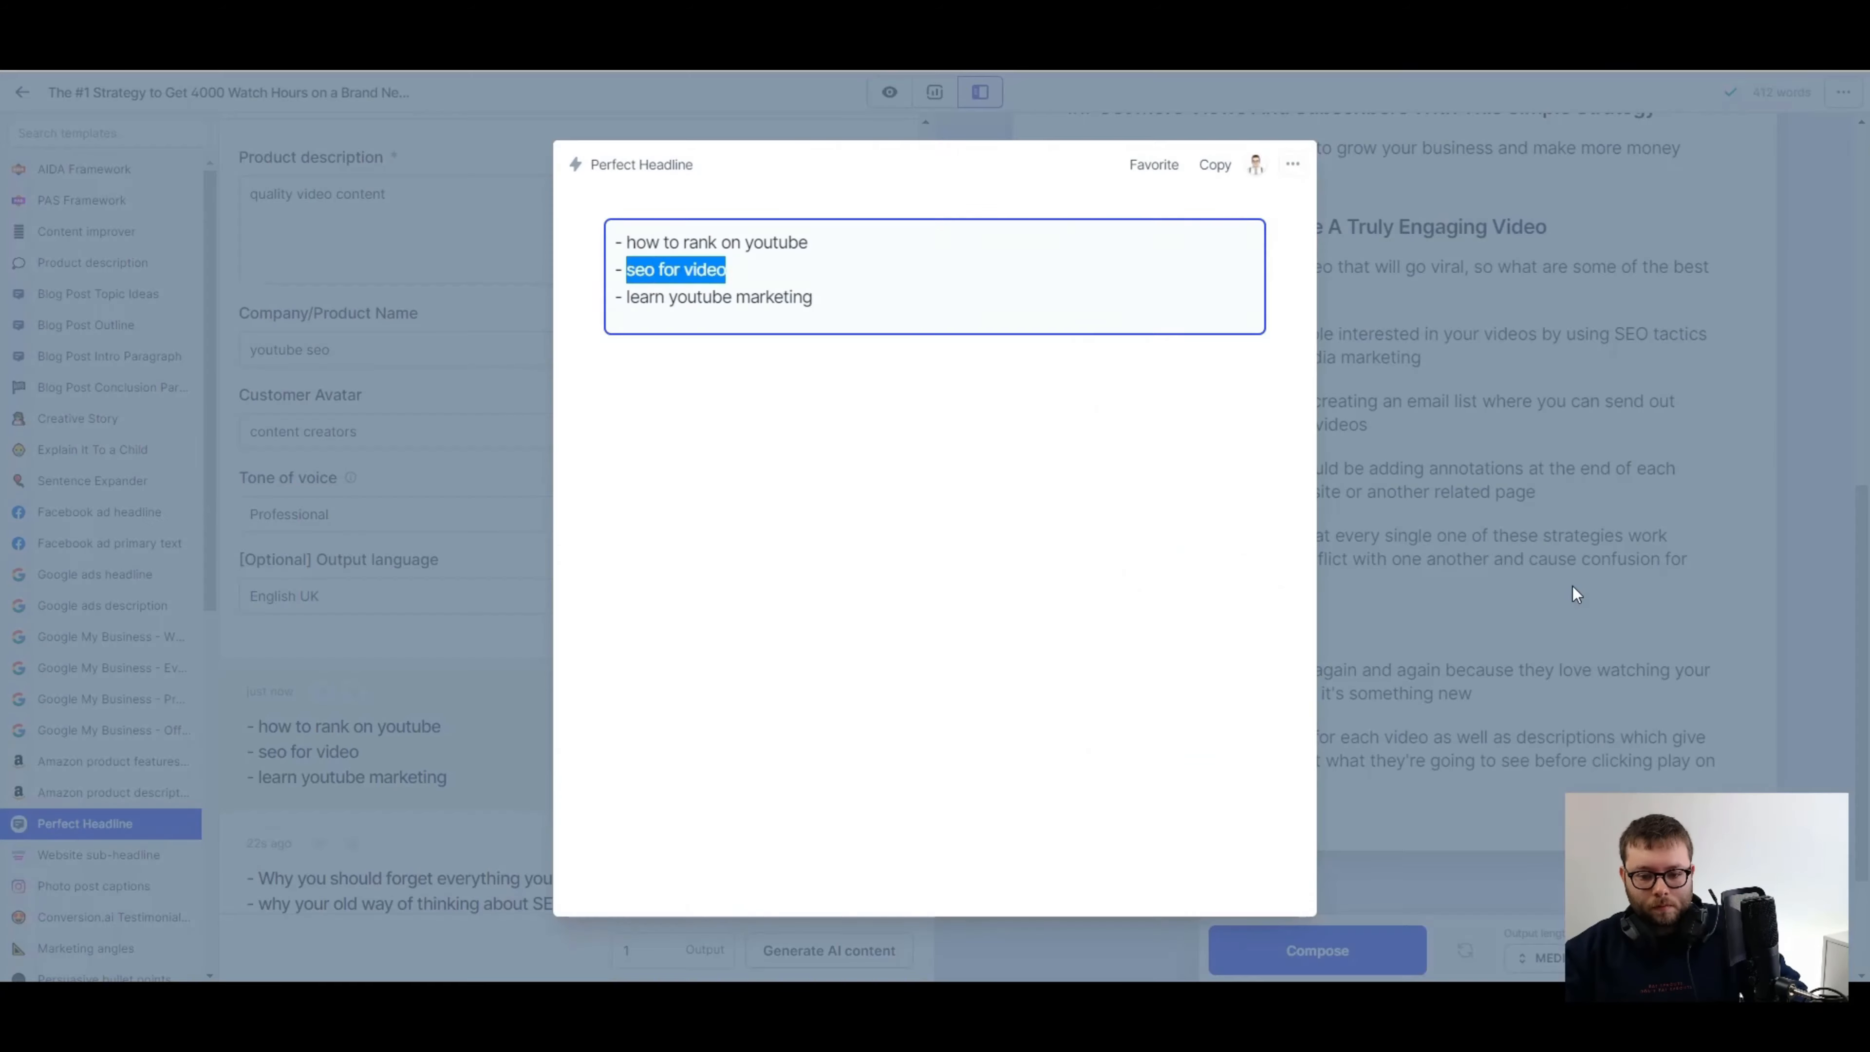
- Insert the generated headline as "## SEO For Video" above the paragraph about people coming back again and again, formatted as a heading
{"action": "left_click", "coordinate": [674, 269]}
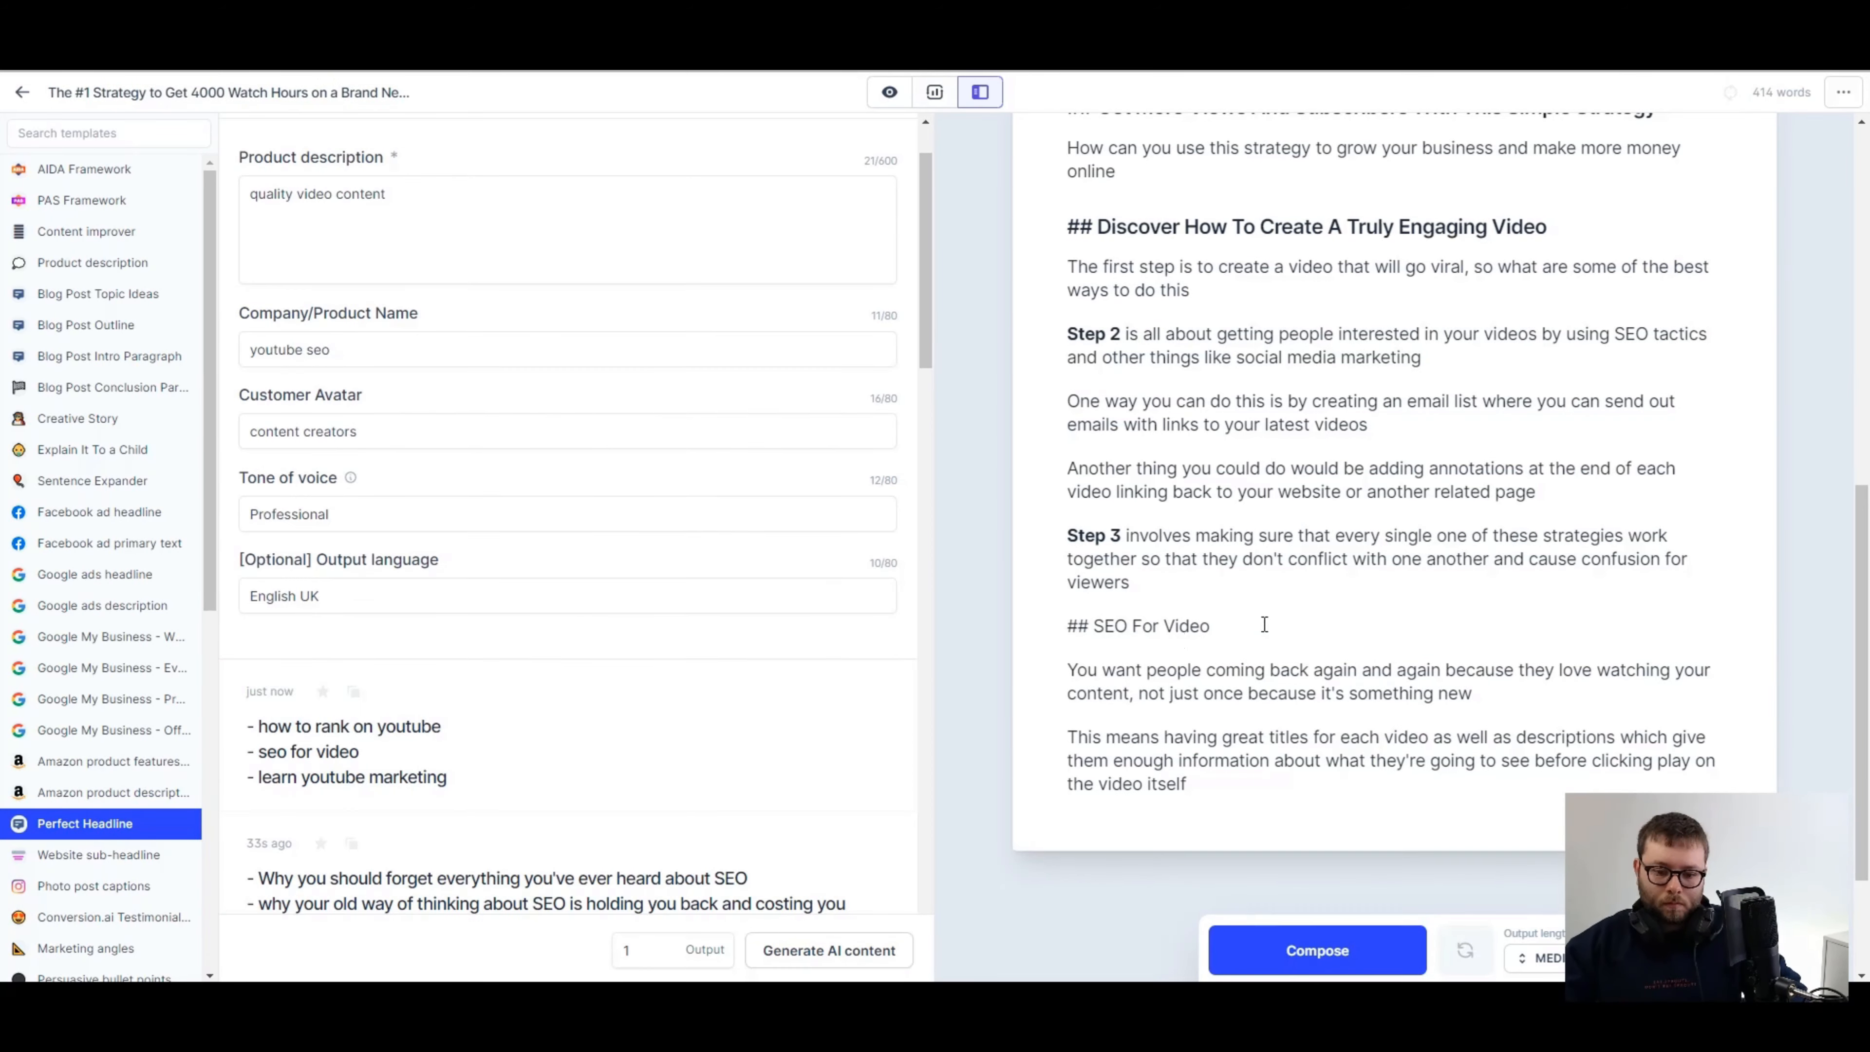
{"action": "scroll", "coordinate": [1188, 549], "scroll_direction": "up", "scroll_amount": 2}
{"action": "scroll", "coordinate": [1188, 548], "scroll_direction": "down", "scroll_amount": 3}
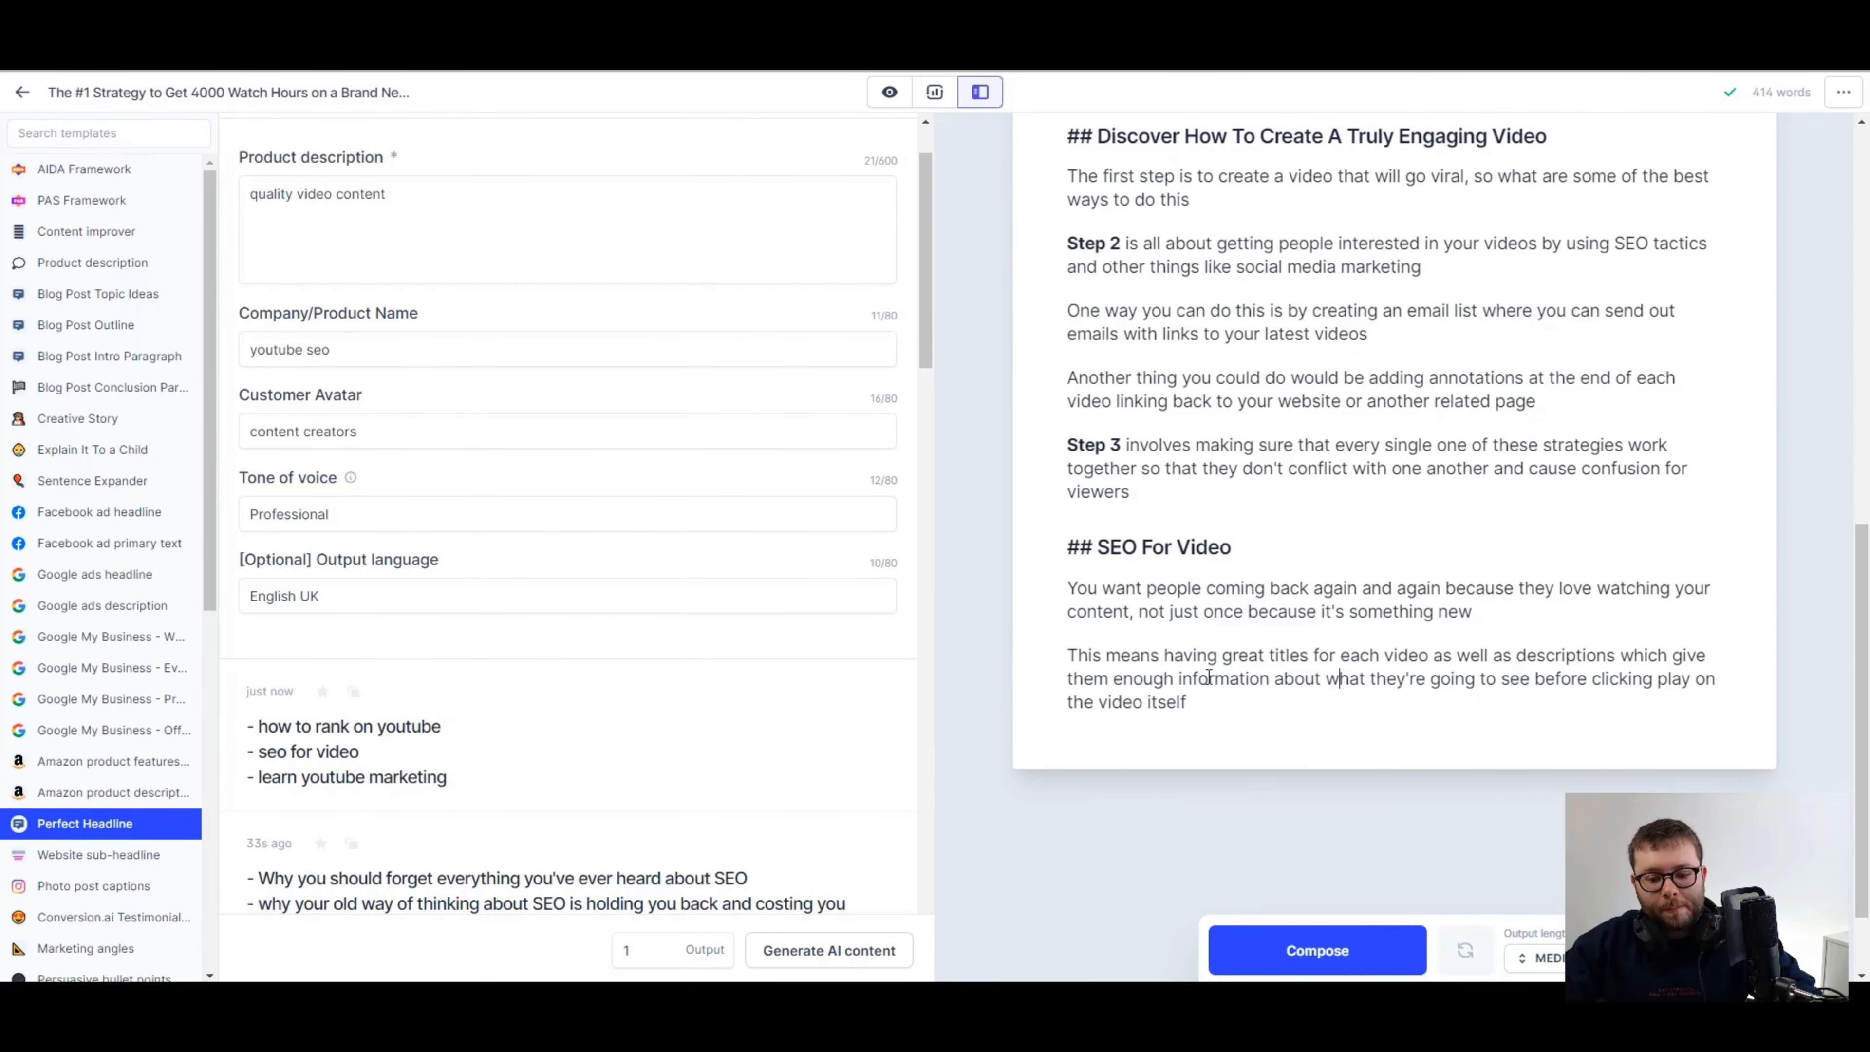
- Add an empty line at the end of the article, search the templates for "con" and open Blog Post Conclusion Paragraph
{"action": "left_click", "coordinate": [1246, 723]}
{"action": "key", "text": "Return"}
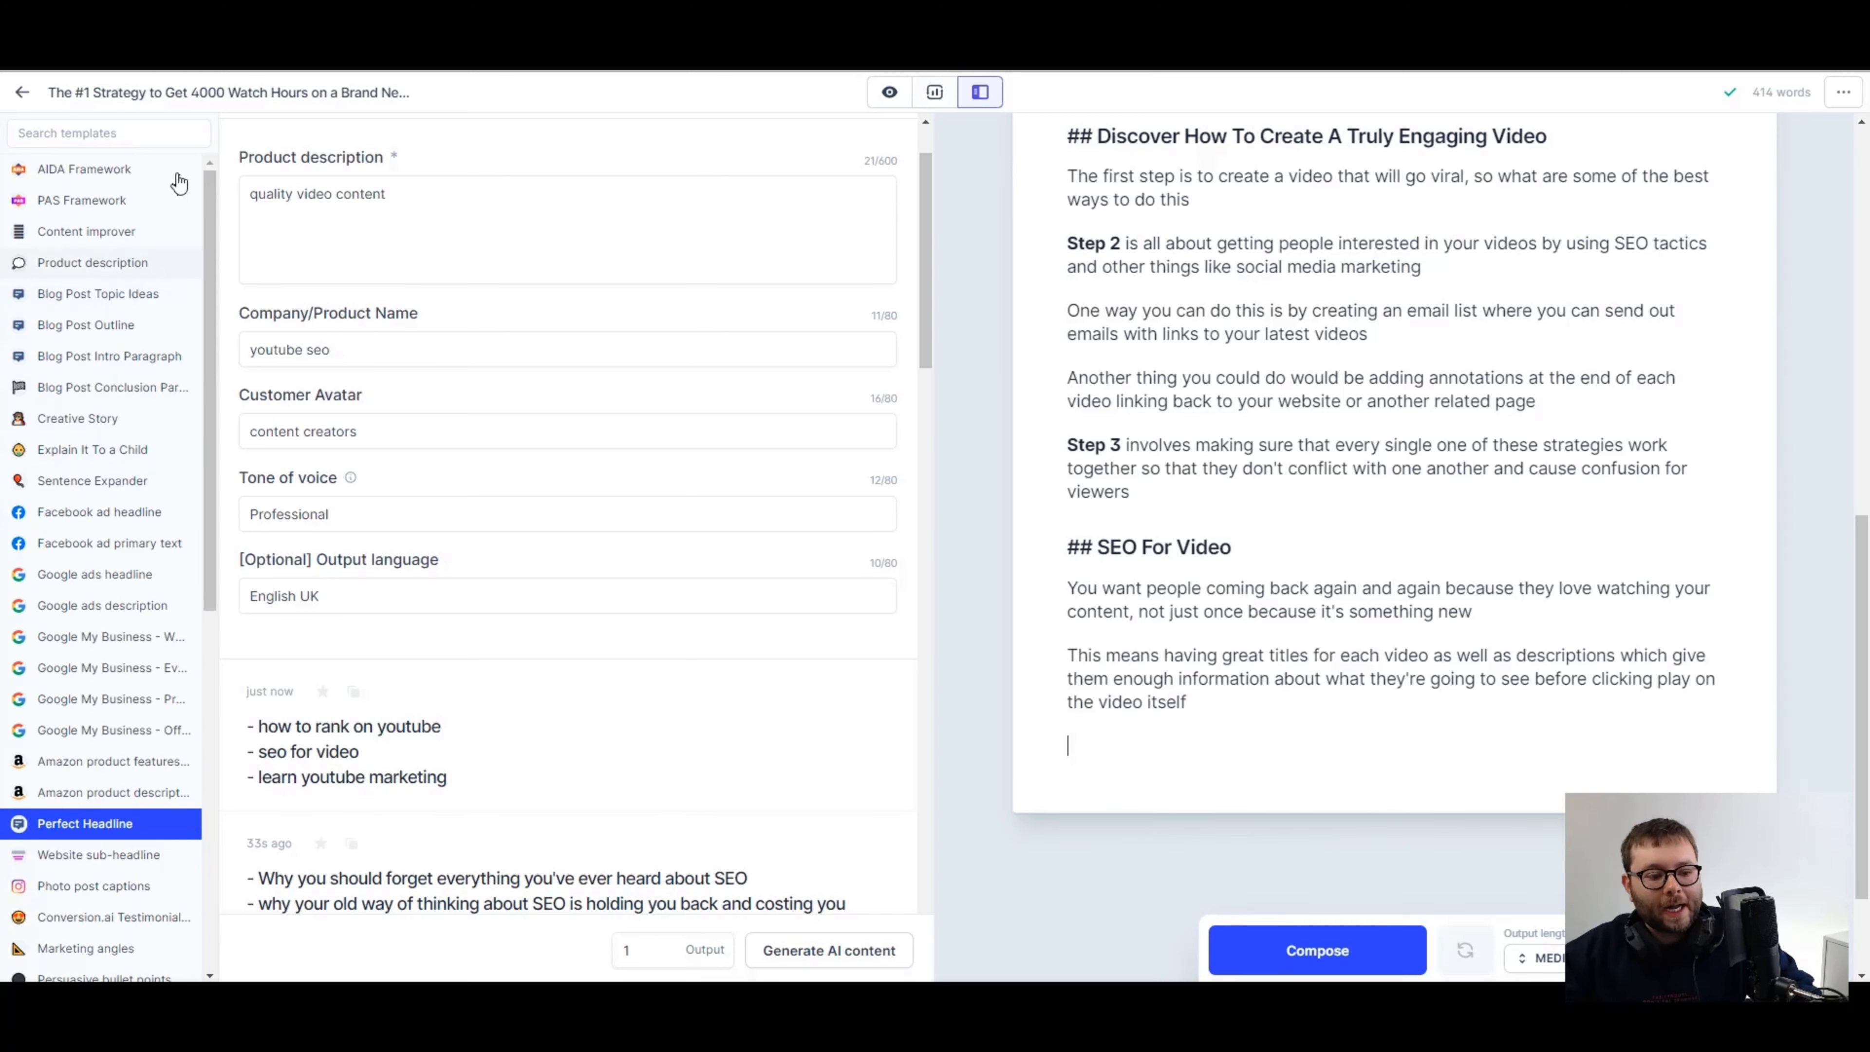
{"action": "left_click", "coordinate": [158, 135]}
{"action": "type", "text": "con"}
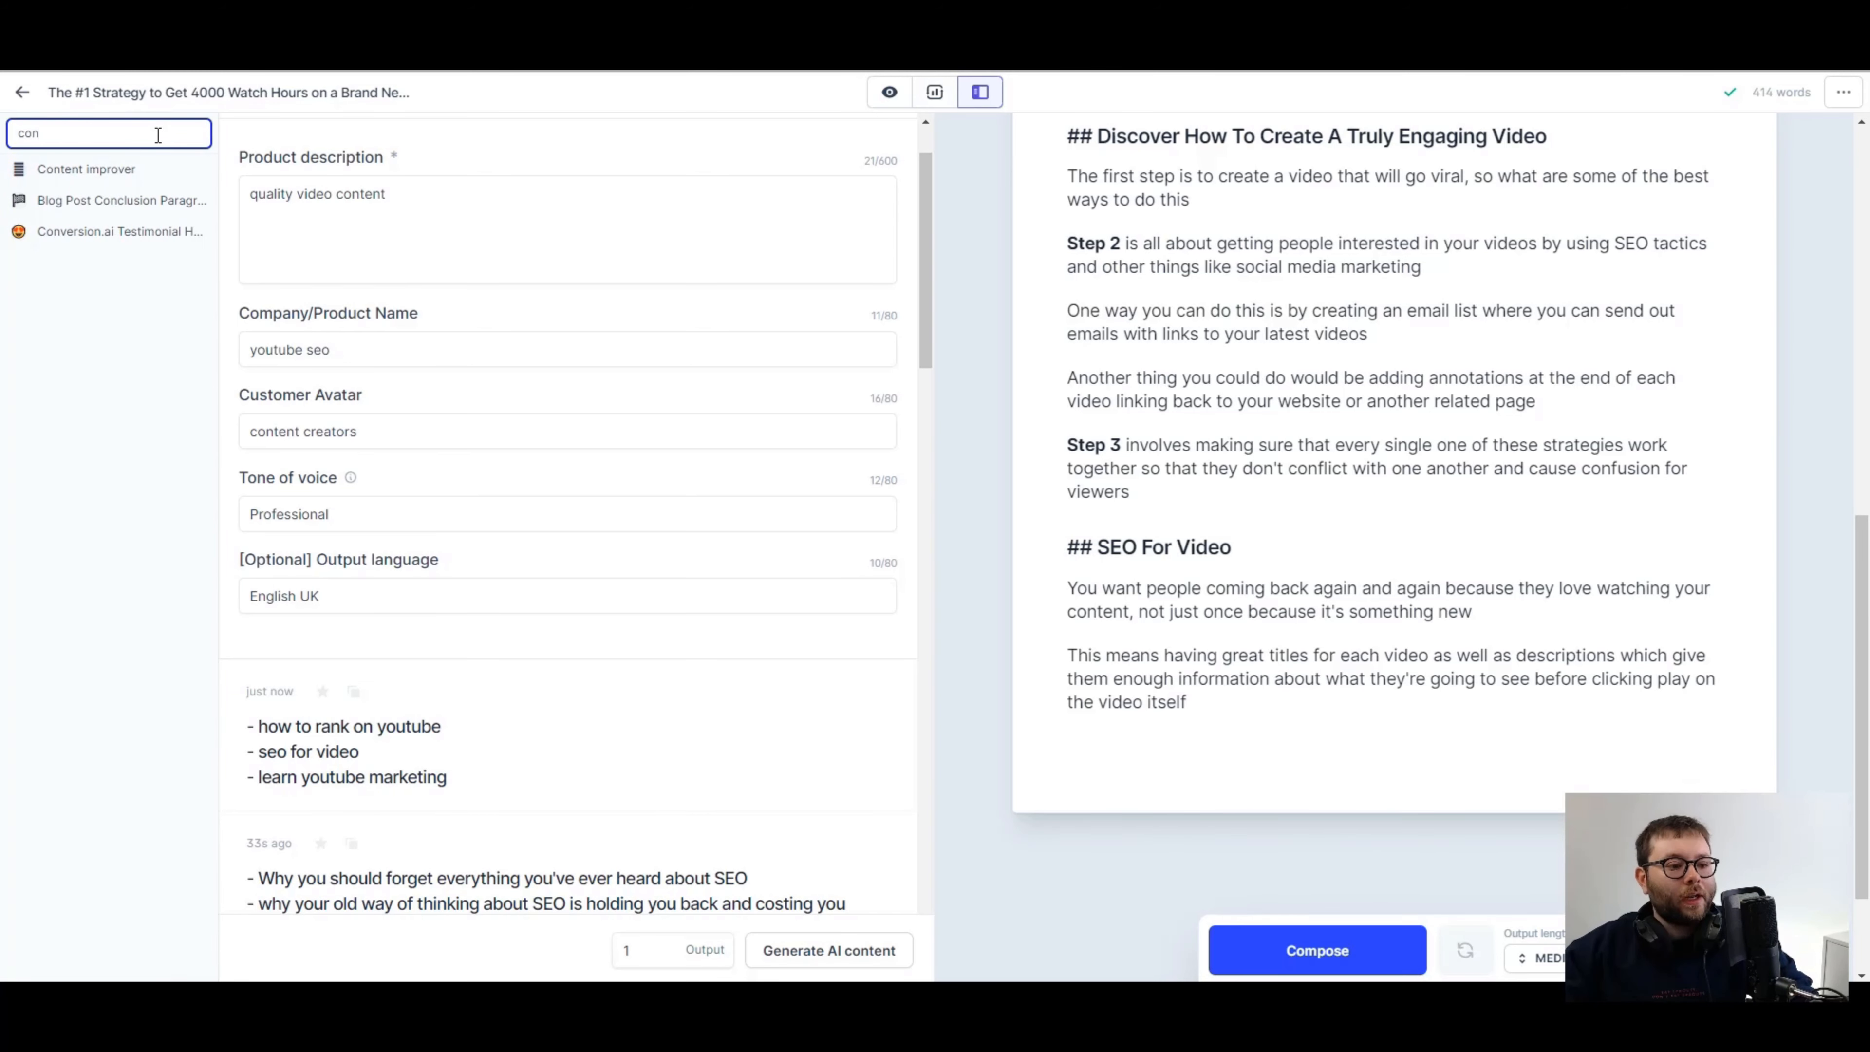
{"action": "left_click", "coordinate": [96, 199]}
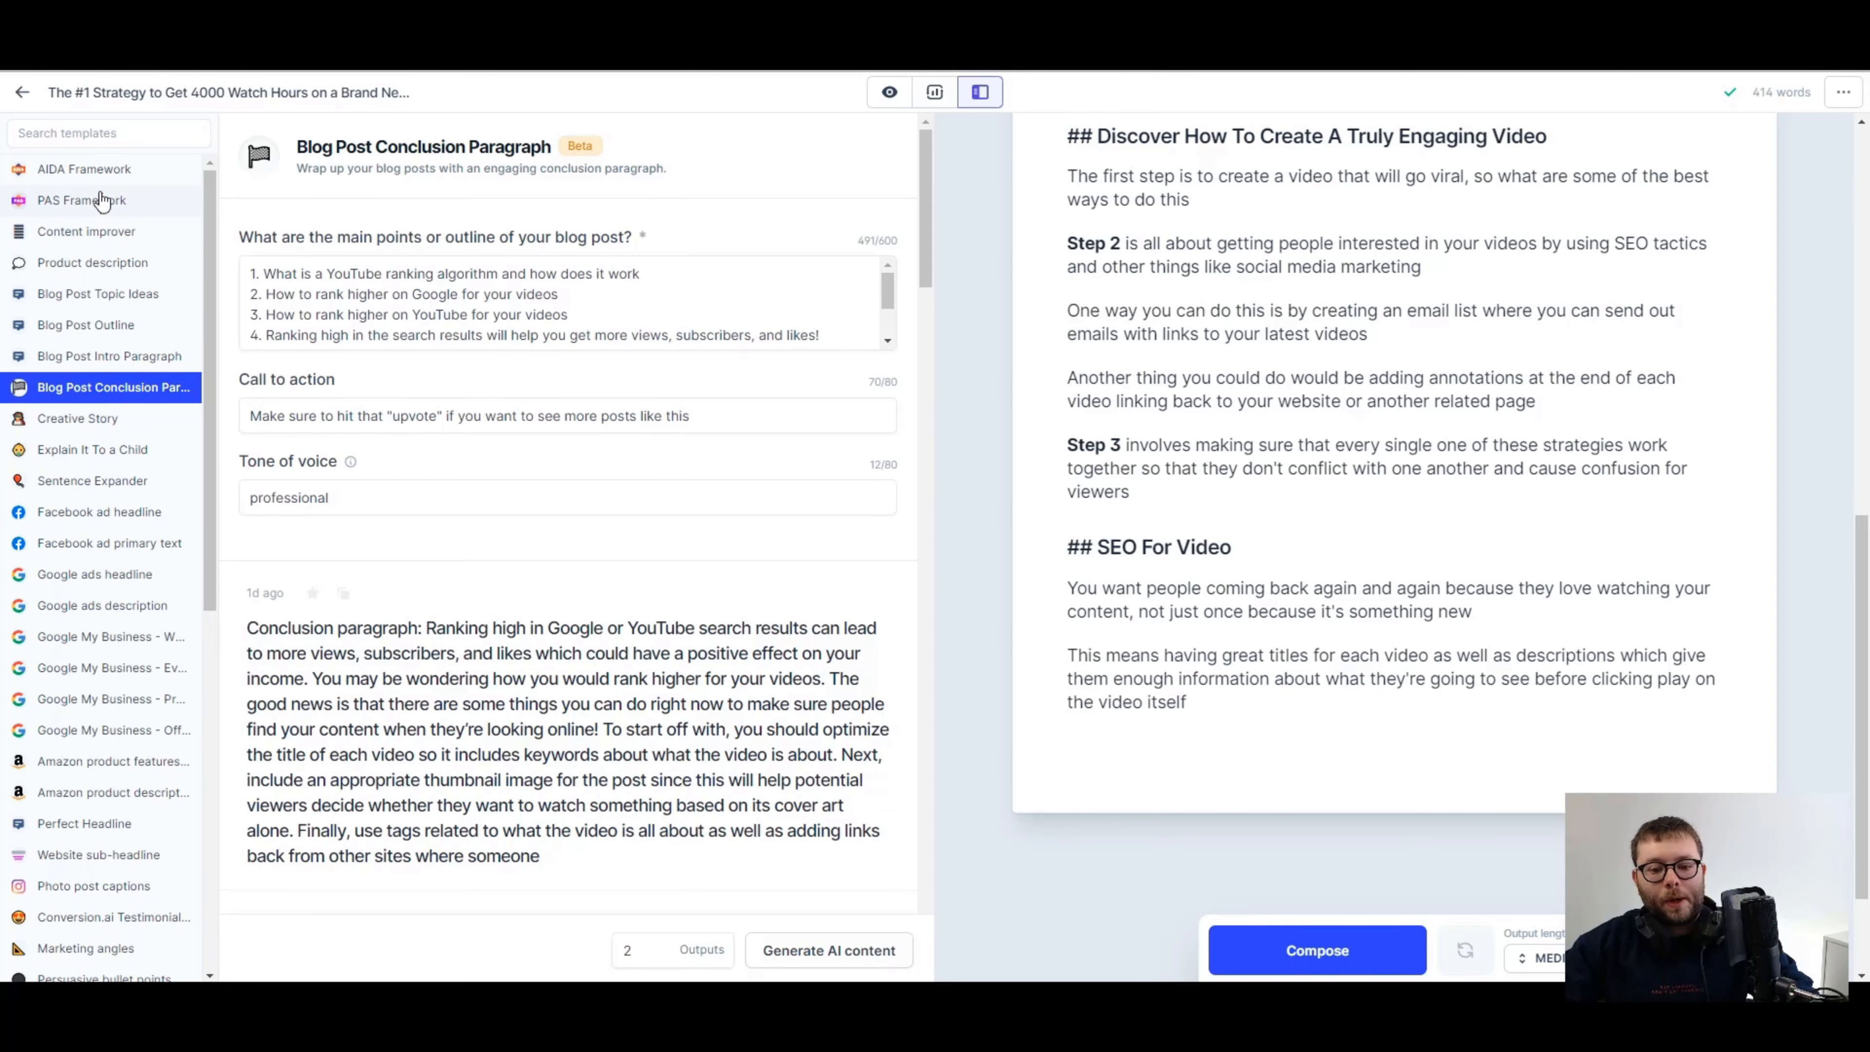
- Replace the conclusion's main points with the article paragraph "The best way to grow your youtube channel…" and generate conclusions twice
{"action": "scroll", "coordinate": [1264, 350], "scroll_direction": "up", "scroll_amount": 10}
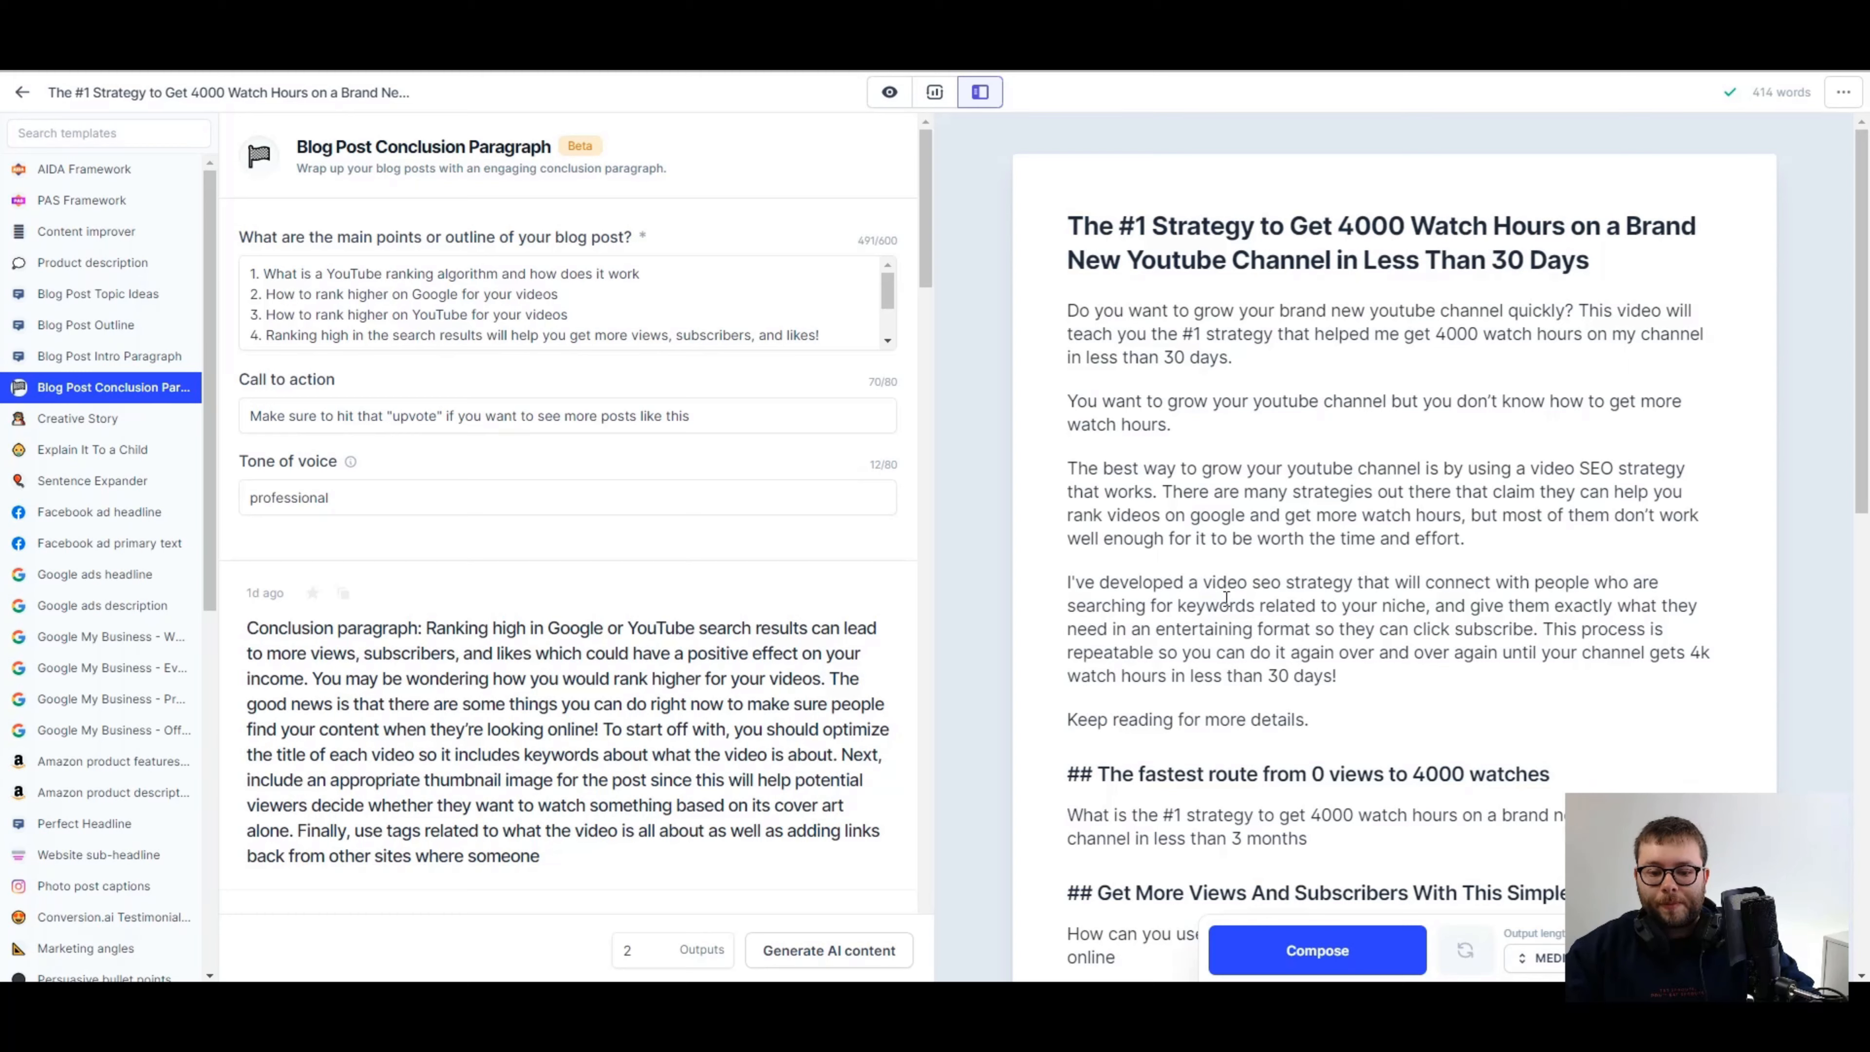
{"action": "triple_click", "coordinate": [1270, 604]}
{"action": "triple_click", "coordinate": [1186, 502]}
{"action": "key", "text": "ctrl+c"}
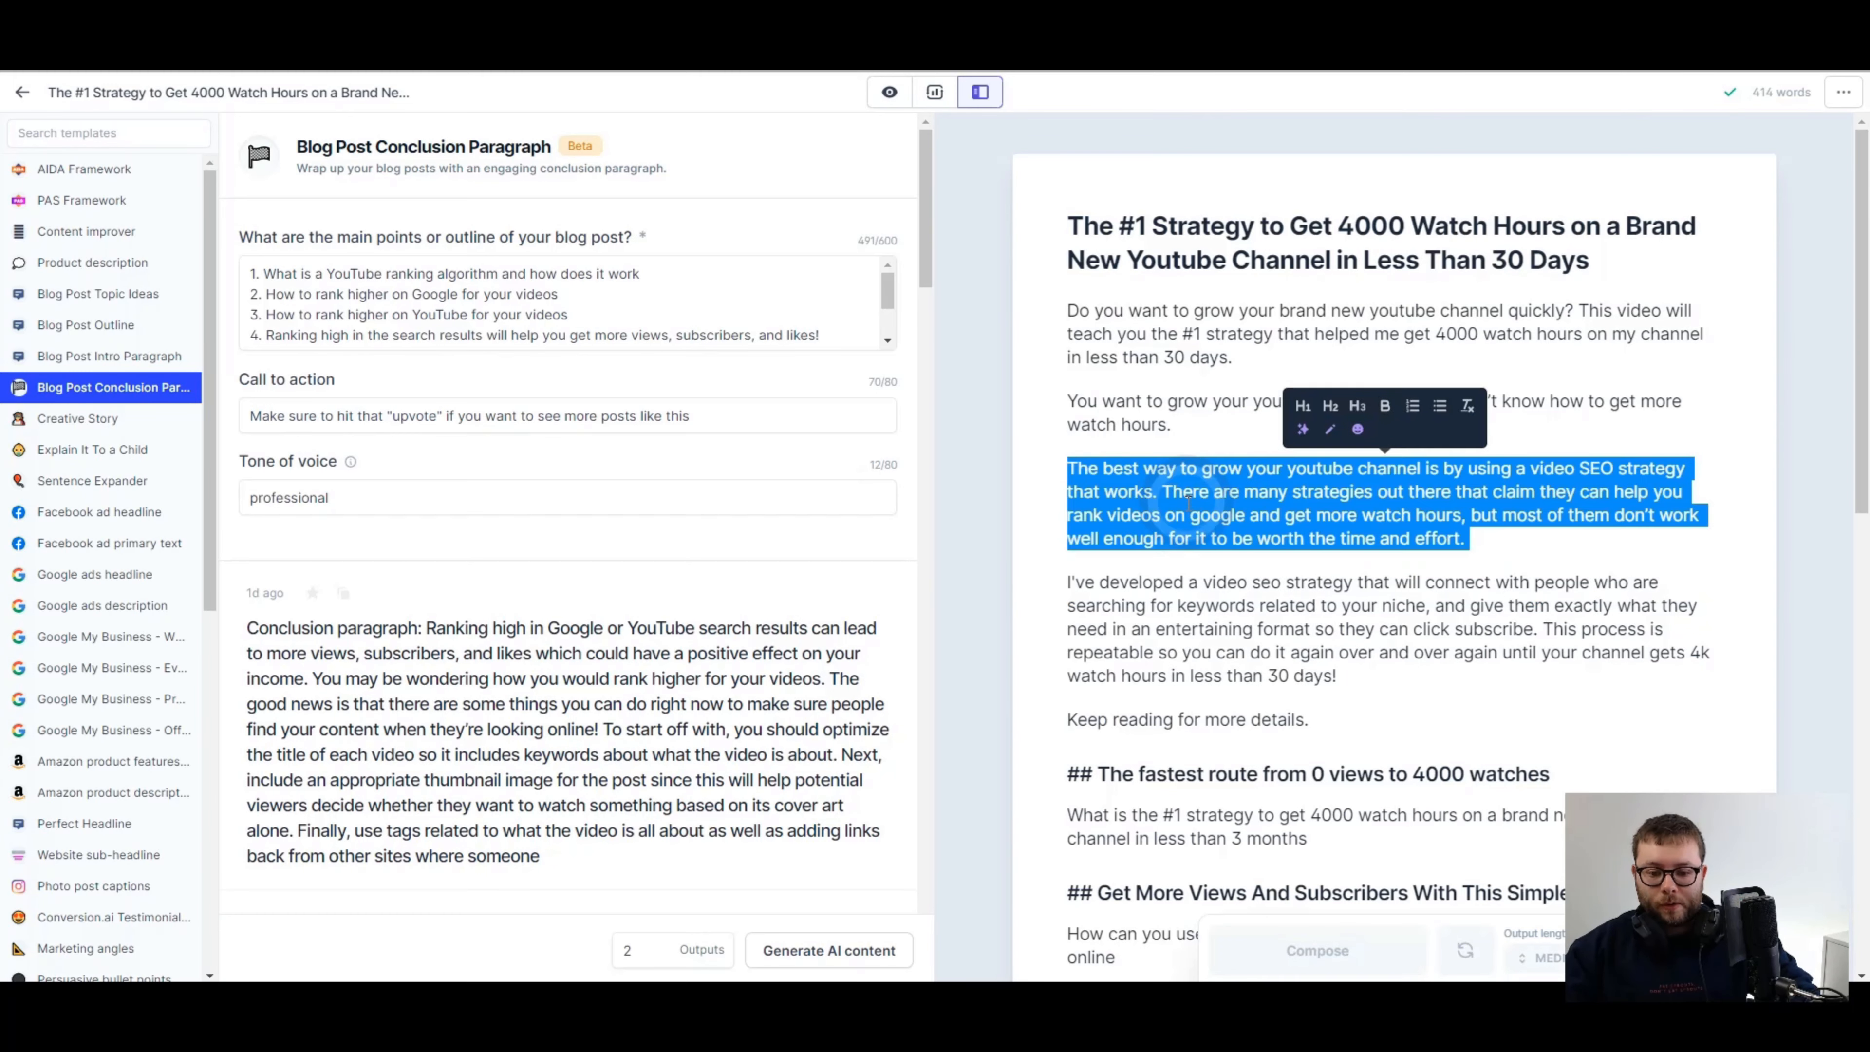
{"action": "left_click", "coordinate": [512, 306]}
{"action": "key", "text": "ctrl+a"}
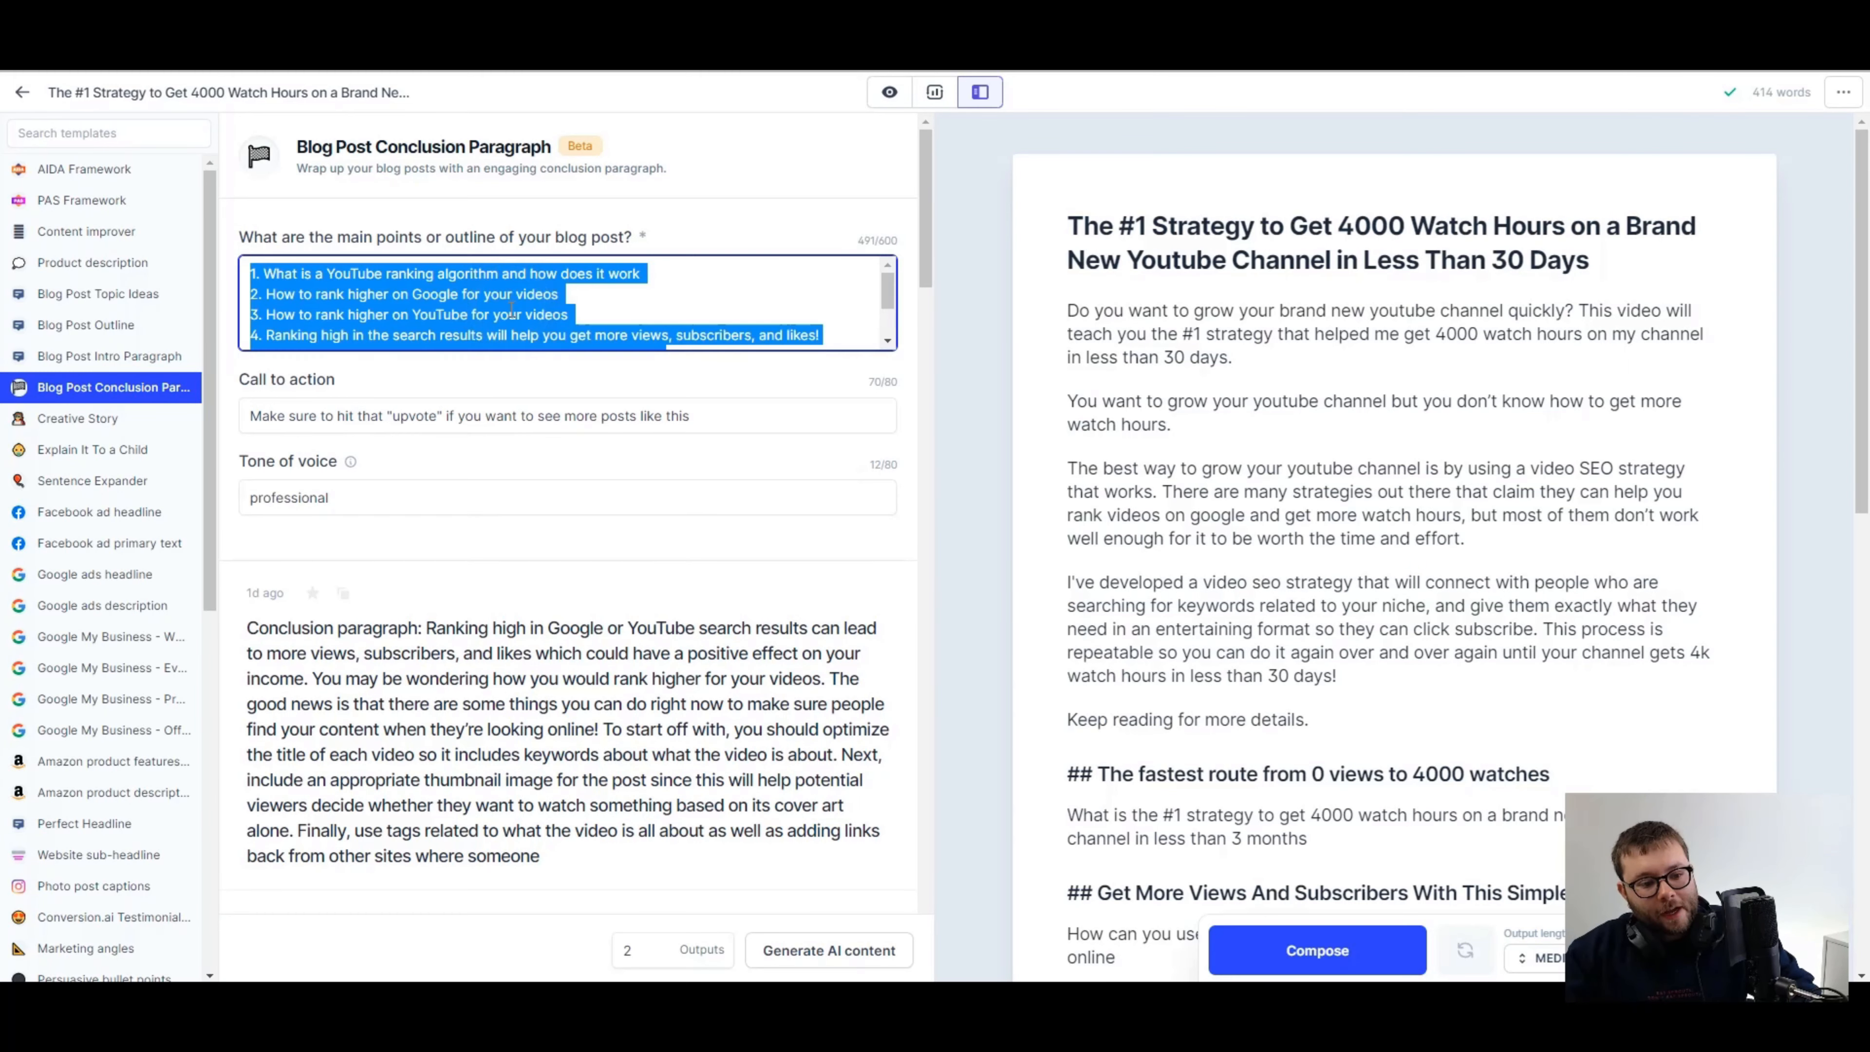
{"action": "key", "text": "ctrl+v"}
{"action": "key", "text": "BackSpace"}
{"action": "key", "text": "BackSpace"}
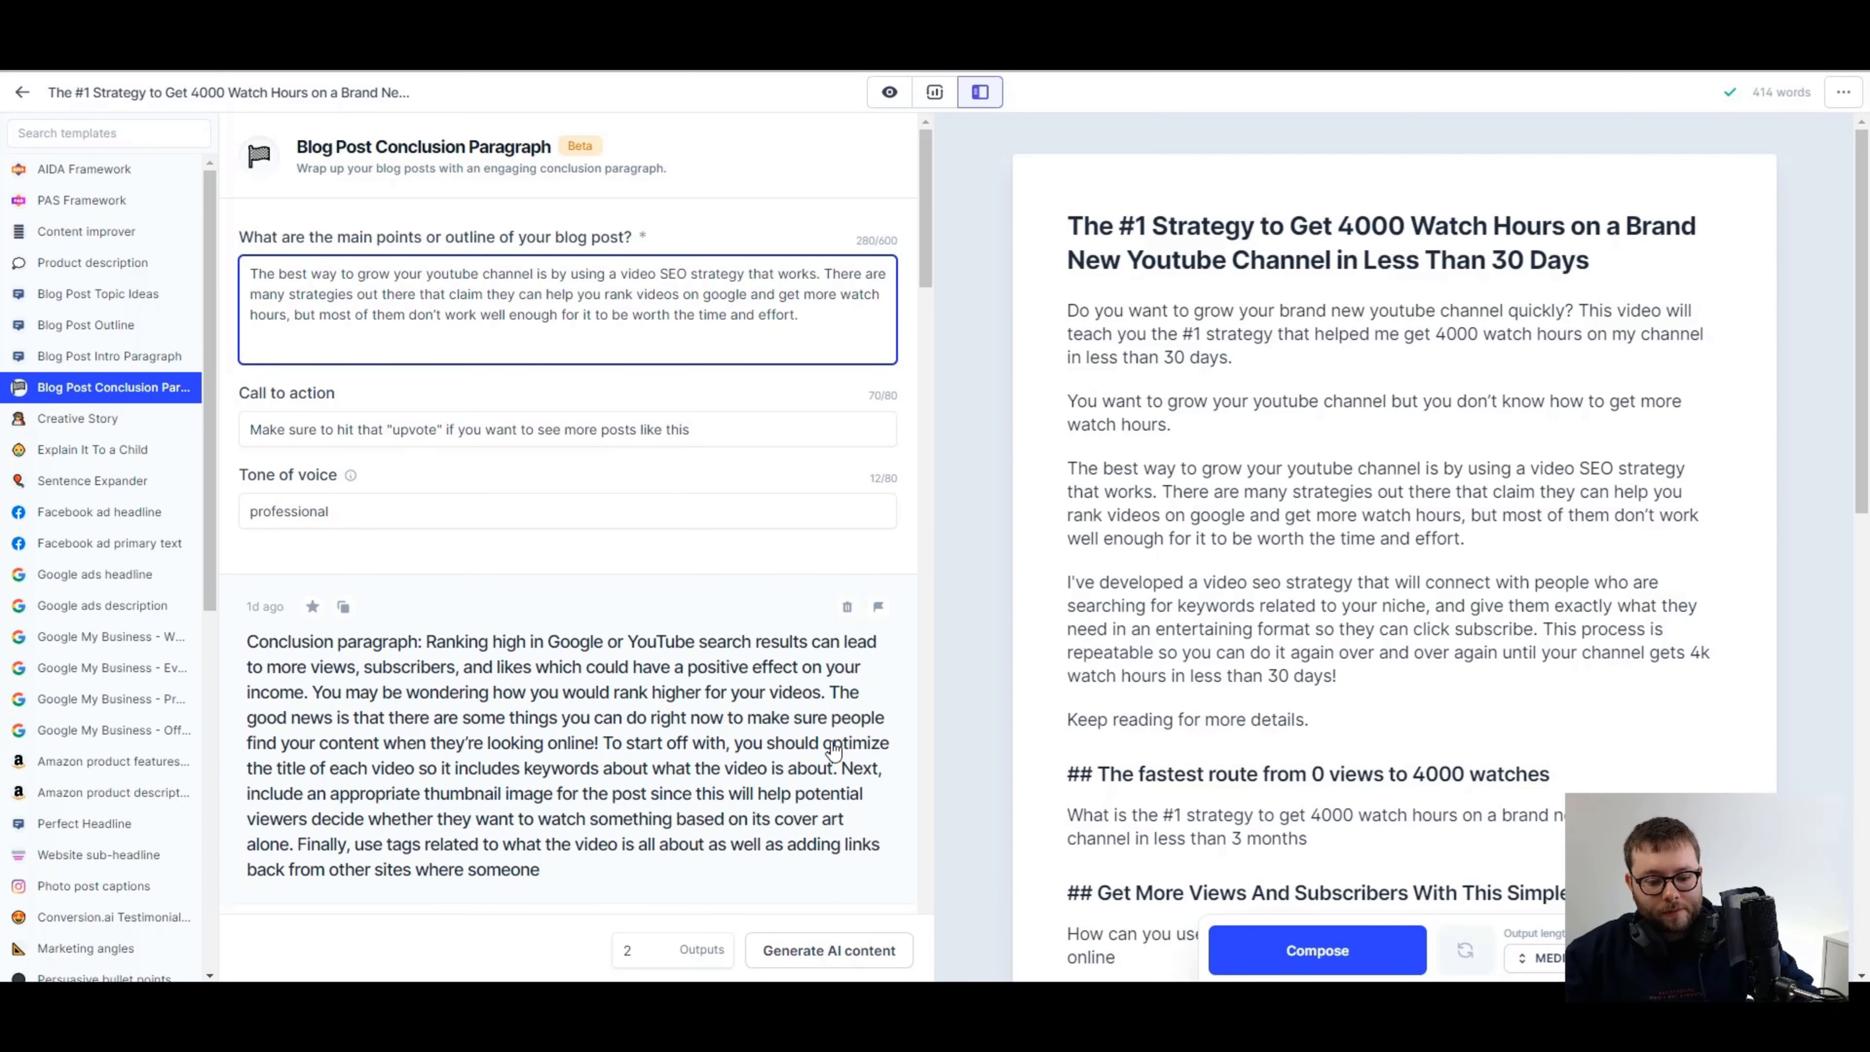
{"action": "left_click", "coordinate": [829, 950]}
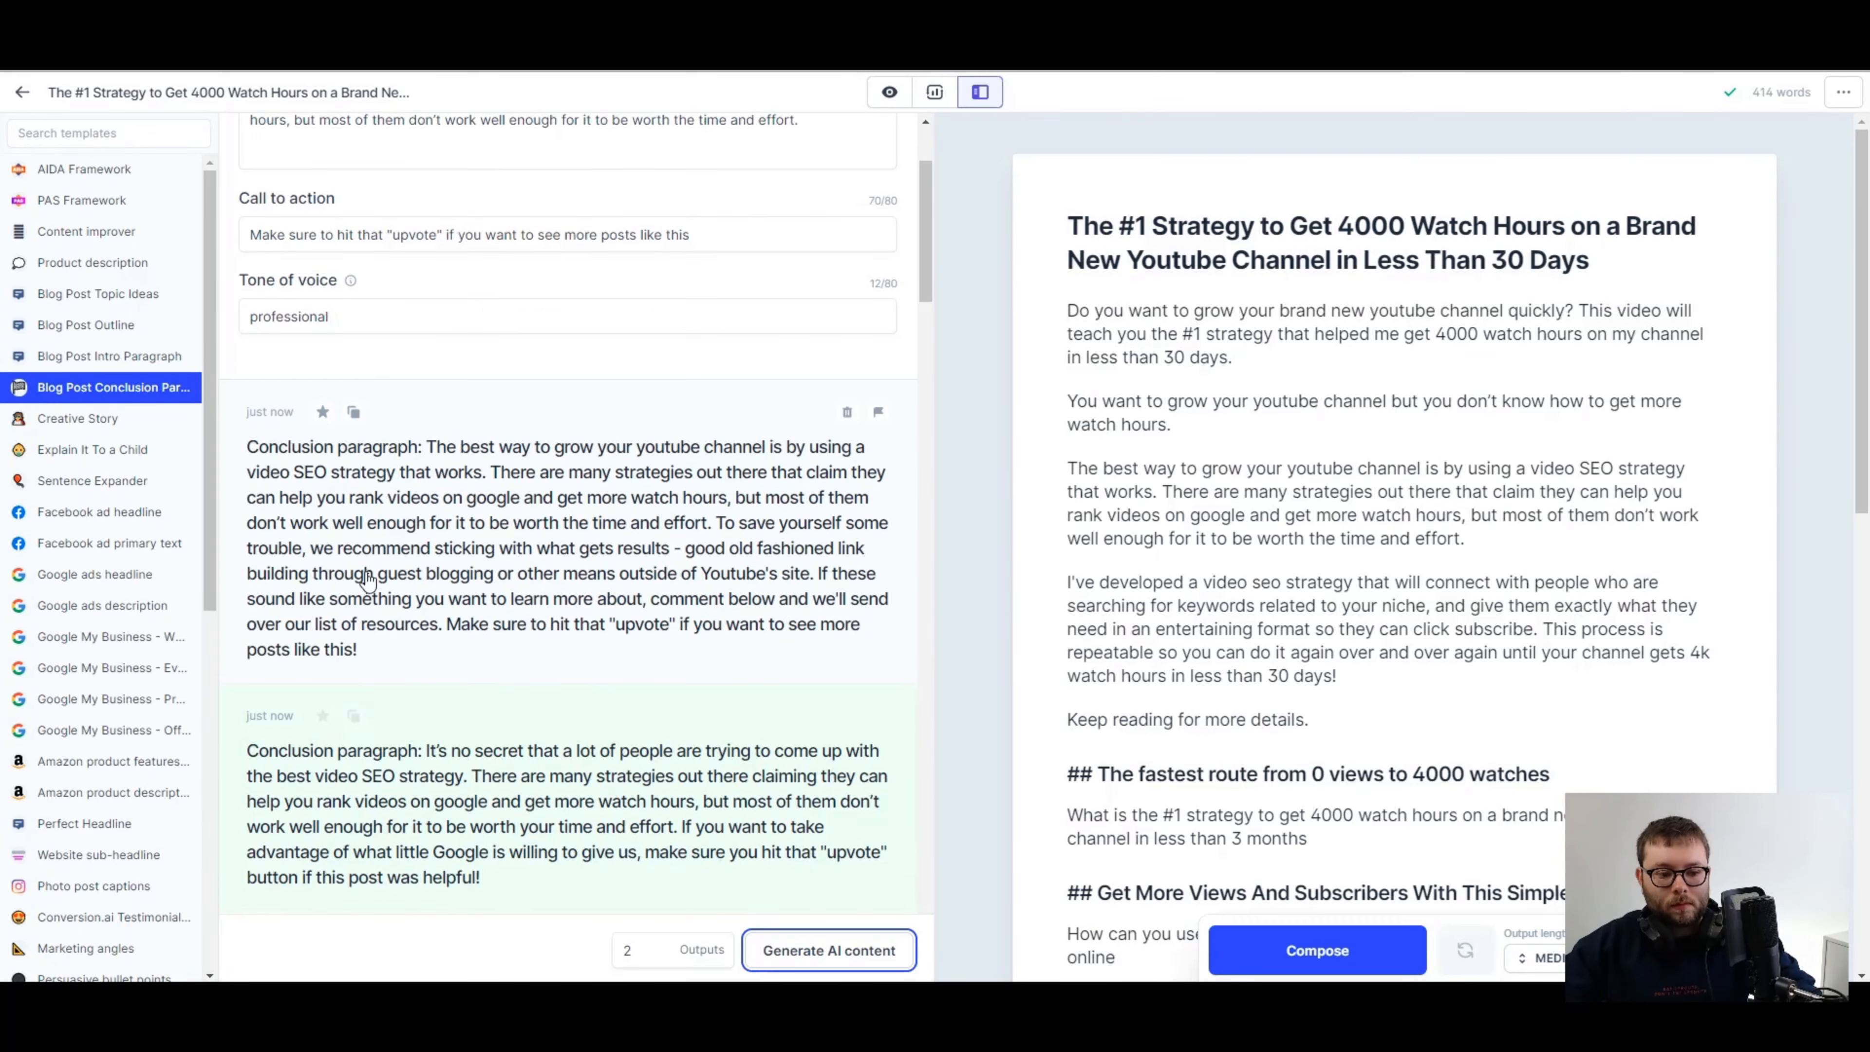
{"action": "left_click", "coordinate": [829, 950]}
- Below "Keep reading for more details.", add the line "If you enjoy this content please make sure to tap the "Upvote" button below."
{"action": "scroll", "coordinate": [443, 764], "scroll_direction": "down", "scroll_amount": 3}
{"action": "scroll", "coordinate": [1398, 635], "scroll_direction": "down", "scroll_amount": 1}
{"action": "left_click", "coordinate": [1398, 632]}
{"action": "key", "text": "Return"}
{"action": "type", "text": "If you enjoy this content please make sure to tap the \"Upvote\" button below."}
- Set the conclusion's main points to "The #1 Strategy to Get 4000 Watch Hours on a Brand New Youtube Channel in Less Than 30 Days" and generate conclusions
{"action": "scroll", "coordinate": [526, 217], "scroll_direction": "up", "scroll_amount": 8}
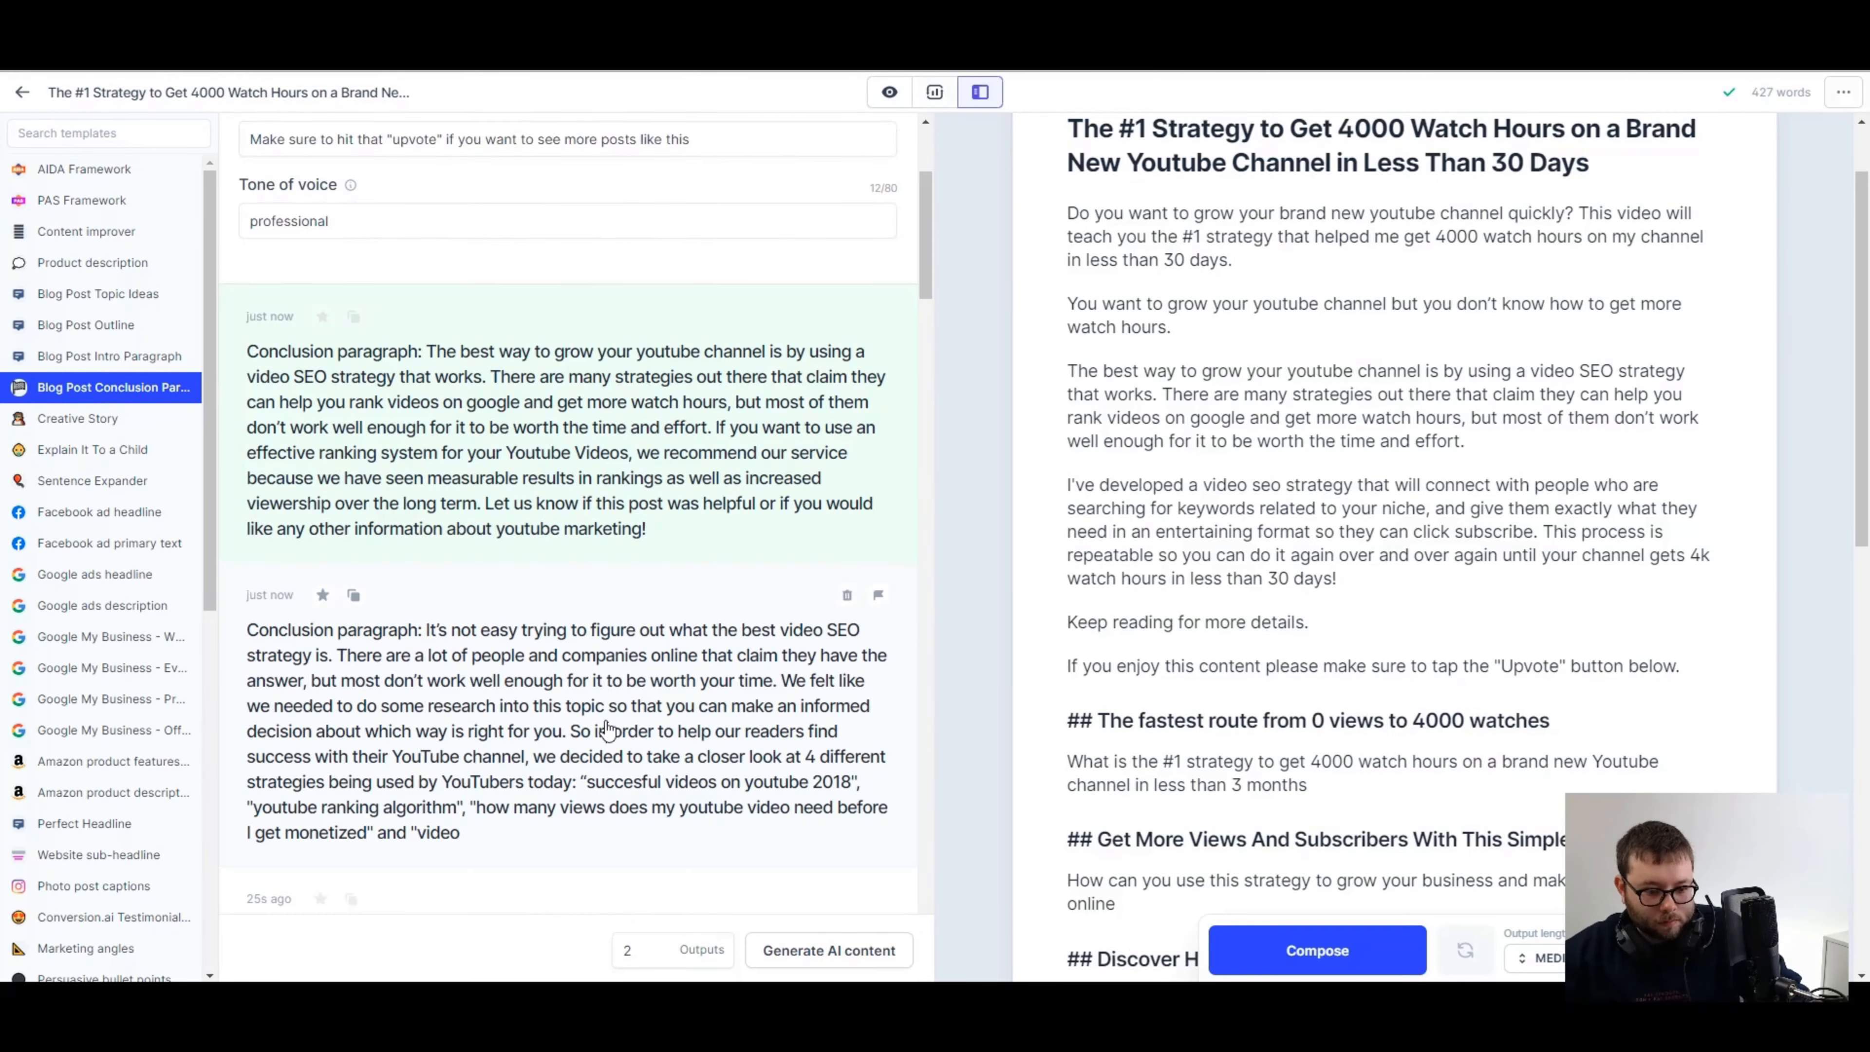
{"action": "scroll", "coordinate": [608, 729], "scroll_direction": "up", "scroll_amount": 5}
{"action": "type", "text": "The #1 Strategy to Get 4000 Watch Hours on a Brand New Youtube Channel in Less Than 30 Days"}
{"action": "left_click", "coordinate": [828, 950]}
- Copy a generated conclusion paragraph and paste it at the end of the article
{"action": "scroll", "coordinate": [726, 486], "scroll_direction": "down", "scroll_amount": 4}
{"action": "left_click", "coordinate": [354, 545]}
{"action": "scroll", "coordinate": [1264, 586], "scroll_direction": "down", "scroll_amount": 15}
{"action": "left_click", "coordinate": [1263, 586]}
{"action": "key", "text": "ctrl+v"}
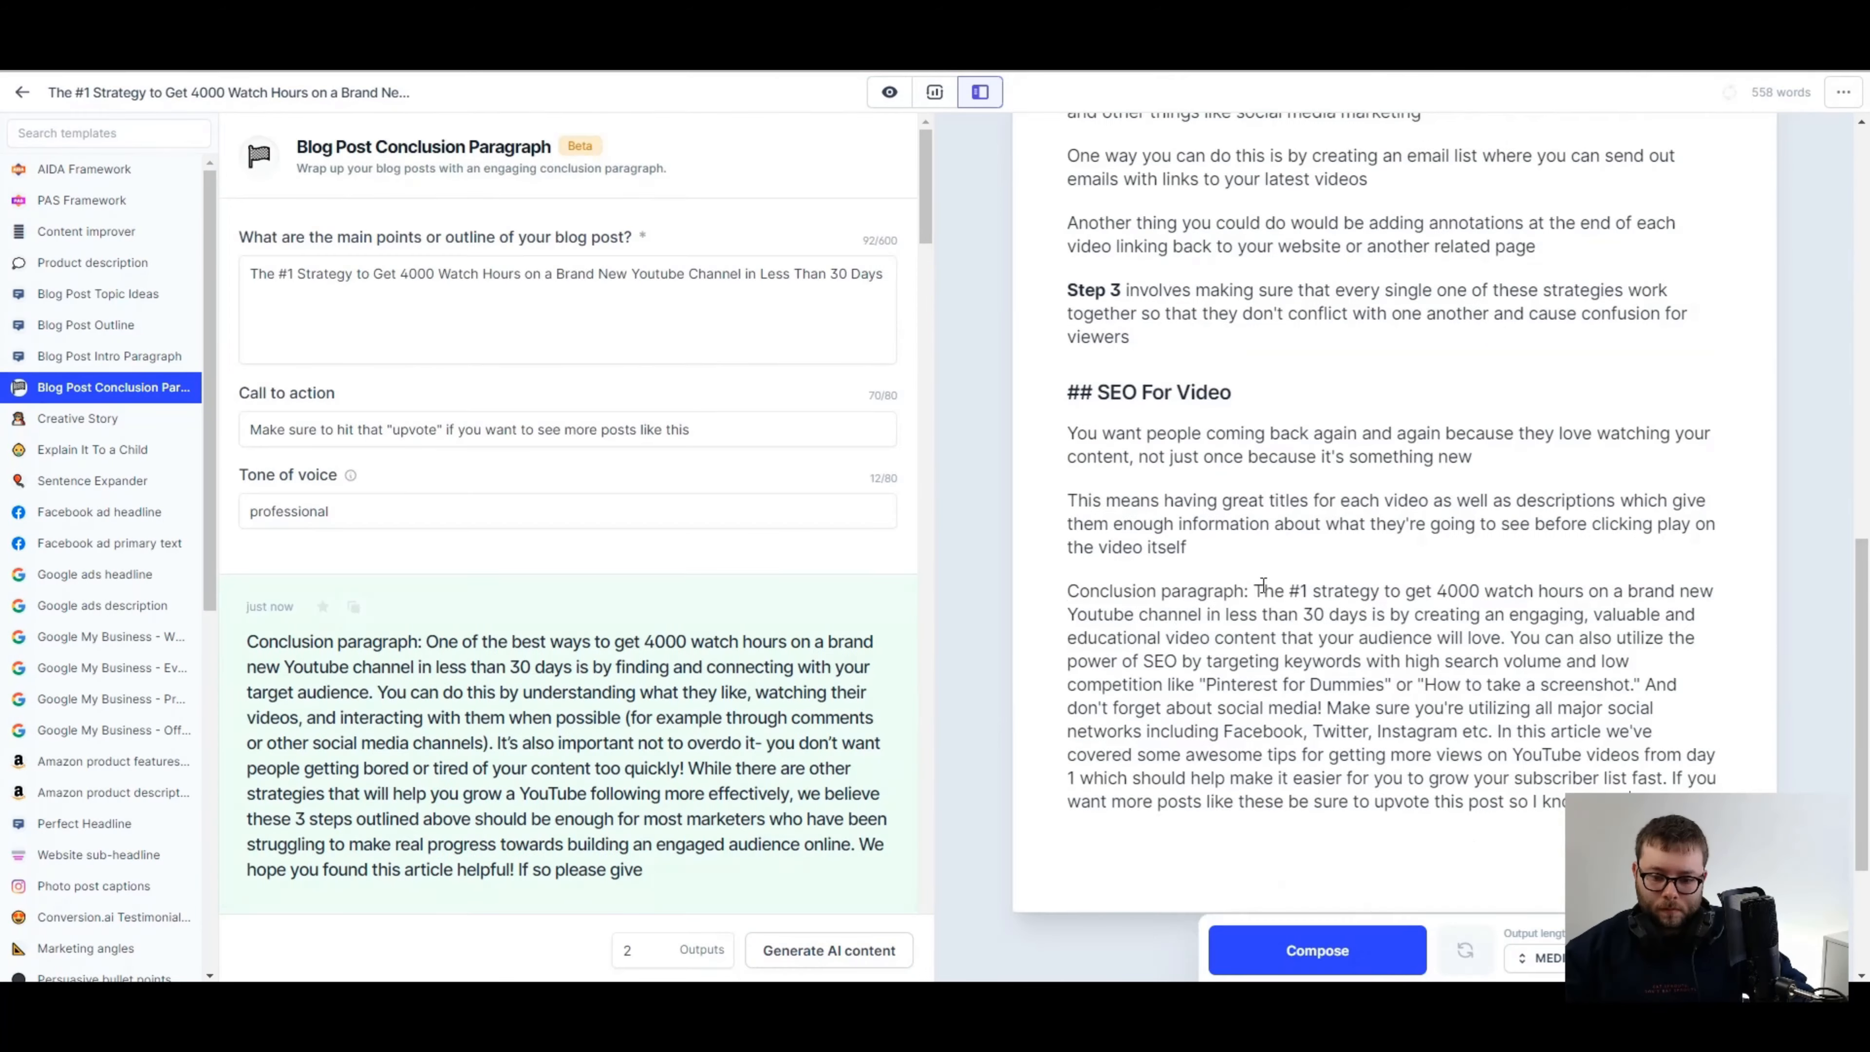
- Look through the assembled article, highlighting the text under the first heading and the passage near the end
{"action": "scroll", "coordinate": [1178, 663], "scroll_direction": "up", "scroll_amount": 15}
{"action": "scroll", "coordinate": [1251, 516], "scroll_direction": "down", "scroll_amount": 6}
{"action": "left_click_drag", "start_coordinate": [1082, 372], "coordinate": [1309, 398]}
{"action": "right_click", "coordinate": [1311, 407]}
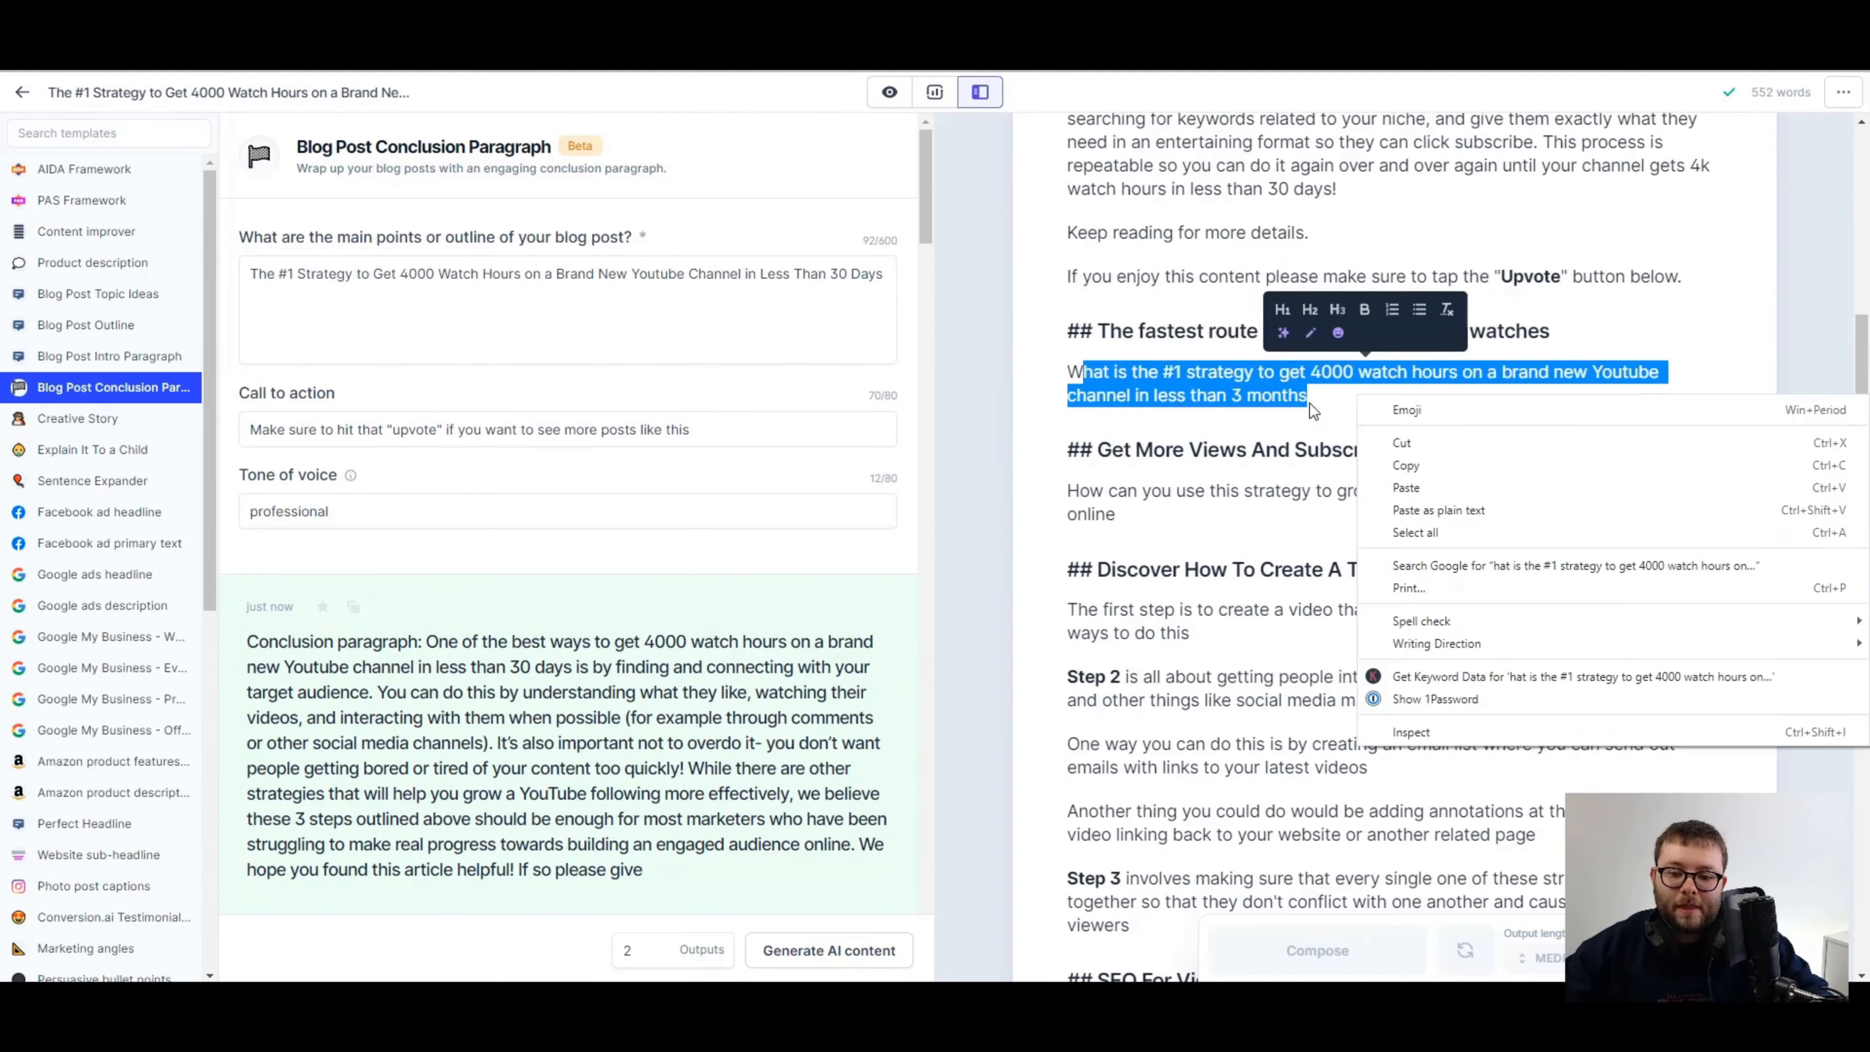
{"action": "scroll", "coordinate": [1277, 593], "scroll_direction": "down", "scroll_amount": 9}
{"action": "left_click_drag", "start_coordinate": [1069, 338], "coordinate": [1277, 593]}
{"action": "scroll", "coordinate": [1277, 593], "scroll_direction": "up", "scroll_amount": 9}
- Switch to the document-only view, compose AI text after the first section's question and delete the surplus ending
{"action": "left_click", "coordinate": [889, 93]}
{"action": "left_click", "coordinate": [1027, 404]}
{"action": "left_click", "coordinate": [850, 950]}
{"action": "left_click_drag", "start_coordinate": [724, 583], "coordinate": [780, 635]}
{"action": "key", "text": "BackSpace"}
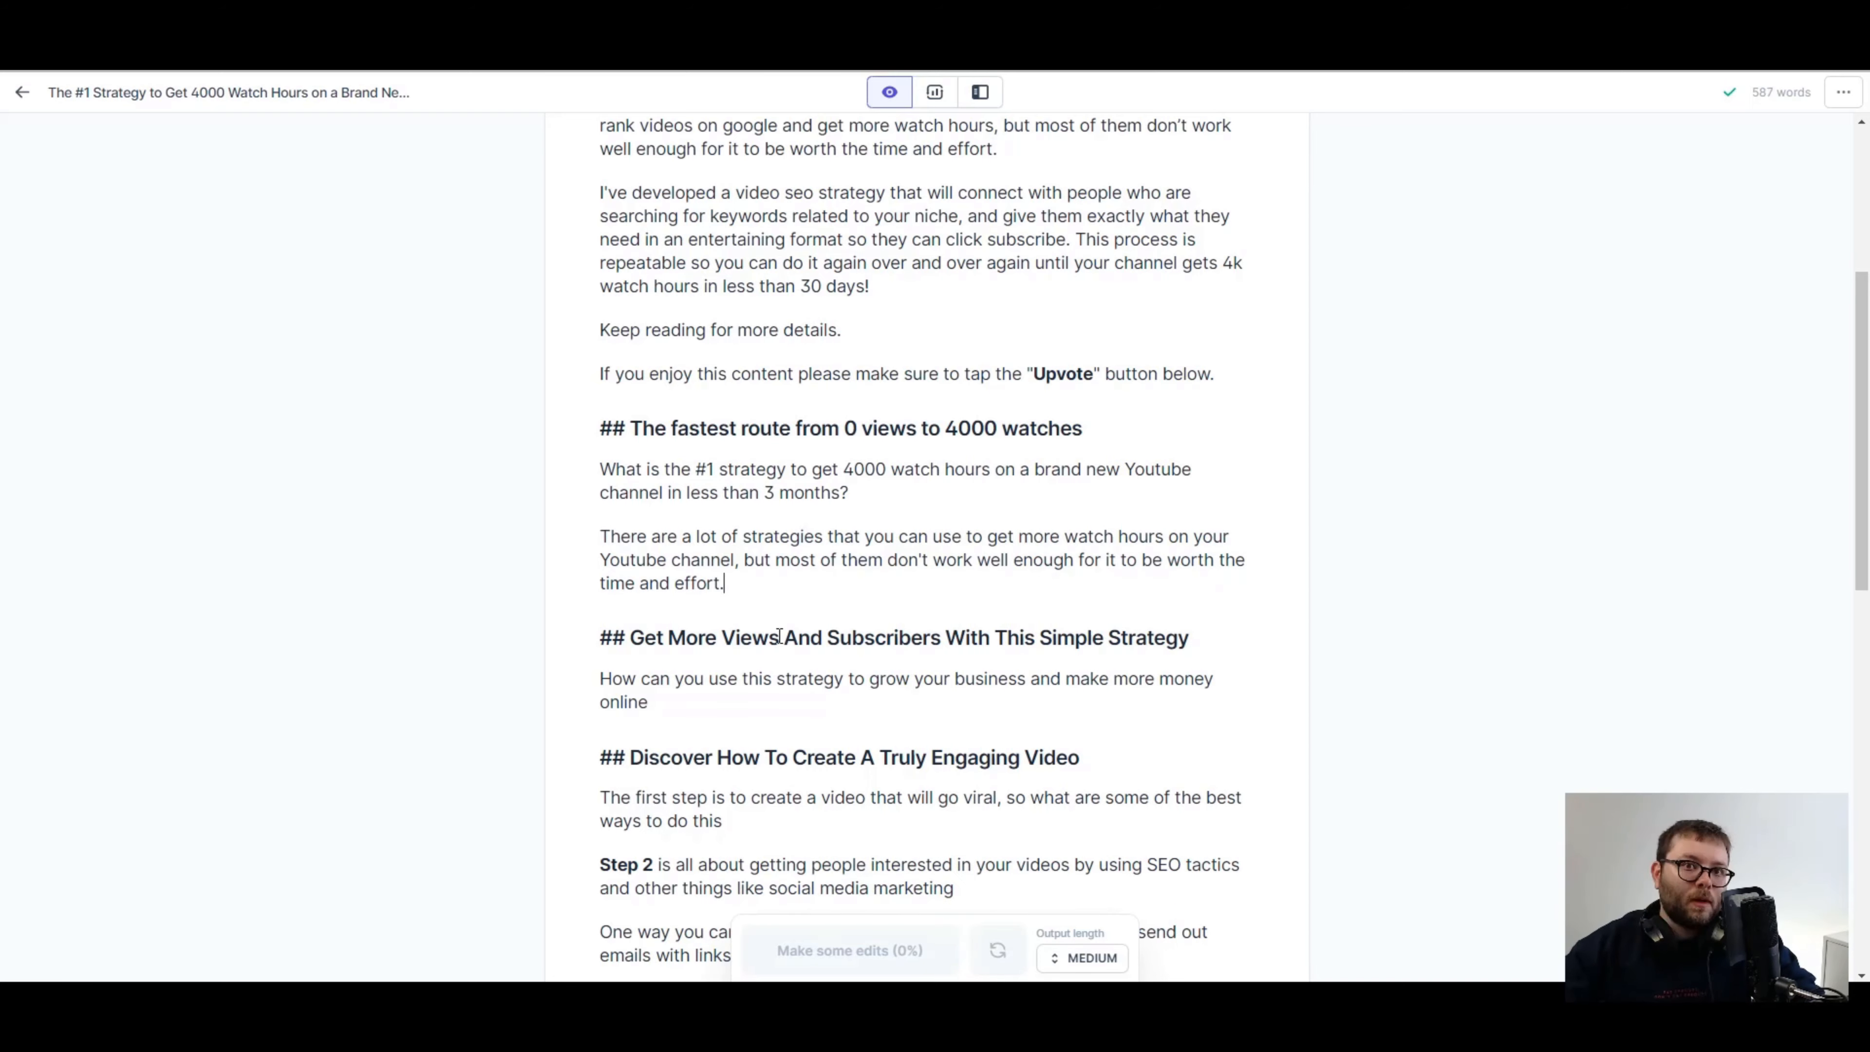
- Compose more AI text for the "Get More Views And Subscribers With This Simple Strategy" section and remove the unwanted part
{"action": "left_click", "coordinate": [828, 950]}
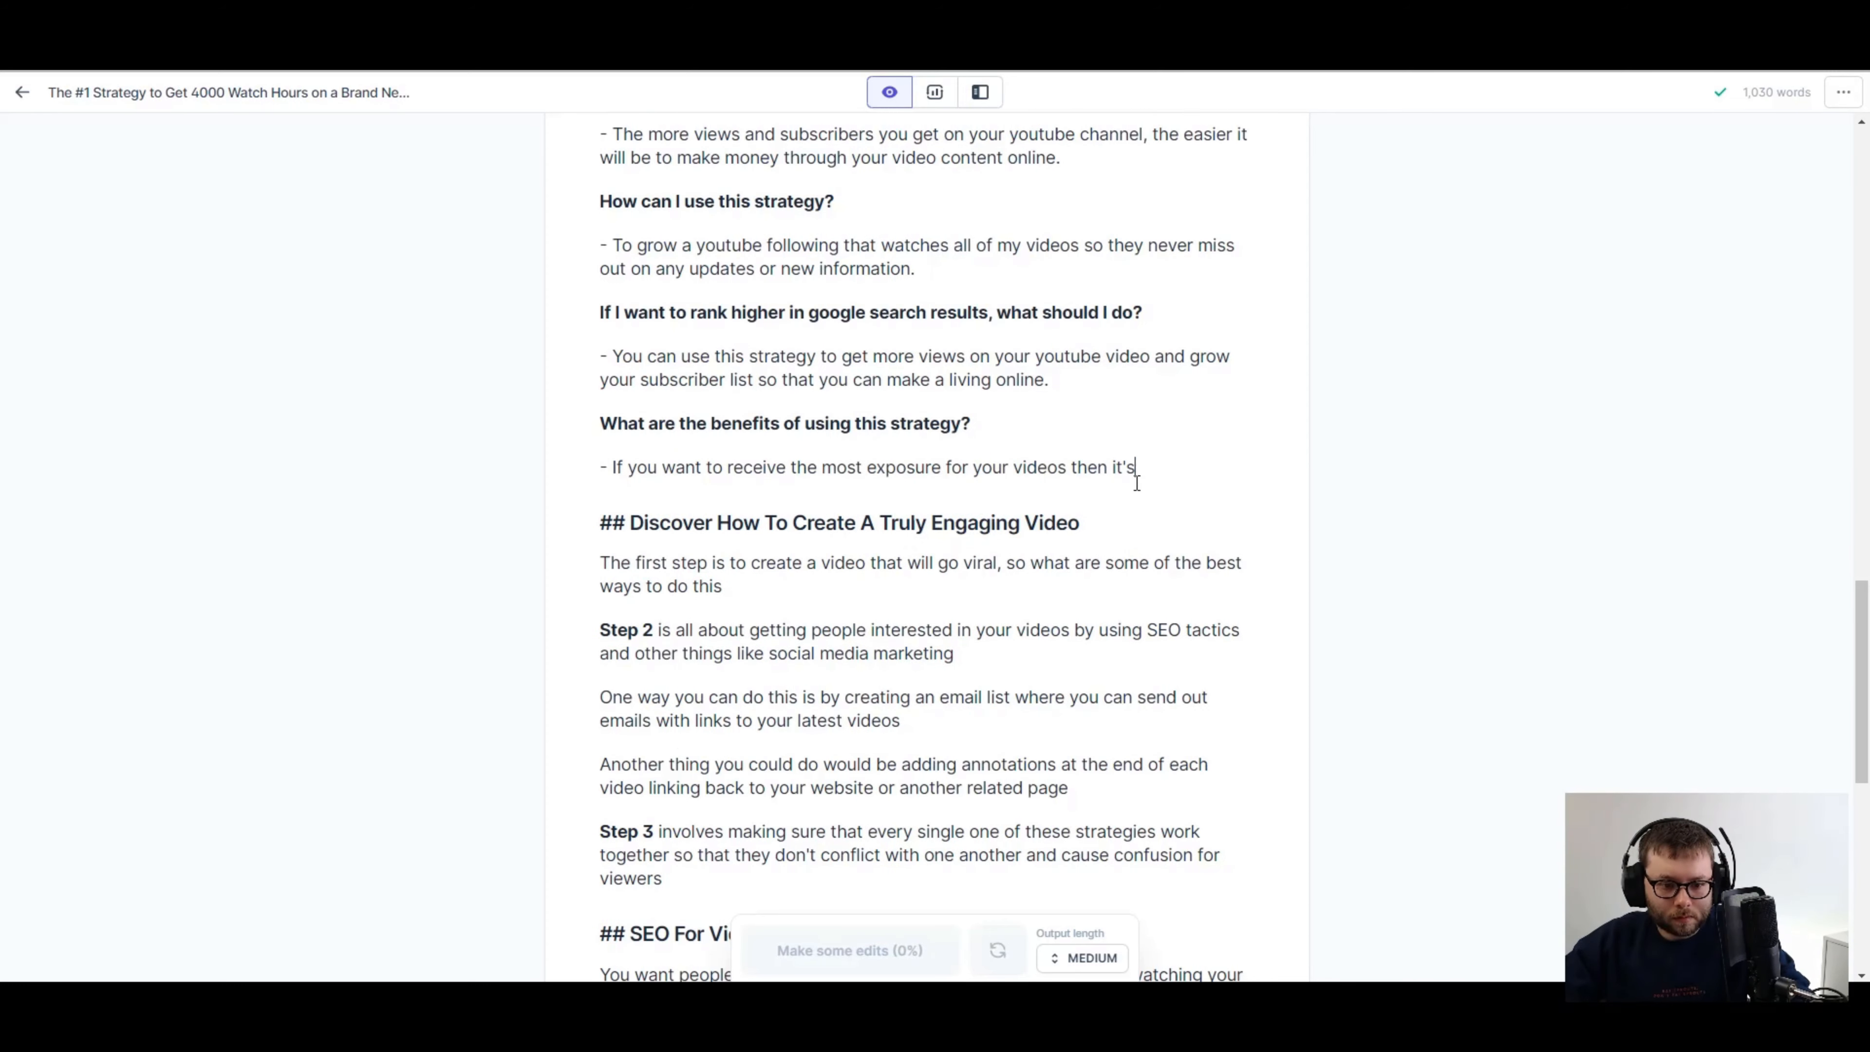
{"action": "left_click", "coordinate": [898, 941]}
{"action": "left_click", "coordinate": [735, 593]}
{"action": "left_click", "coordinate": [869, 949]}
{"action": "left_click_drag", "start_coordinate": [1066, 769], "coordinate": [559, 722]}
{"action": "key", "text": "BackSpace"}
{"action": "scroll", "coordinate": [736, 590], "scroll_direction": "down", "scroll_amount": 3}
- Compose AI text after the "The first step is to create a video that will go viral" paragraph and delete the surplus text
{"action": "left_click", "coordinate": [744, 510]}
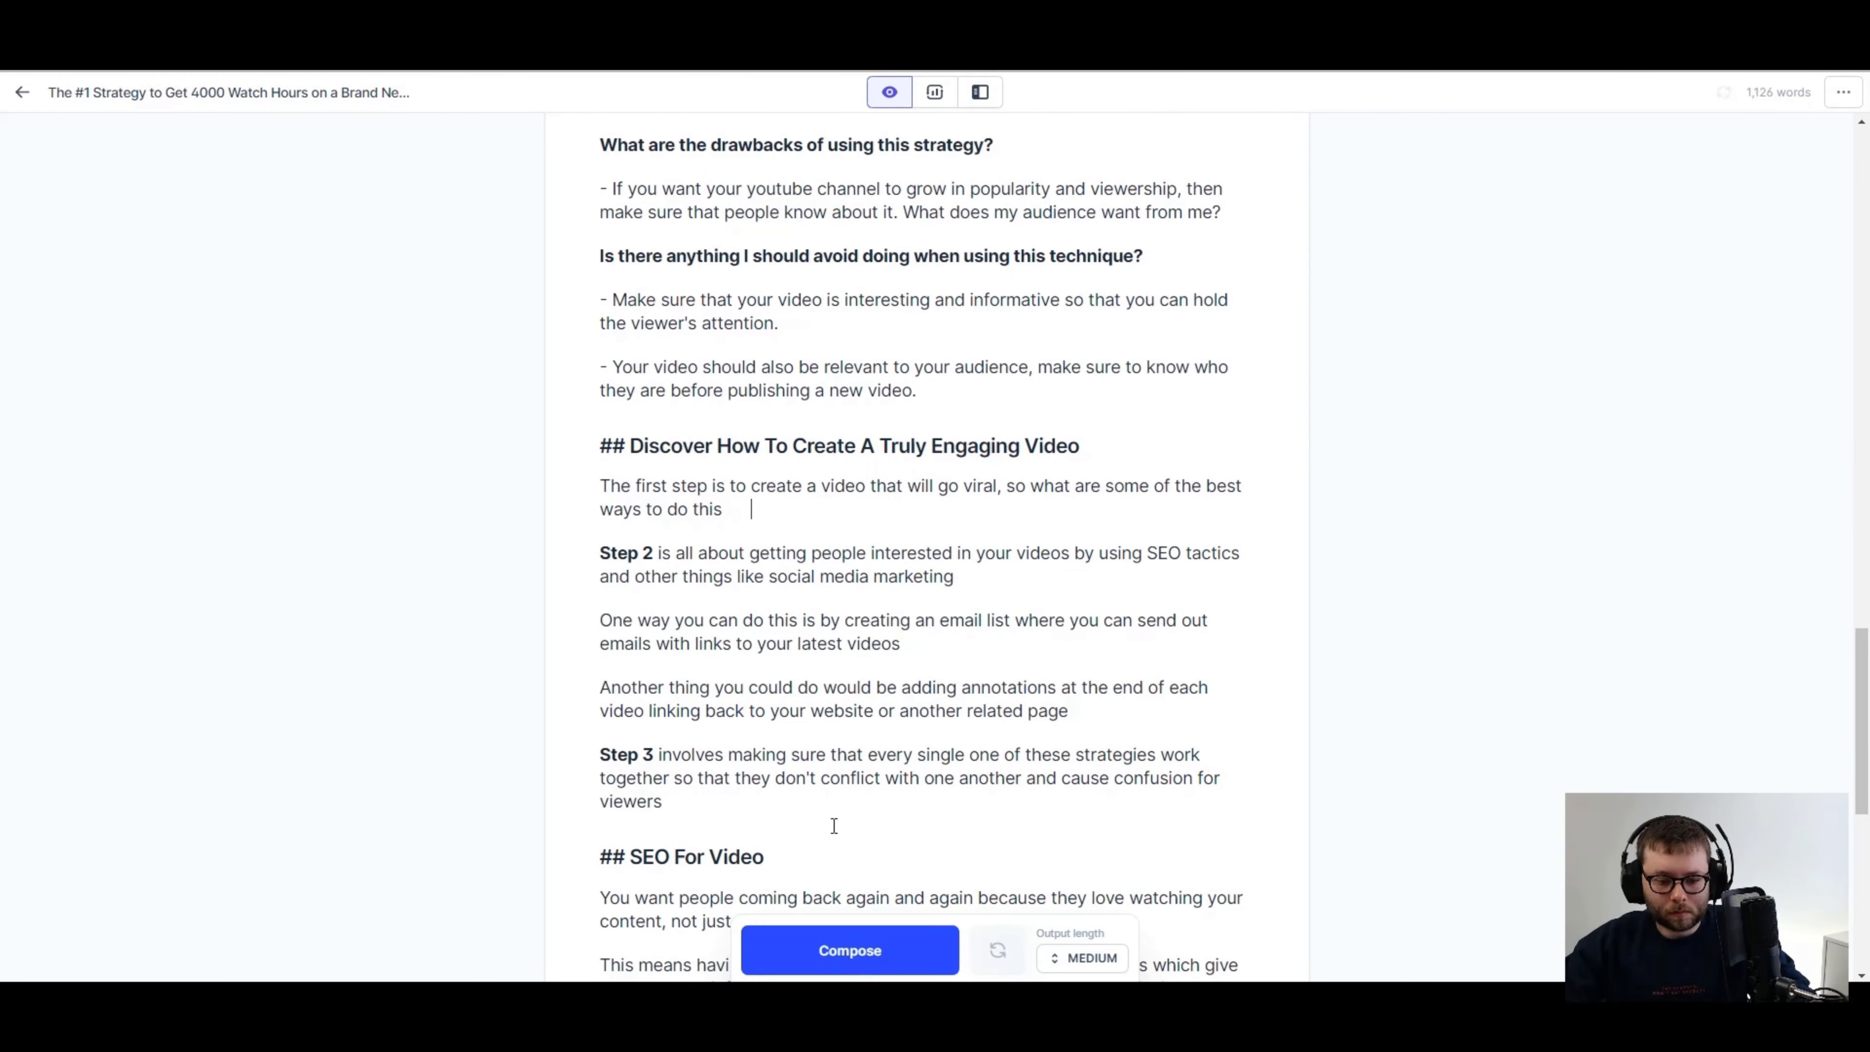
{"action": "left_click", "coordinate": [849, 950]}
{"action": "left_click_drag", "start_coordinate": [994, 668], "coordinate": [573, 651]}
{"action": "key", "text": "BackSpace"}
{"action": "key", "text": "BackSpace"}
- Add missing full stops to the paragraphs further down and compose another AI passage, removing its stray trailing characters
{"action": "scroll", "coordinate": [1053, 634], "scroll_direction": "down", "scroll_amount": 1}
{"action": "left_click", "coordinate": [1053, 597]}
{"action": "type", "text": "."}
{"action": "left_click", "coordinate": [1053, 661]}
{"action": "type", "text": ".."}
{"action": "left_click", "coordinate": [872, 949]}
{"action": "key", "text": "BackSpace"}
{"action": "key", "text": "BackSpace"}
- Delete the unwanted composed passage near the end of the article and return to its title
{"action": "scroll", "coordinate": [722, 689], "scroll_direction": "down", "scroll_amount": 3}
{"action": "left_click_drag", "start_coordinate": [720, 689], "coordinate": [598, 549]}
{"action": "key", "text": "BackSpace"}
{"action": "left_click", "coordinate": [733, 548]}
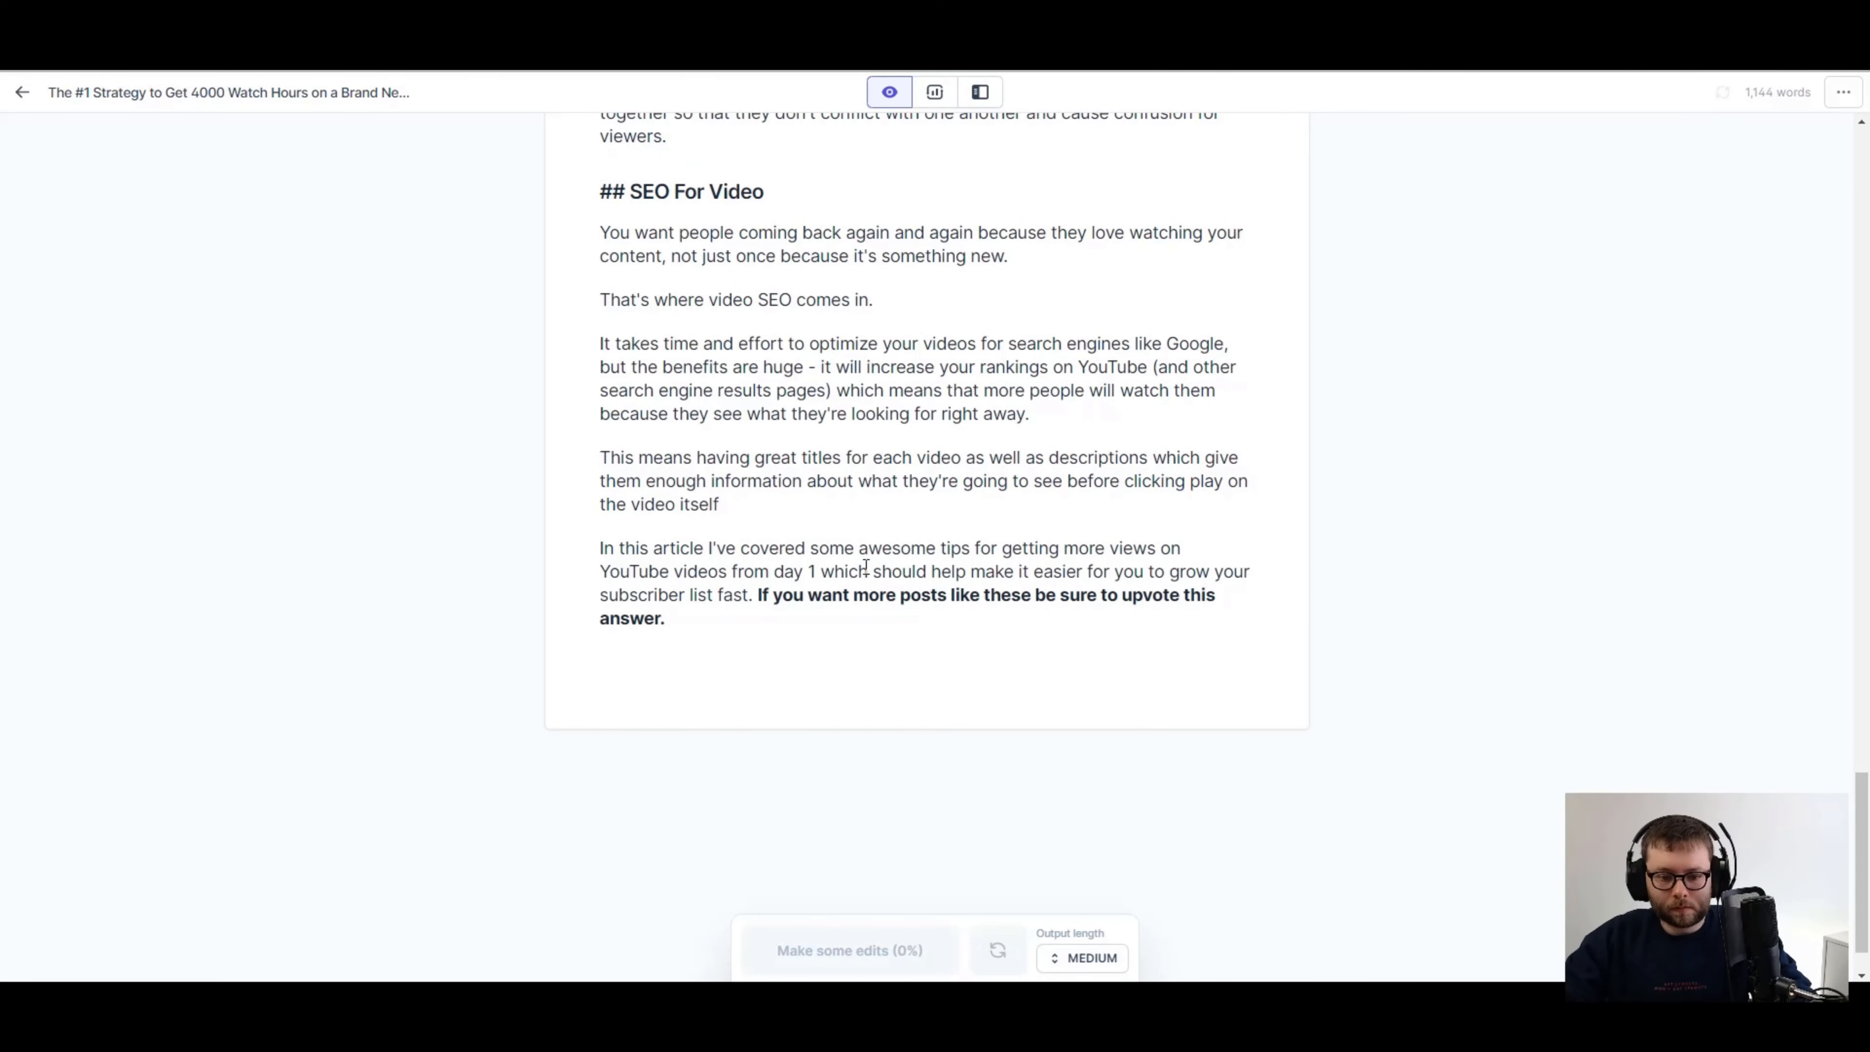
{"action": "scroll", "coordinate": [866, 567], "scroll_direction": "up", "scroll_amount": 20}
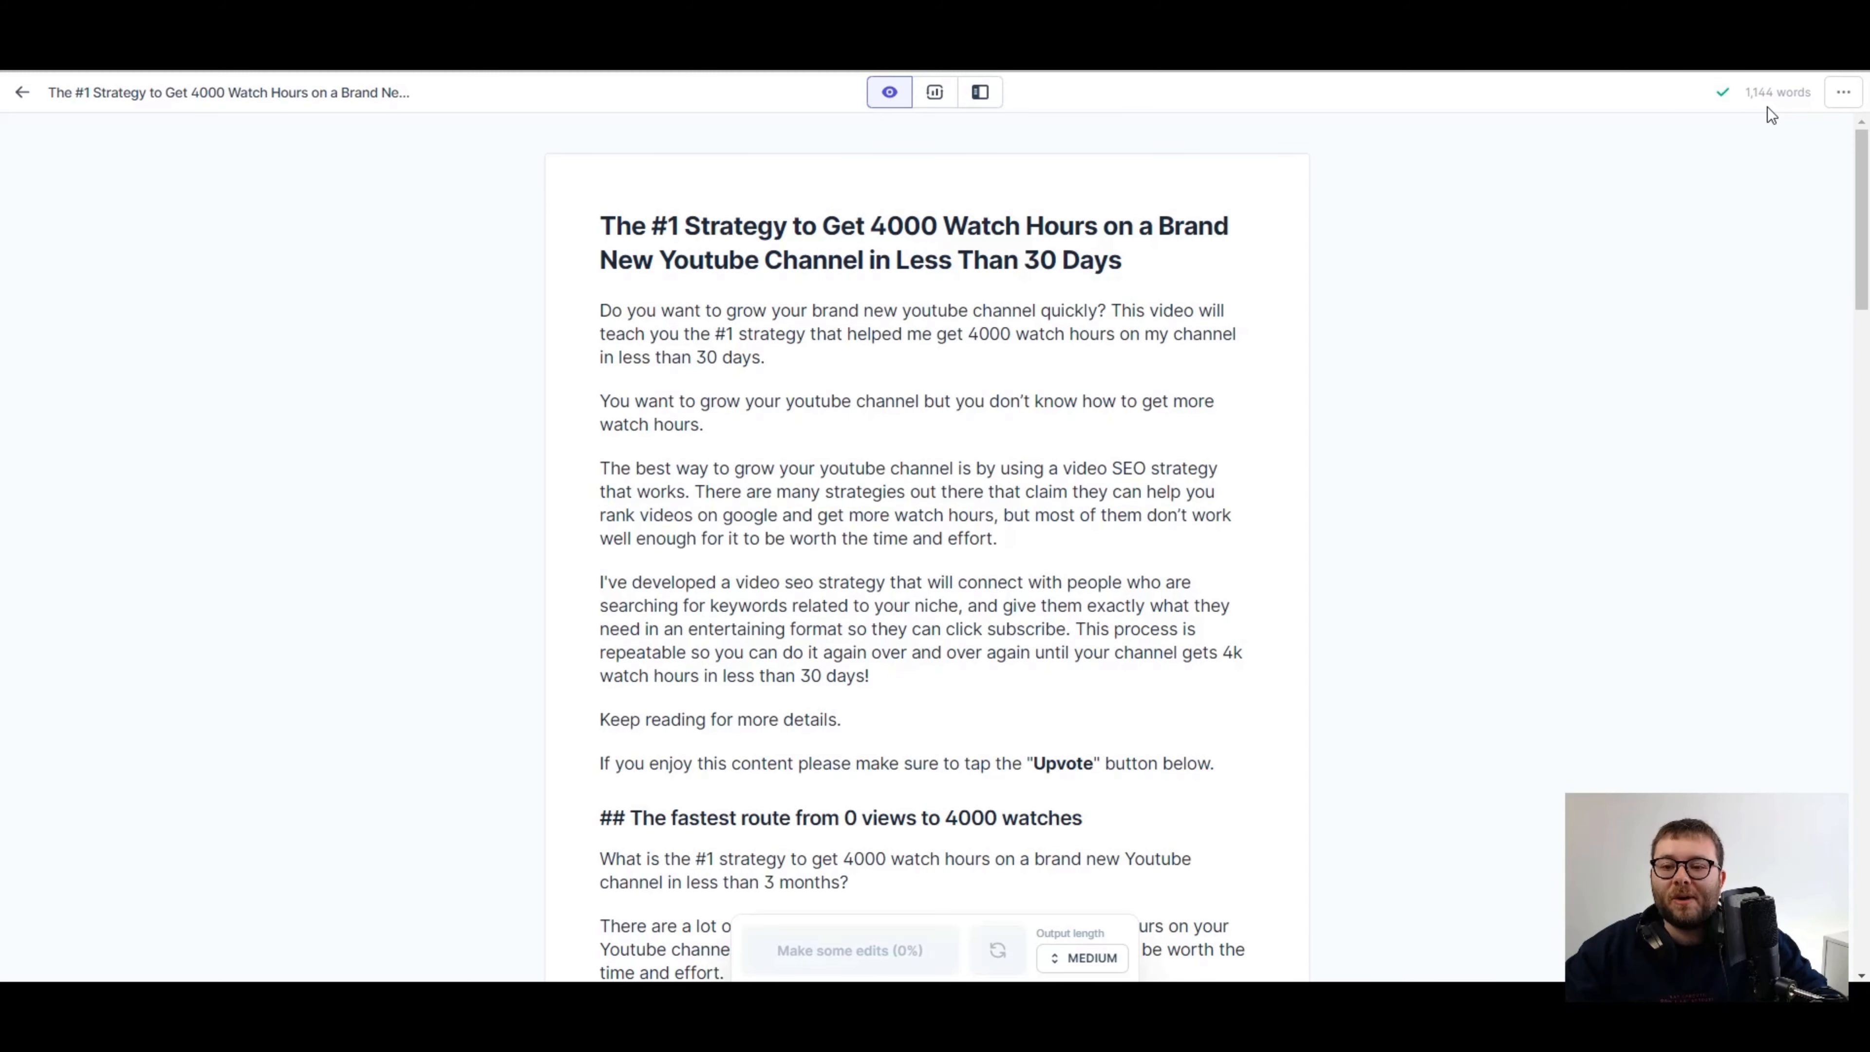
- Copy the entire finished article and, on Quora, paste it as the answer to the question about getting 4000 watch hours
{"action": "mouse_move", "coordinate": [1770, 101]}
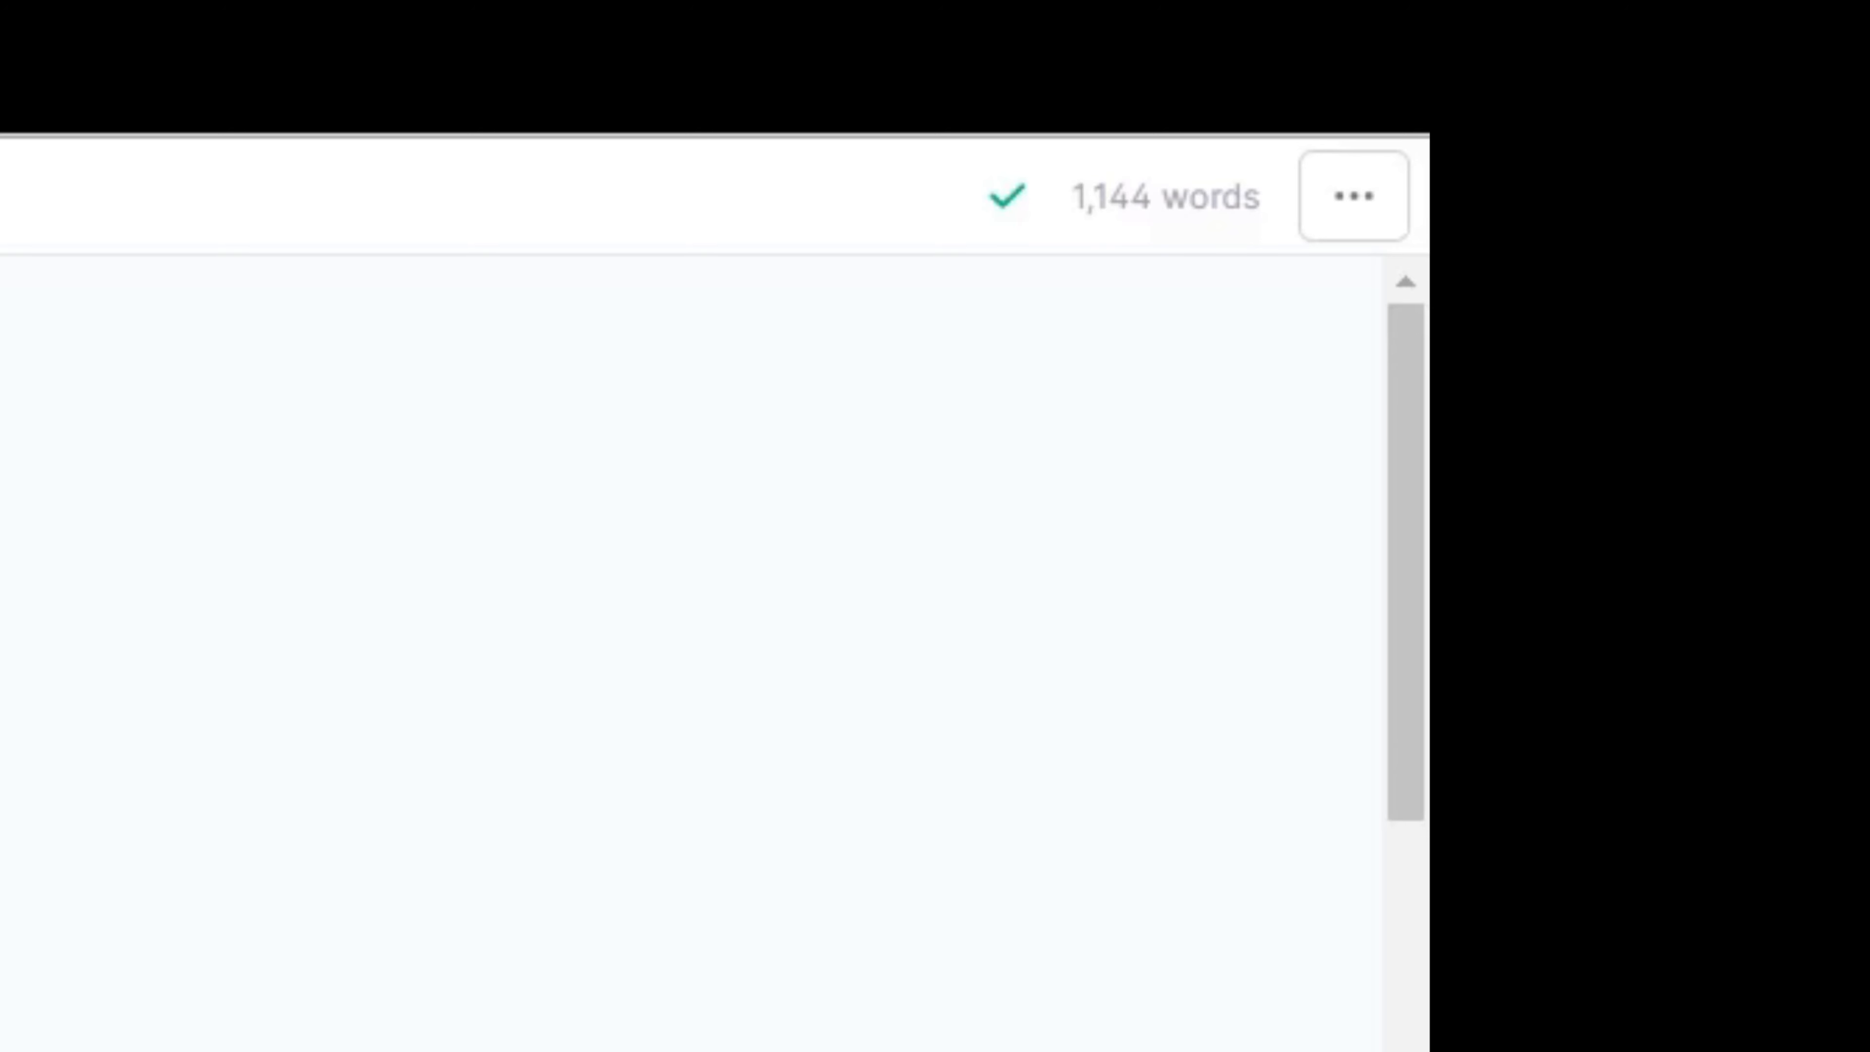
{"action": "scroll", "coordinate": [692, 648], "scroll_direction": "down", "scroll_amount": 5}
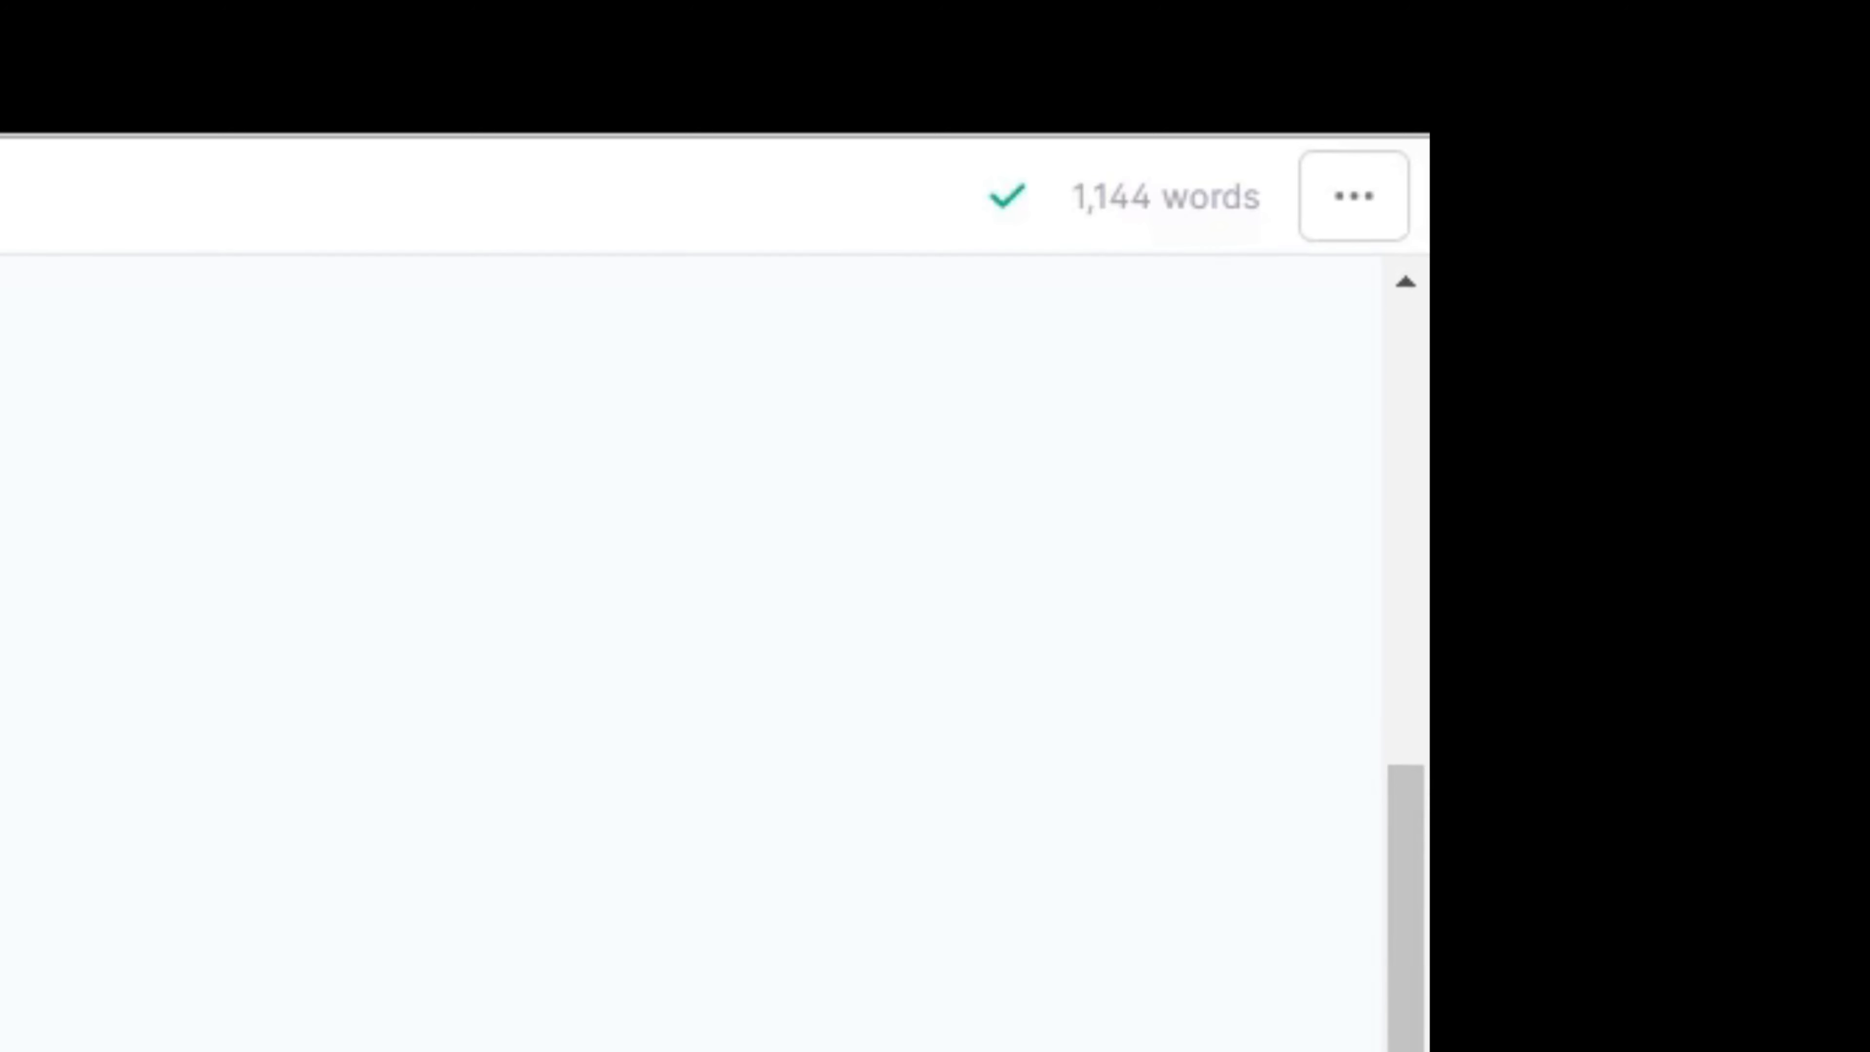
{"action": "scroll", "coordinate": [1057, 587], "scroll_direction": "down", "scroll_amount": 15}
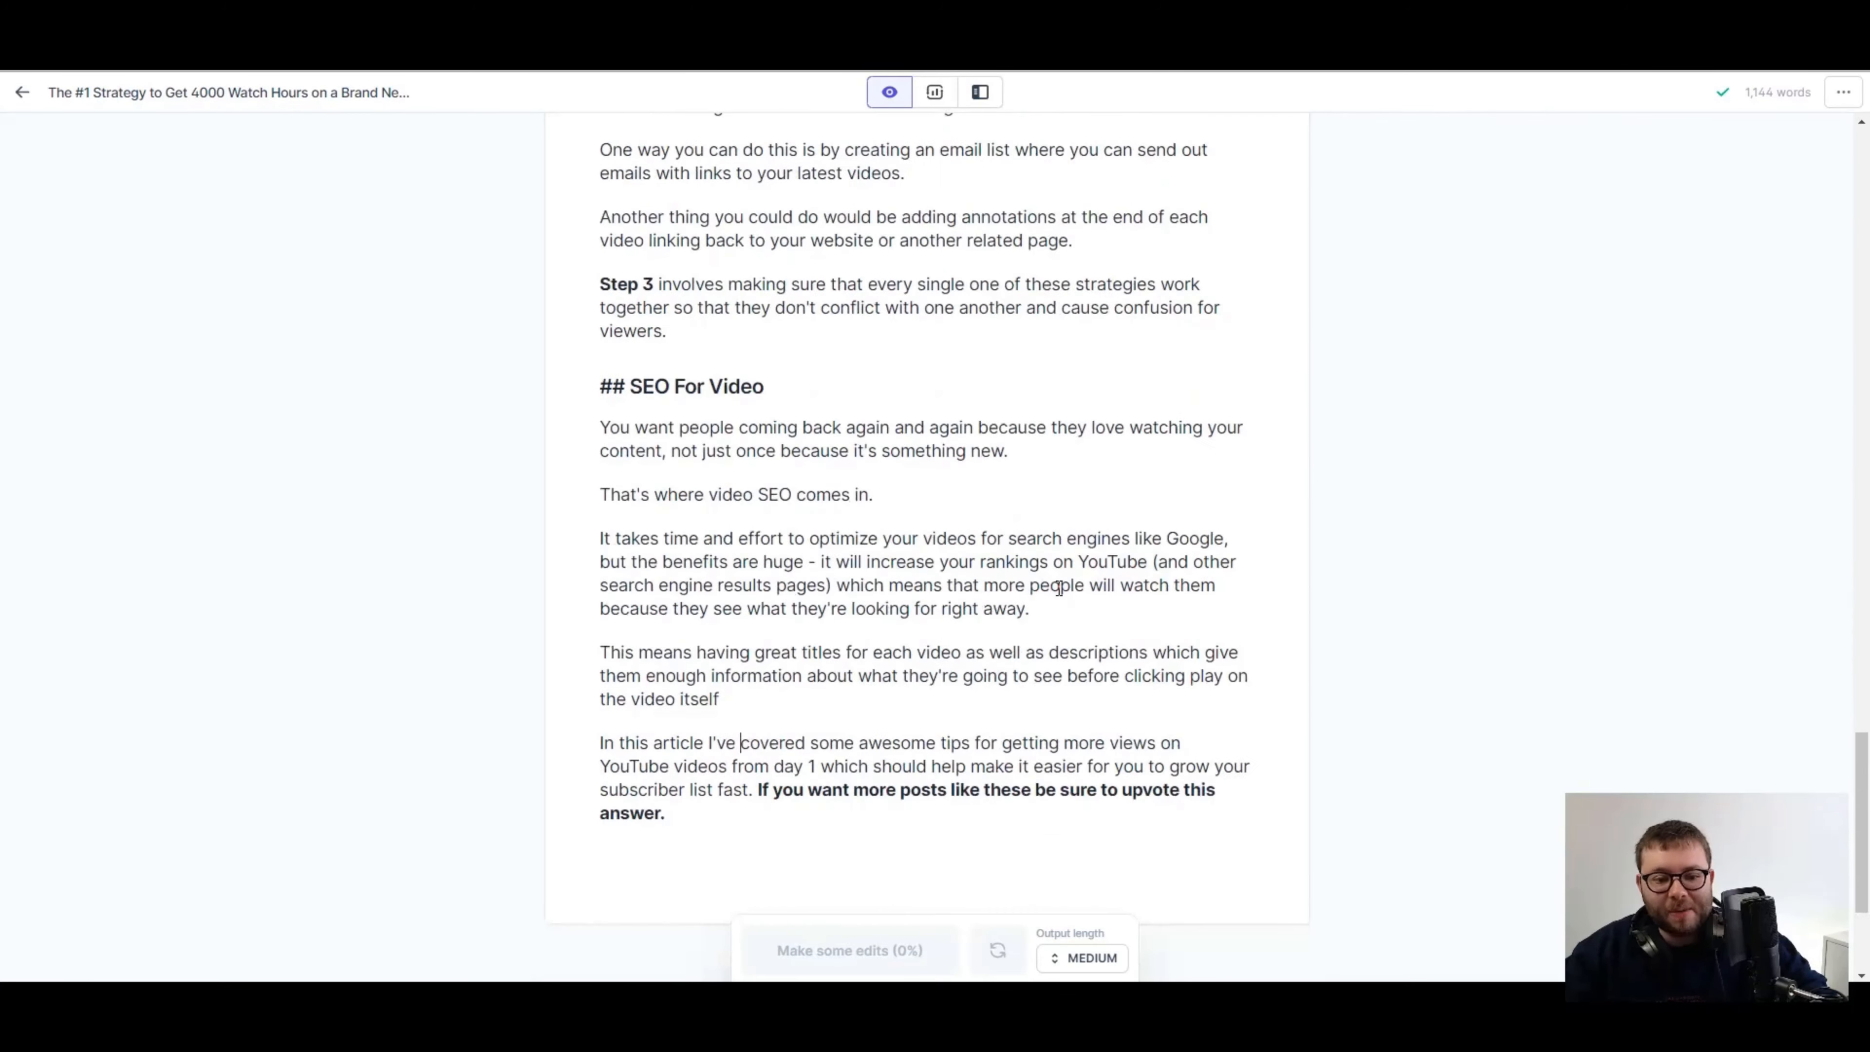
{"action": "scroll", "coordinate": [1058, 587], "scroll_direction": "up", "scroll_amount": 15}
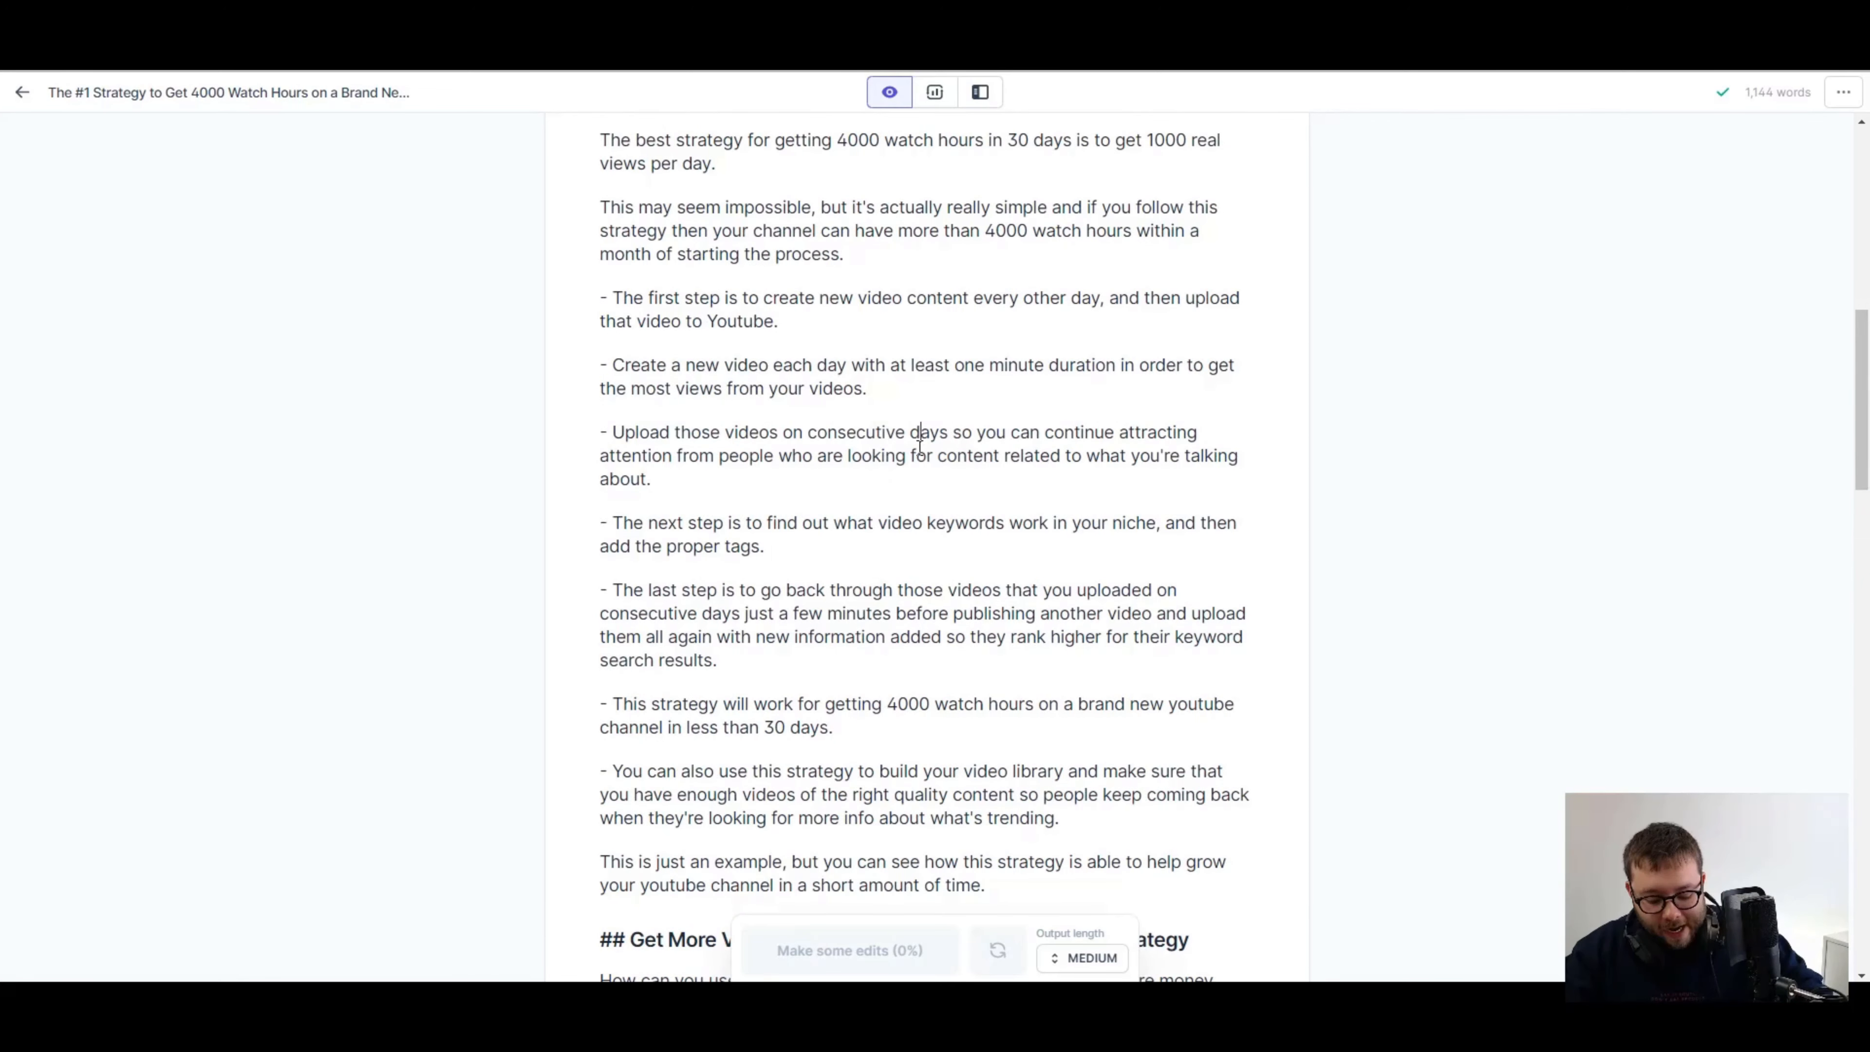
{"action": "key", "text": "ctrl+a"}
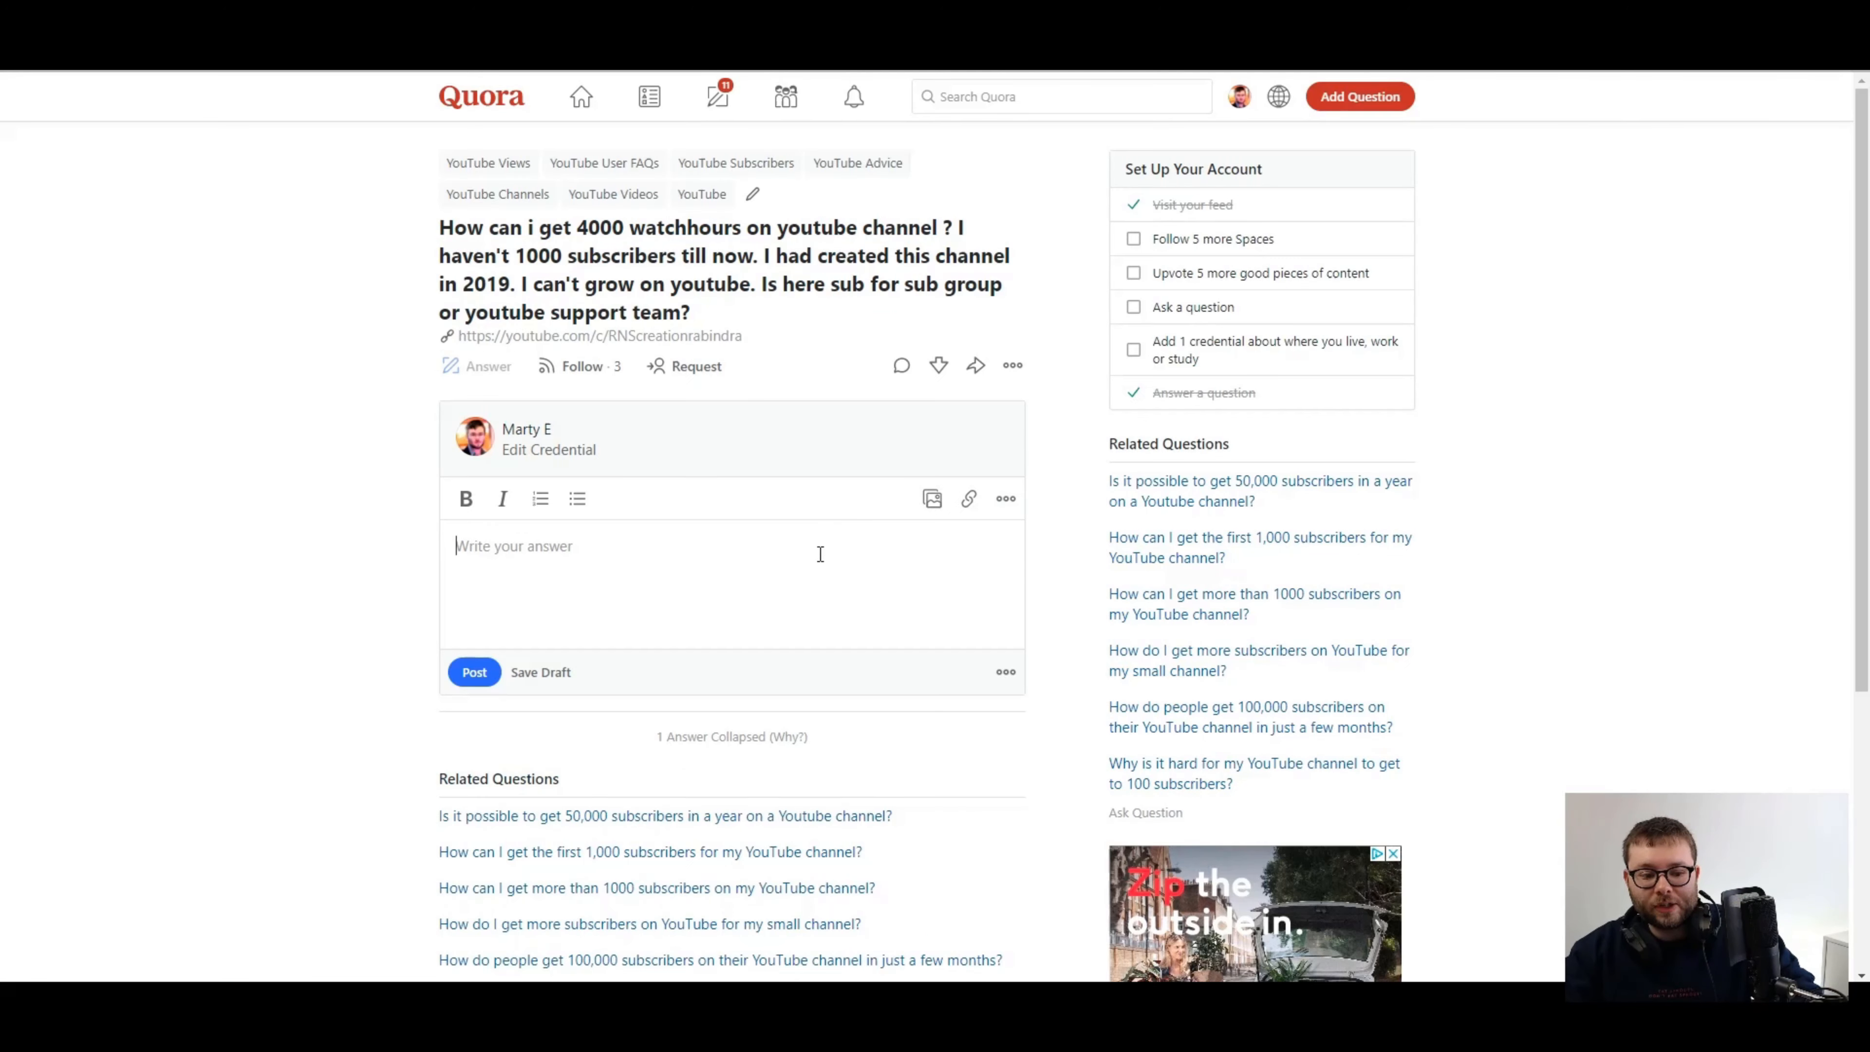
{"action": "key", "text": "ctrl+v"}
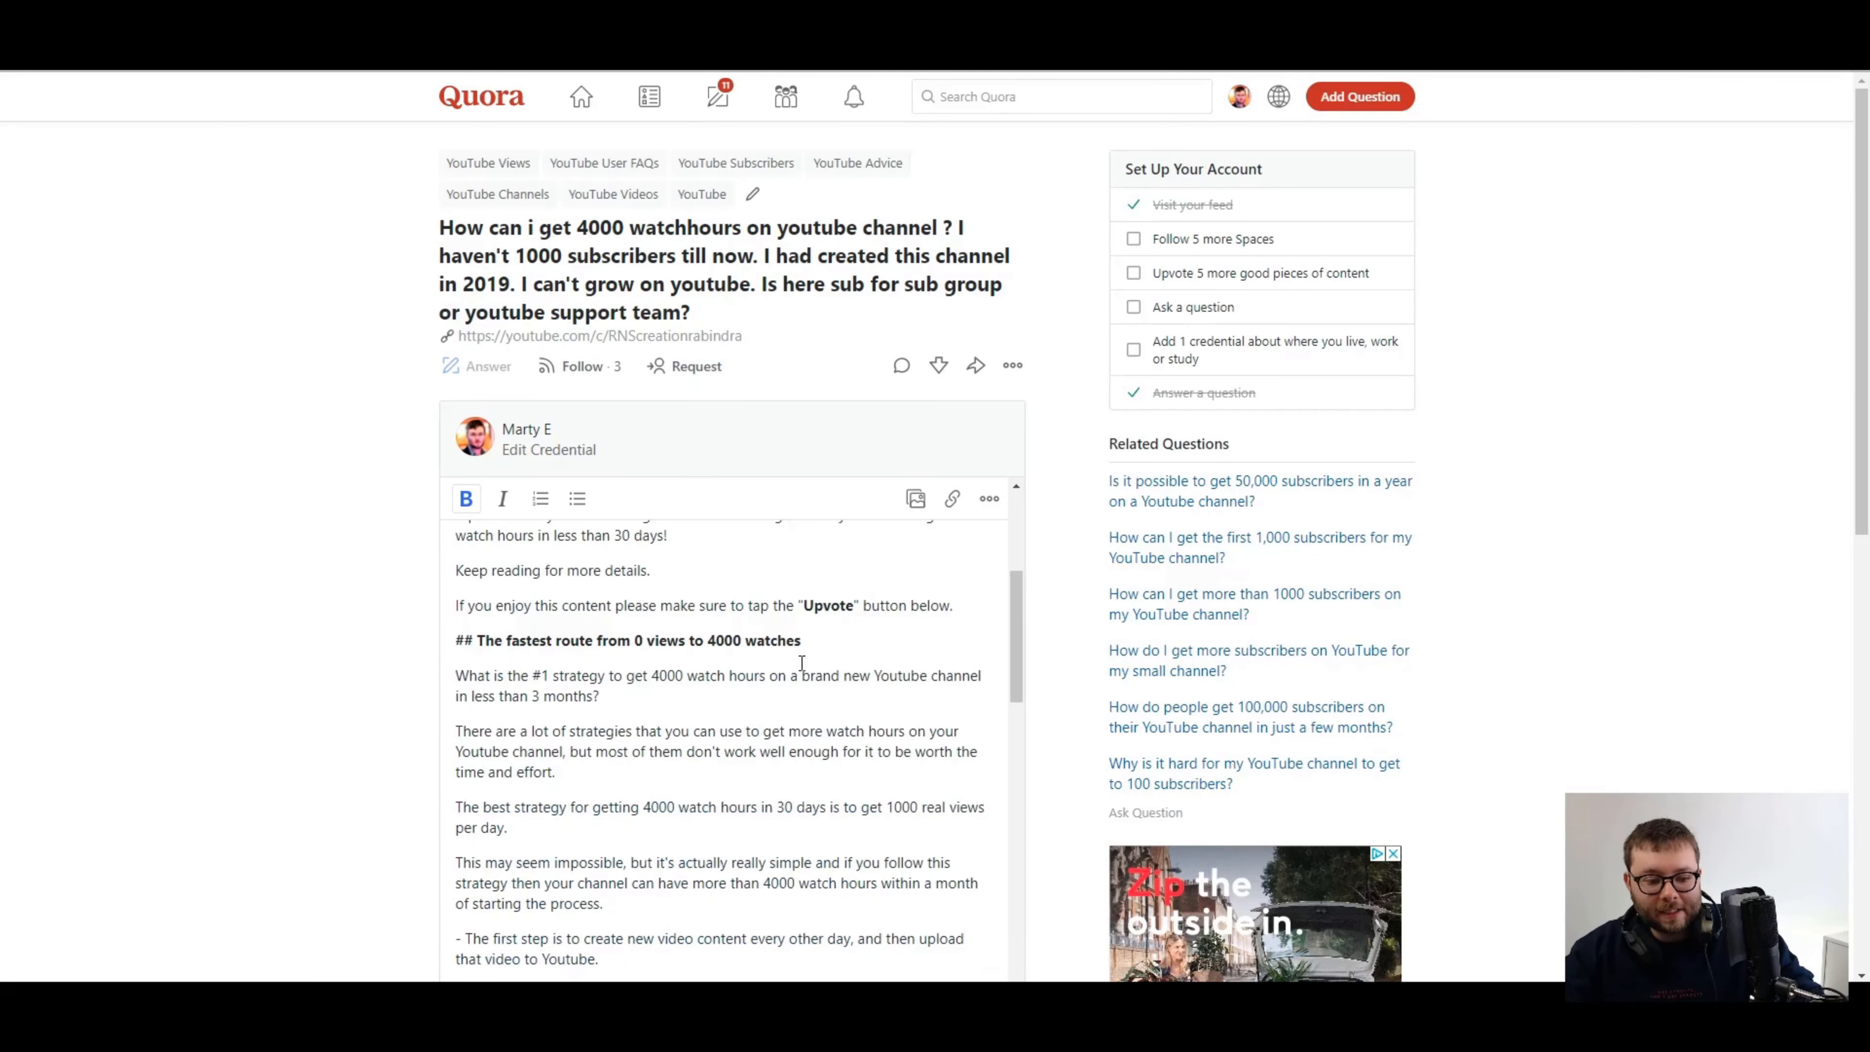
- Review the pasted Quora answer, post it and open the published answer
{"action": "scroll", "coordinate": [788, 670], "scroll_direction": "up", "scroll_amount": 4}
{"action": "scroll", "coordinate": [812, 679], "scroll_direction": "down", "scroll_amount": 7}
{"action": "scroll", "coordinate": [812, 679], "scroll_direction": "down", "scroll_amount": 15}
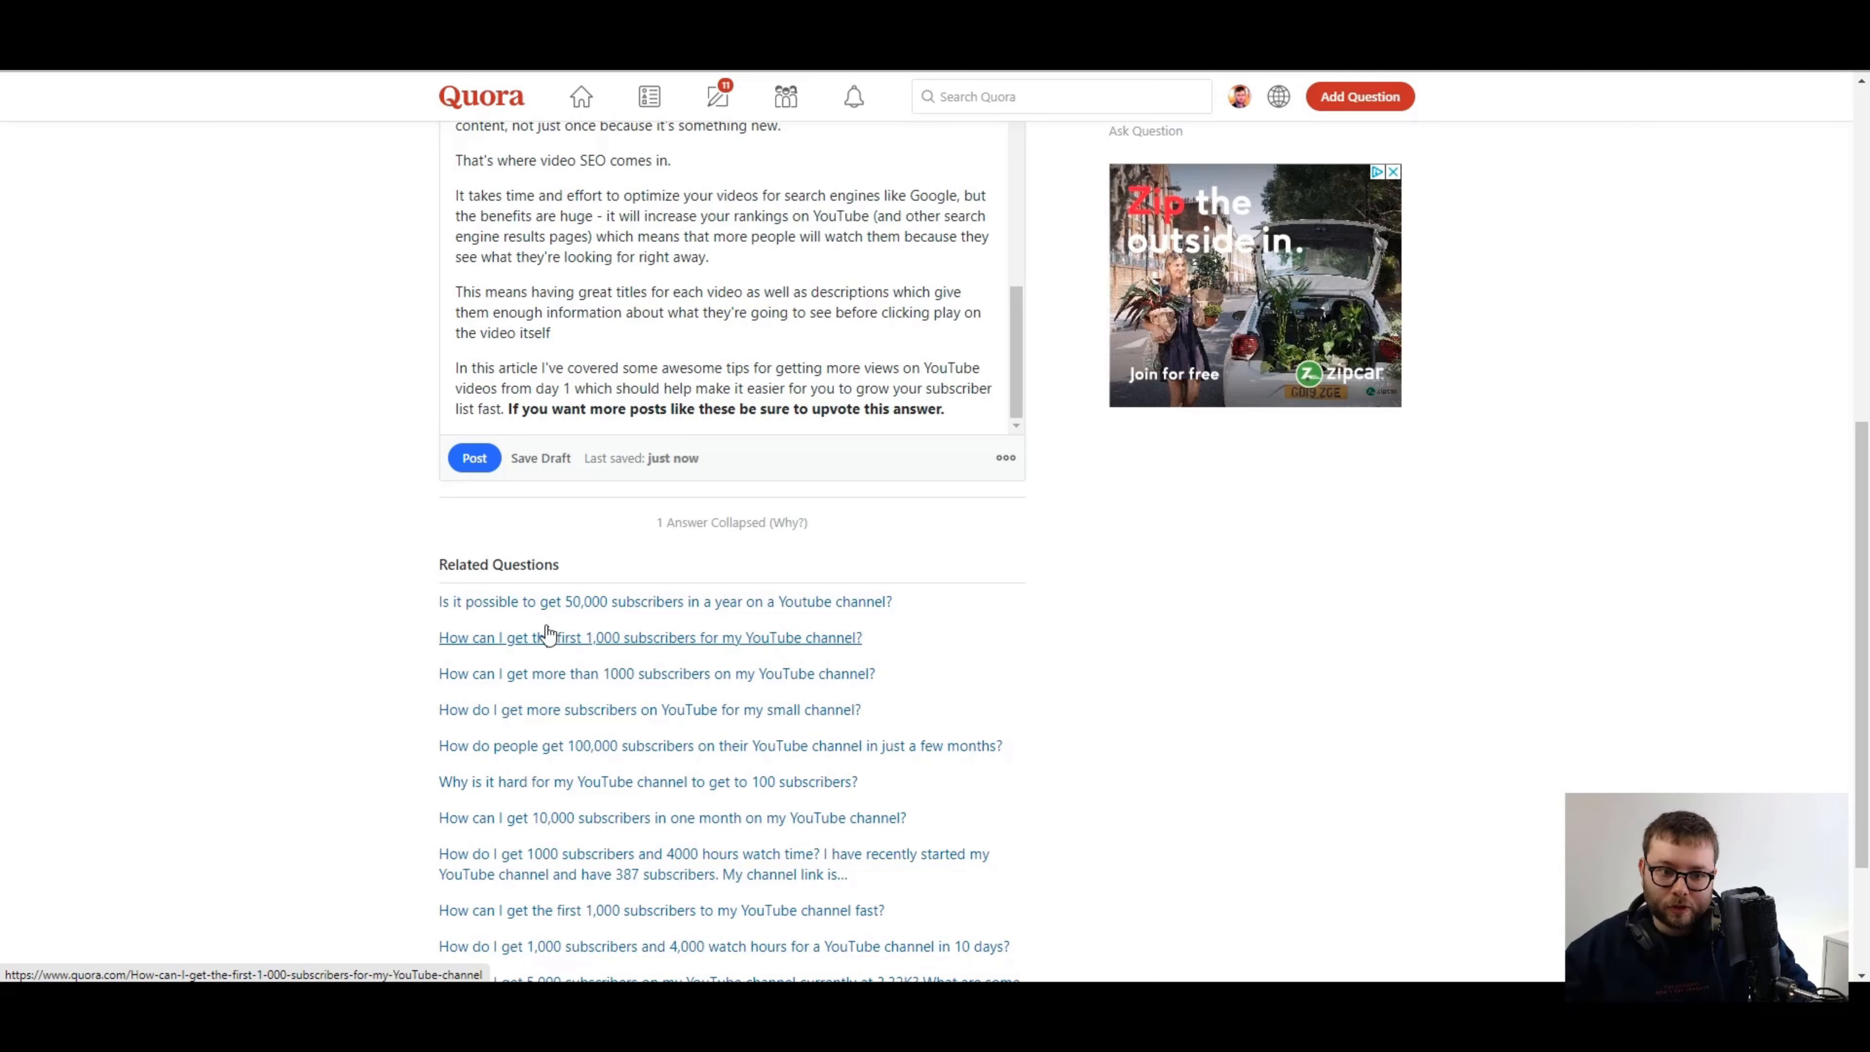
{"action": "scroll", "coordinate": [819, 721], "scroll_direction": "up", "scroll_amount": 10}
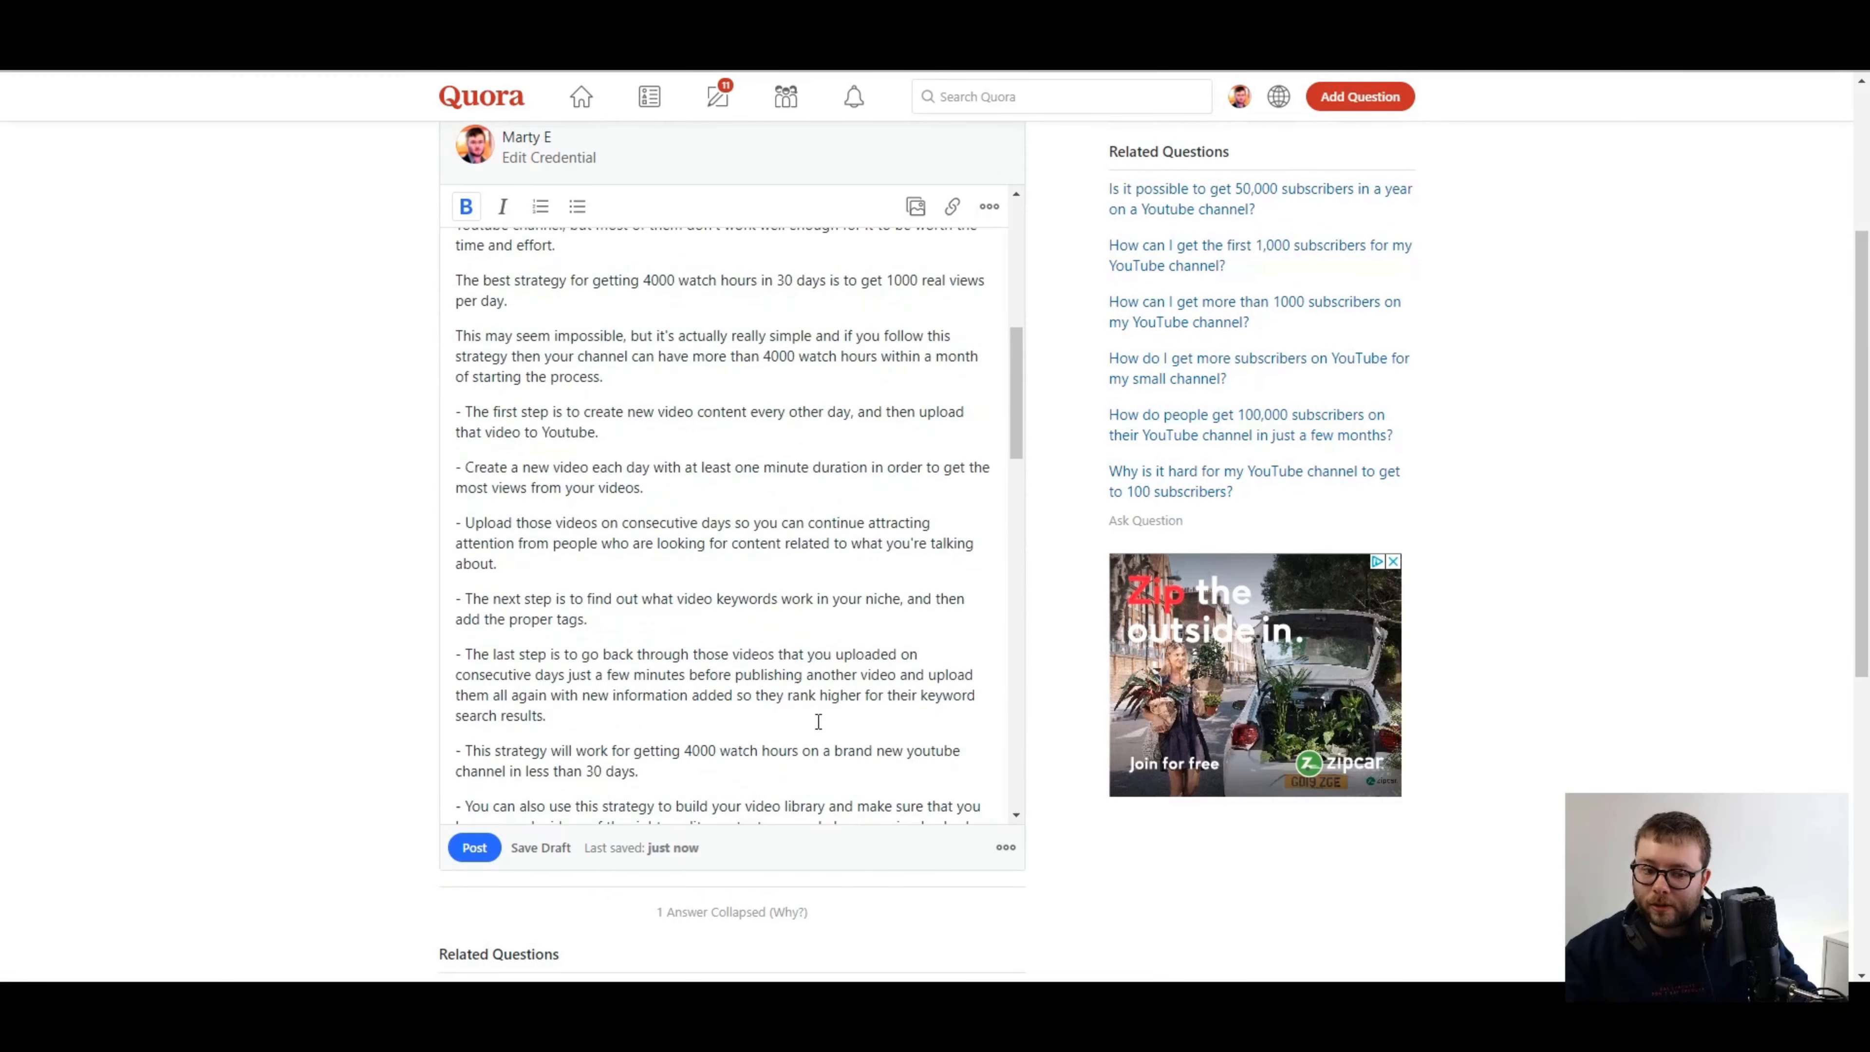
{"action": "scroll", "coordinate": [818, 721], "scroll_direction": "up", "scroll_amount": 2}
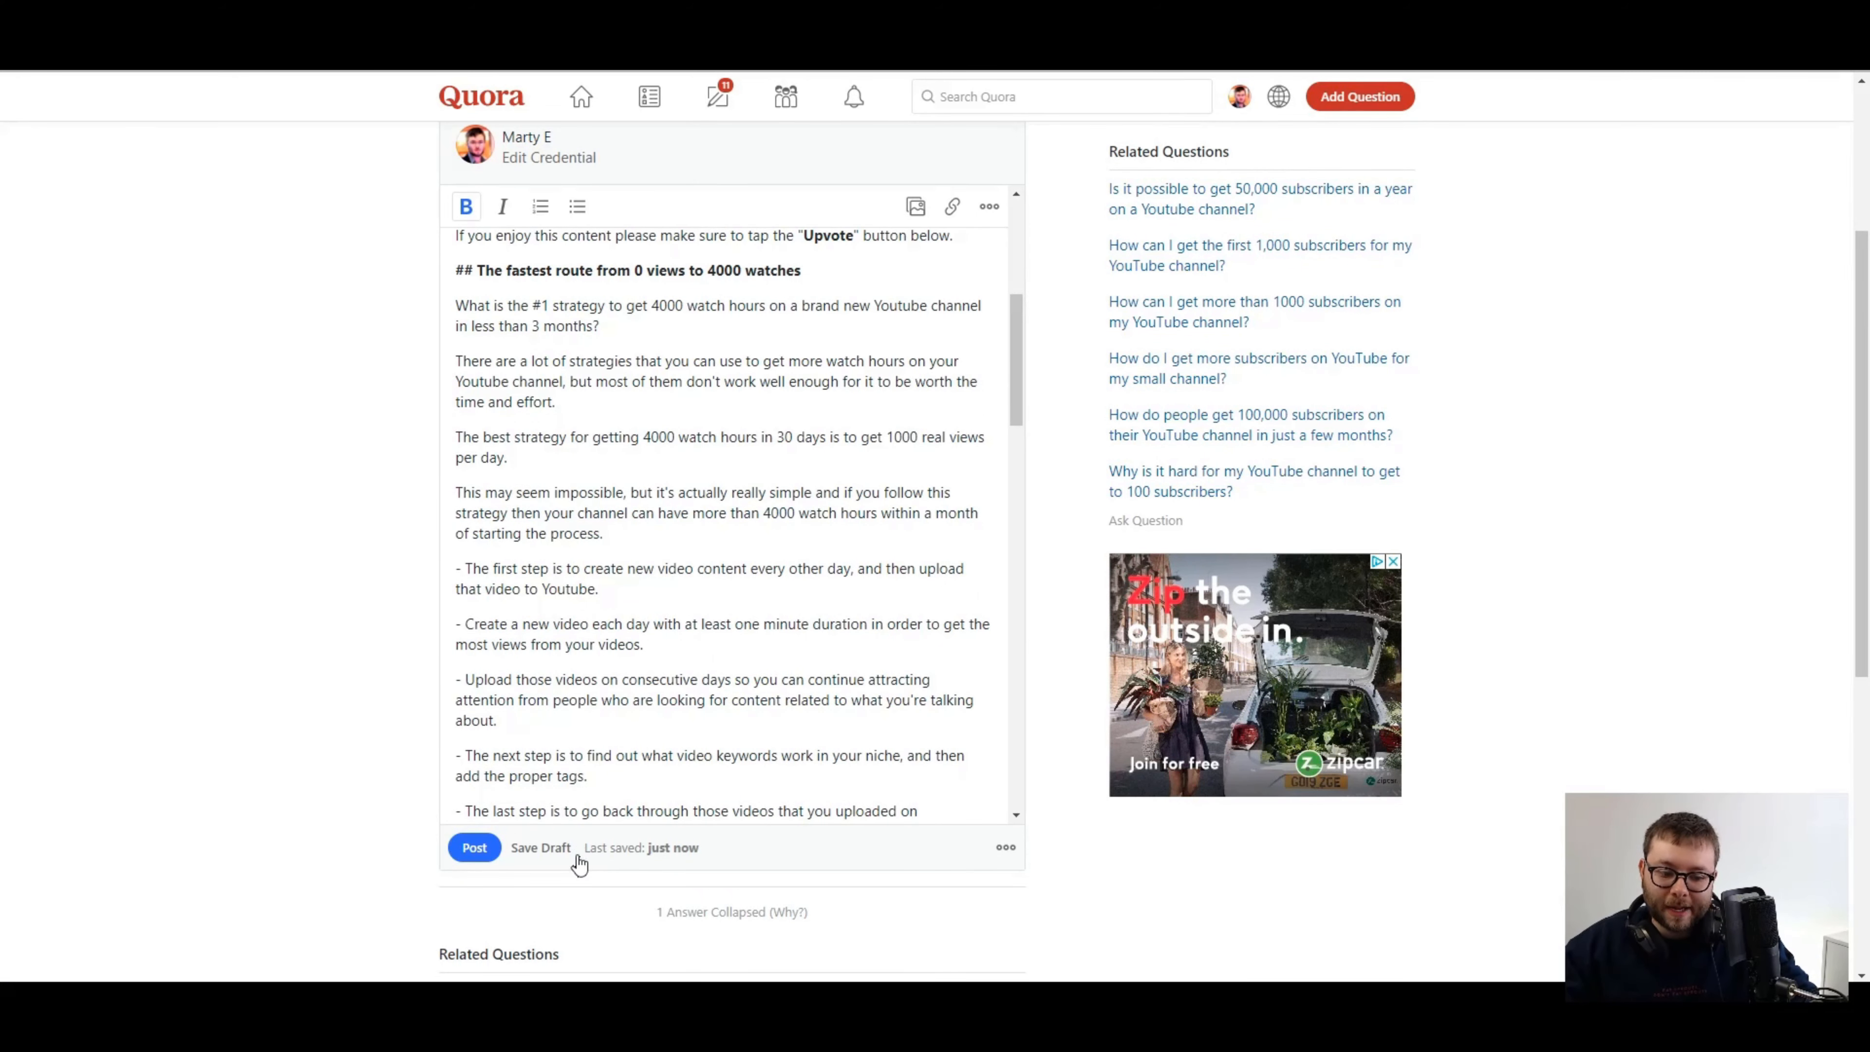
{"action": "left_click", "coordinate": [472, 849]}
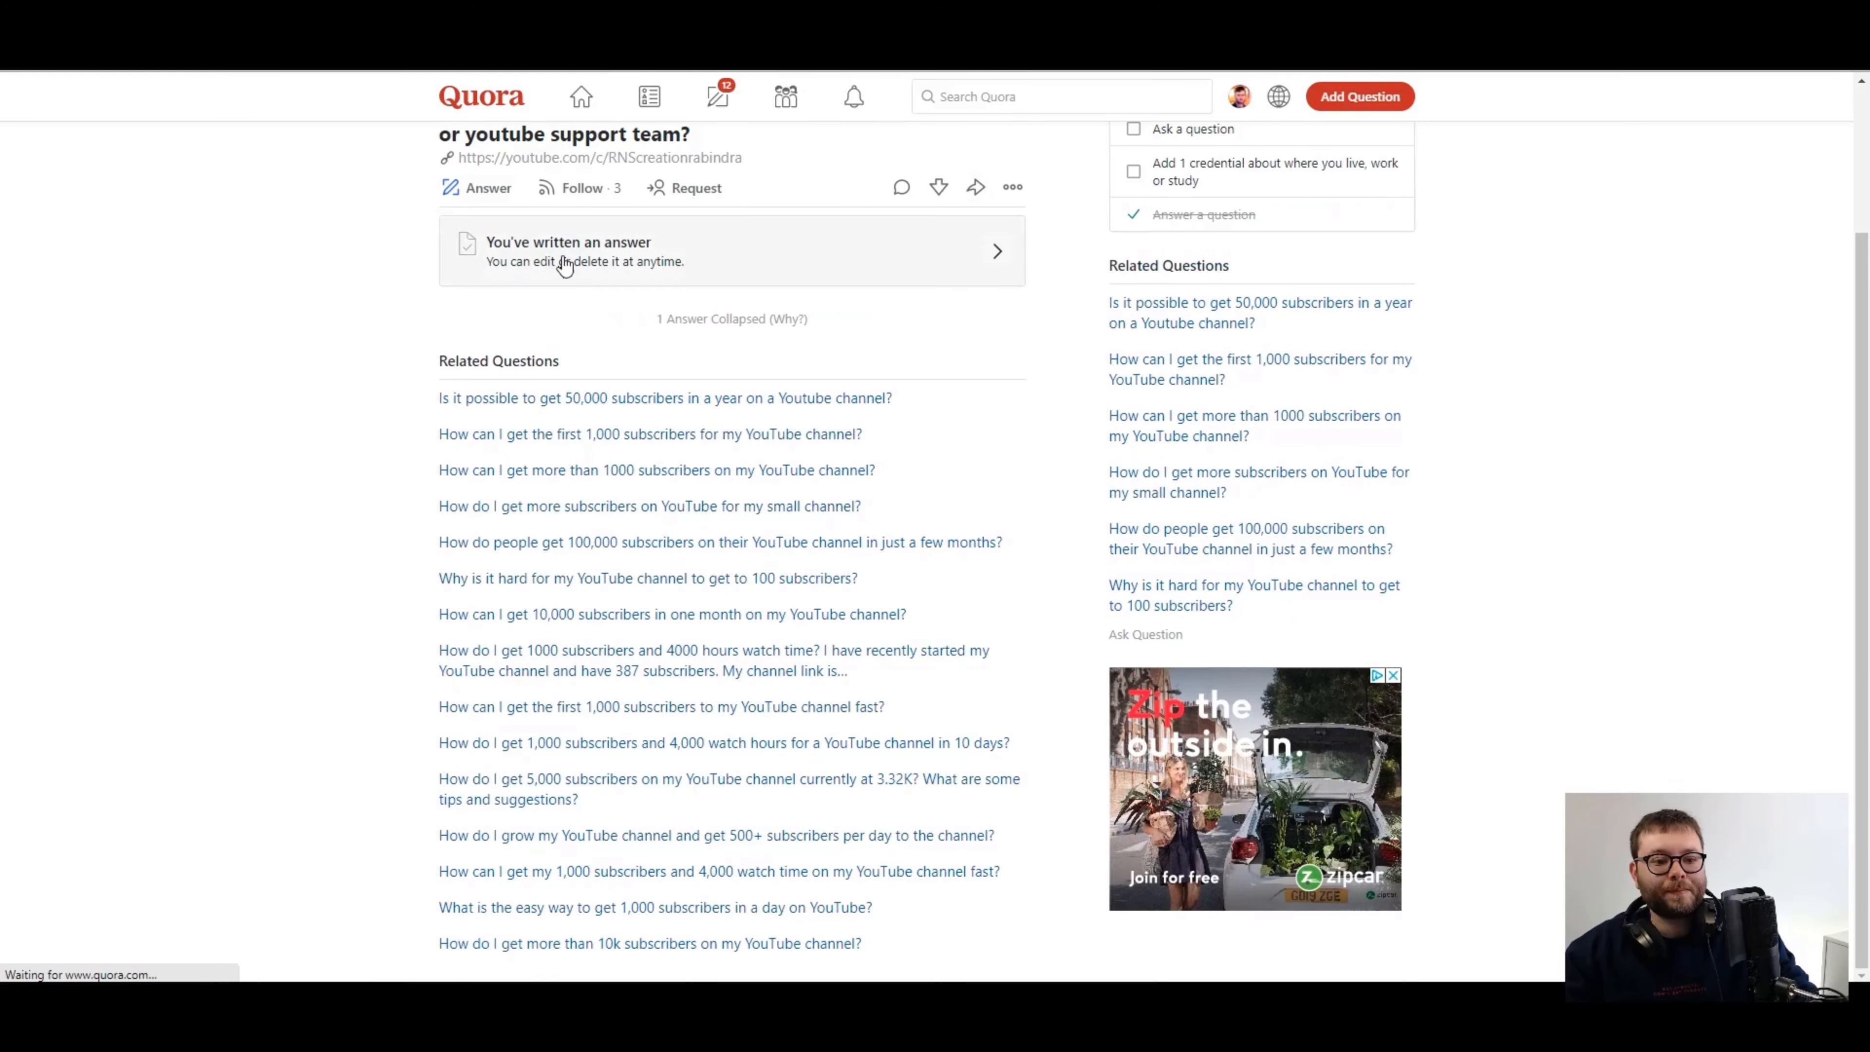
{"action": "left_click", "coordinate": [563, 262]}
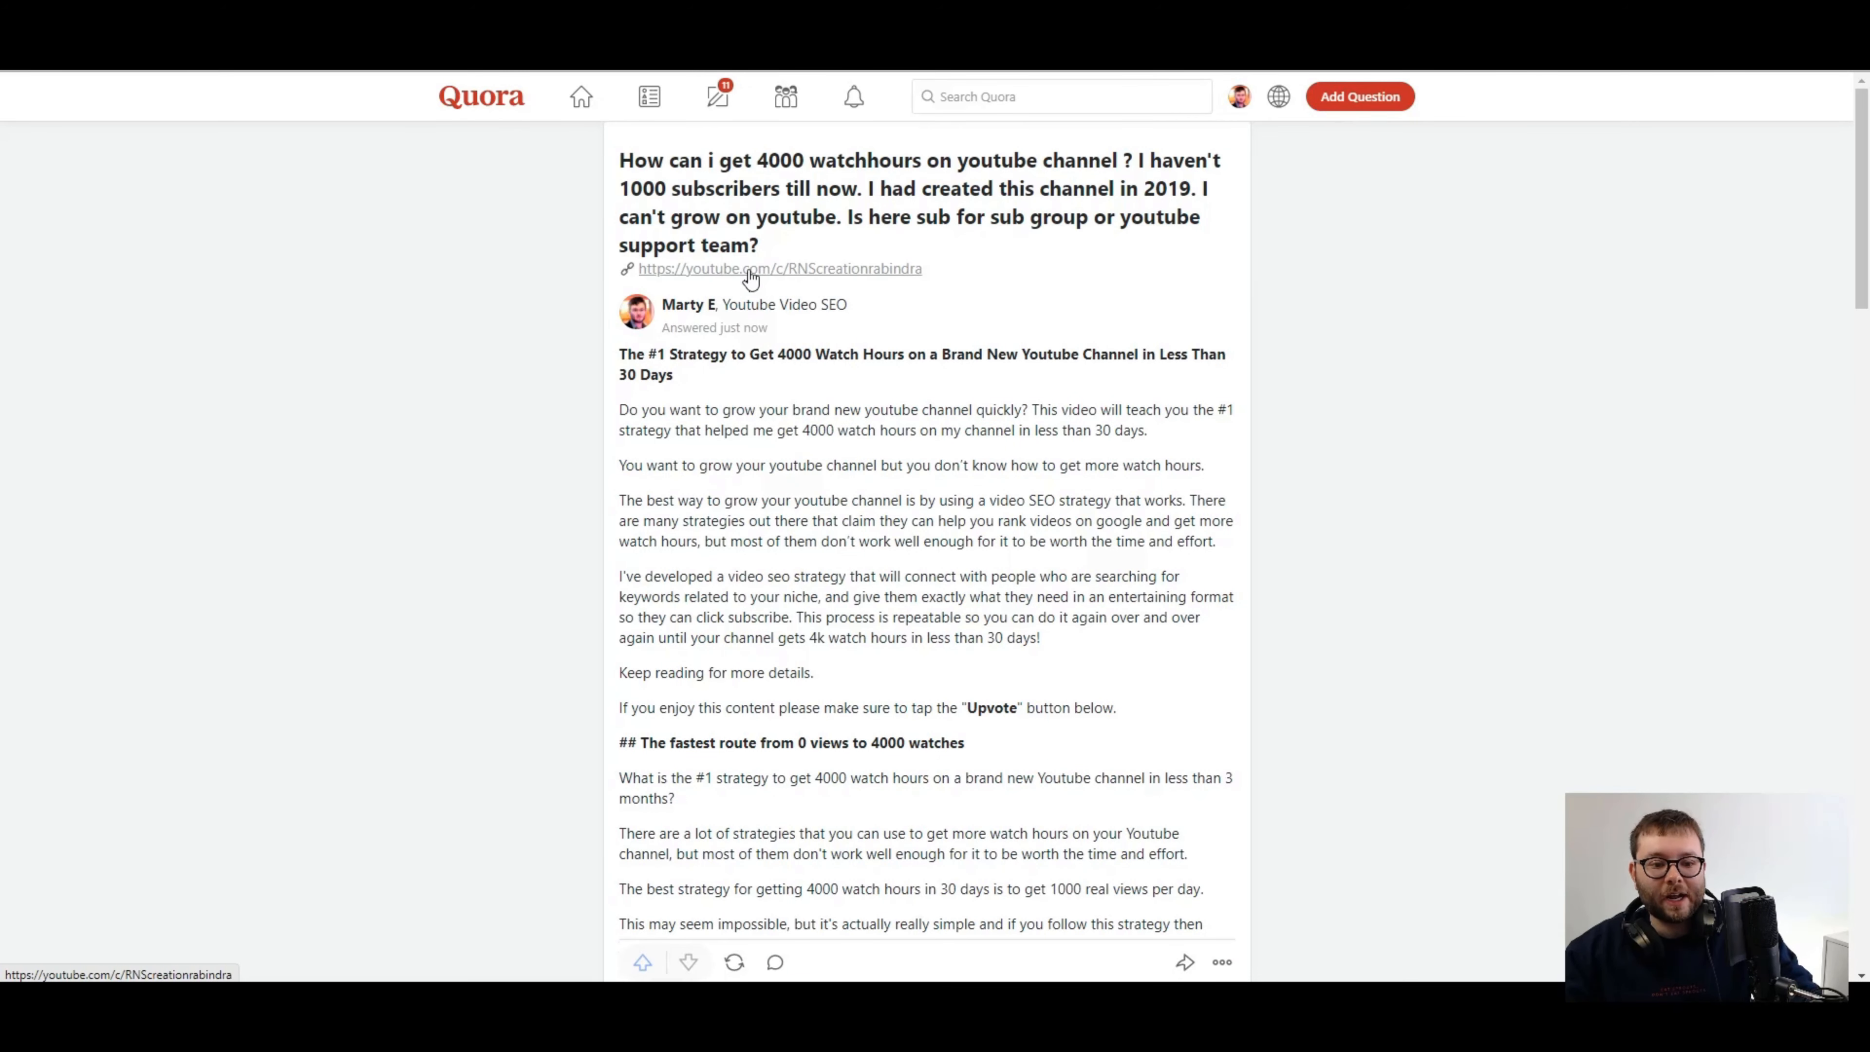
- Log the answered question and its date, beginning 11/, in the first empty row of sheet A in the Quora + Jarvis Case Study spreadsheet
{"action": "left_click_drag", "start_coordinate": [619, 159], "coordinate": [773, 246]}
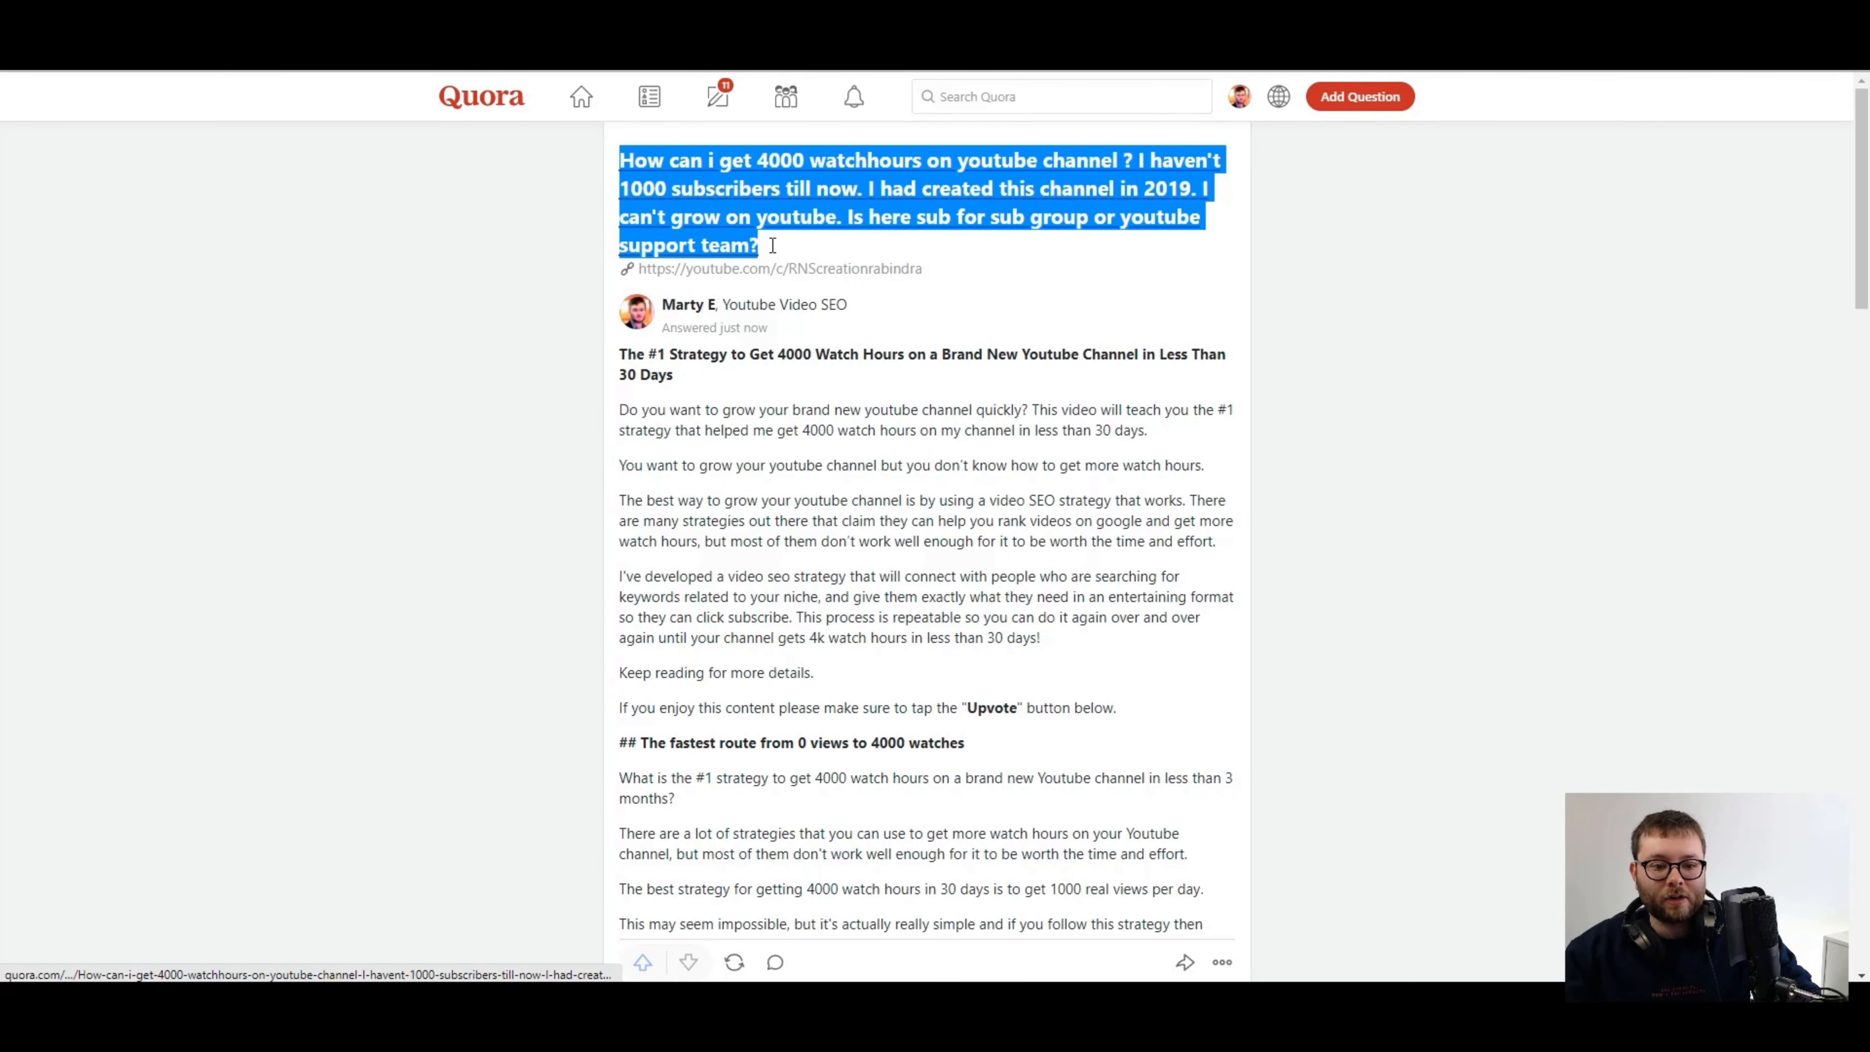
{"action": "key", "text": "ctrl+Tab"}
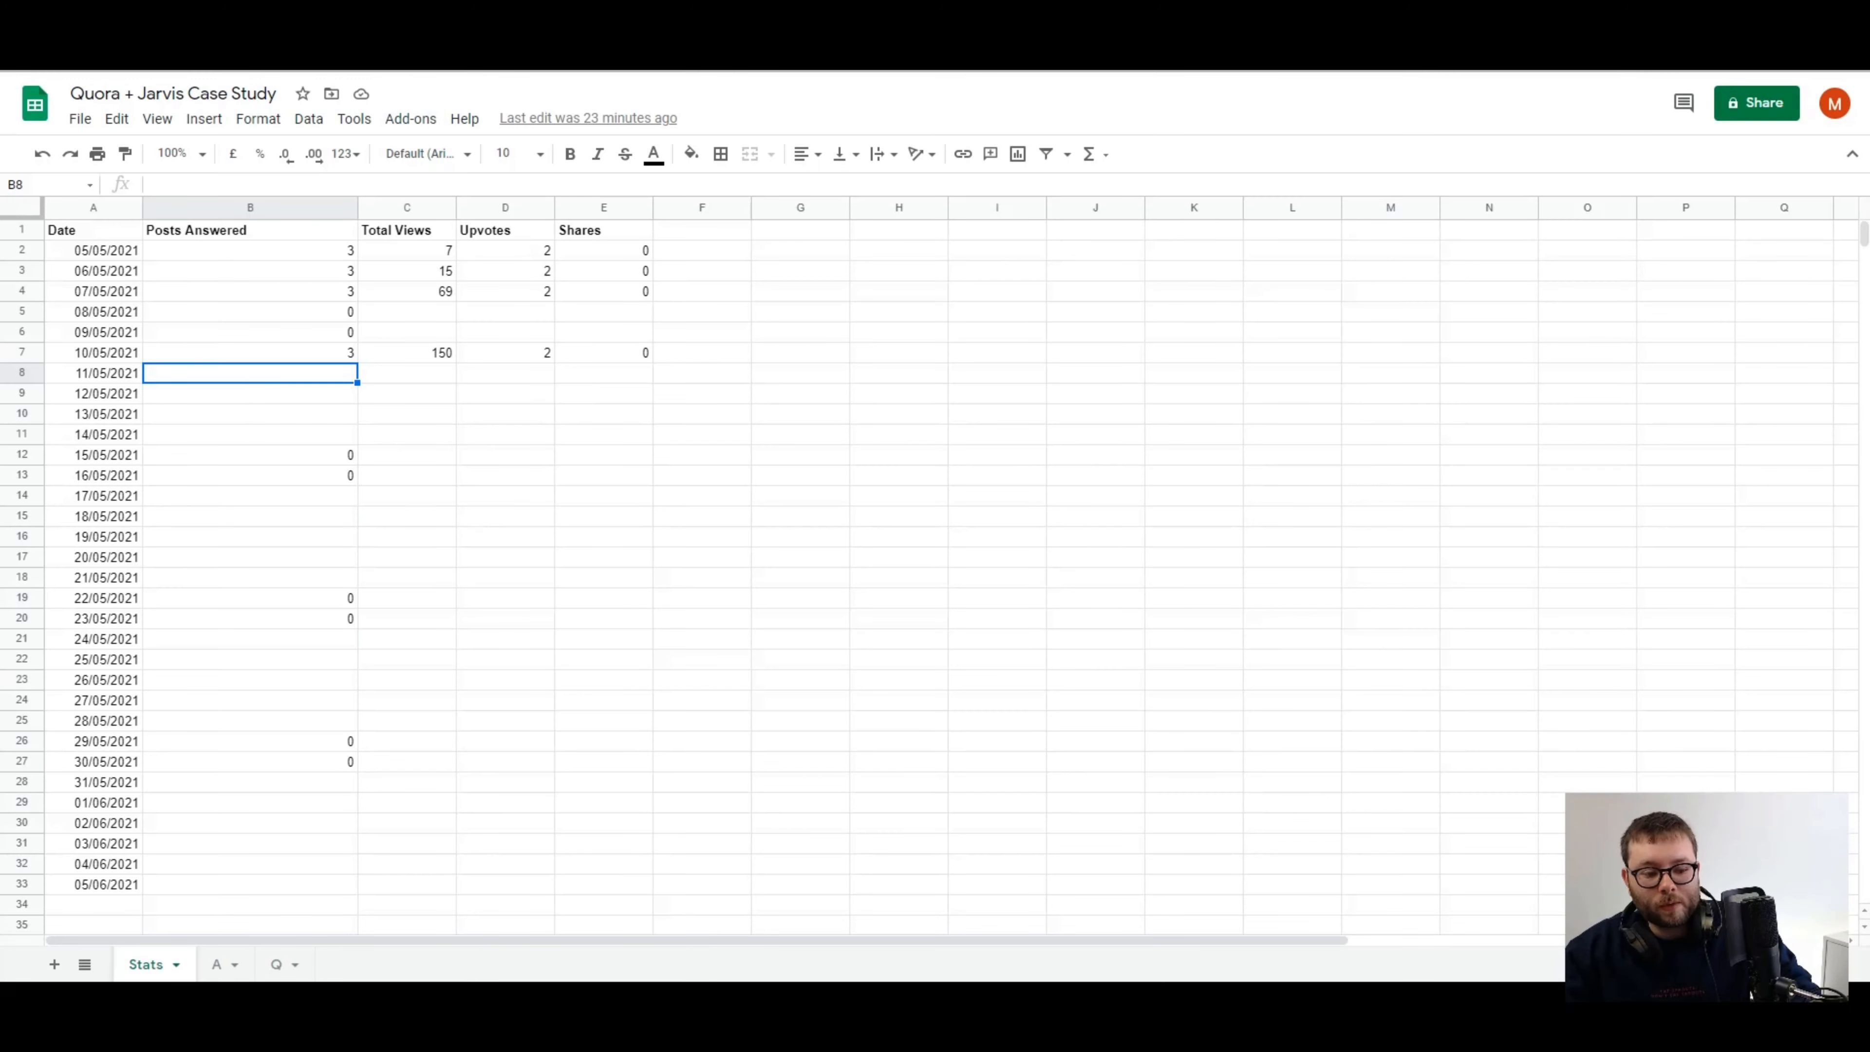
{"action": "left_click", "coordinate": [211, 967]}
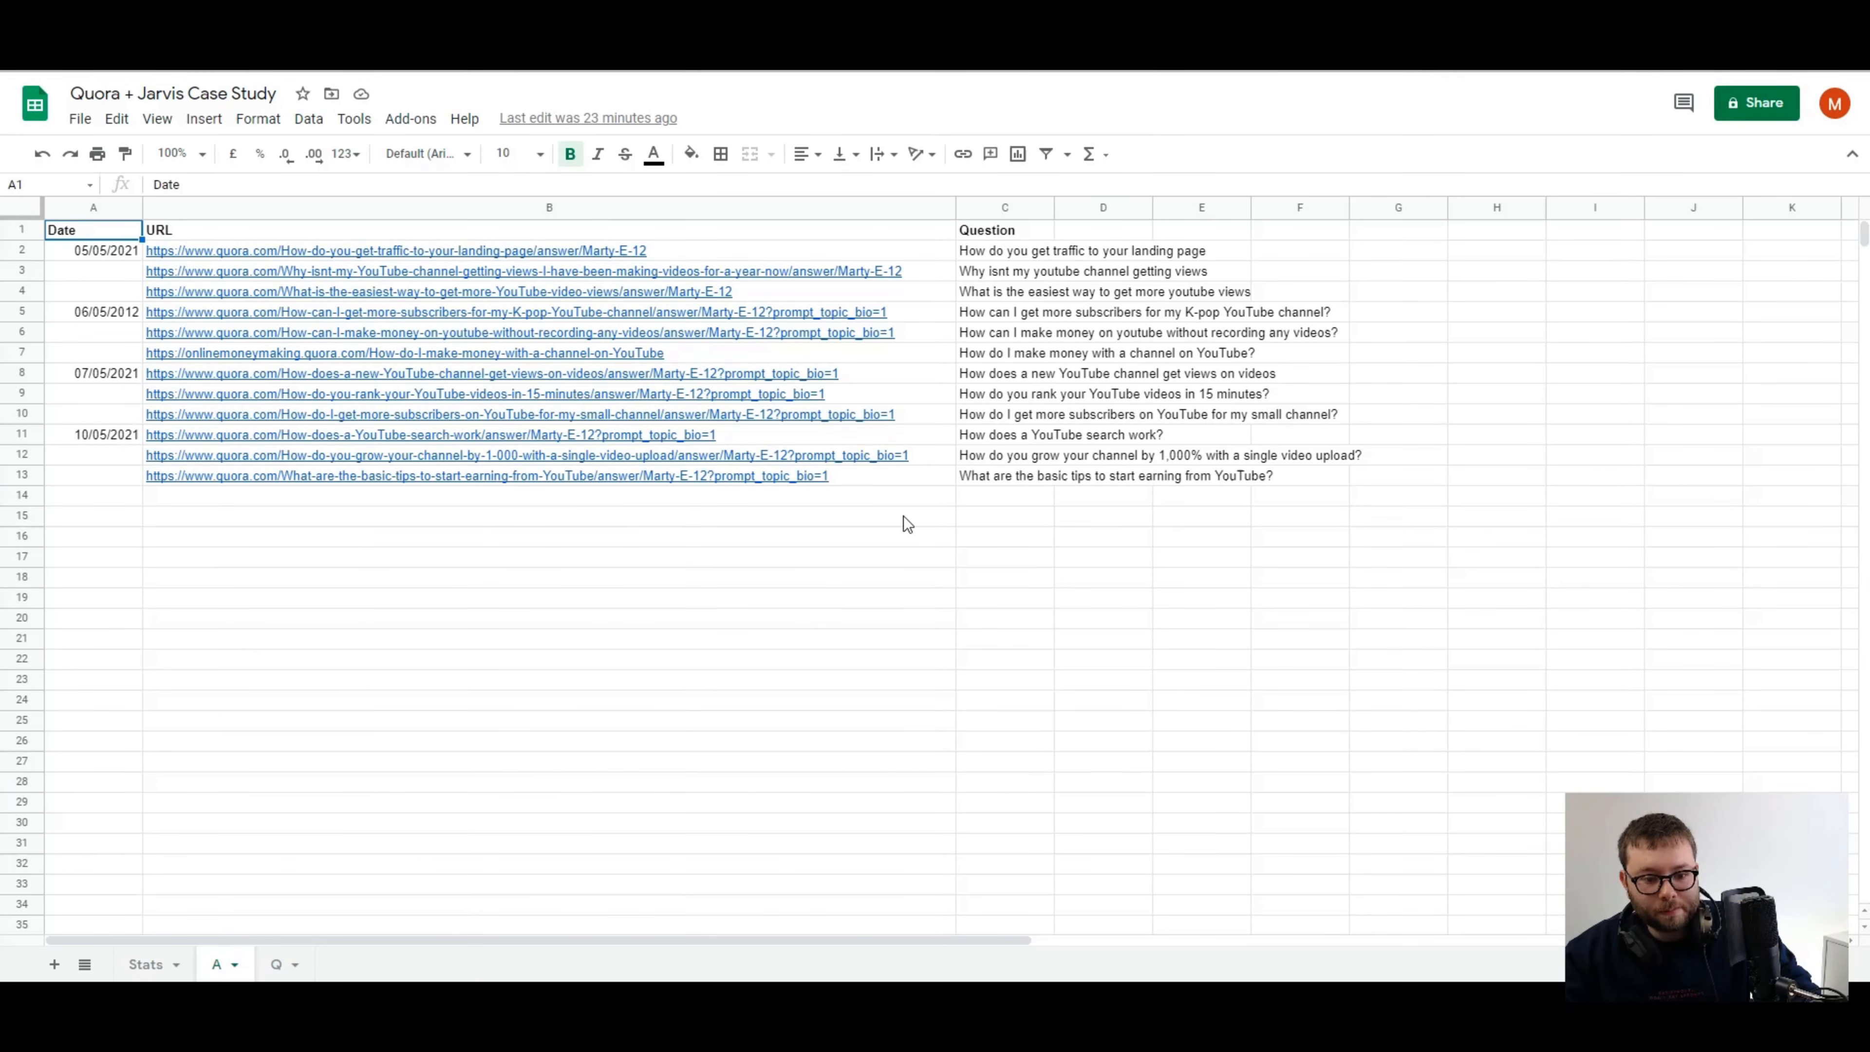
{"action": "left_click", "coordinate": [999, 499]}
{"action": "left_click", "coordinate": [129, 503]}
{"action": "type", "text": "11/"}
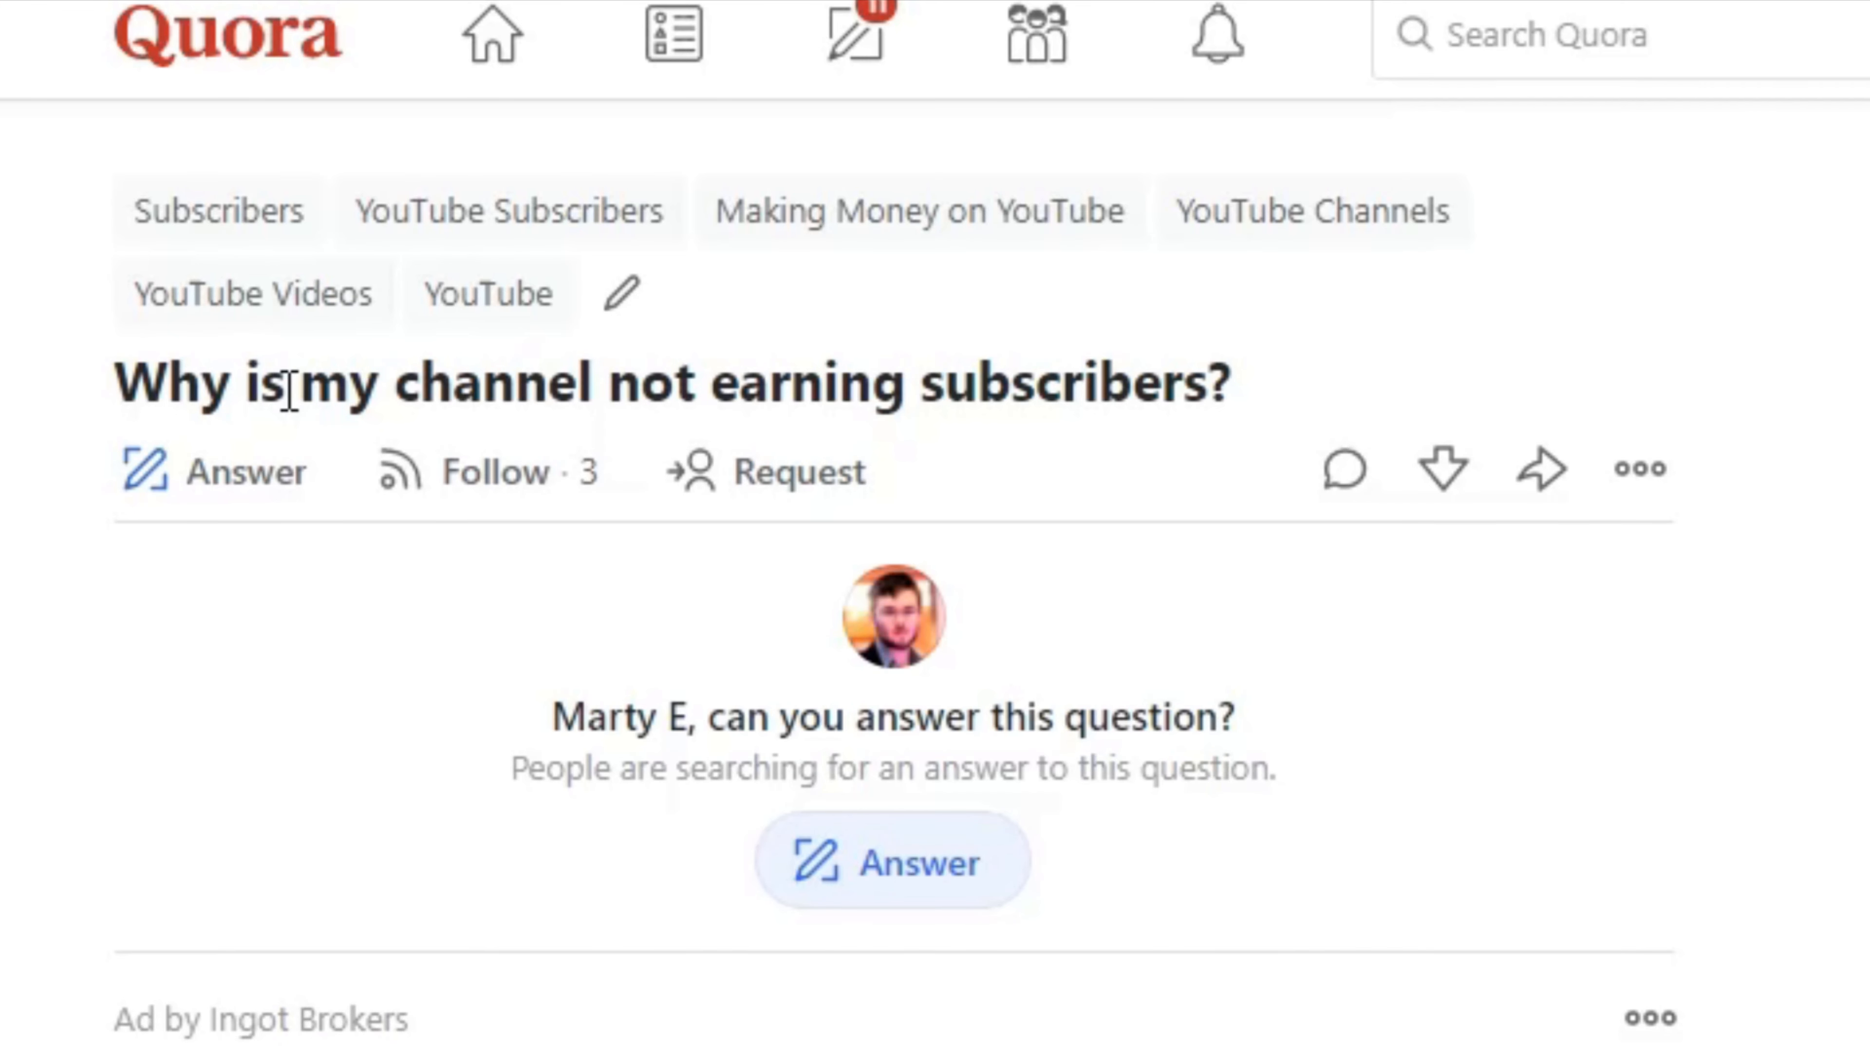
- Copy the Quora question "Why is my channel not earning subscribers?" into the content description of a new long-form Jarvis document
{"action": "triple_click", "coordinate": [264, 385]}
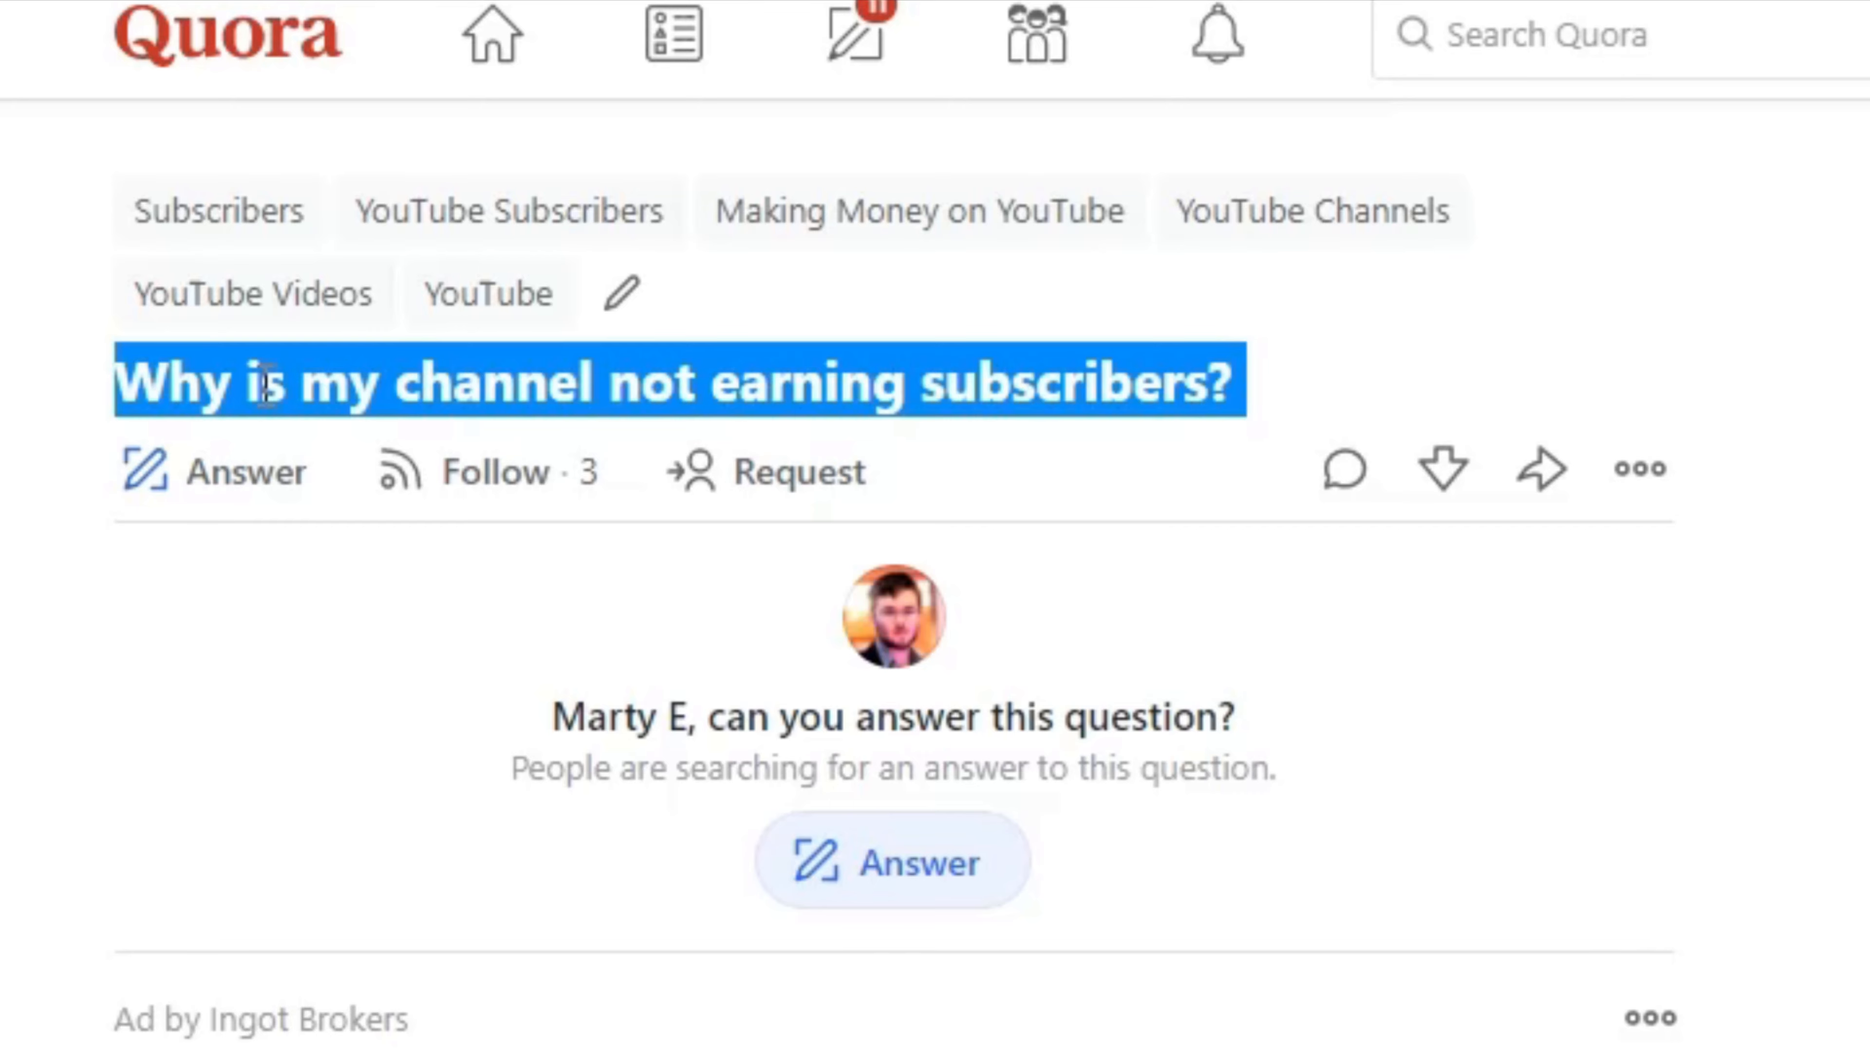
{"action": "left_click", "coordinate": [359, 388]}
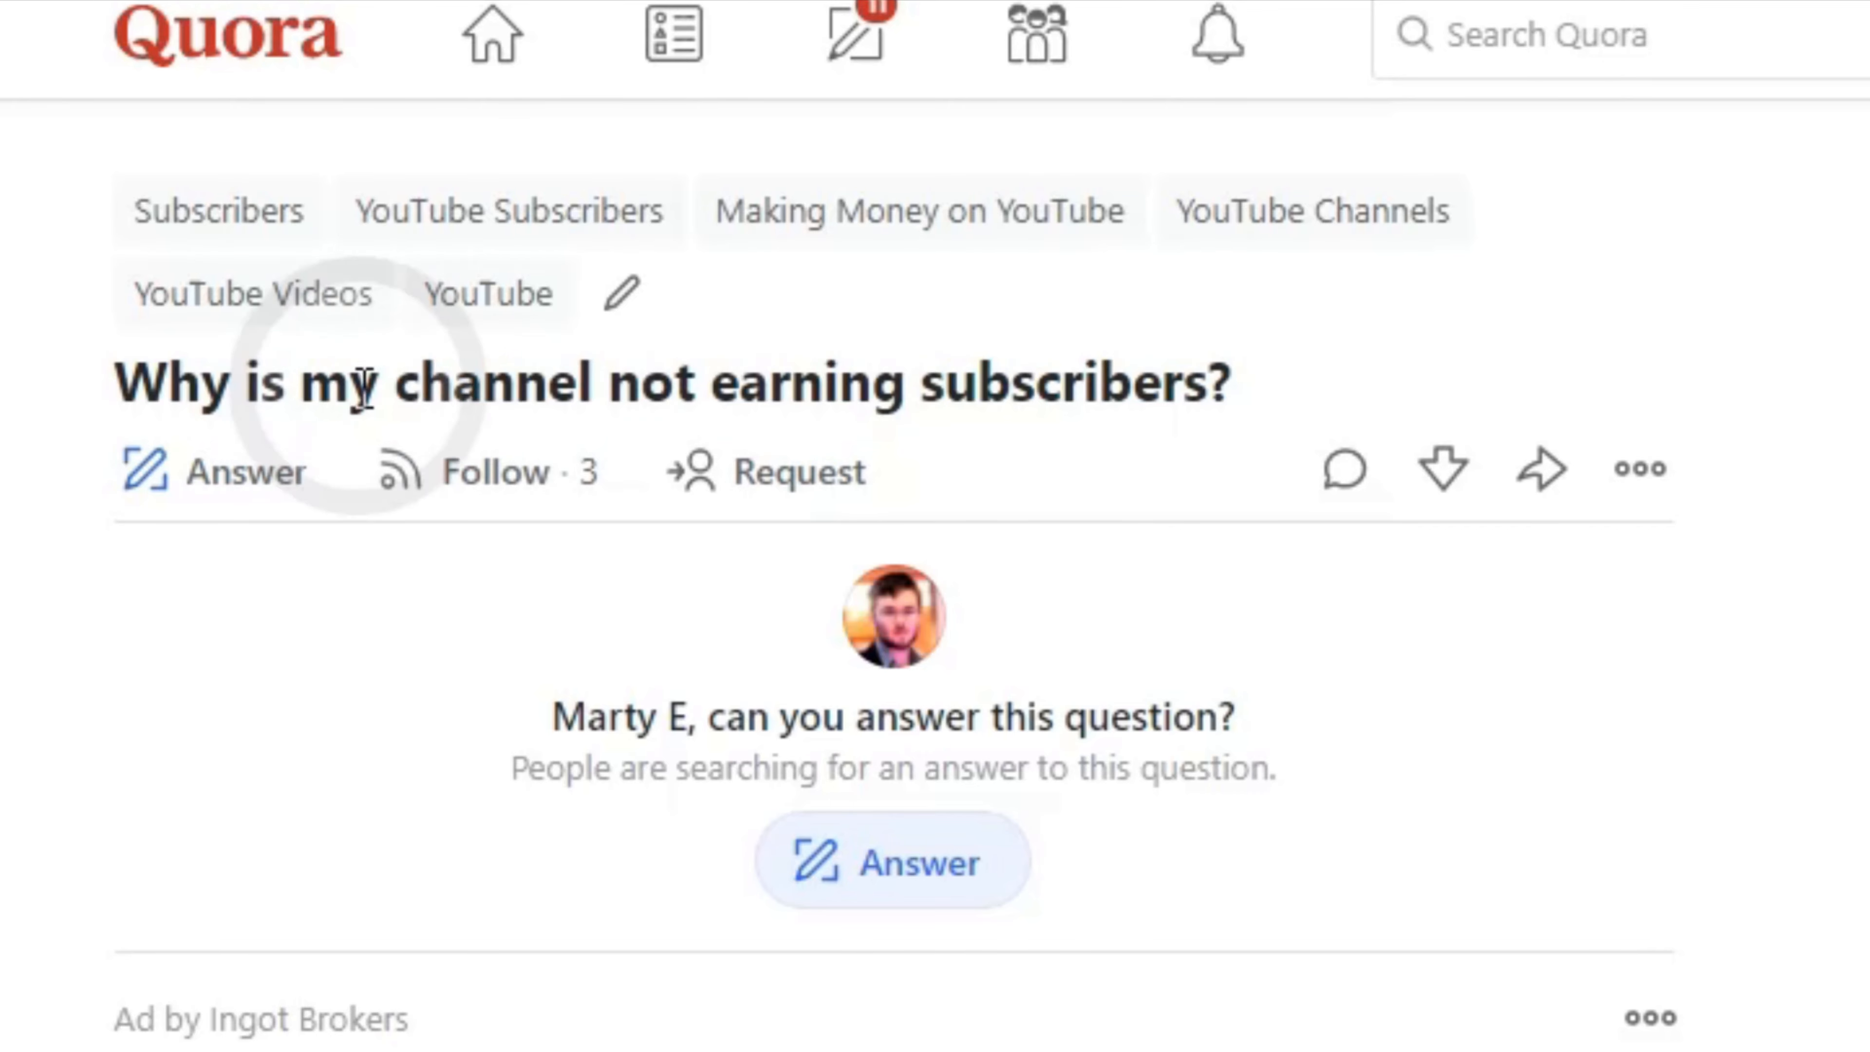
{"action": "triple_click", "coordinate": [368, 388]}
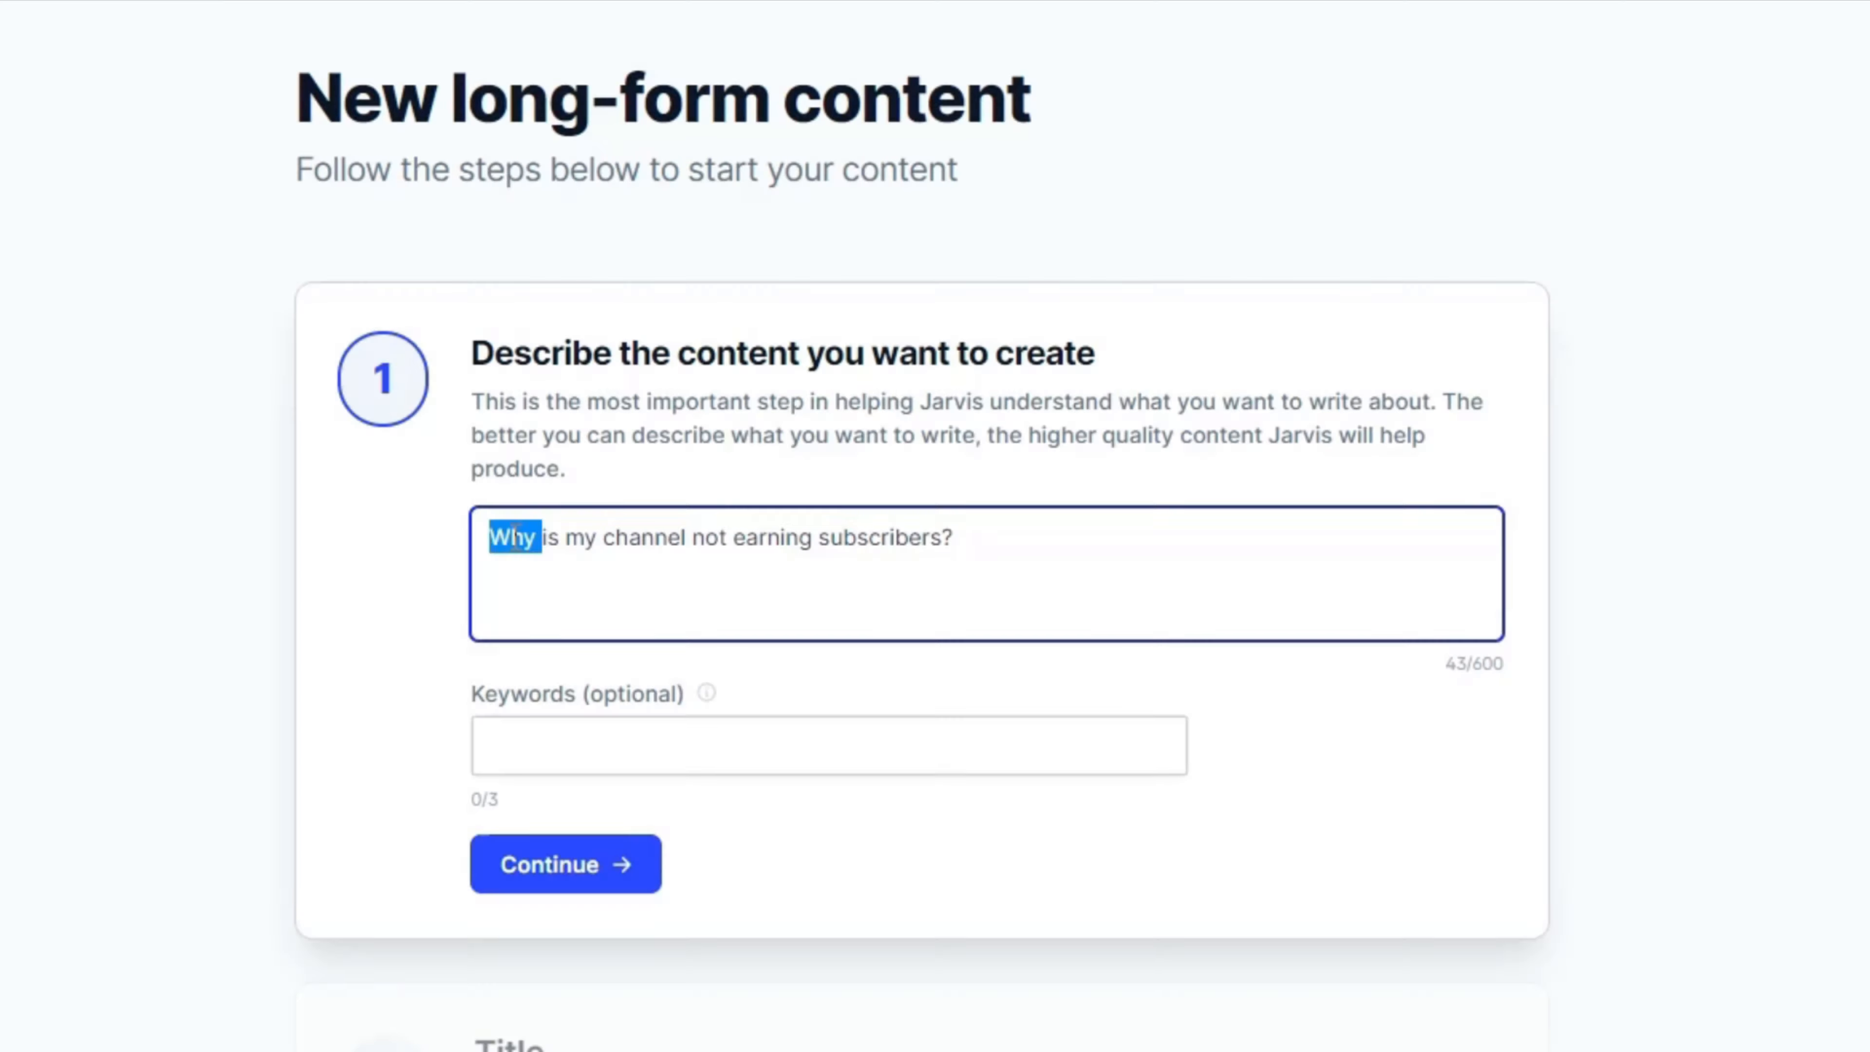
- Reword the content description as "The only reason your channel is not getting subscribers" without the question mark, and go to the keywords
{"action": "type", "text": "The only reason your channel is earning subscribers?"}
{"action": "left_click_drag", "start_coordinate": [991, 539], "coordinate": [831, 539]}
{"action": "key", "text": "BackSpace"}
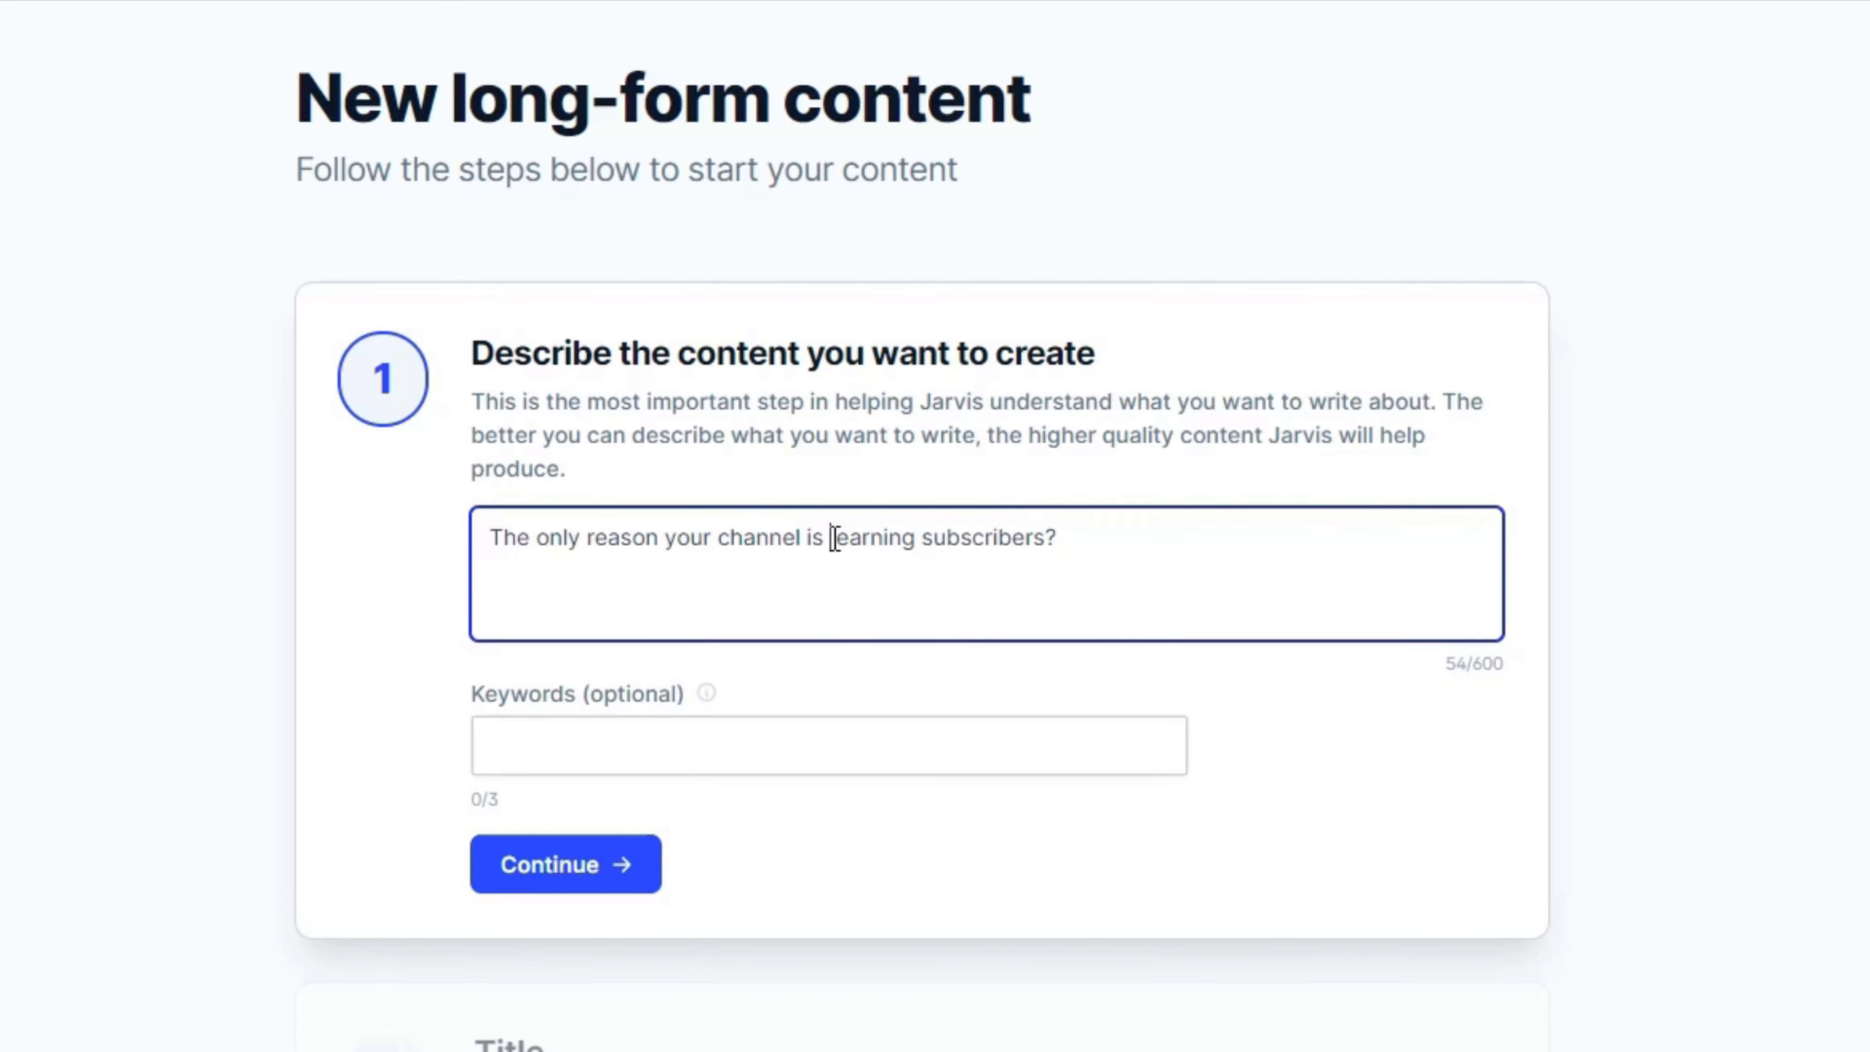
{"action": "type", "text": "not"}
{"action": "double_click", "coordinate": [912, 538]}
{"action": "type", "text": "getting"}
{"action": "left_click", "coordinate": [1085, 542]}
{"action": "key", "text": "BackSpace"}
{"action": "left_click", "coordinate": [842, 739]}
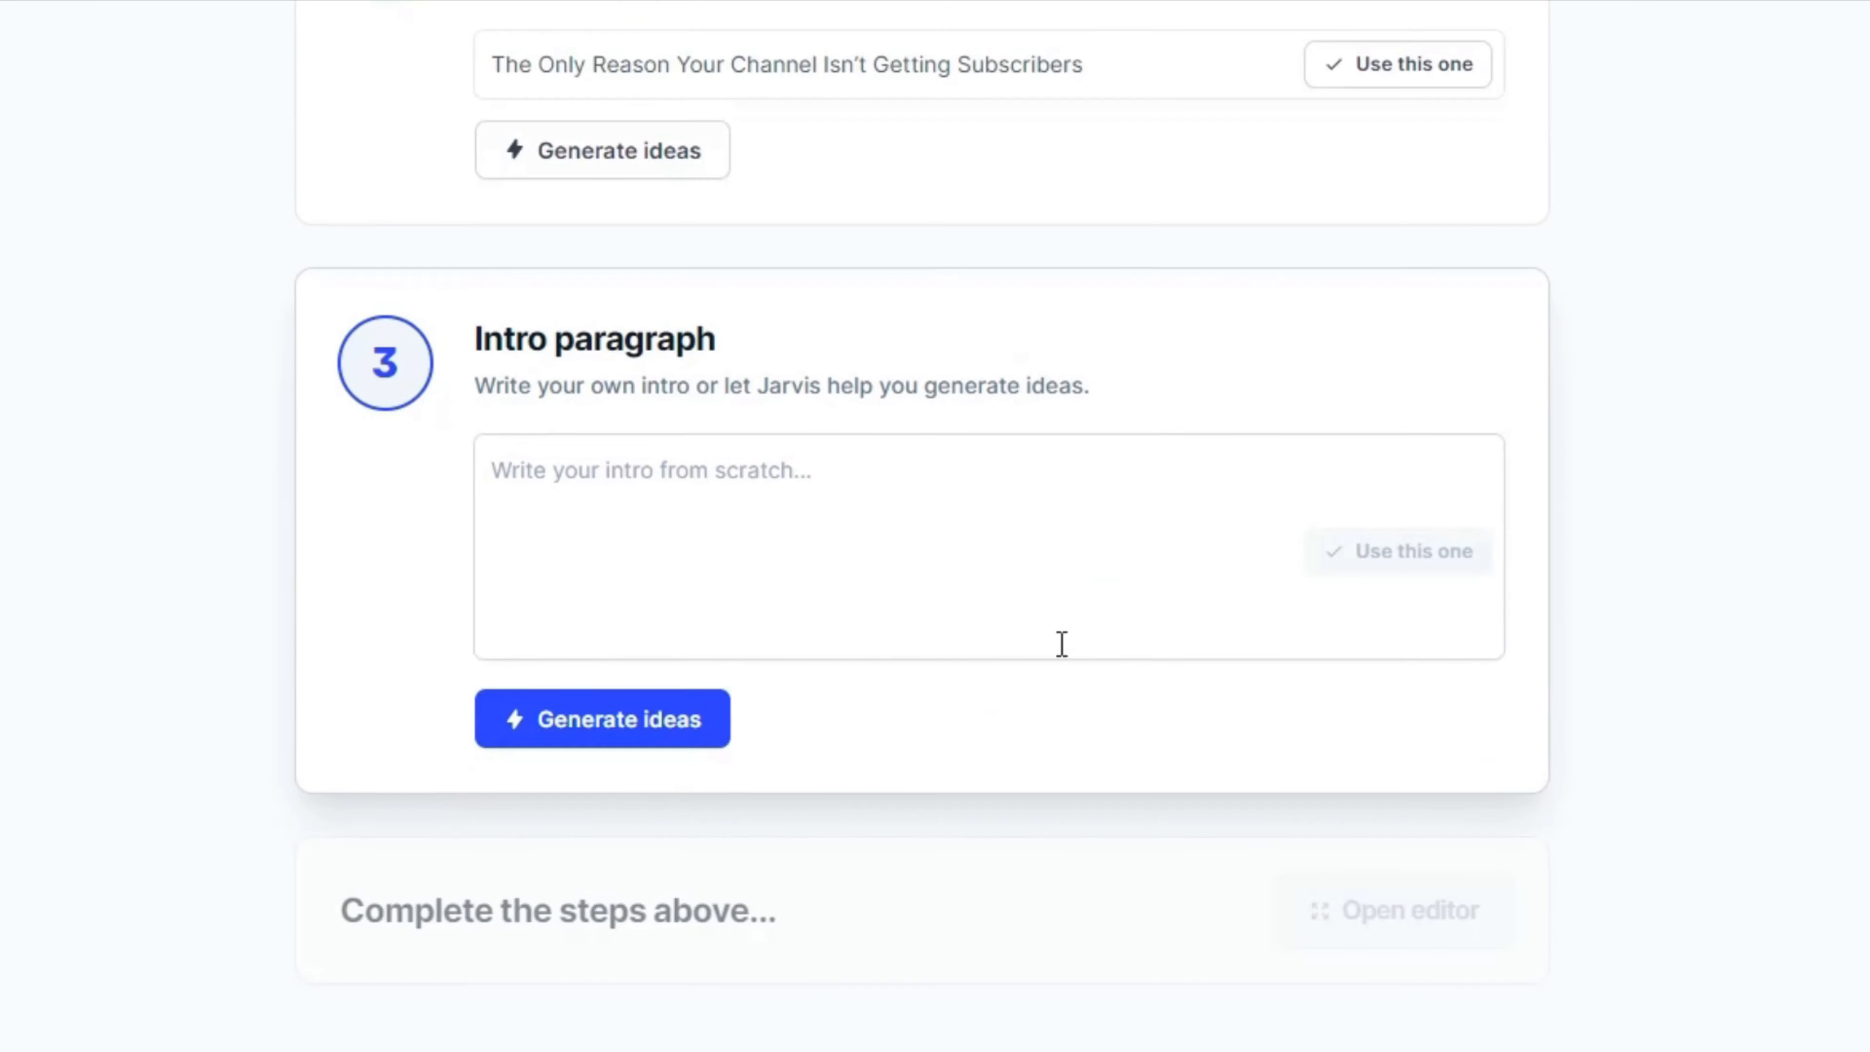
- Generate intro ideas, use the one beginning "Do you ever wonder why your channel is not getting more subscribers?" and open the document in Power mode
{"action": "left_click", "coordinate": [707, 736]}
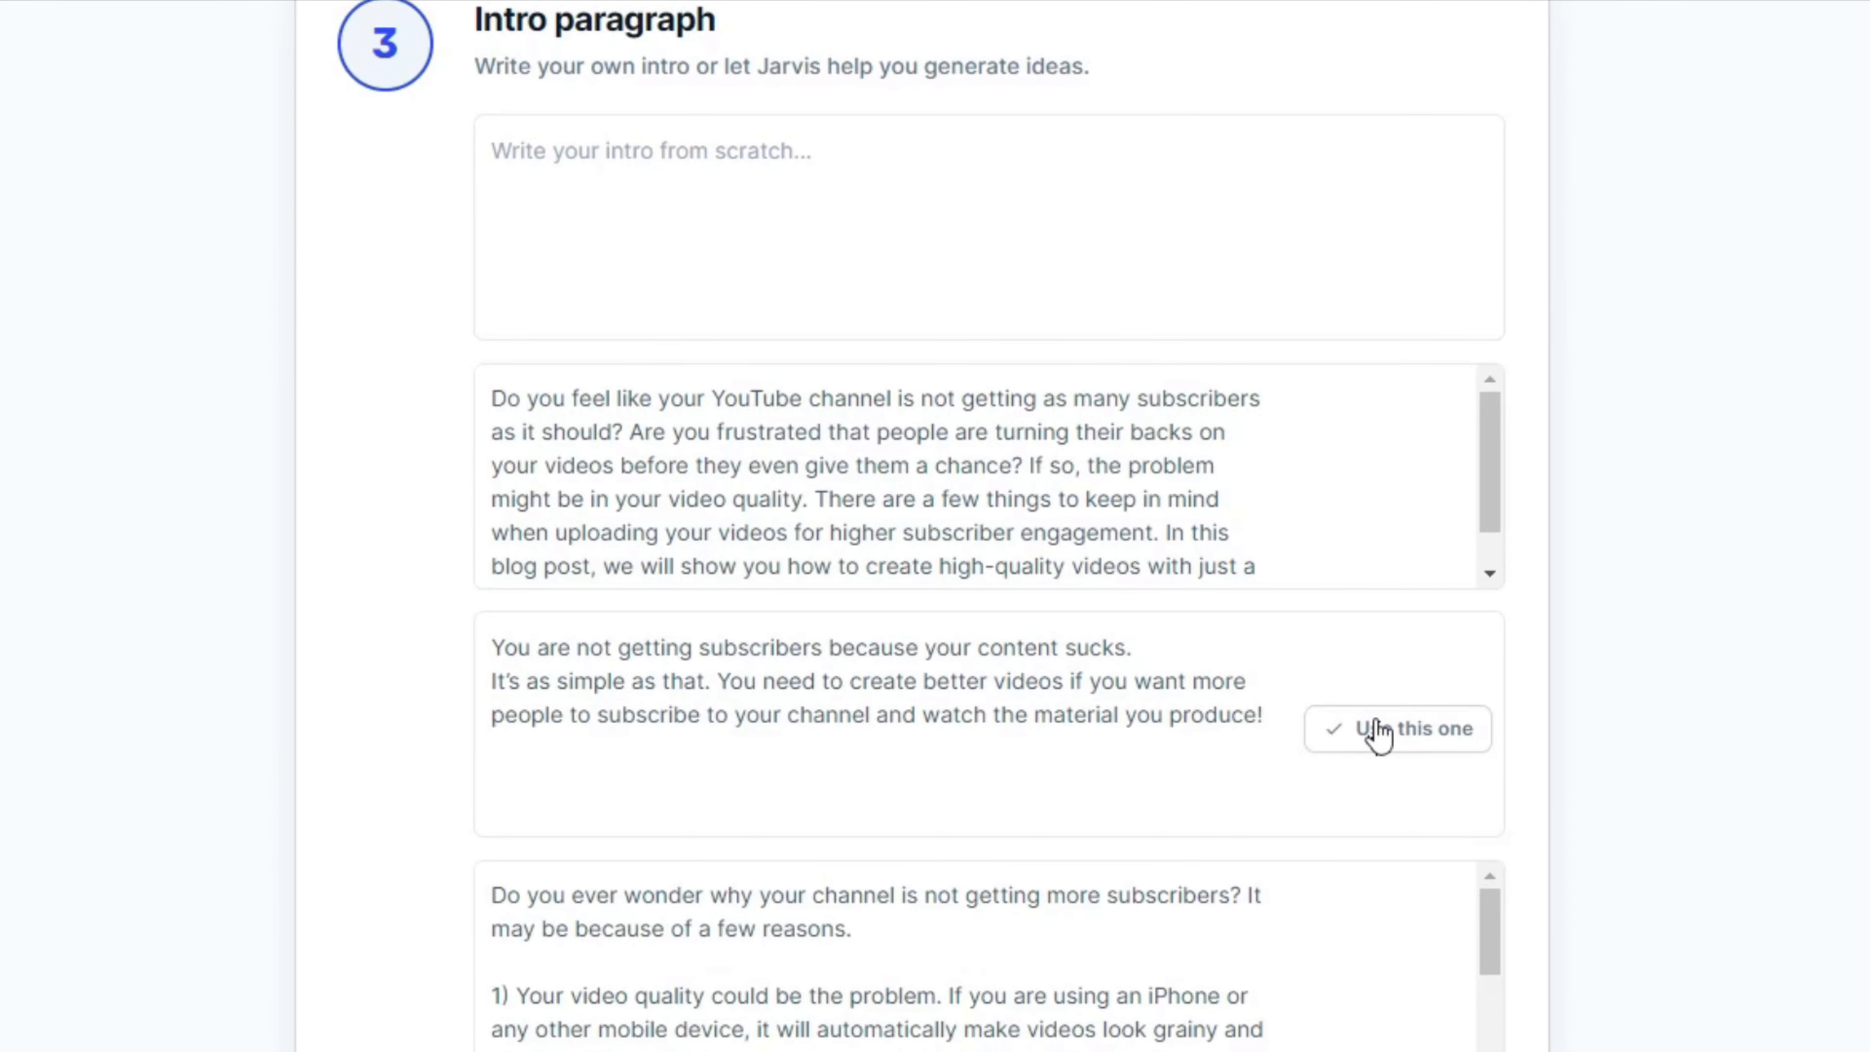
{"action": "left_click", "coordinate": [1398, 958]}
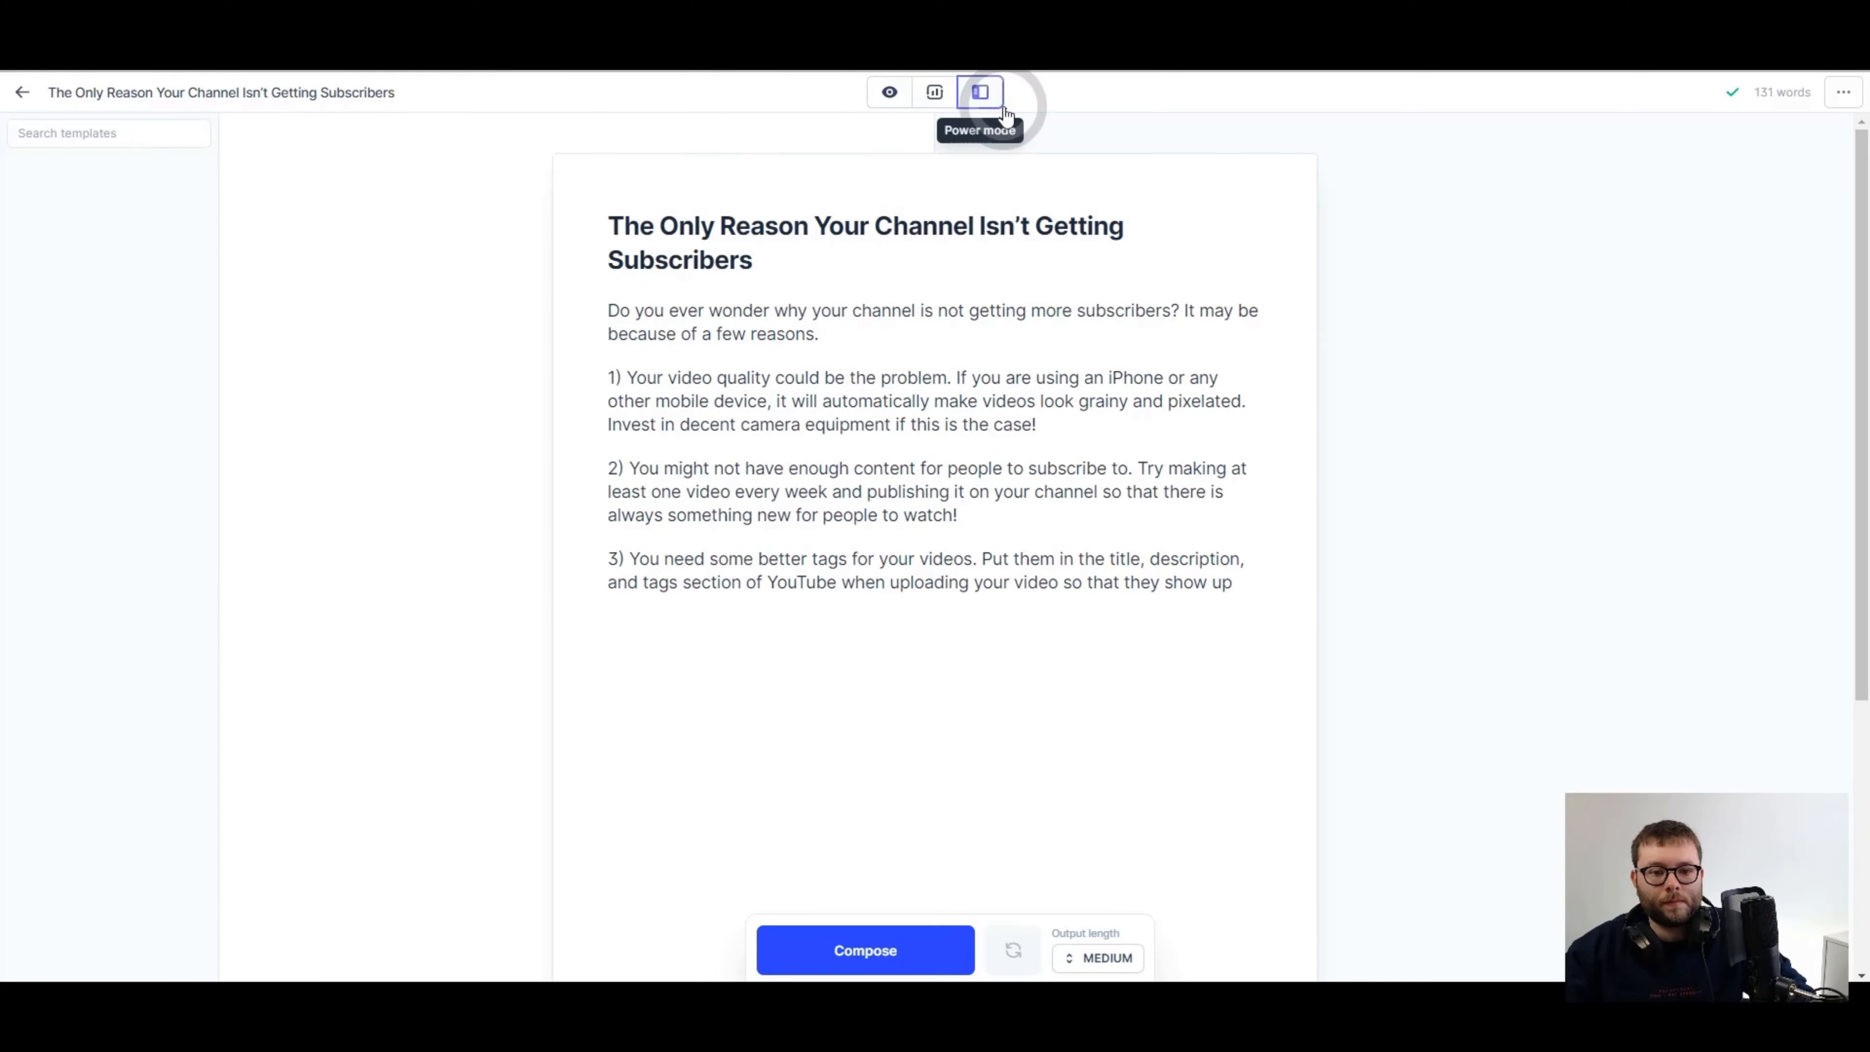
{"action": "left_click", "coordinate": [980, 92]}
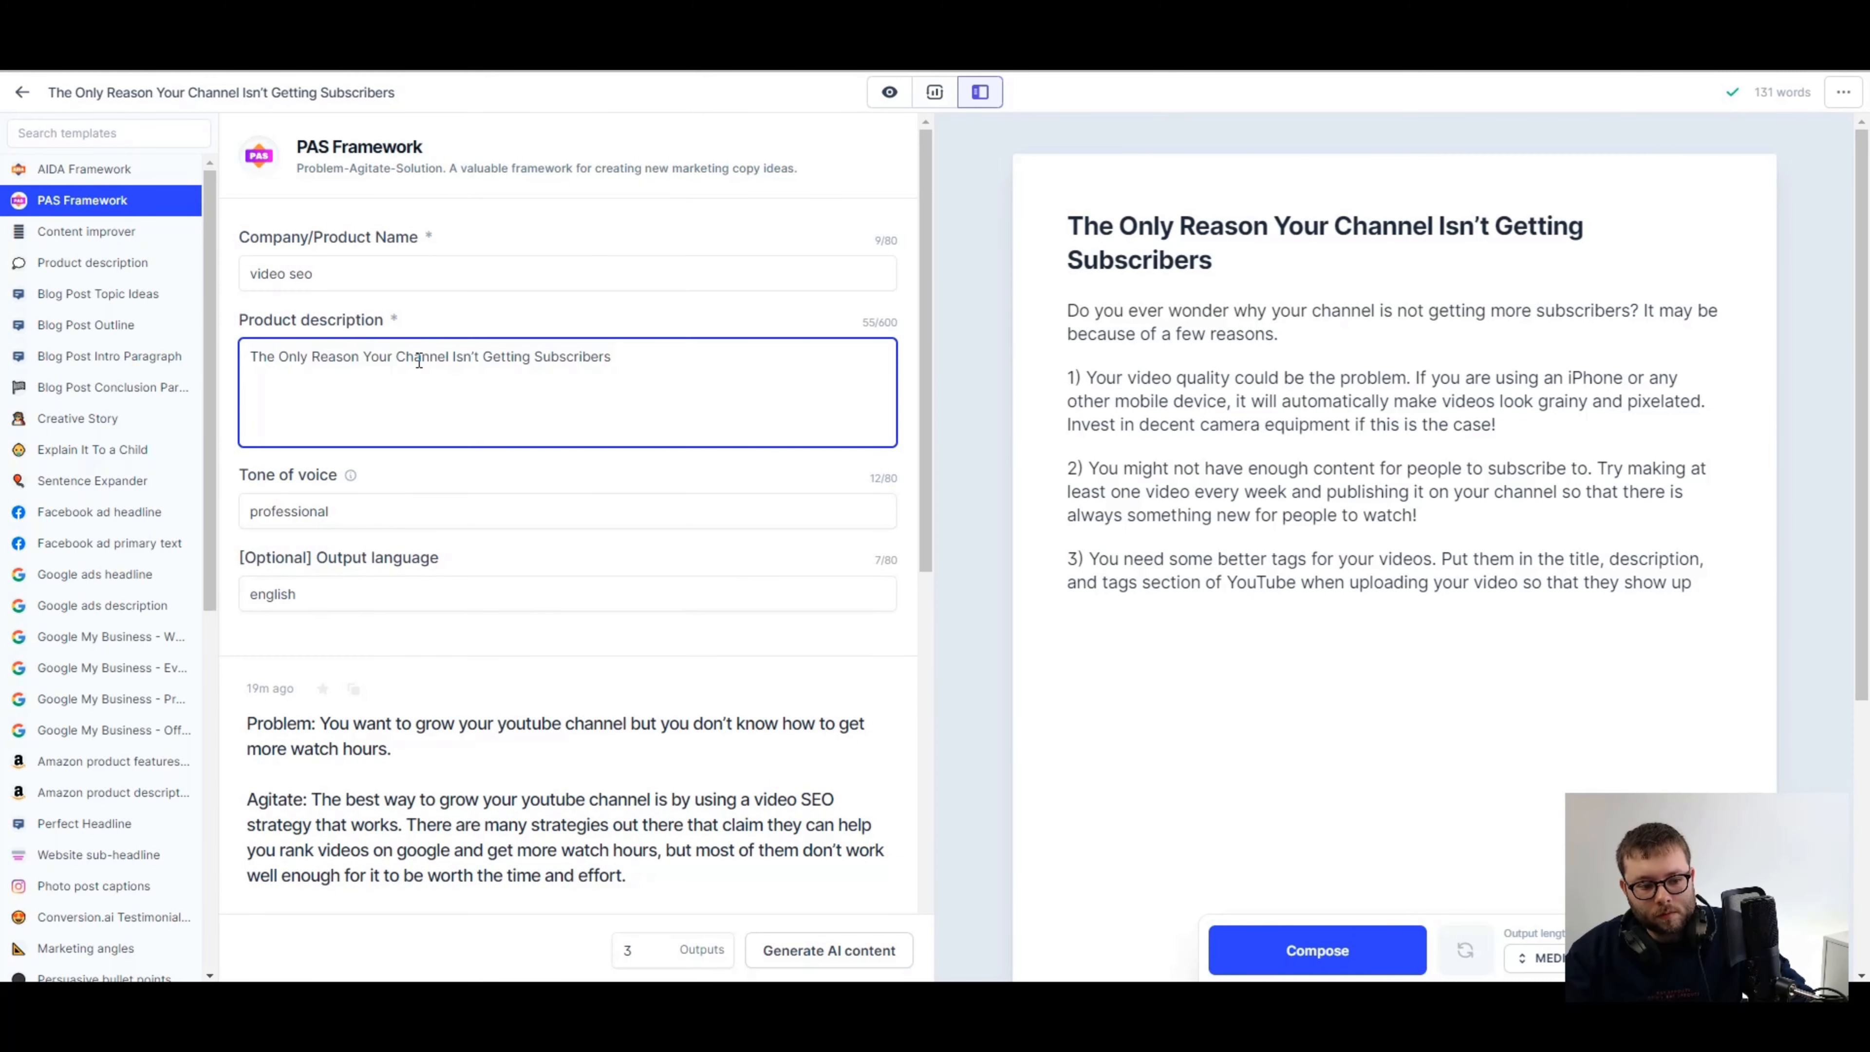
- Generate PAS Framework copy for "The Only Reason Your Channel Isn't Getting Subscribers" and change "Reason" to "Reason's" in the article title
{"action": "left_click", "coordinate": [791, 952]}
{"action": "left_click", "coordinate": [1265, 230]}
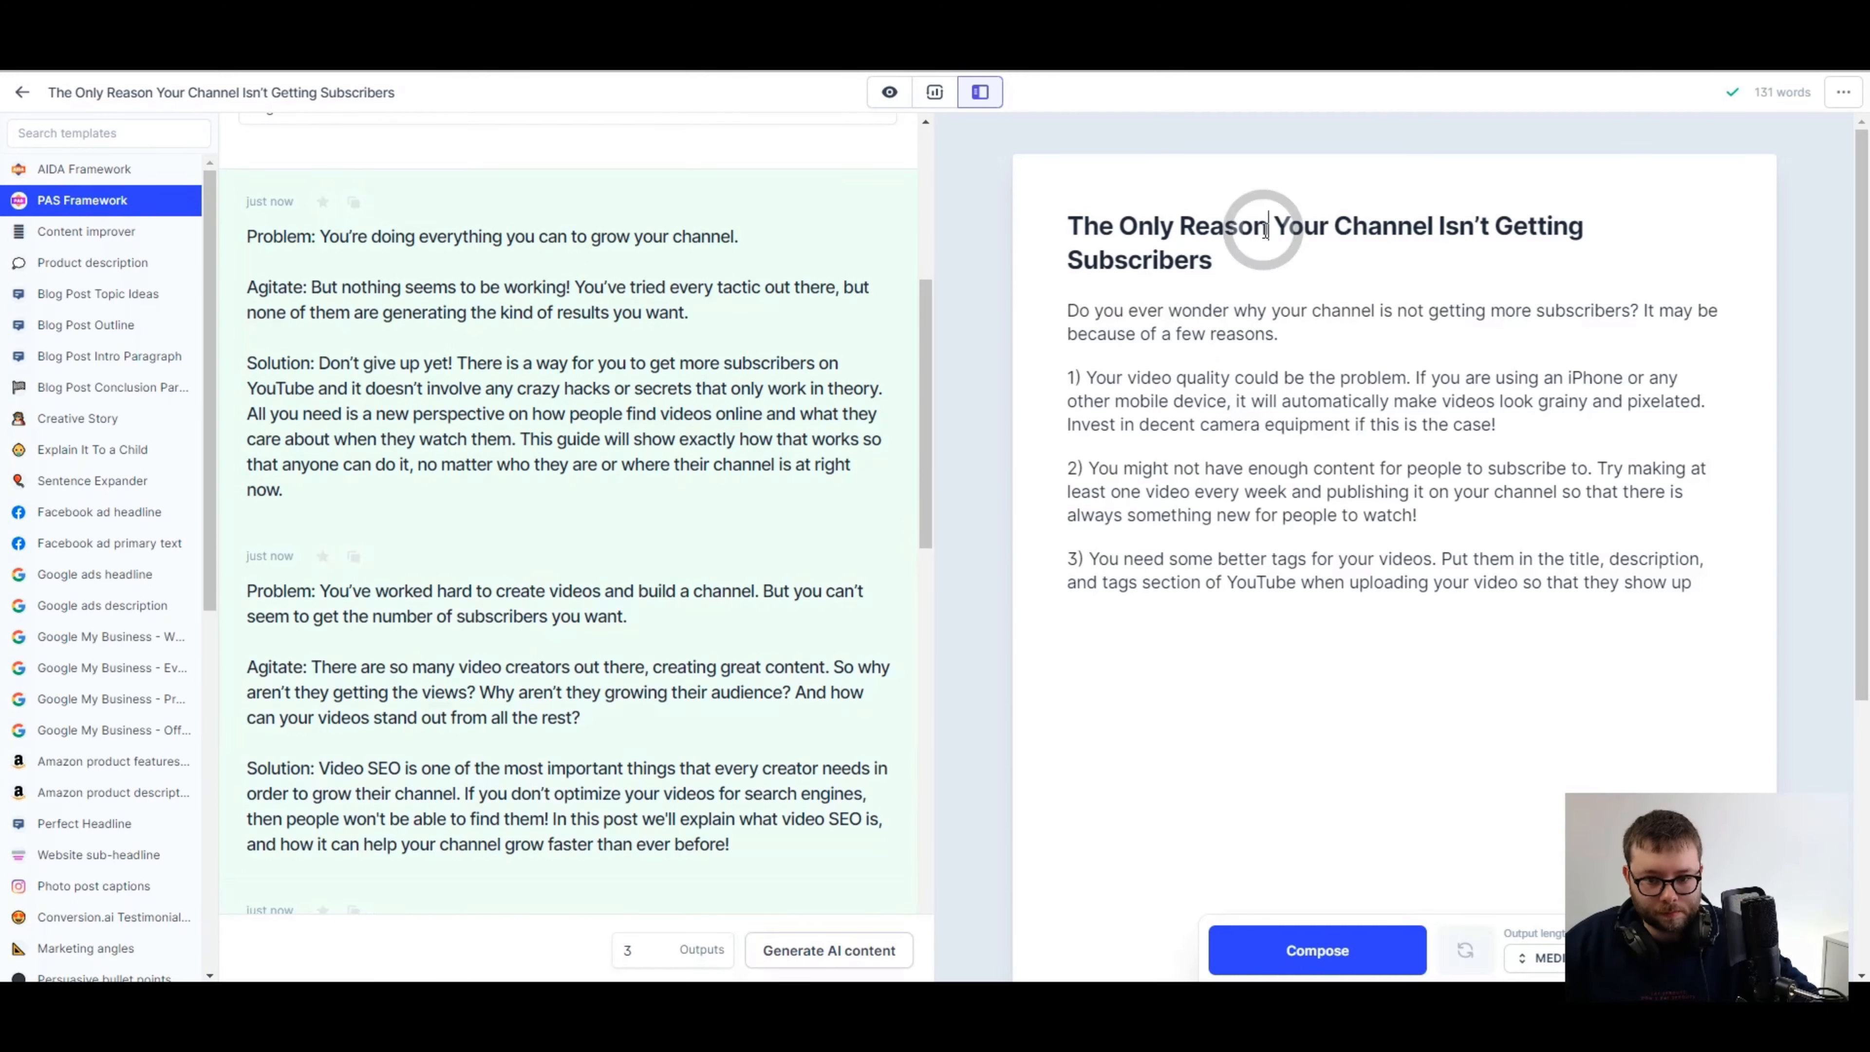
{"action": "type", "text": "s"}
- Insert the PAS copy beginning "You've worked hard to create videos" below the article's first paragraph, removing its section labels
{"action": "left_click_drag", "start_coordinate": [1145, 445], "coordinate": [1069, 445]}
{"action": "key", "text": "BackSpace"}
{"action": "key", "text": "BackSpace"}
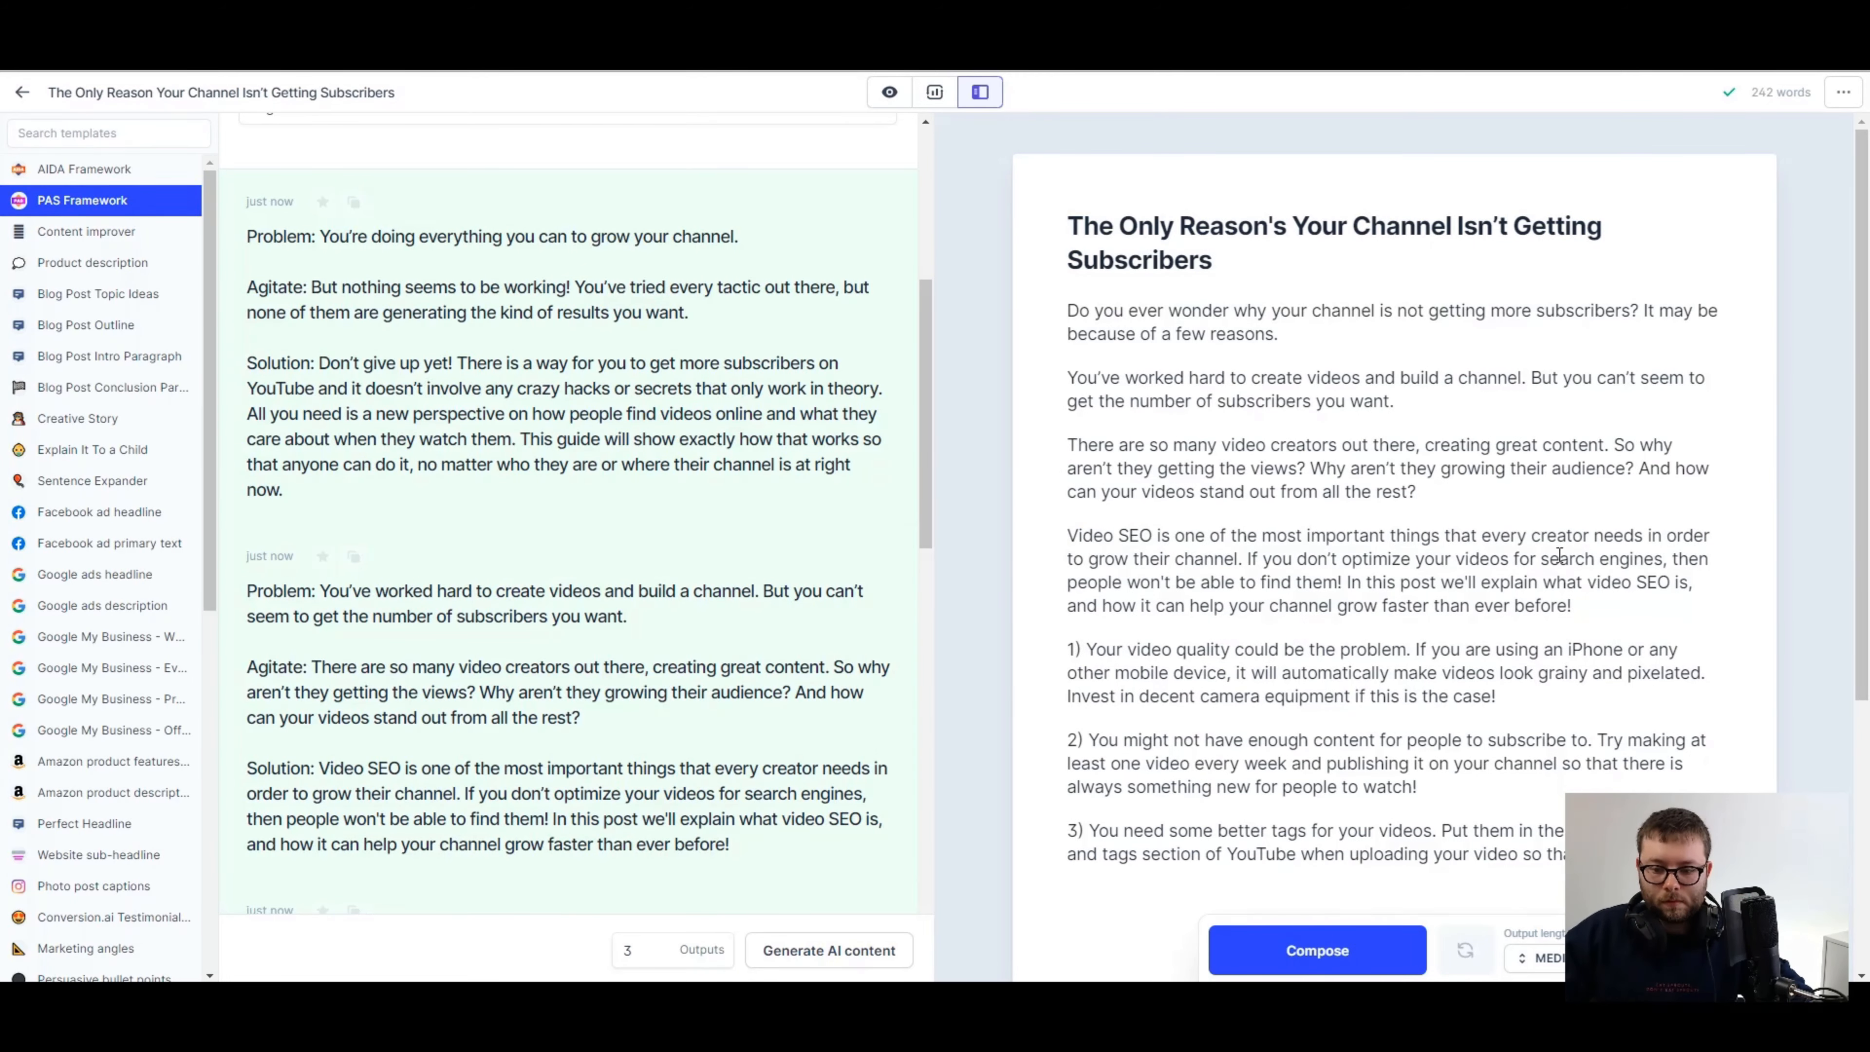
- Add the heading "3 Major Factors Why You're Not Getting Youtube Subscribers" above the numbered reasons
{"action": "scroll", "coordinate": [1628, 370], "scroll_direction": "down", "scroll_amount": 2}
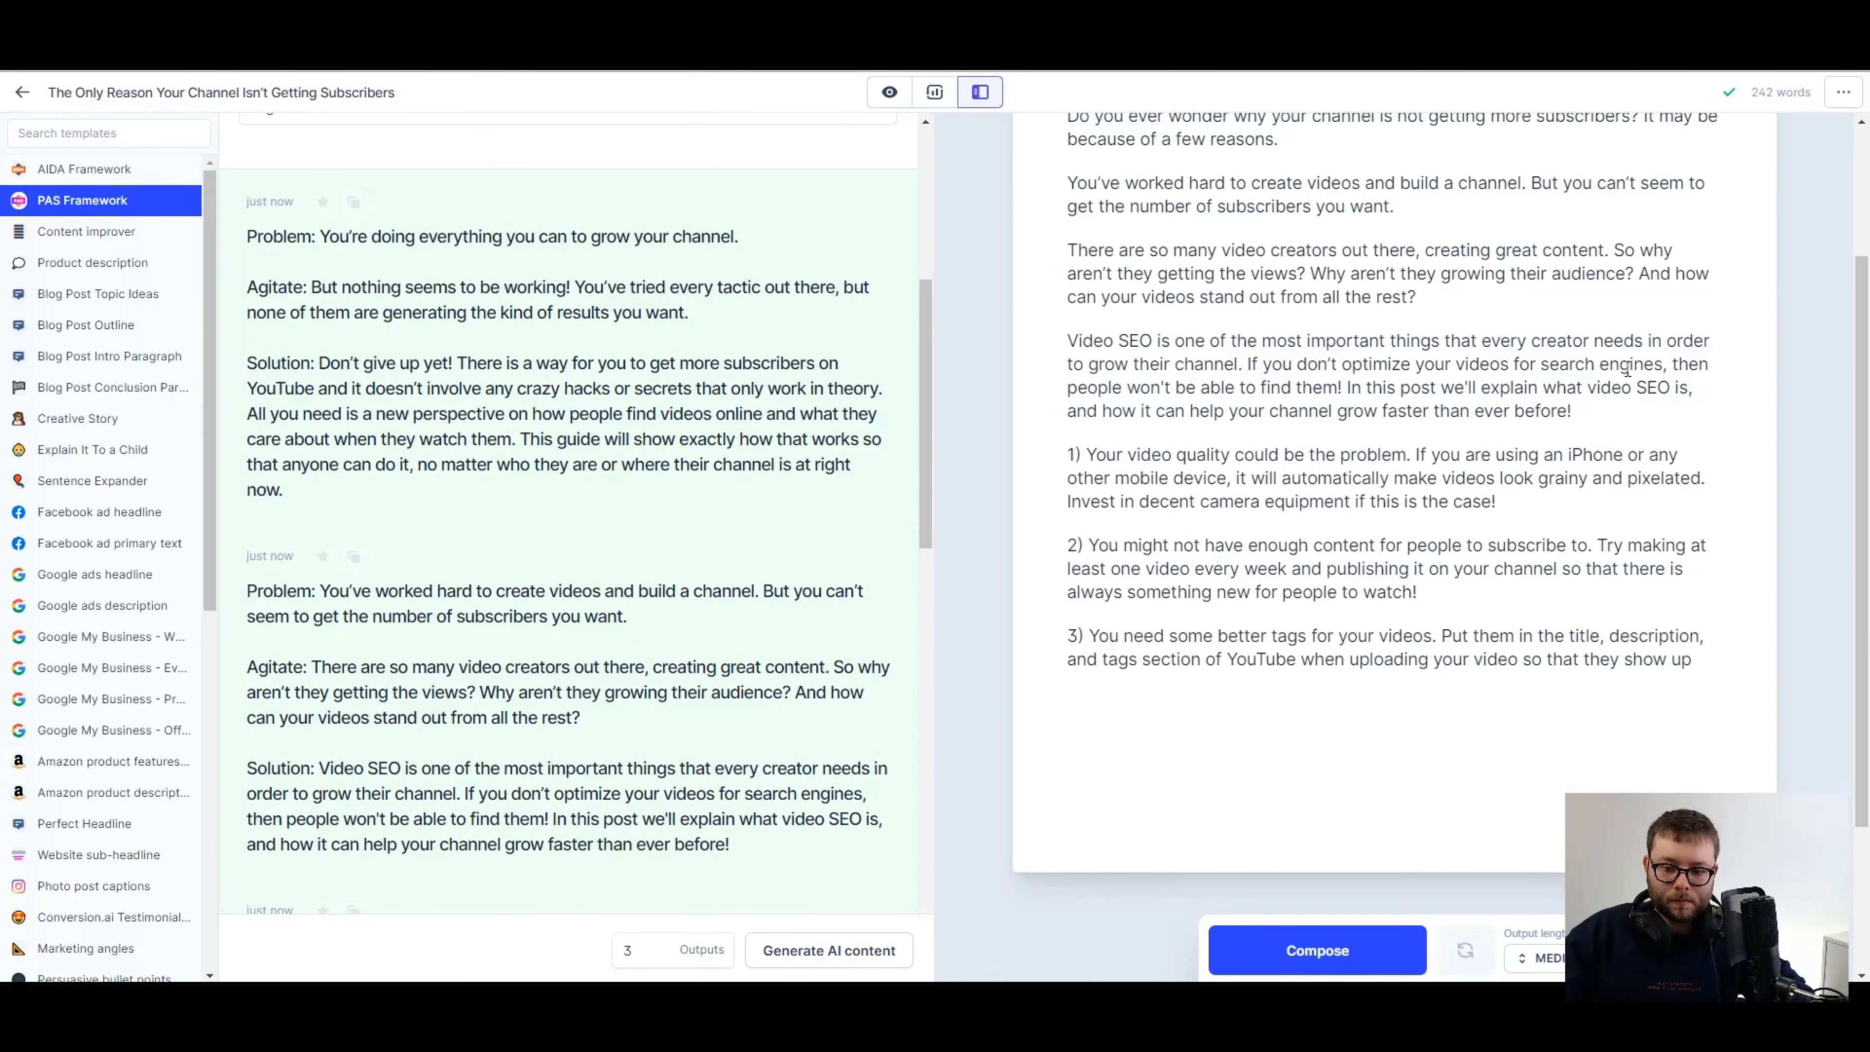
{"action": "left_click", "coordinate": [1712, 420]}
{"action": "key", "text": "Return"}
{"action": "type", "text": "3 Ma"}
{"action": "left_click_drag", "start_coordinate": [1110, 453], "coordinate": [1069, 452]}
{"action": "left_click", "coordinate": [1132, 455]}
{"action": "type", "text": "jor Factors Why You're Not Getting Youtube Subscribers"}
{"action": "left_click", "coordinate": [1336, 621]}
{"action": "scroll", "coordinate": [1502, 566], "scroll_direction": "up", "scroll_amount": 3}
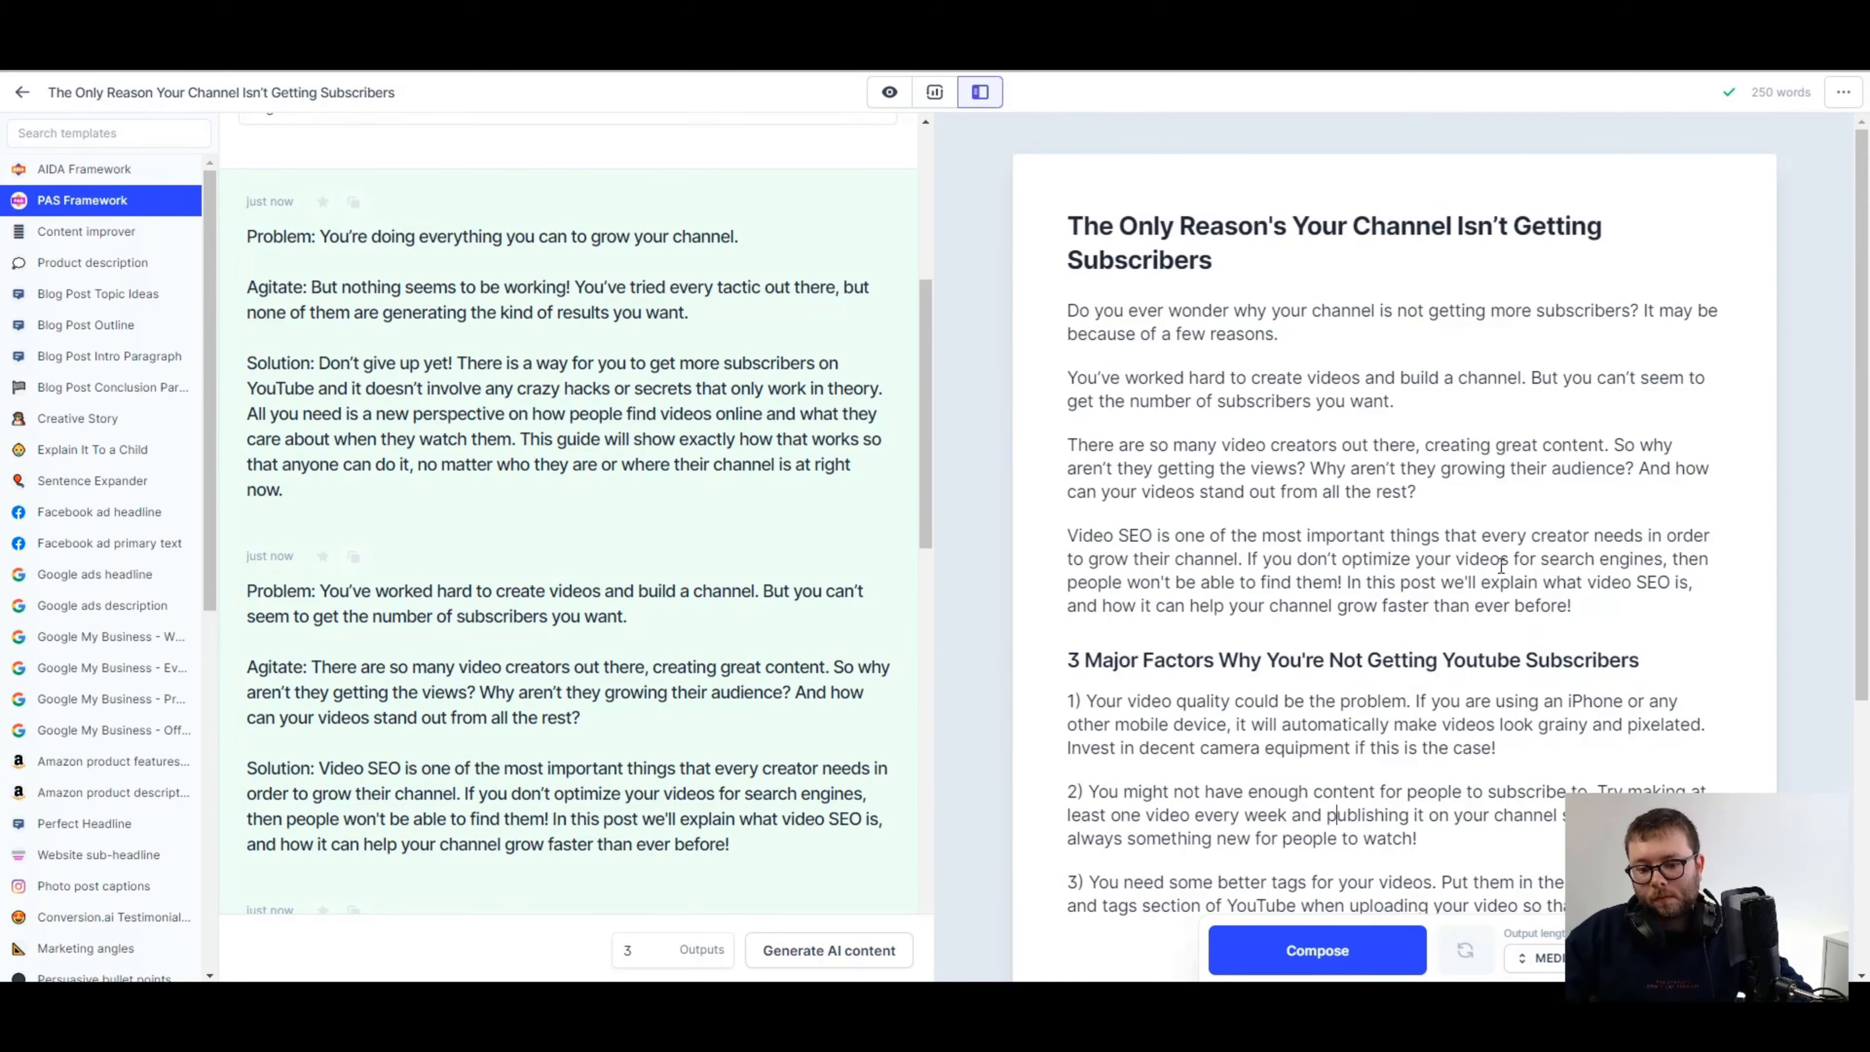
- Prefix the "3 Major Factors" heading with "##" and add the heading "## Video SEO For Newbies" below the numbered reasons
{"action": "scroll", "coordinate": [1501, 566], "scroll_direction": "down", "scroll_amount": 4}
{"action": "left_click", "coordinate": [1465, 638]}
{"action": "type", "text": "What Is Video SEO"}
{"action": "left_click", "coordinate": [1069, 349]}
{"action": "type", "text": "##"}
{"action": "triple_click", "coordinate": [1100, 638]}
{"action": "type", "text": "## Video SEO For Newbie"}
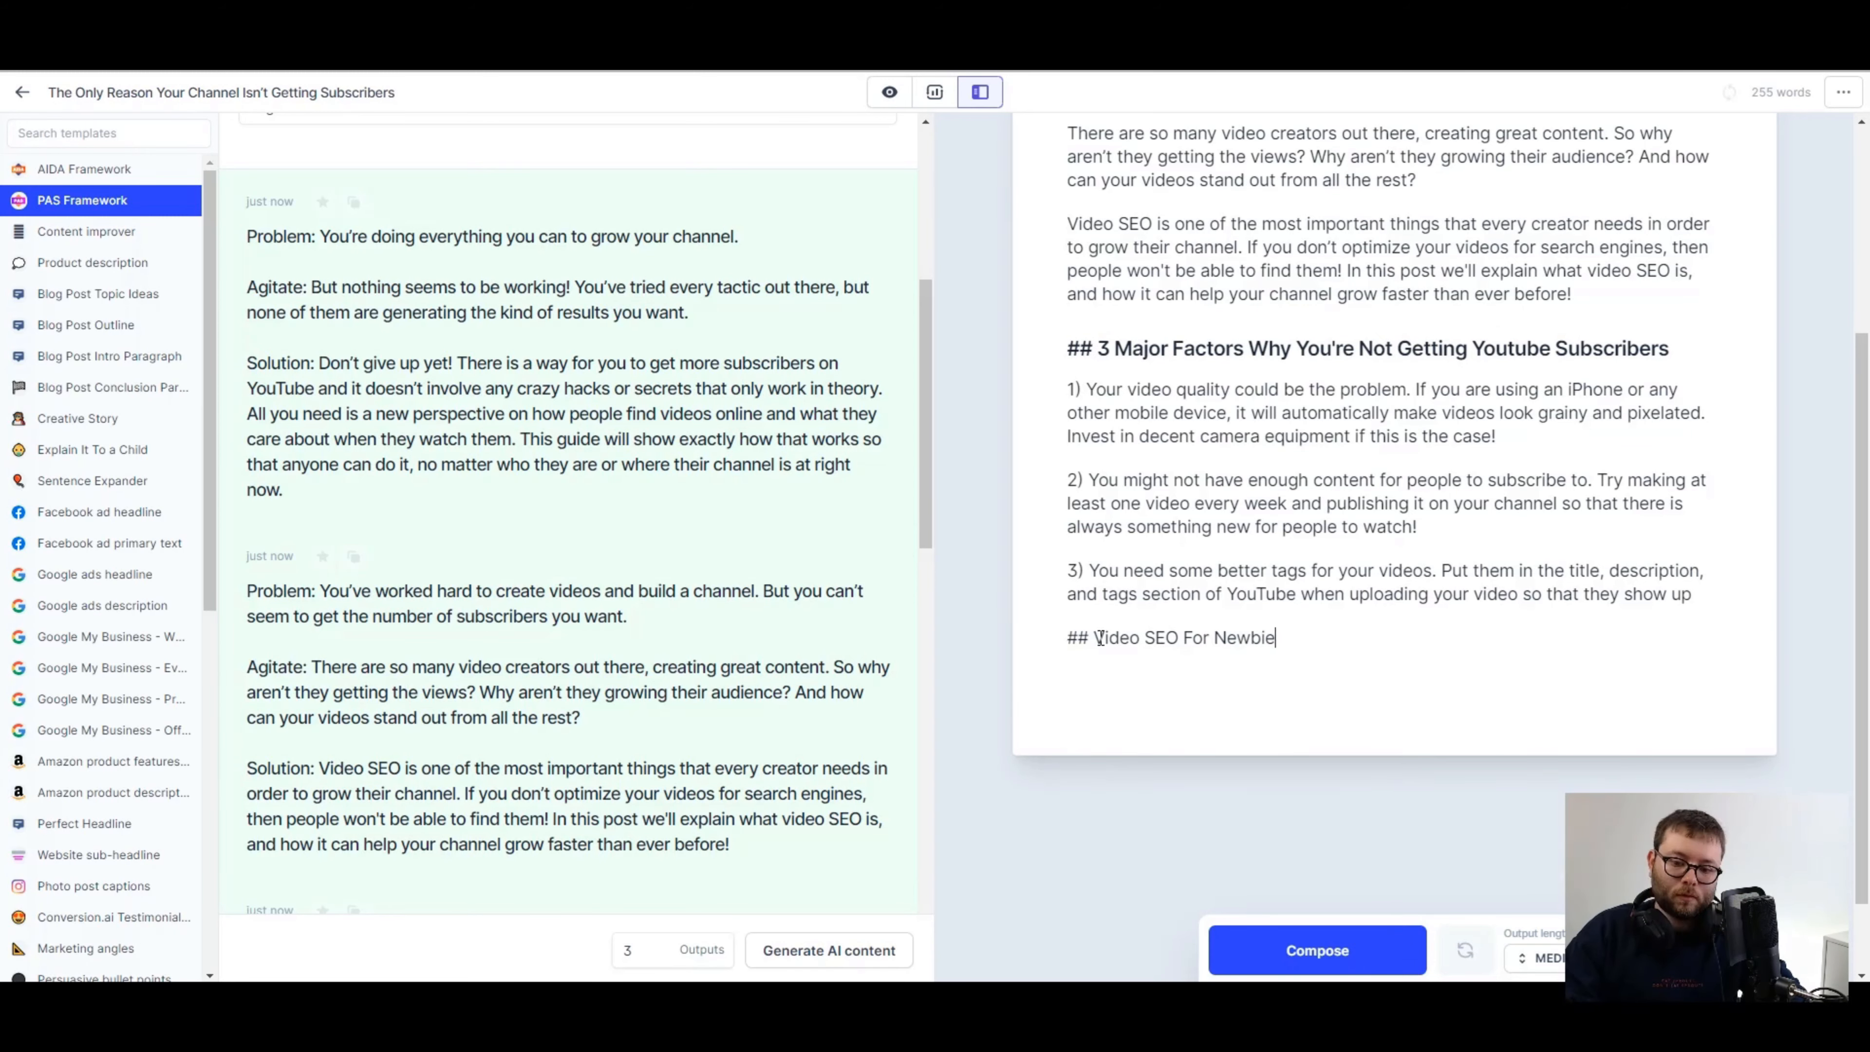
{"action": "type", "text": "s"}
{"action": "triple_click", "coordinate": [1100, 638]}
{"action": "left_click", "coordinate": [93, 450]}
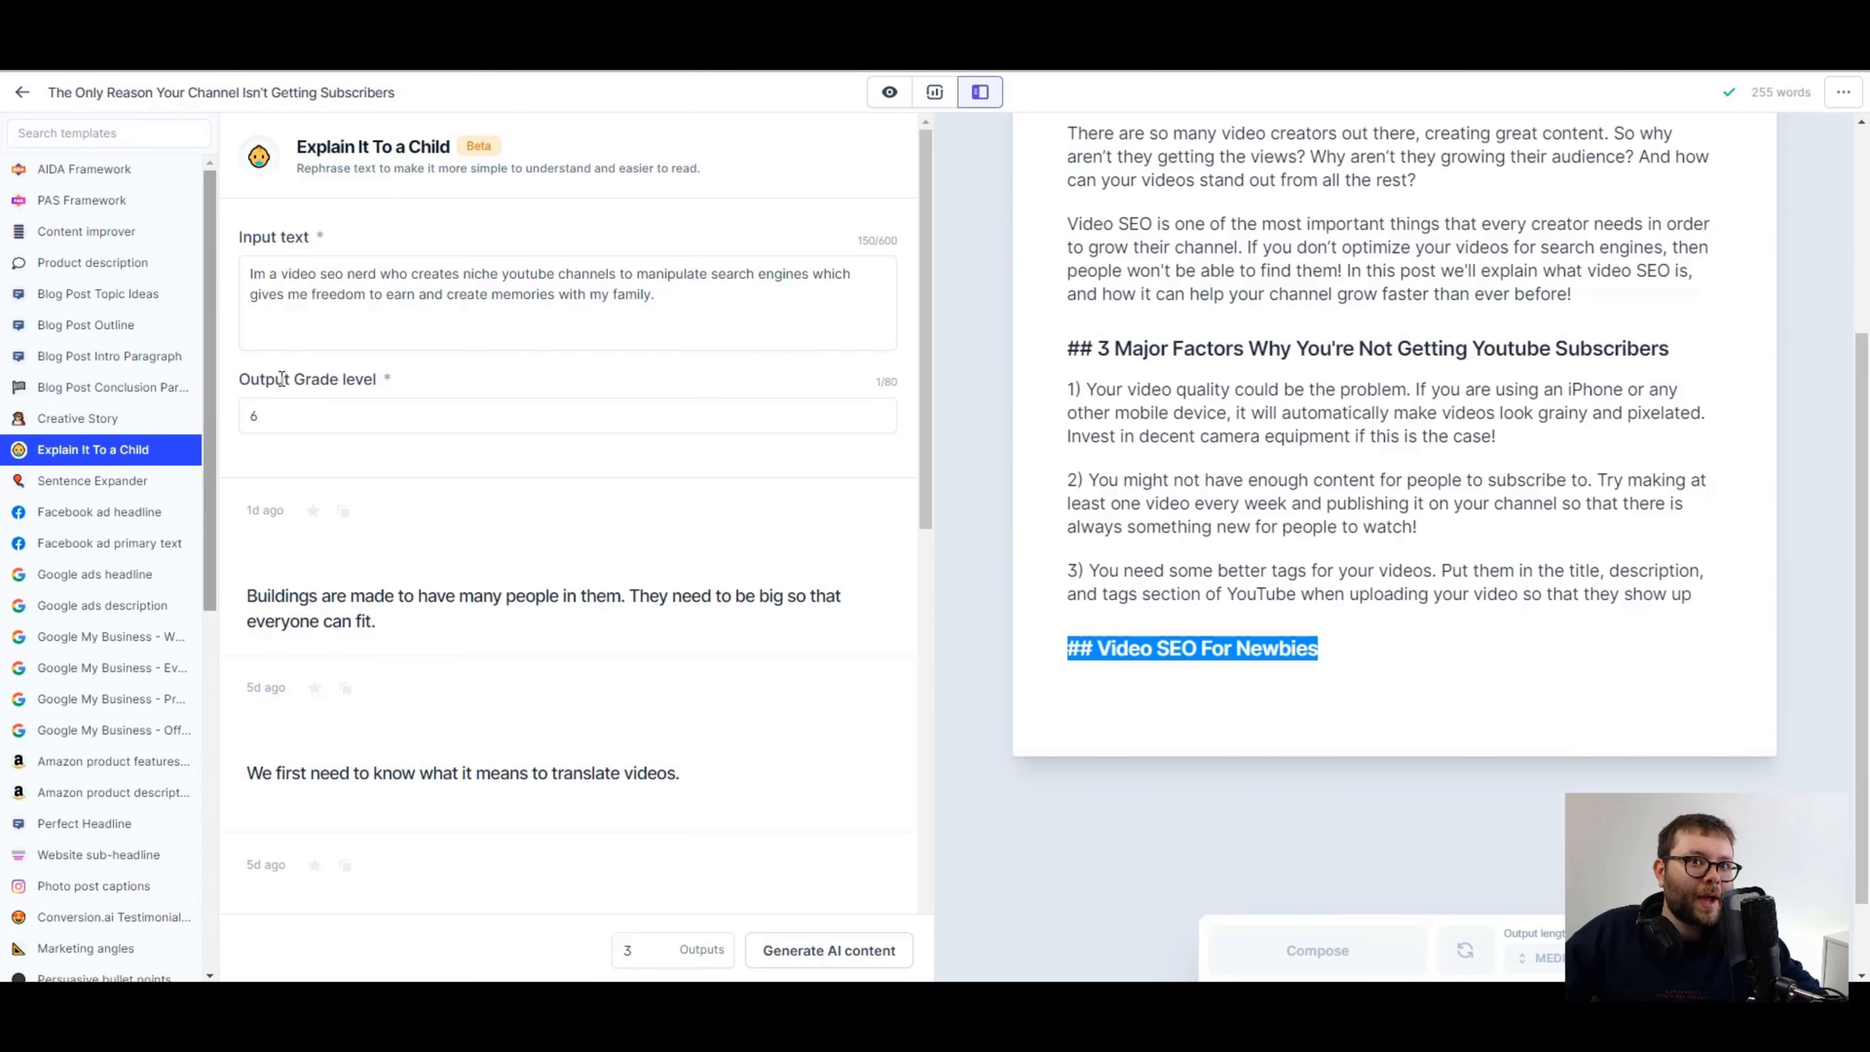
{"action": "left_click", "coordinate": [1185, 656]}
{"action": "left_click", "coordinate": [657, 317]}
{"action": "left_click", "coordinate": [1171, 648]}
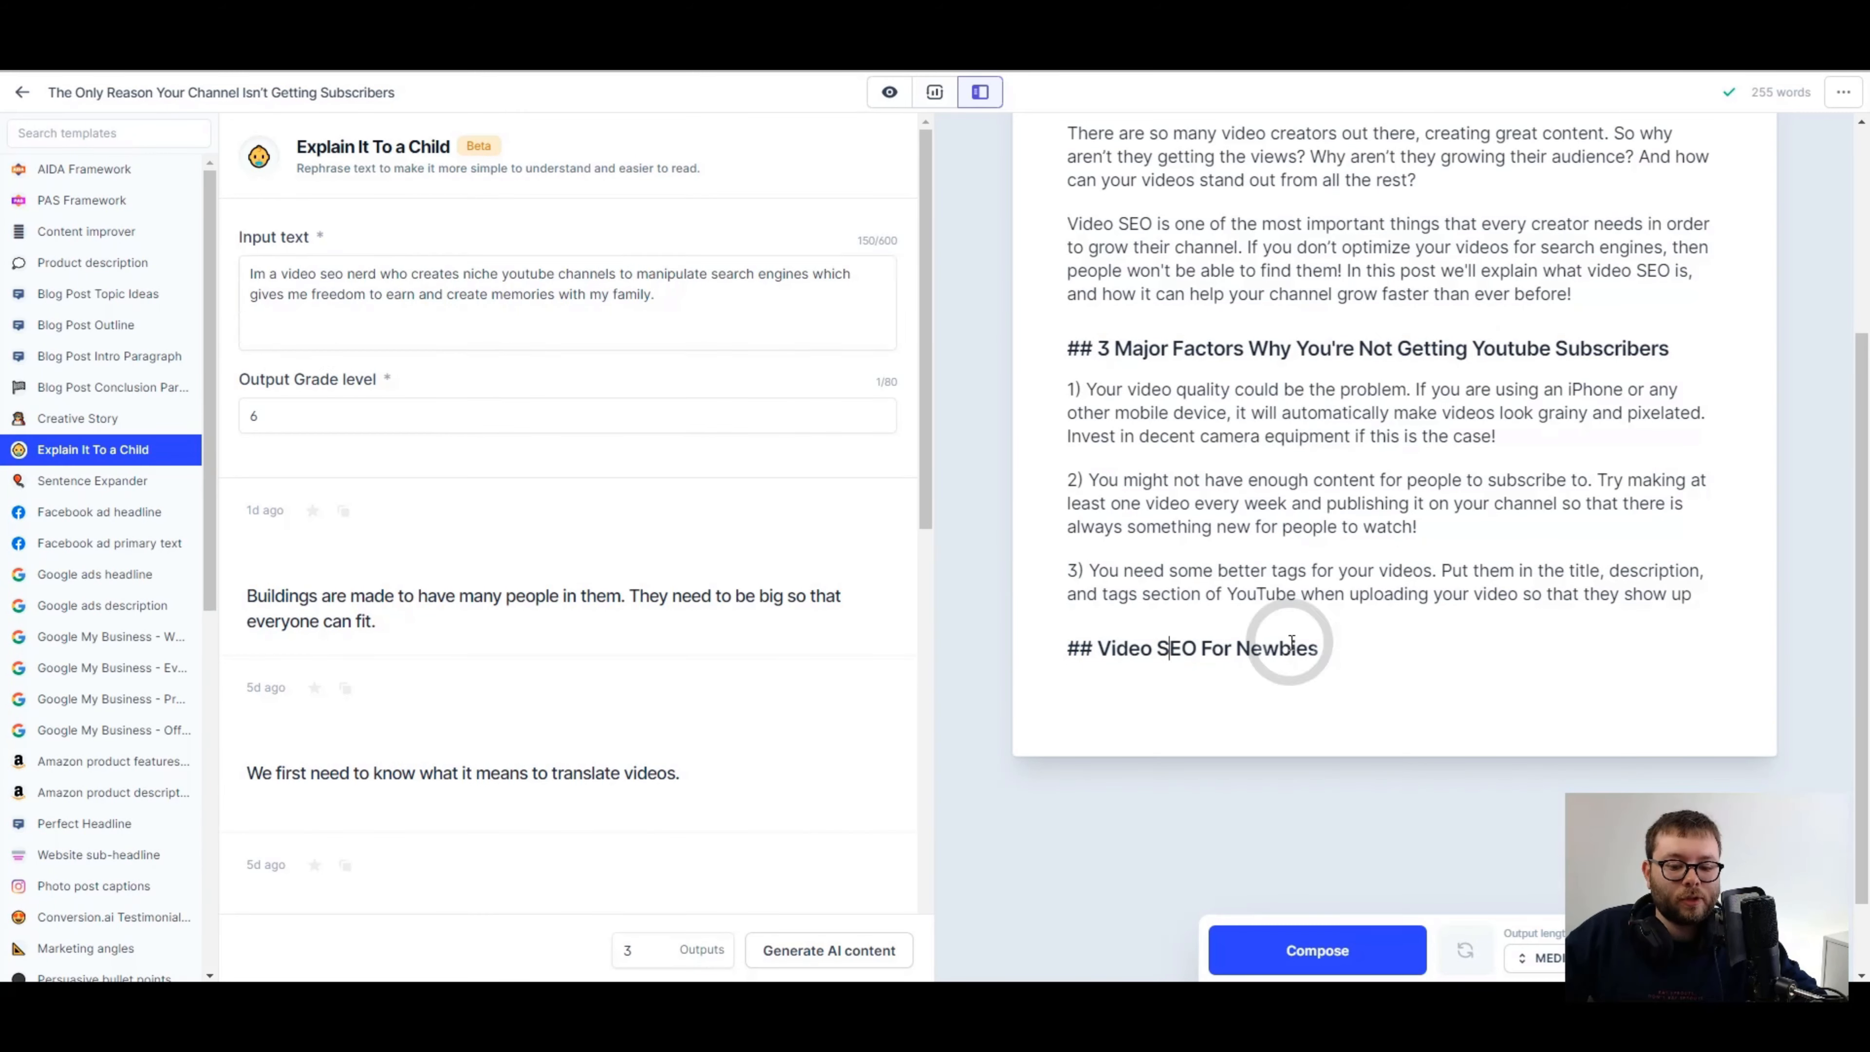
- Generate a Blog Post Intro Paragraph using the copied heading "Video SEO For Newbies" as the title and "Content Creators" as the audience
{"action": "left_click_drag", "start_coordinate": [1292, 641], "coordinate": [1067, 649]}
{"action": "key", "text": "ctrl+c"}
{"action": "left_click", "coordinate": [564, 287]}
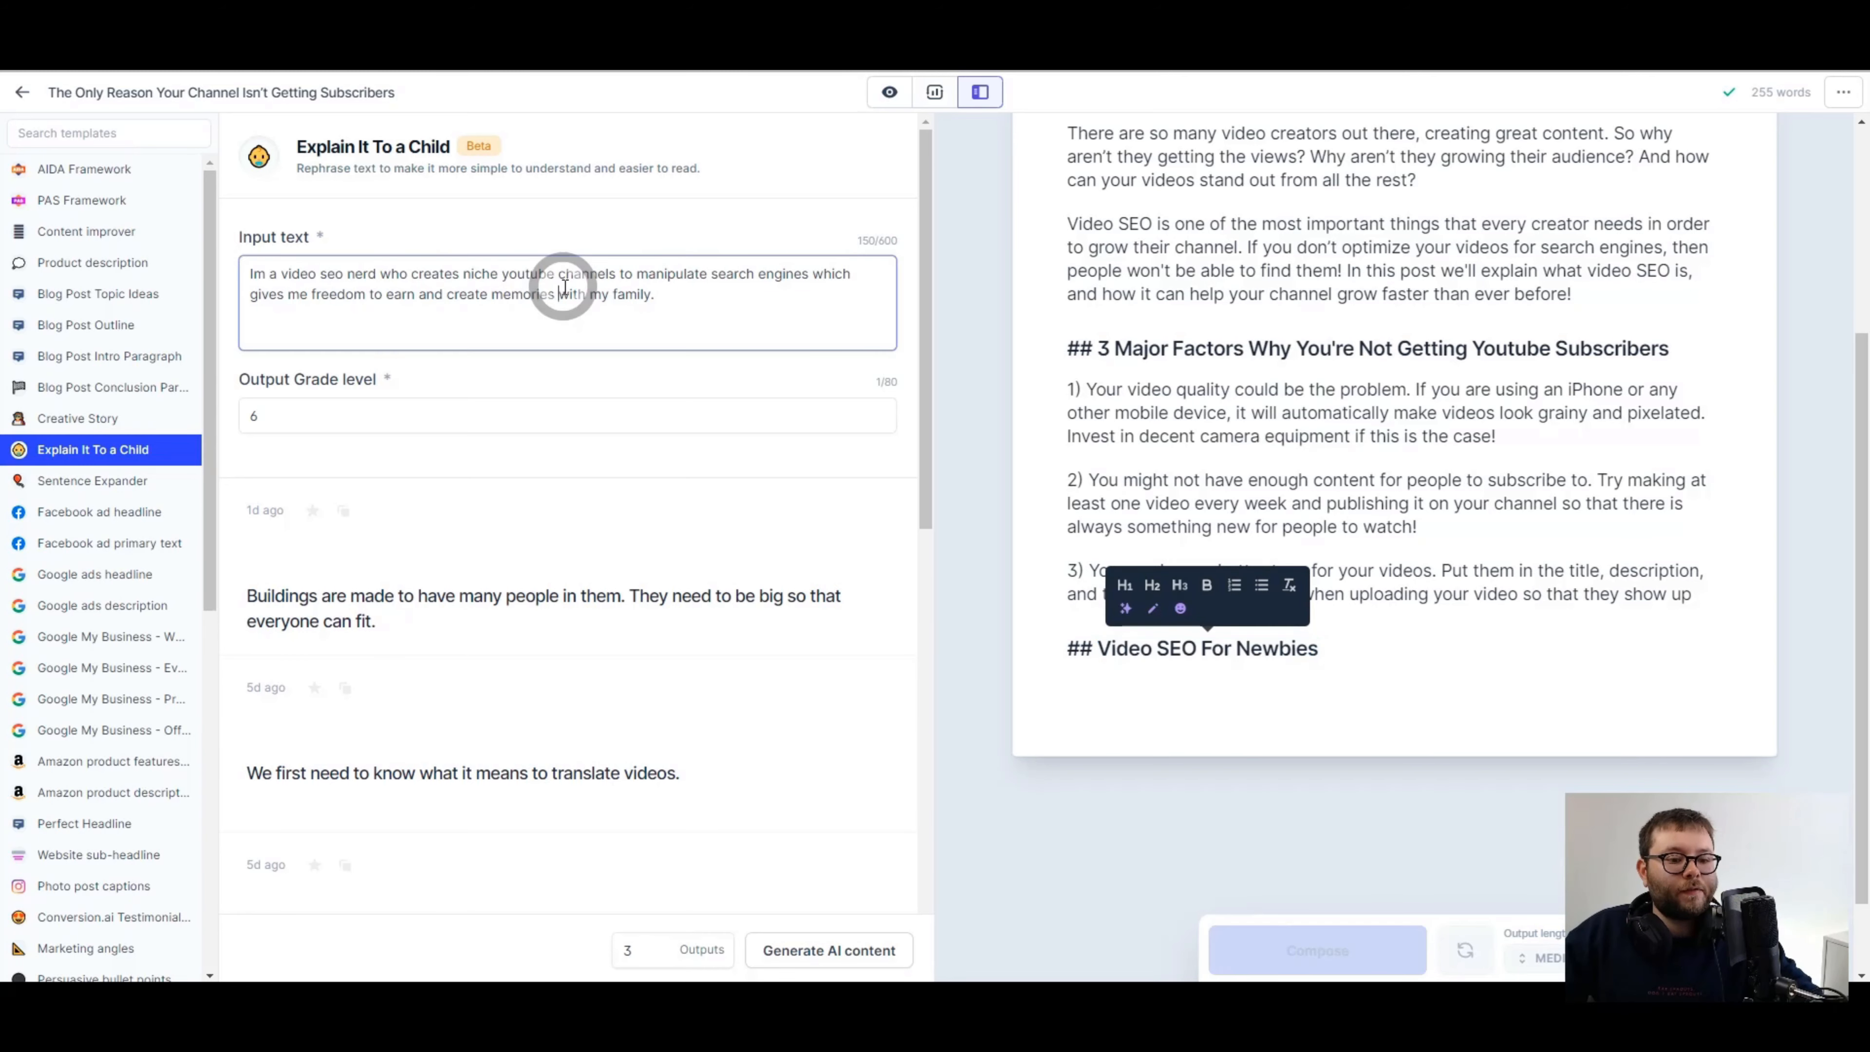
{"action": "left_click", "coordinate": [110, 357]}
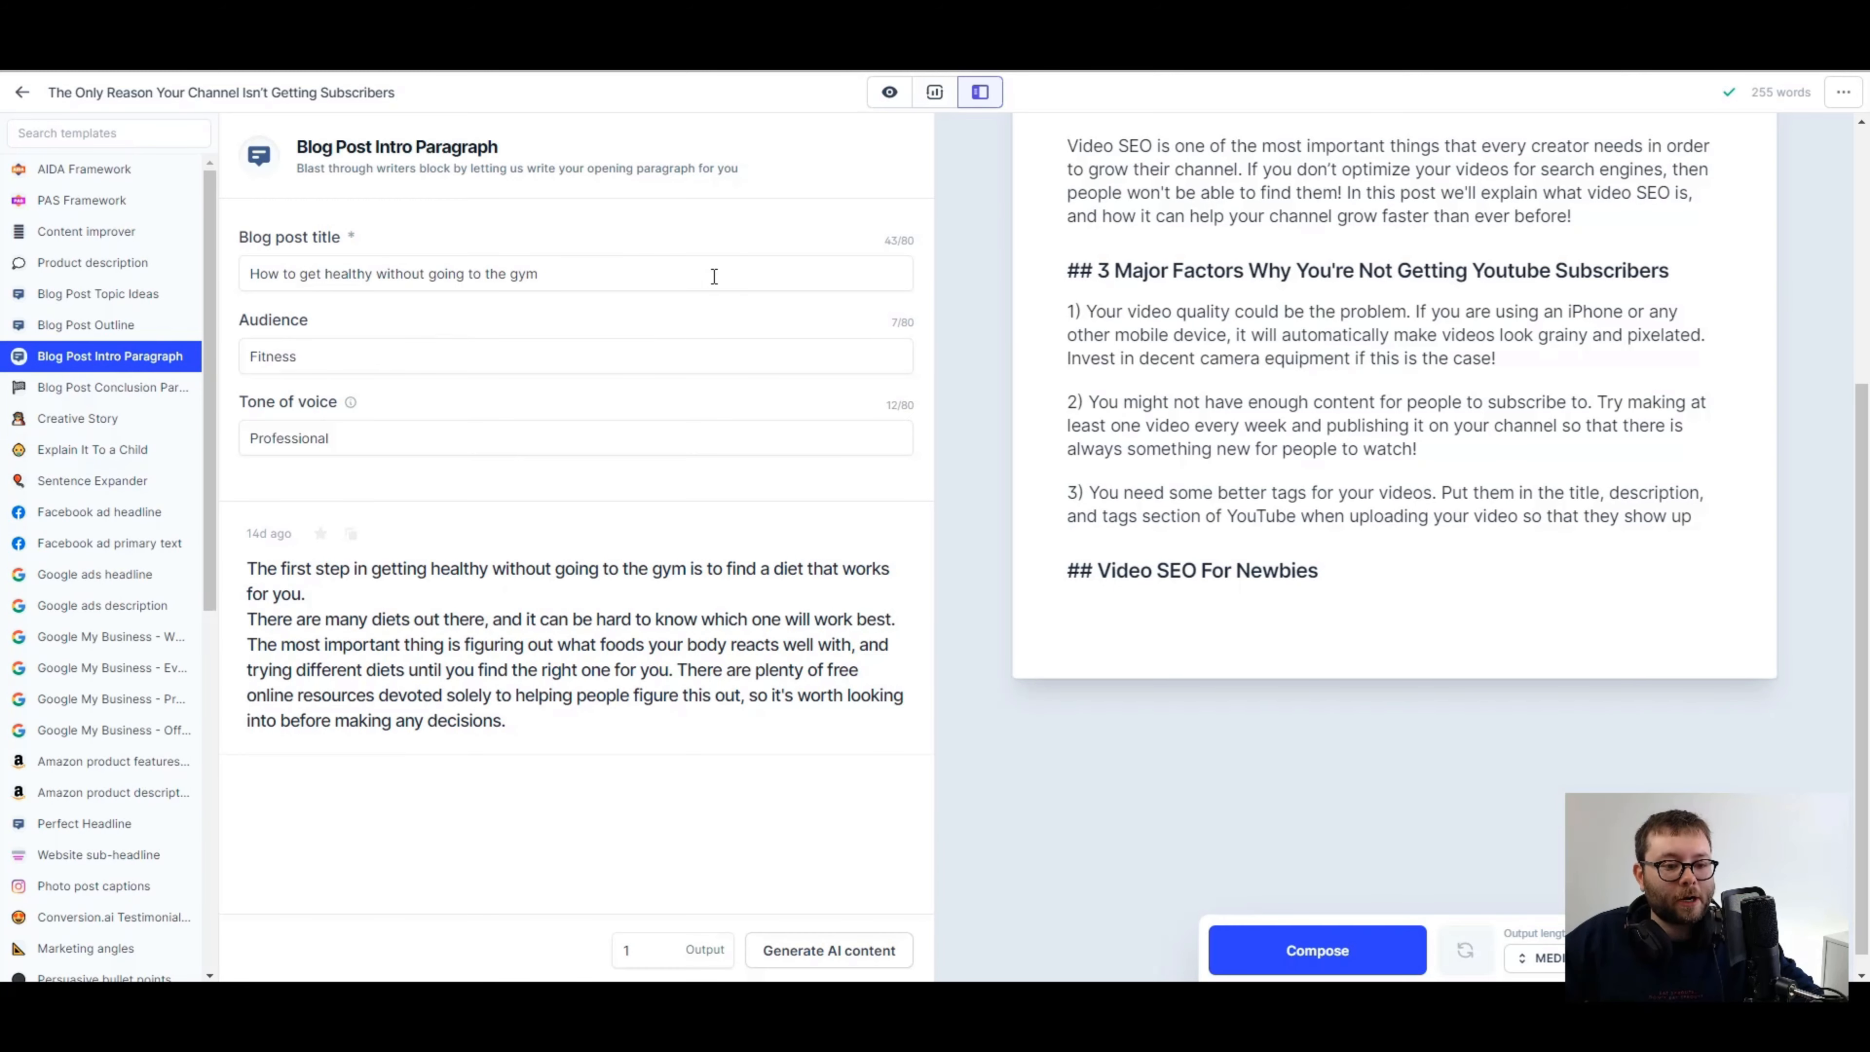
{"action": "left_click_drag", "start_coordinate": [714, 276], "coordinate": [175, 272]}
{"action": "key", "text": "ctrl+v"}
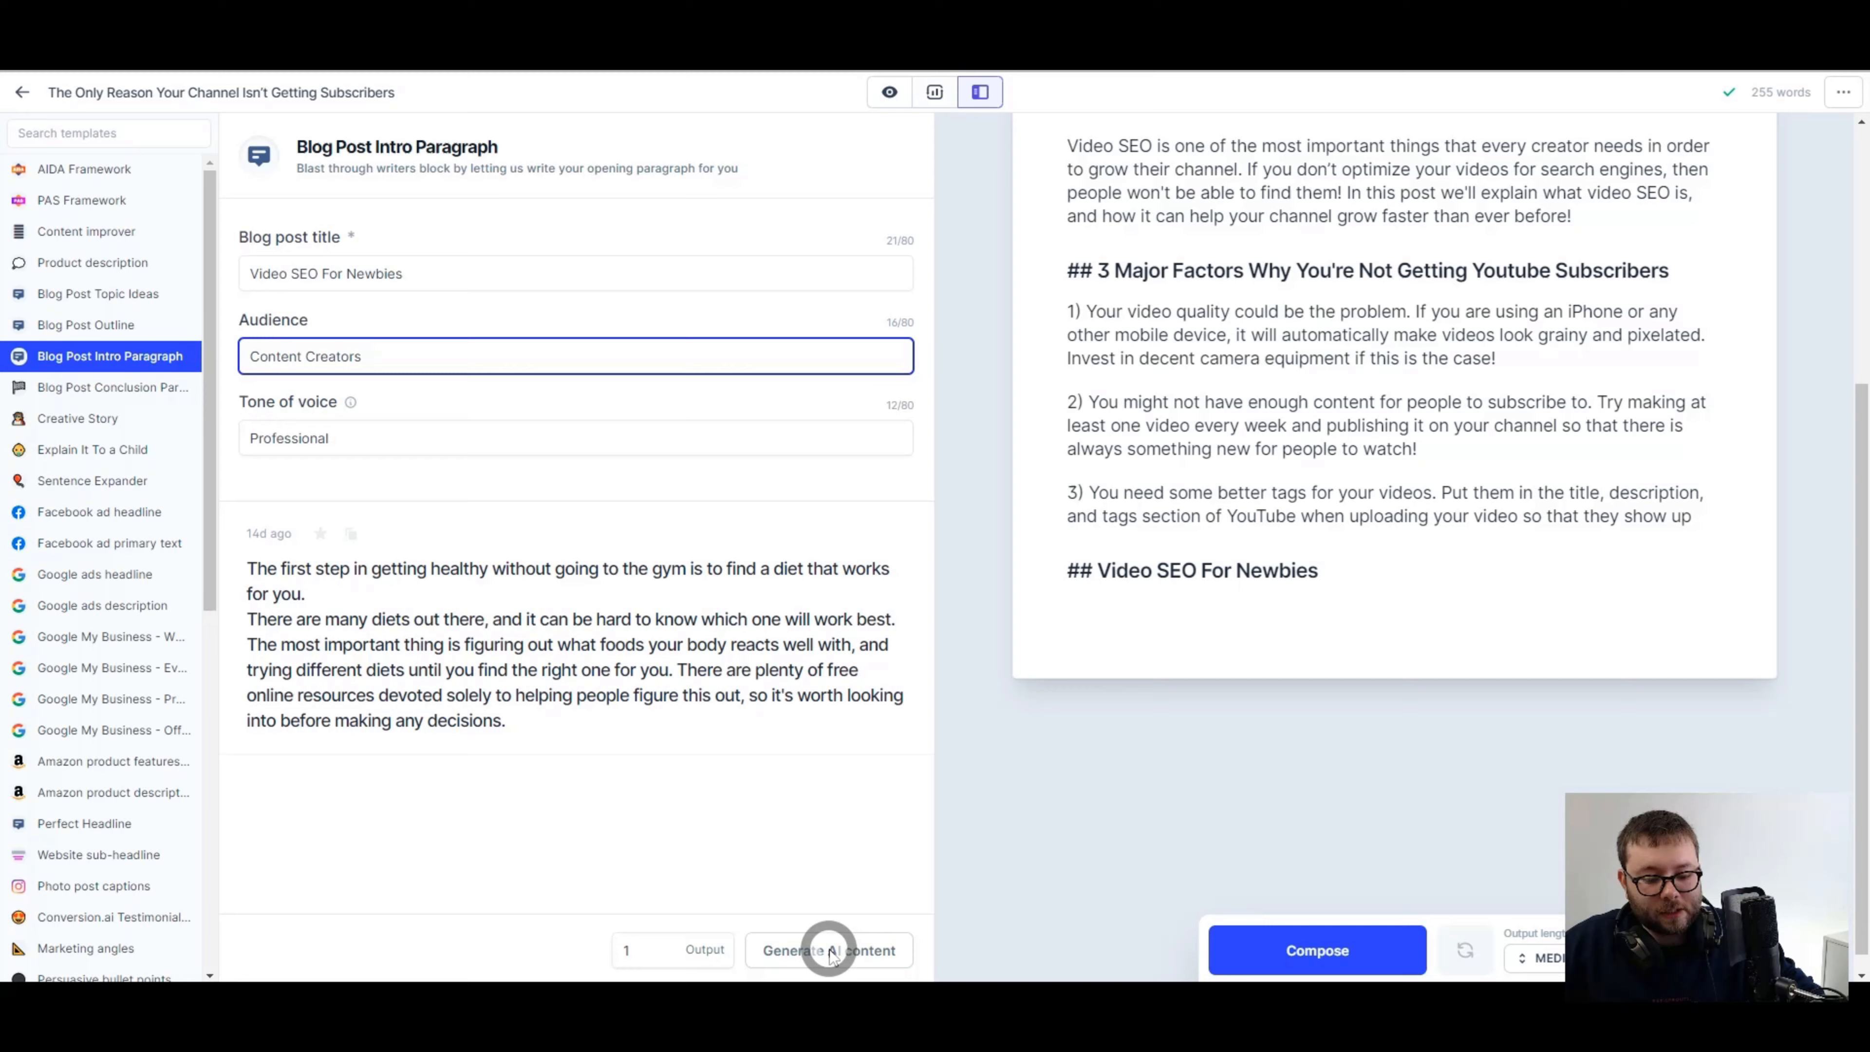
{"action": "left_click", "coordinate": [827, 949]}
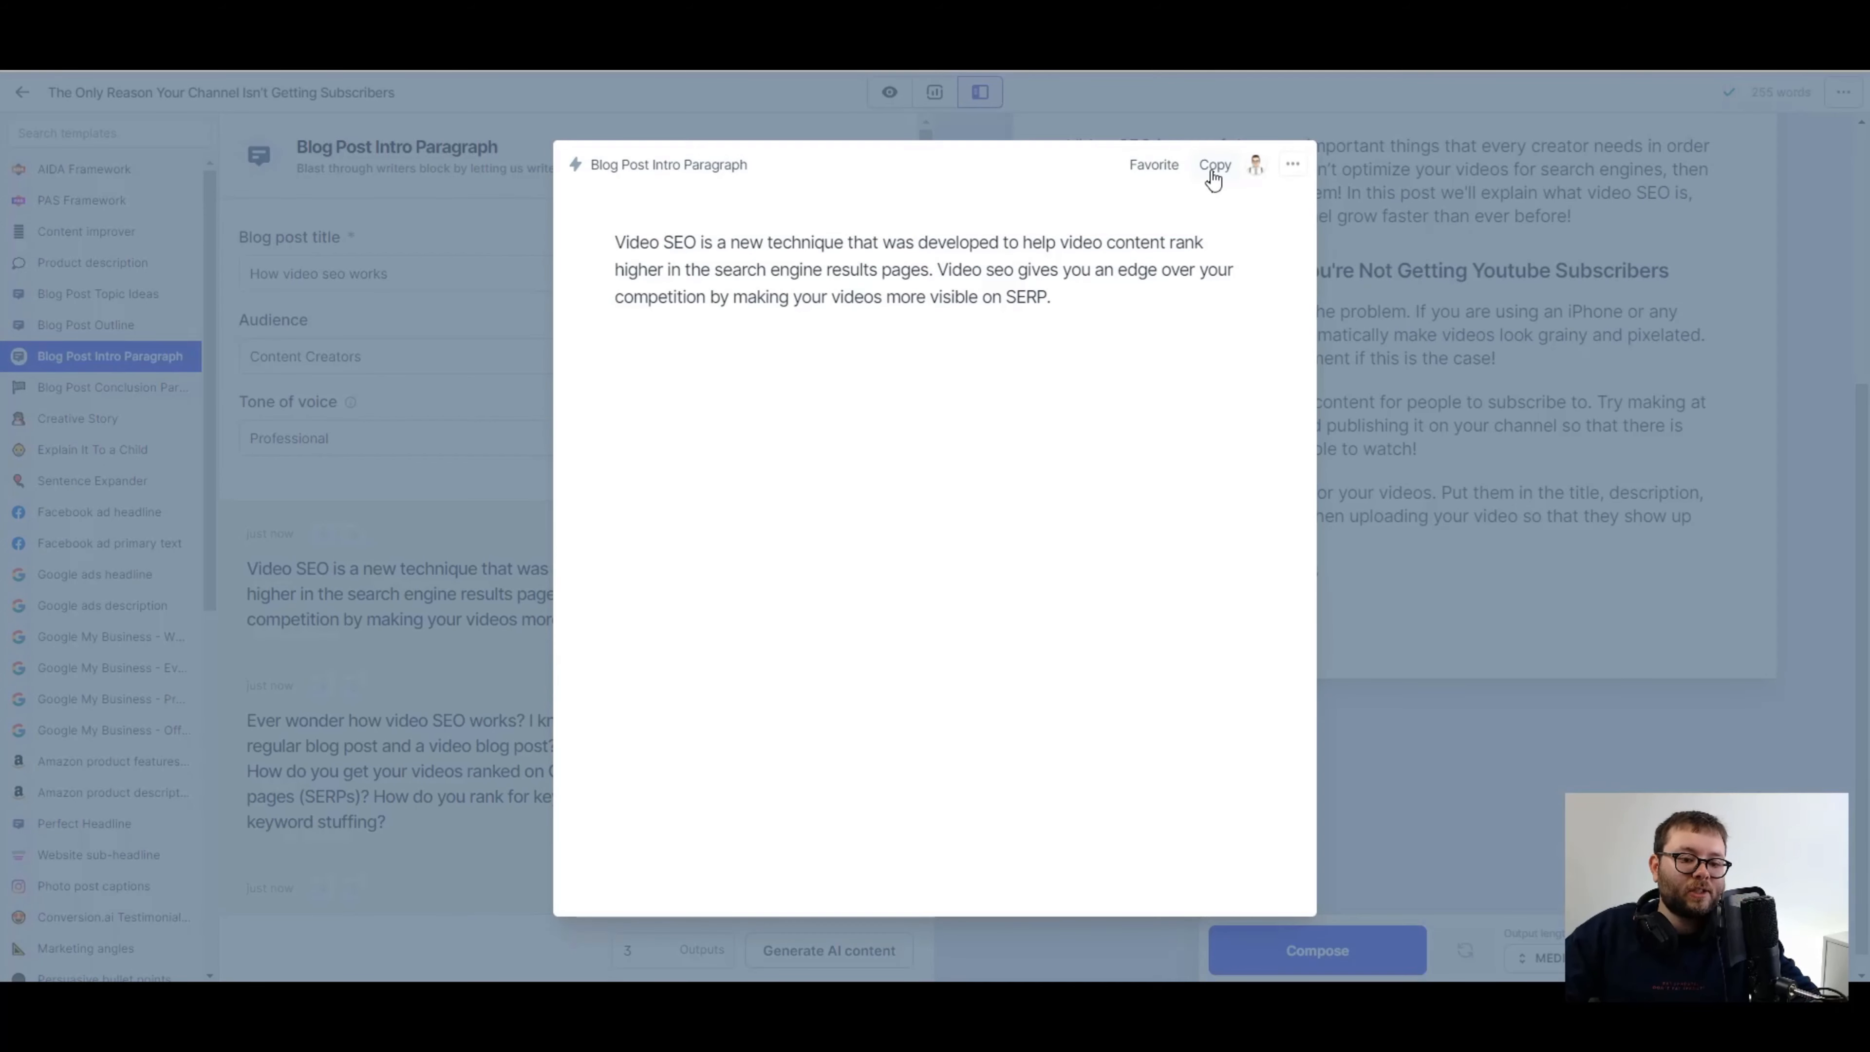
- Copy the generated intro paragraph beginning "Video SEO is a new technique" and close its preview
{"action": "left_click", "coordinate": [1213, 177]}
{"action": "left_click", "coordinate": [488, 506]}
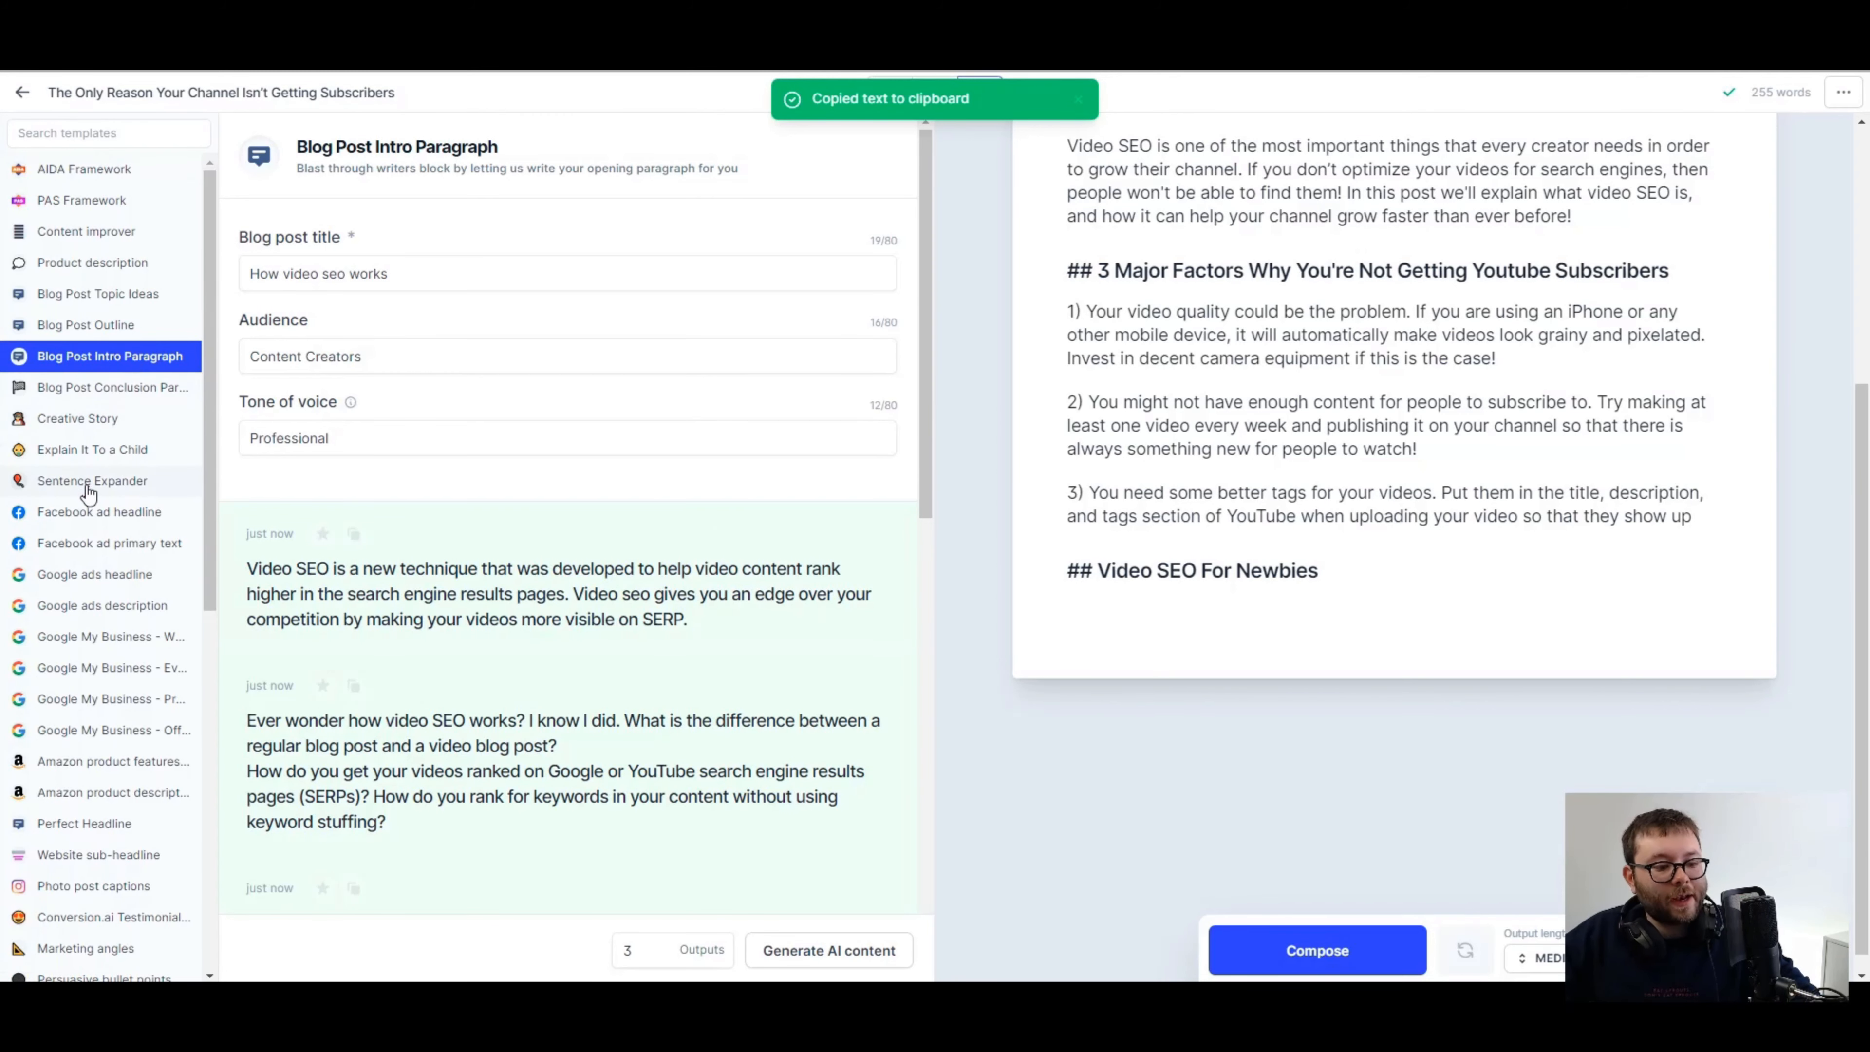
- Generate simplified versions of the copied Video SEO intro paragraph with the Explain It To a Child template
{"action": "left_click", "coordinate": [88, 450]}
{"action": "triple_click", "coordinate": [451, 291]}
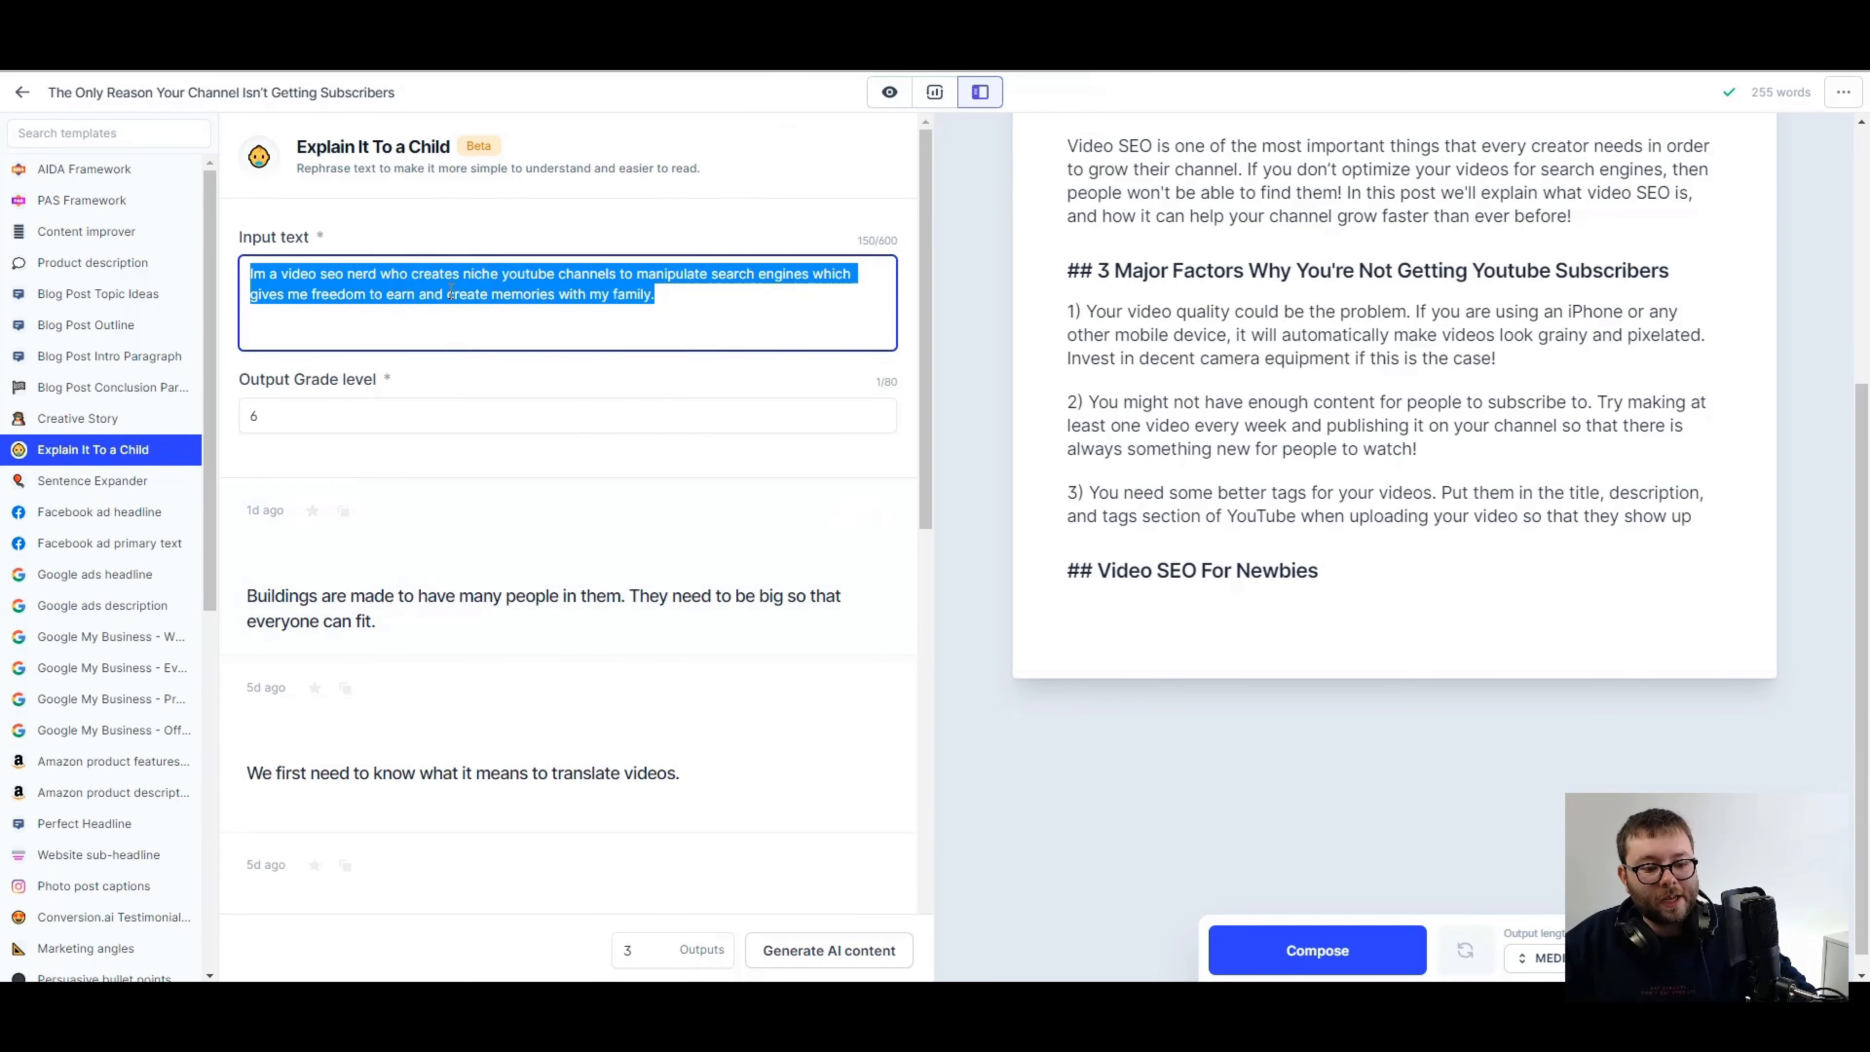
{"action": "key", "text": "ctrl+v"}
{"action": "left_click", "coordinate": [828, 950]}
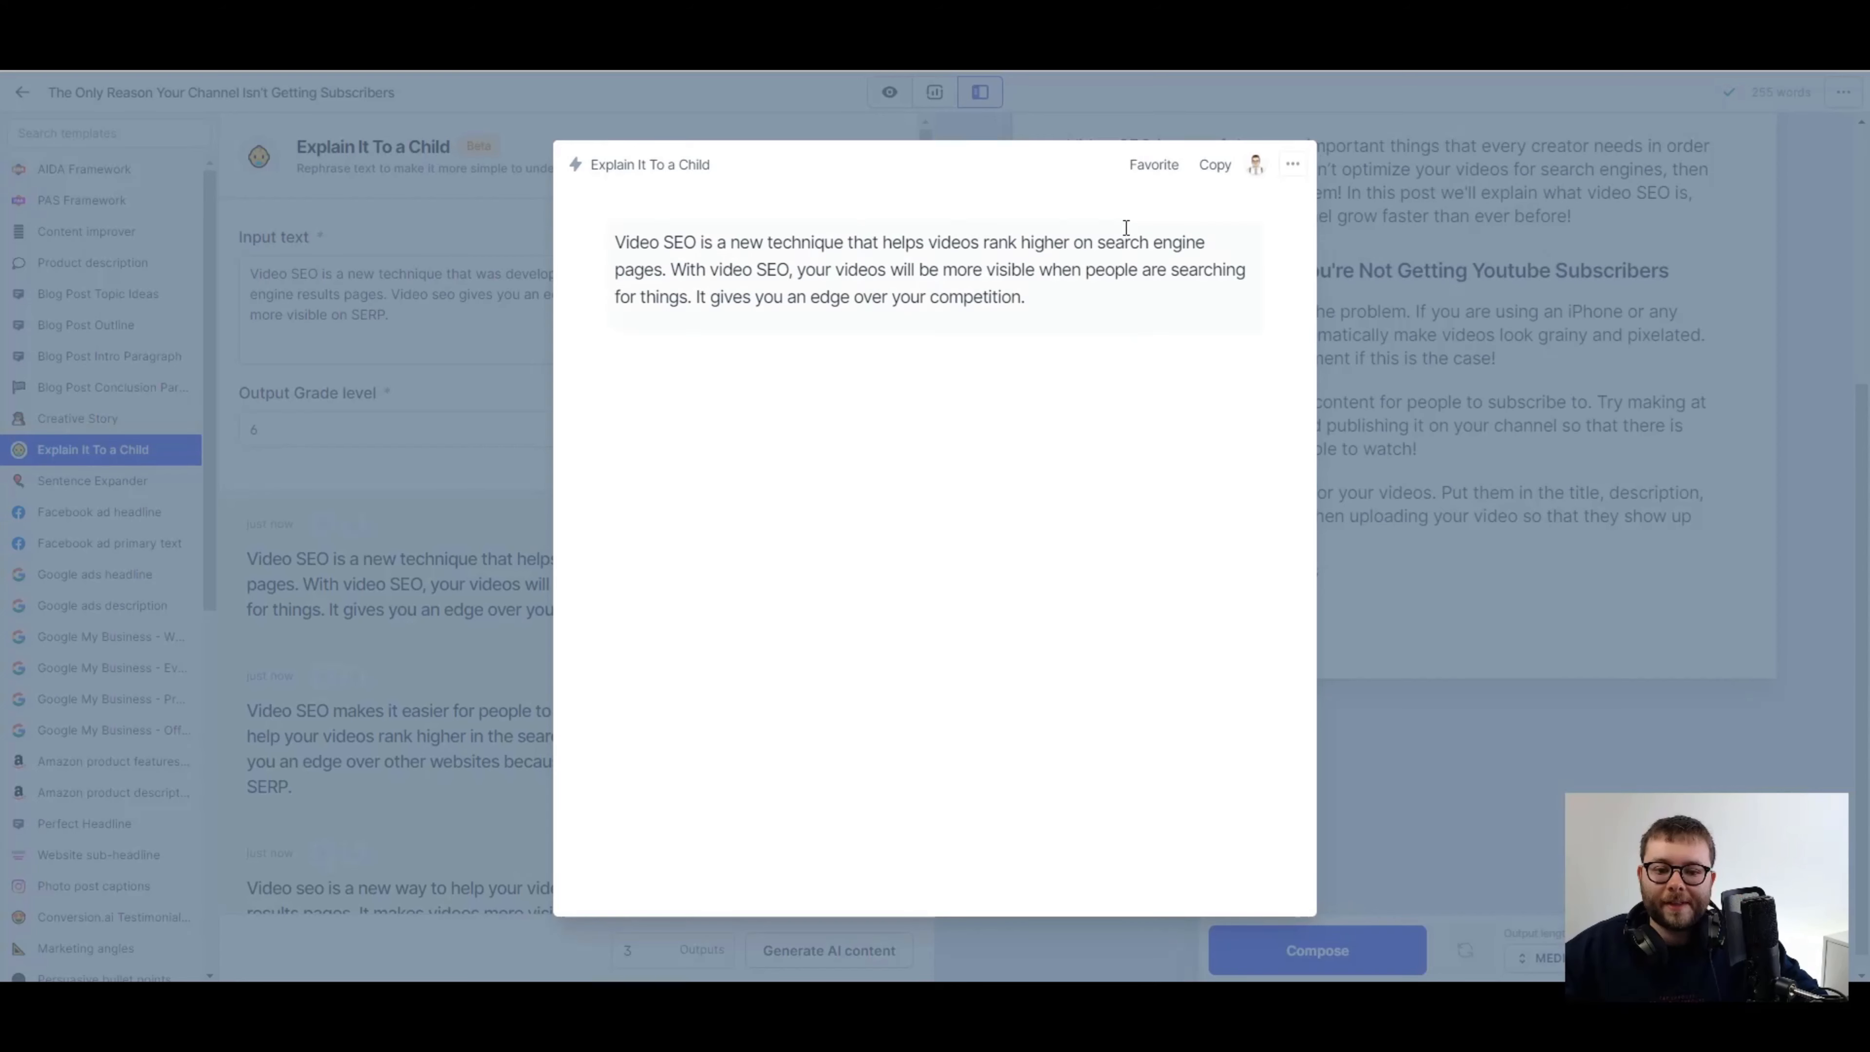
- Copy the simplified version beginning "Video SEO is a new technique that helps videos rank higher" and paste it below the "## Video SEO For Newbies" heading
{"action": "left_click", "coordinate": [1213, 167]}
{"action": "left_click", "coordinate": [1557, 535]}
{"action": "left_click", "coordinate": [1371, 605]}
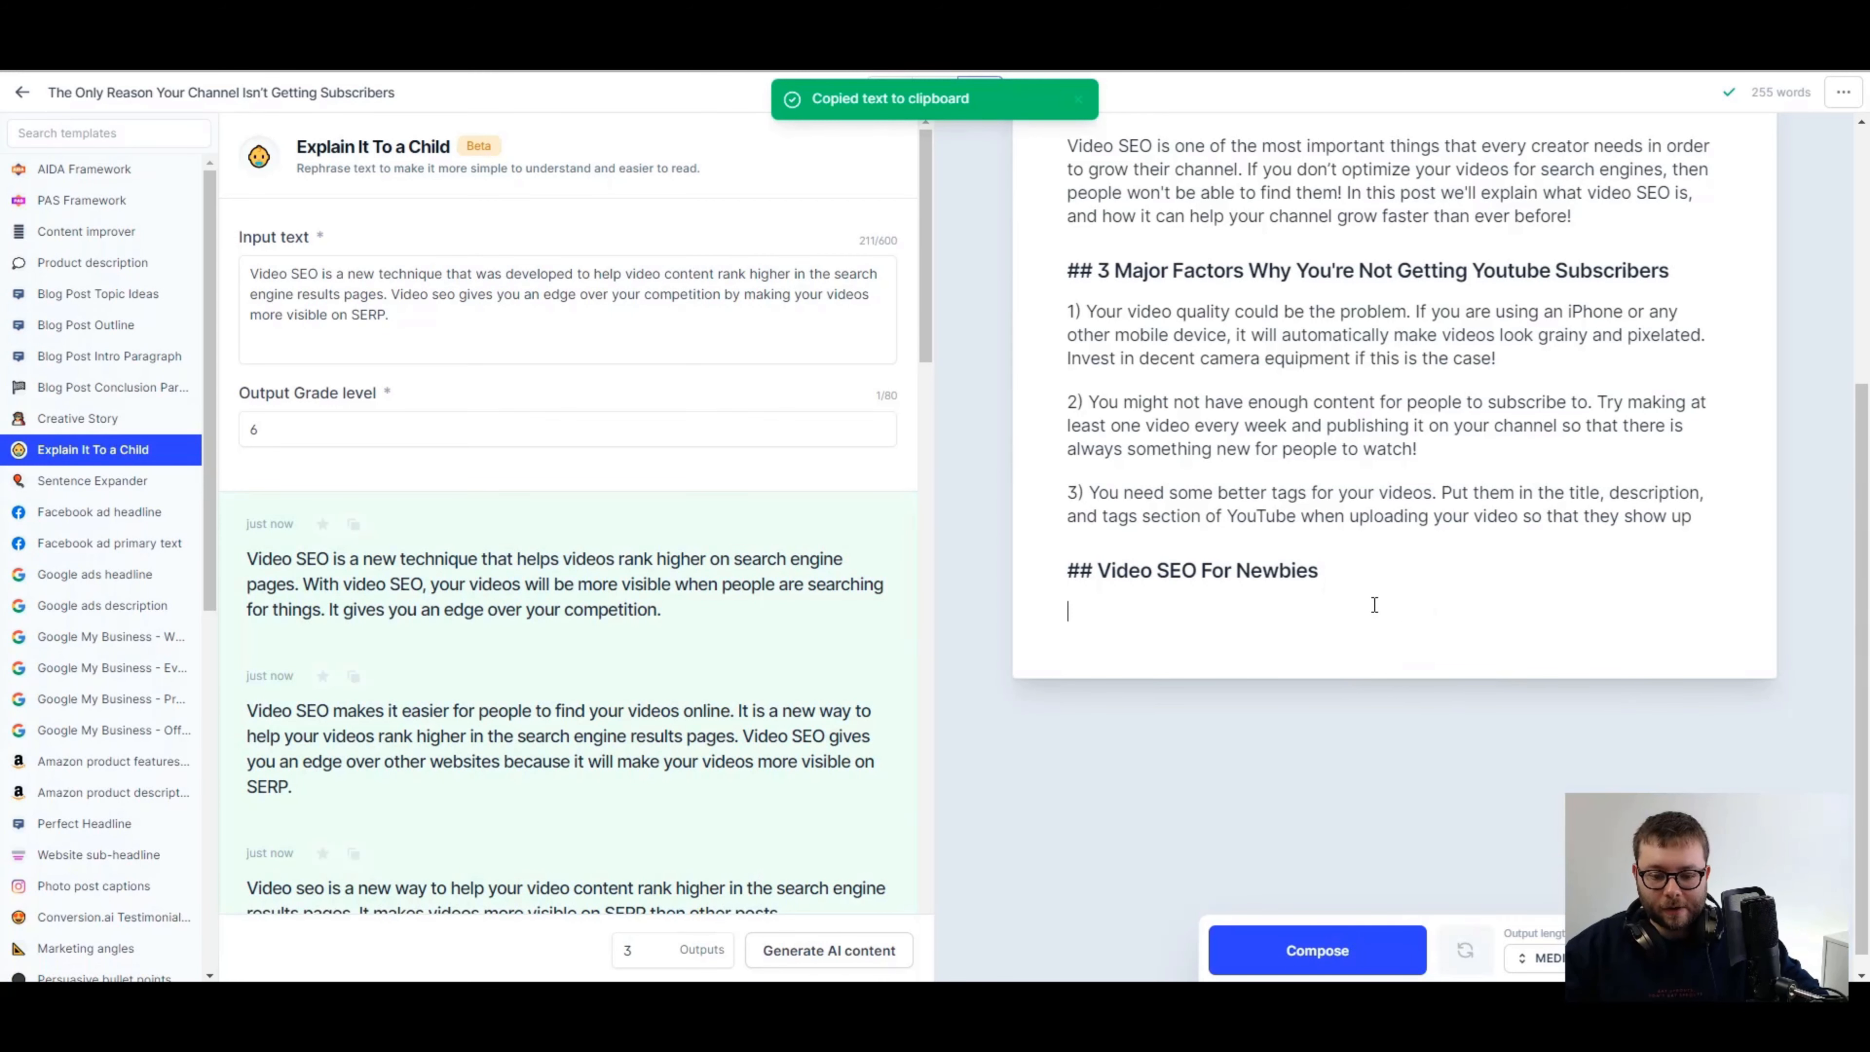
{"action": "key", "text": "ctrl+v"}
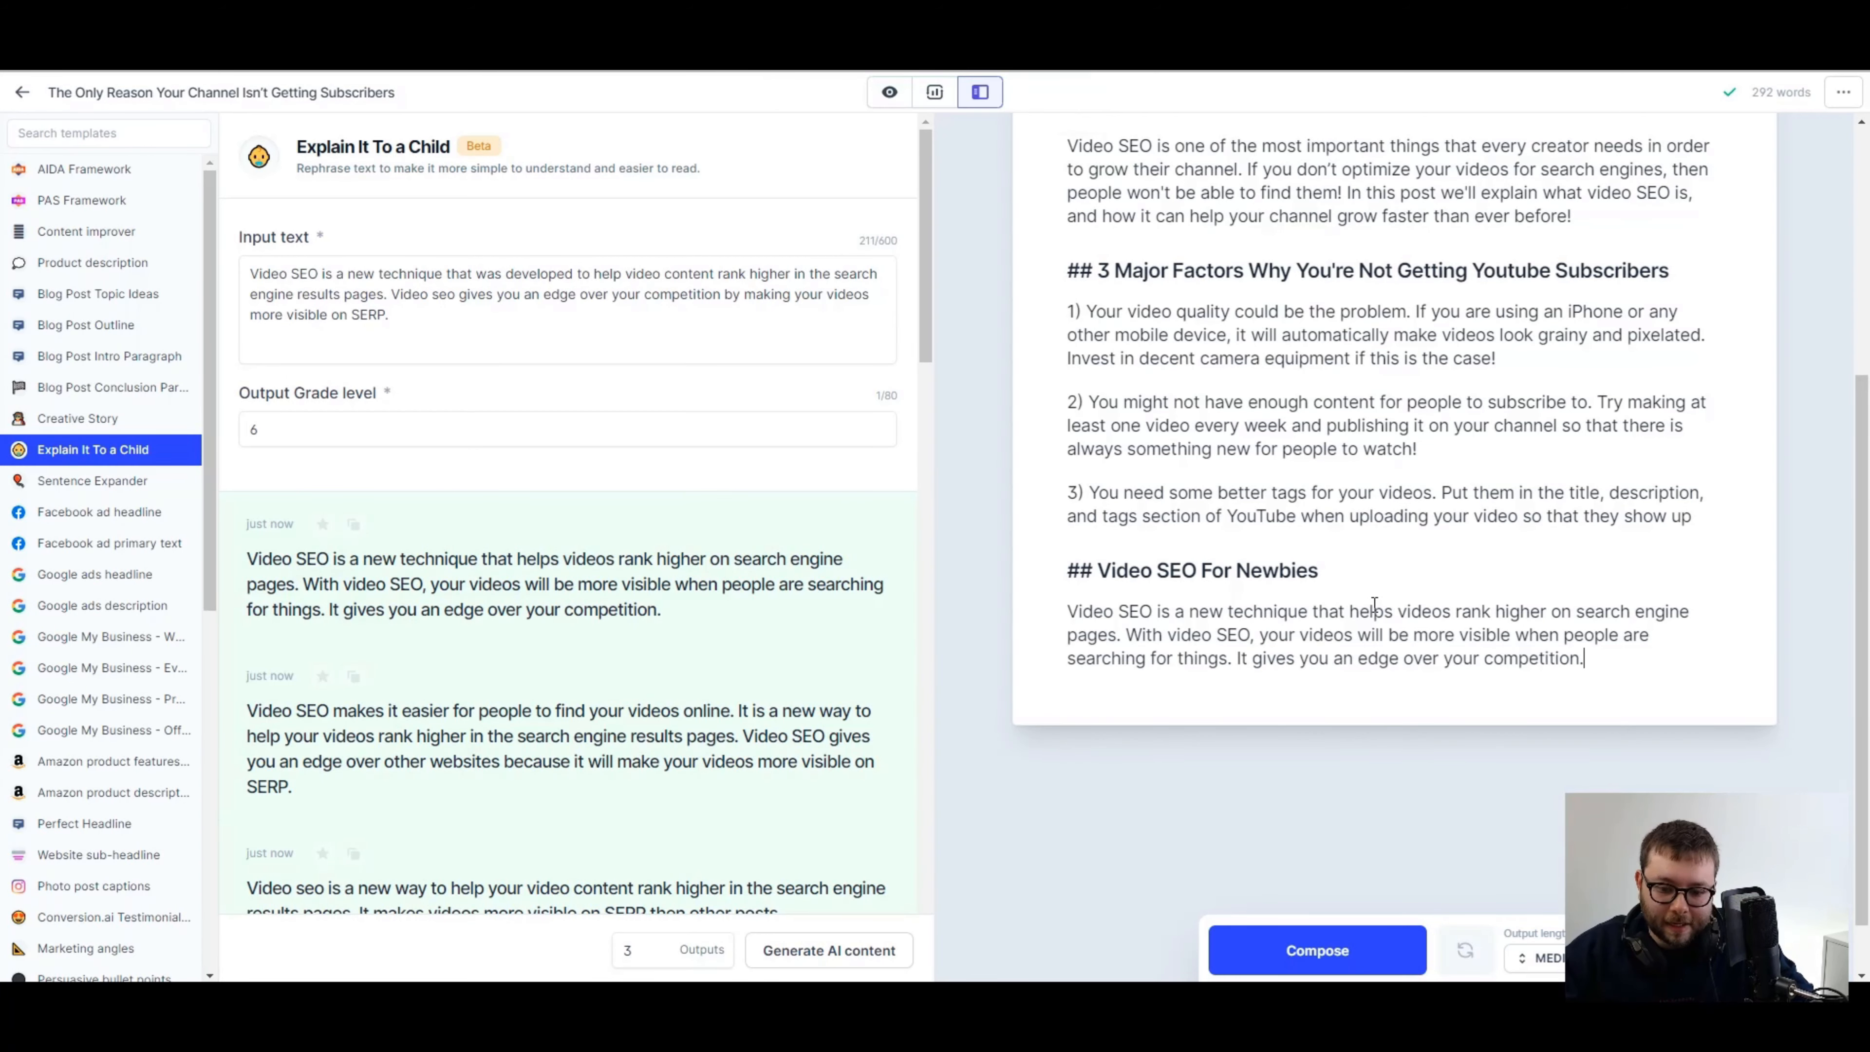
- Add the line "Here are some tips for better Video SEO on Youtube:" below the pasted paragraph and have the AI compose the tips
{"action": "key", "text": "Return"}
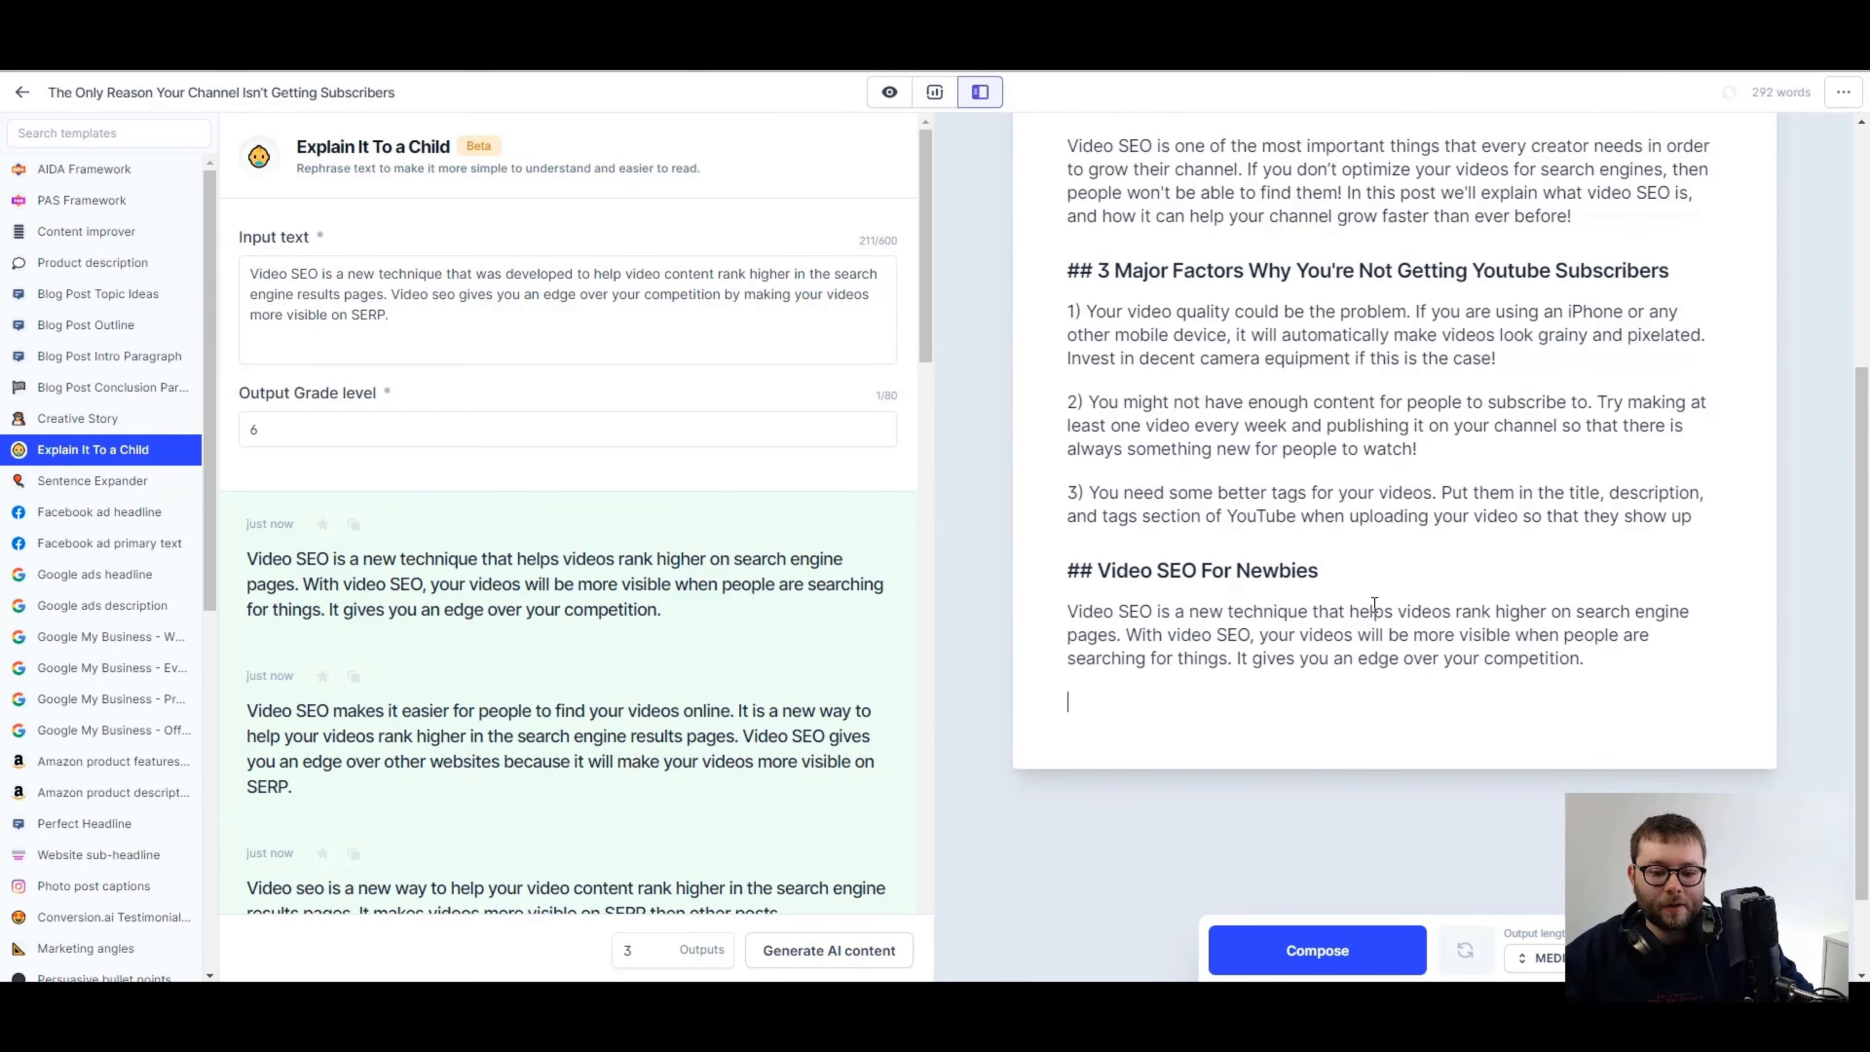
{"action": "scroll", "coordinate": [1384, 678], "scroll_direction": "up", "scroll_amount": 3}
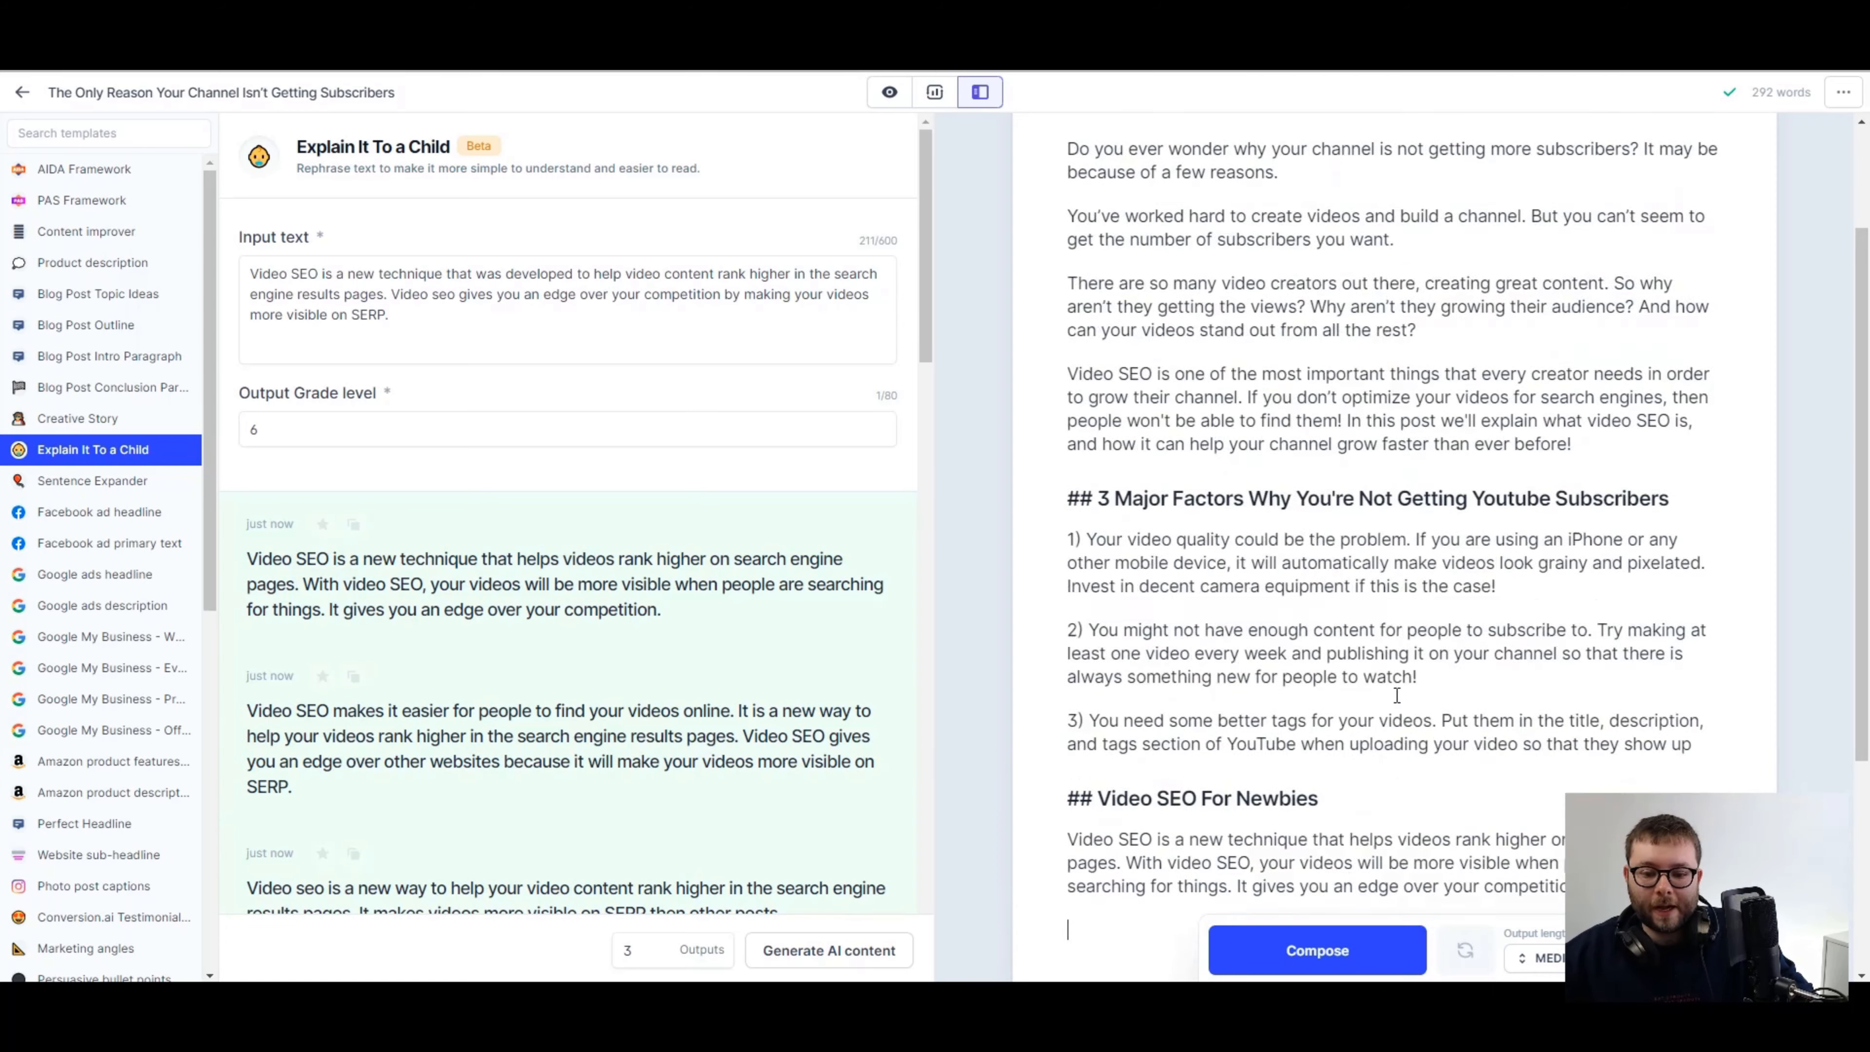
{"action": "scroll", "coordinate": [1396, 692], "scroll_direction": "down", "scroll_amount": 3}
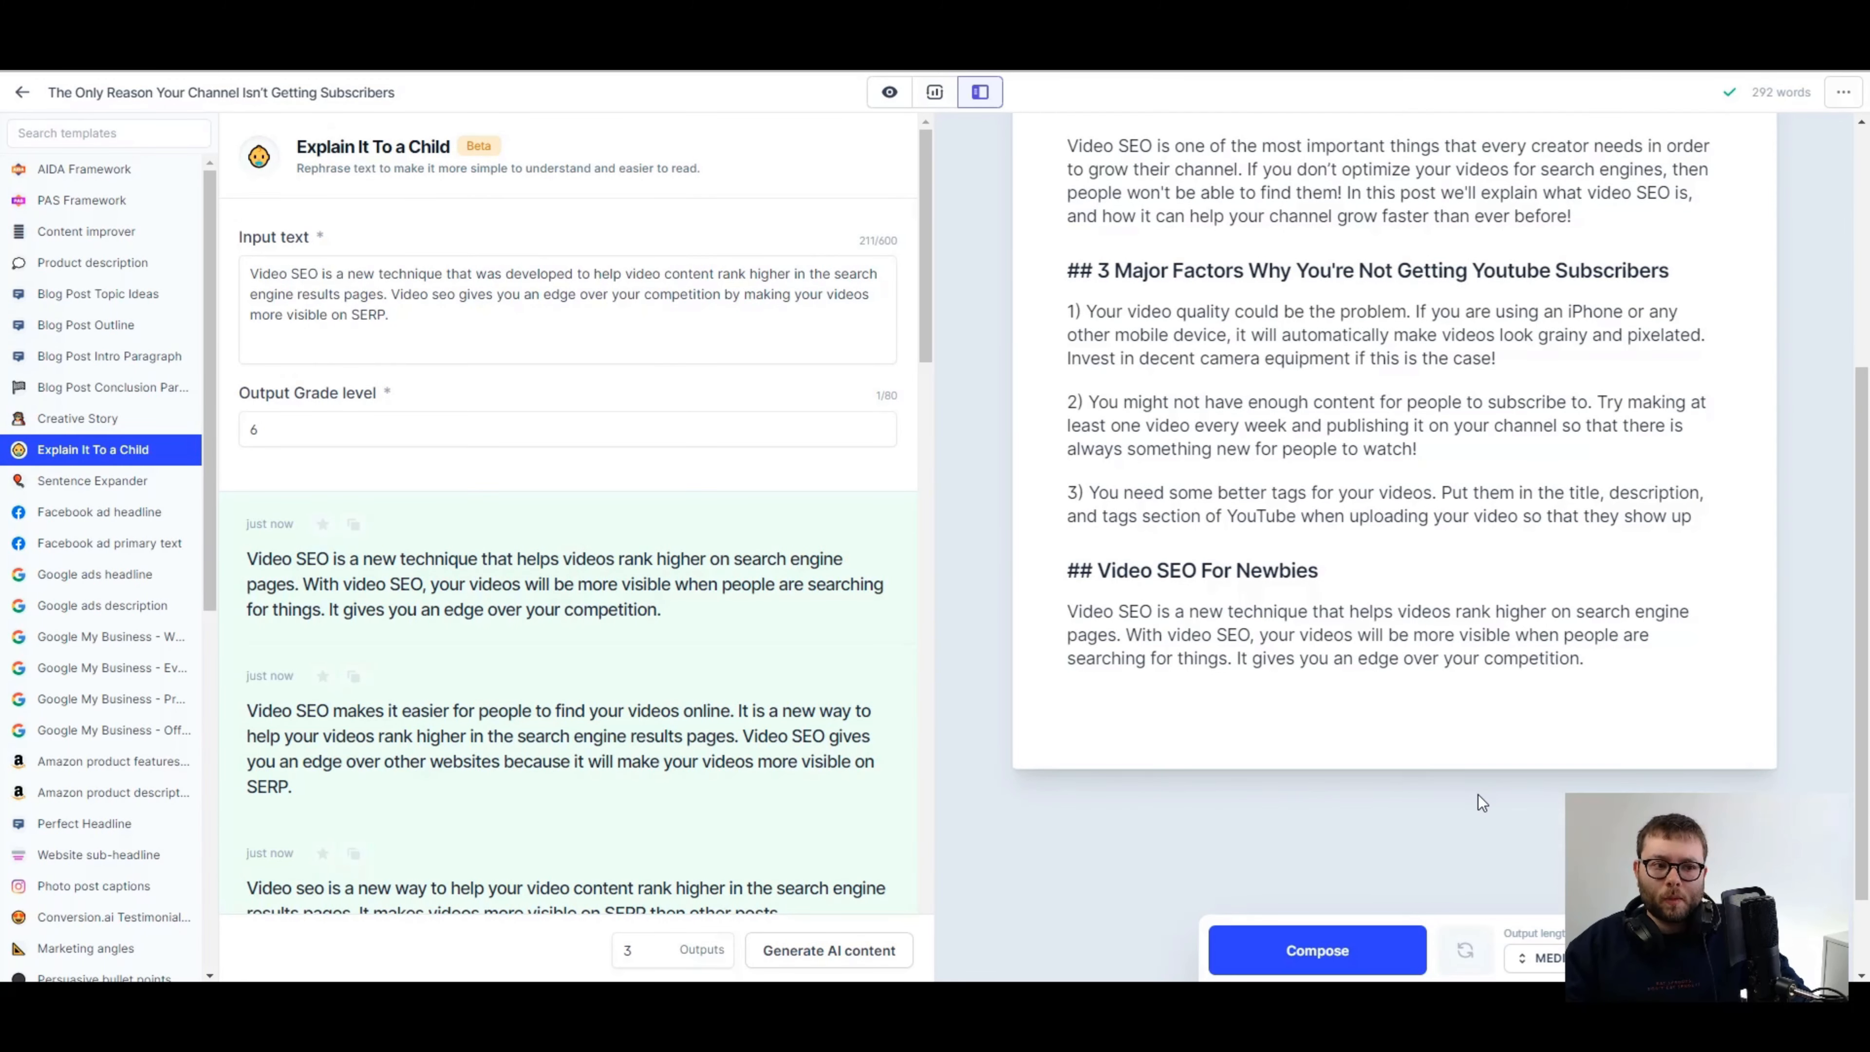
{"action": "type", "text": "Here are "}
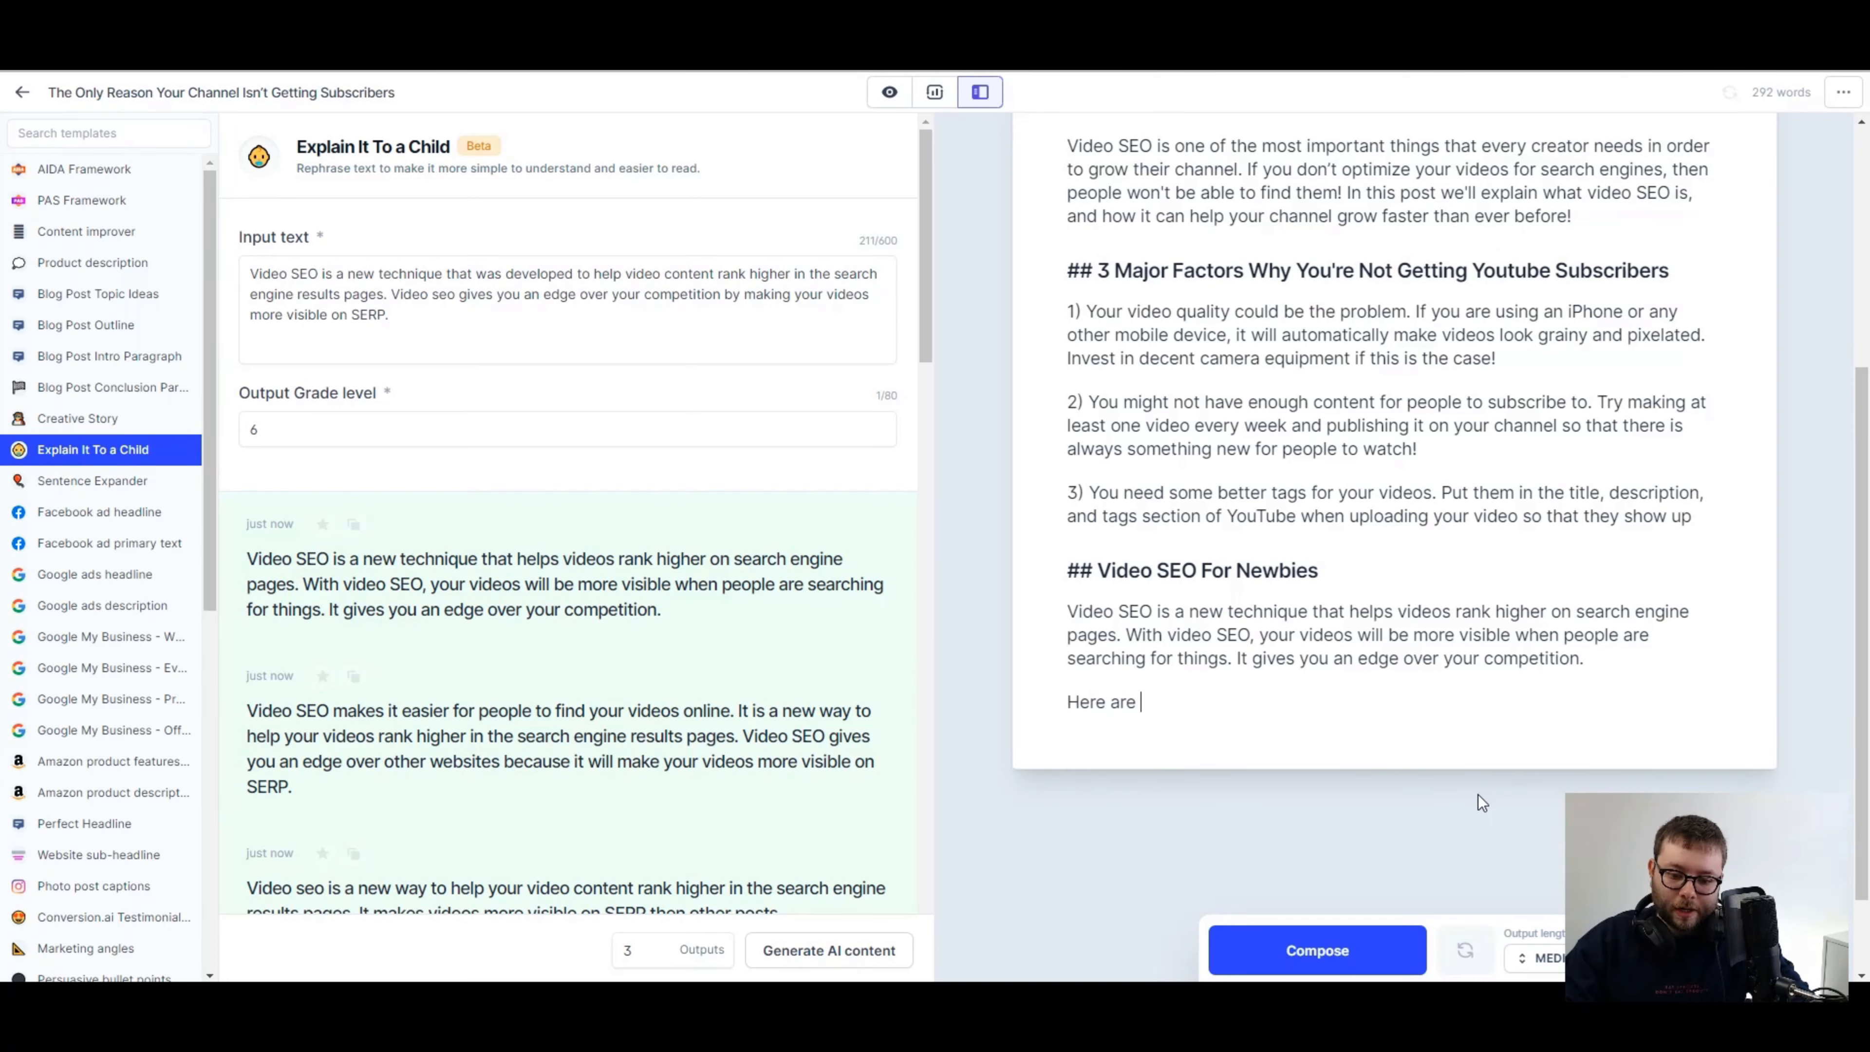
{"action": "type", "text": "some tips fo"}
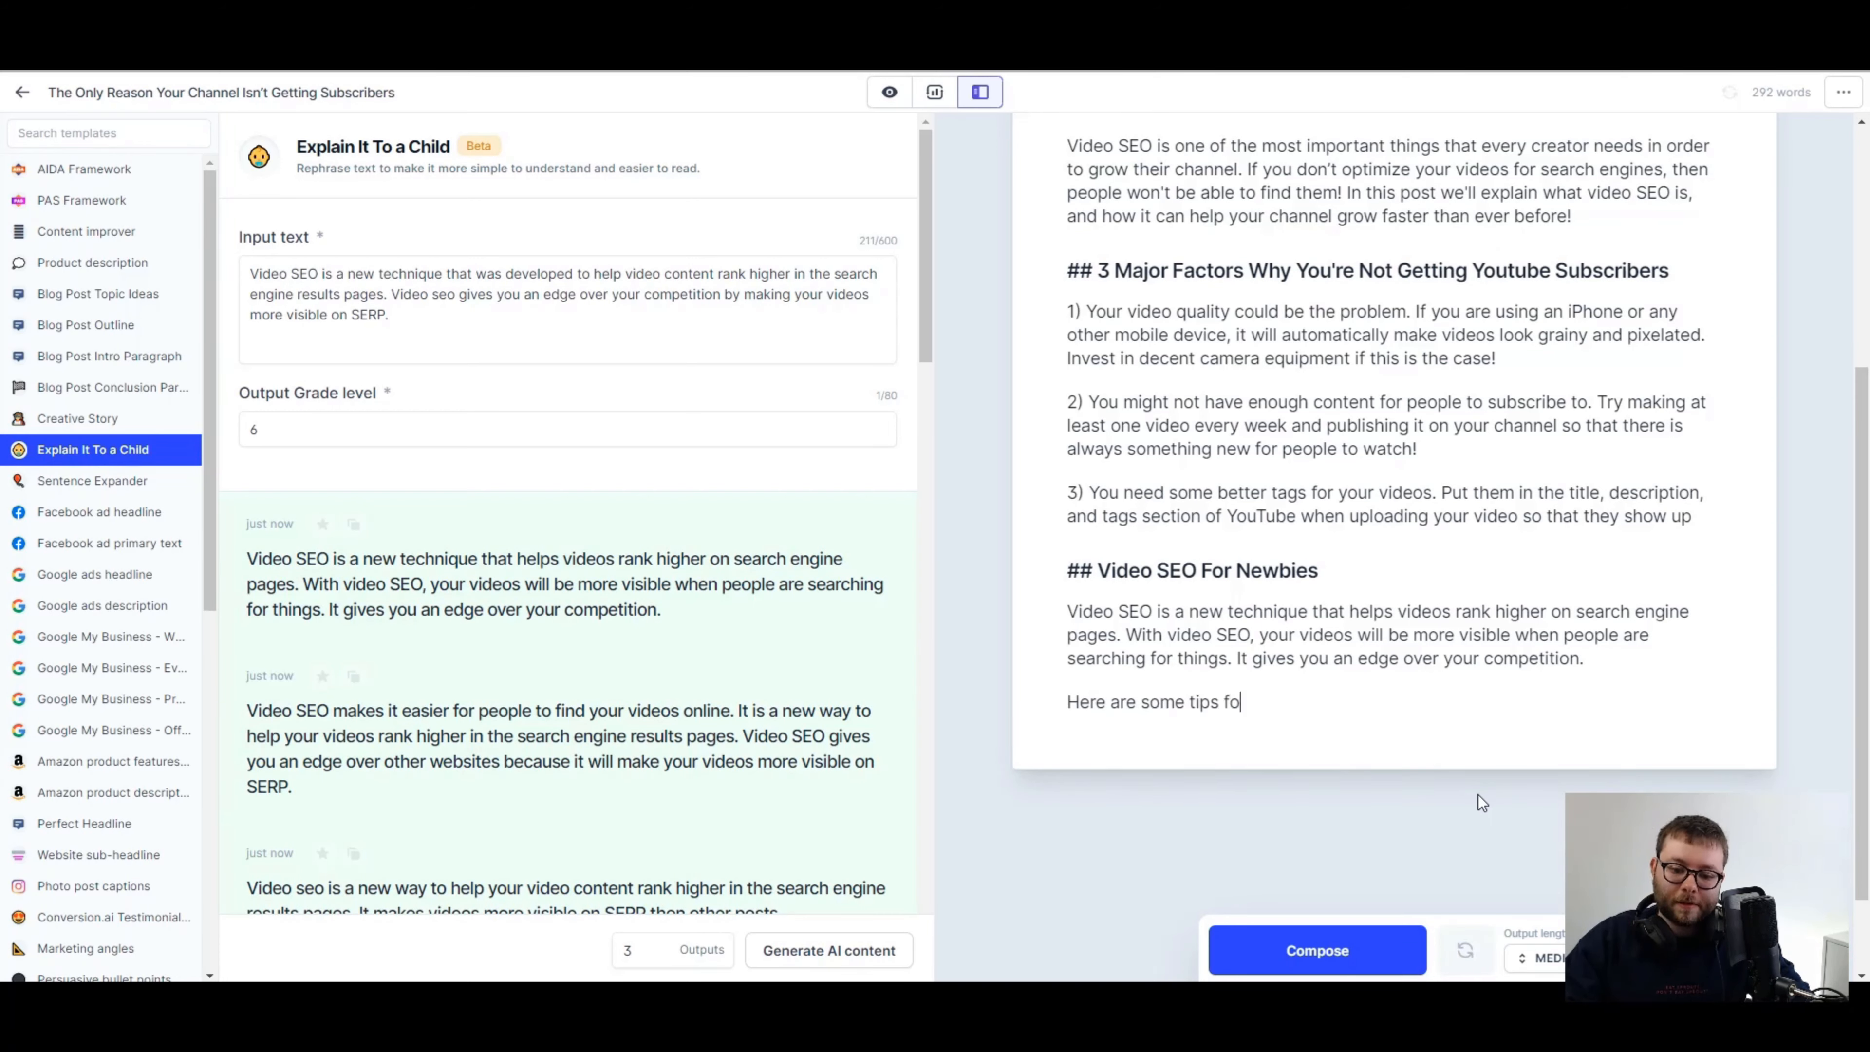
{"action": "type", "text": "r better Vide"}
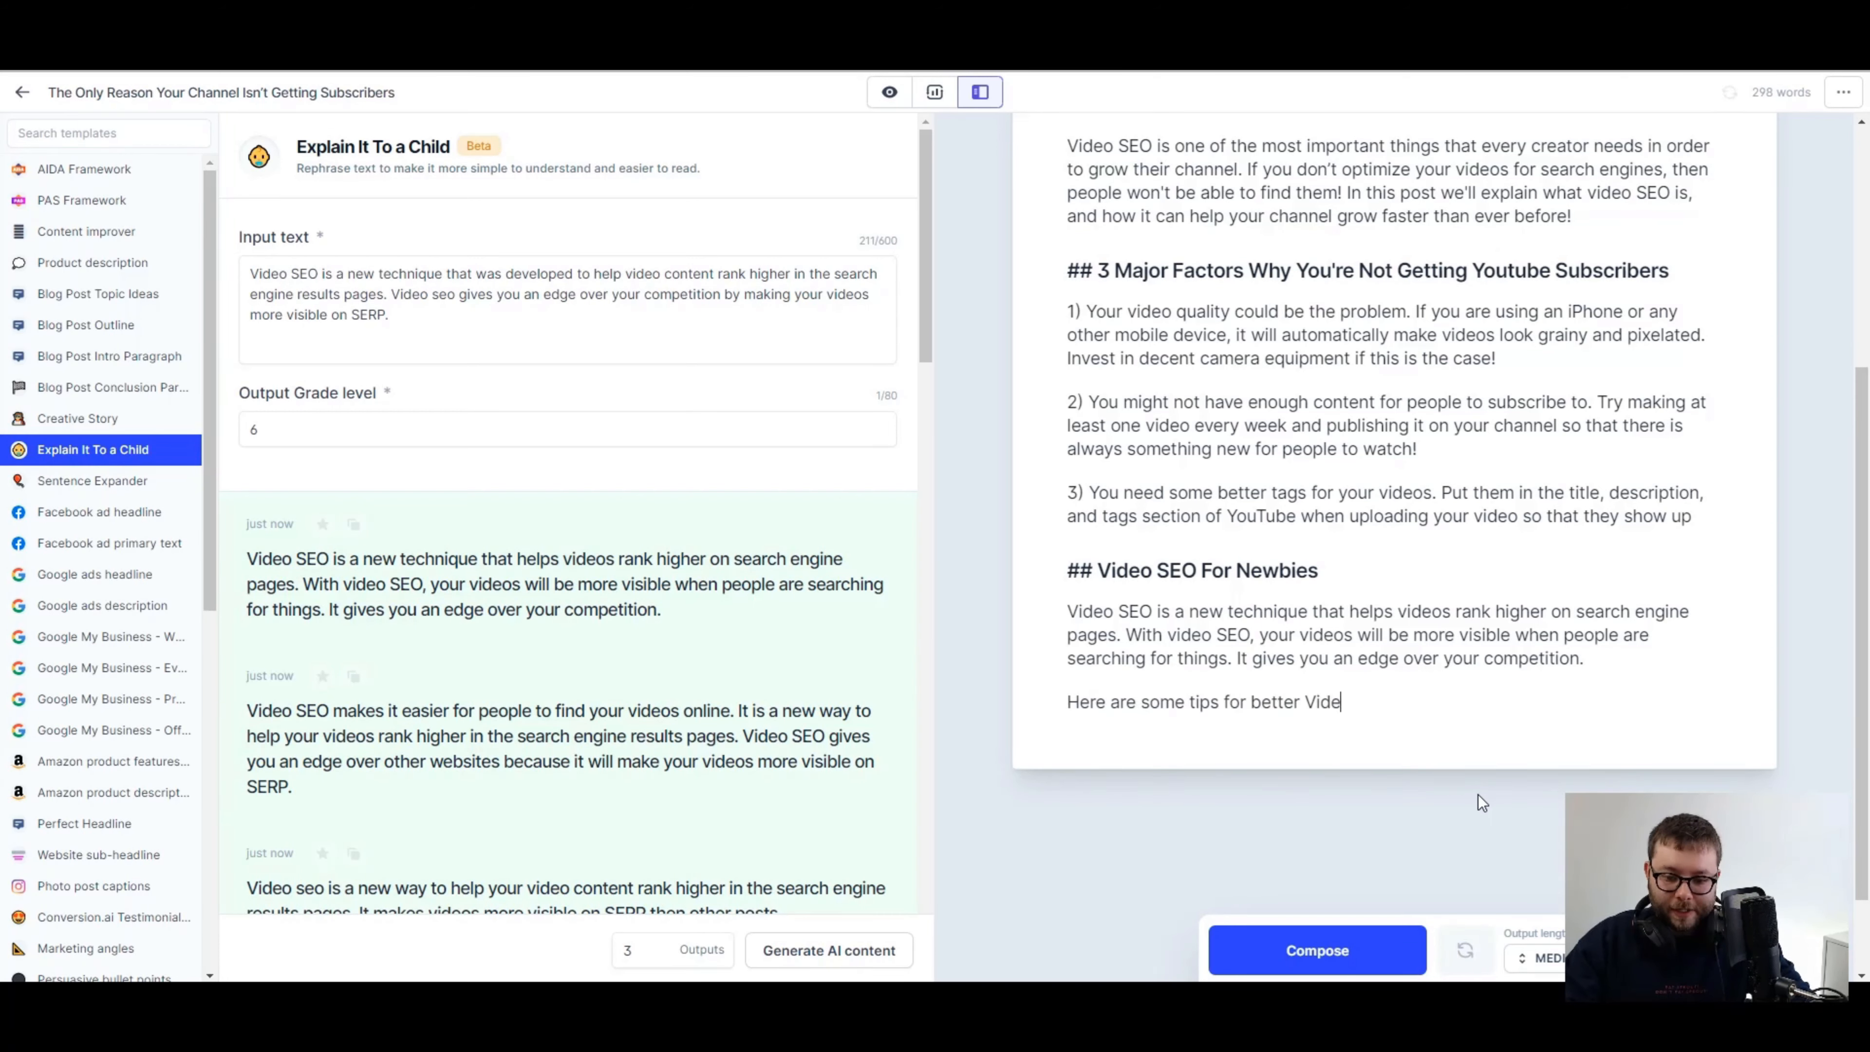
{"action": "type", "text": "o SEO"}
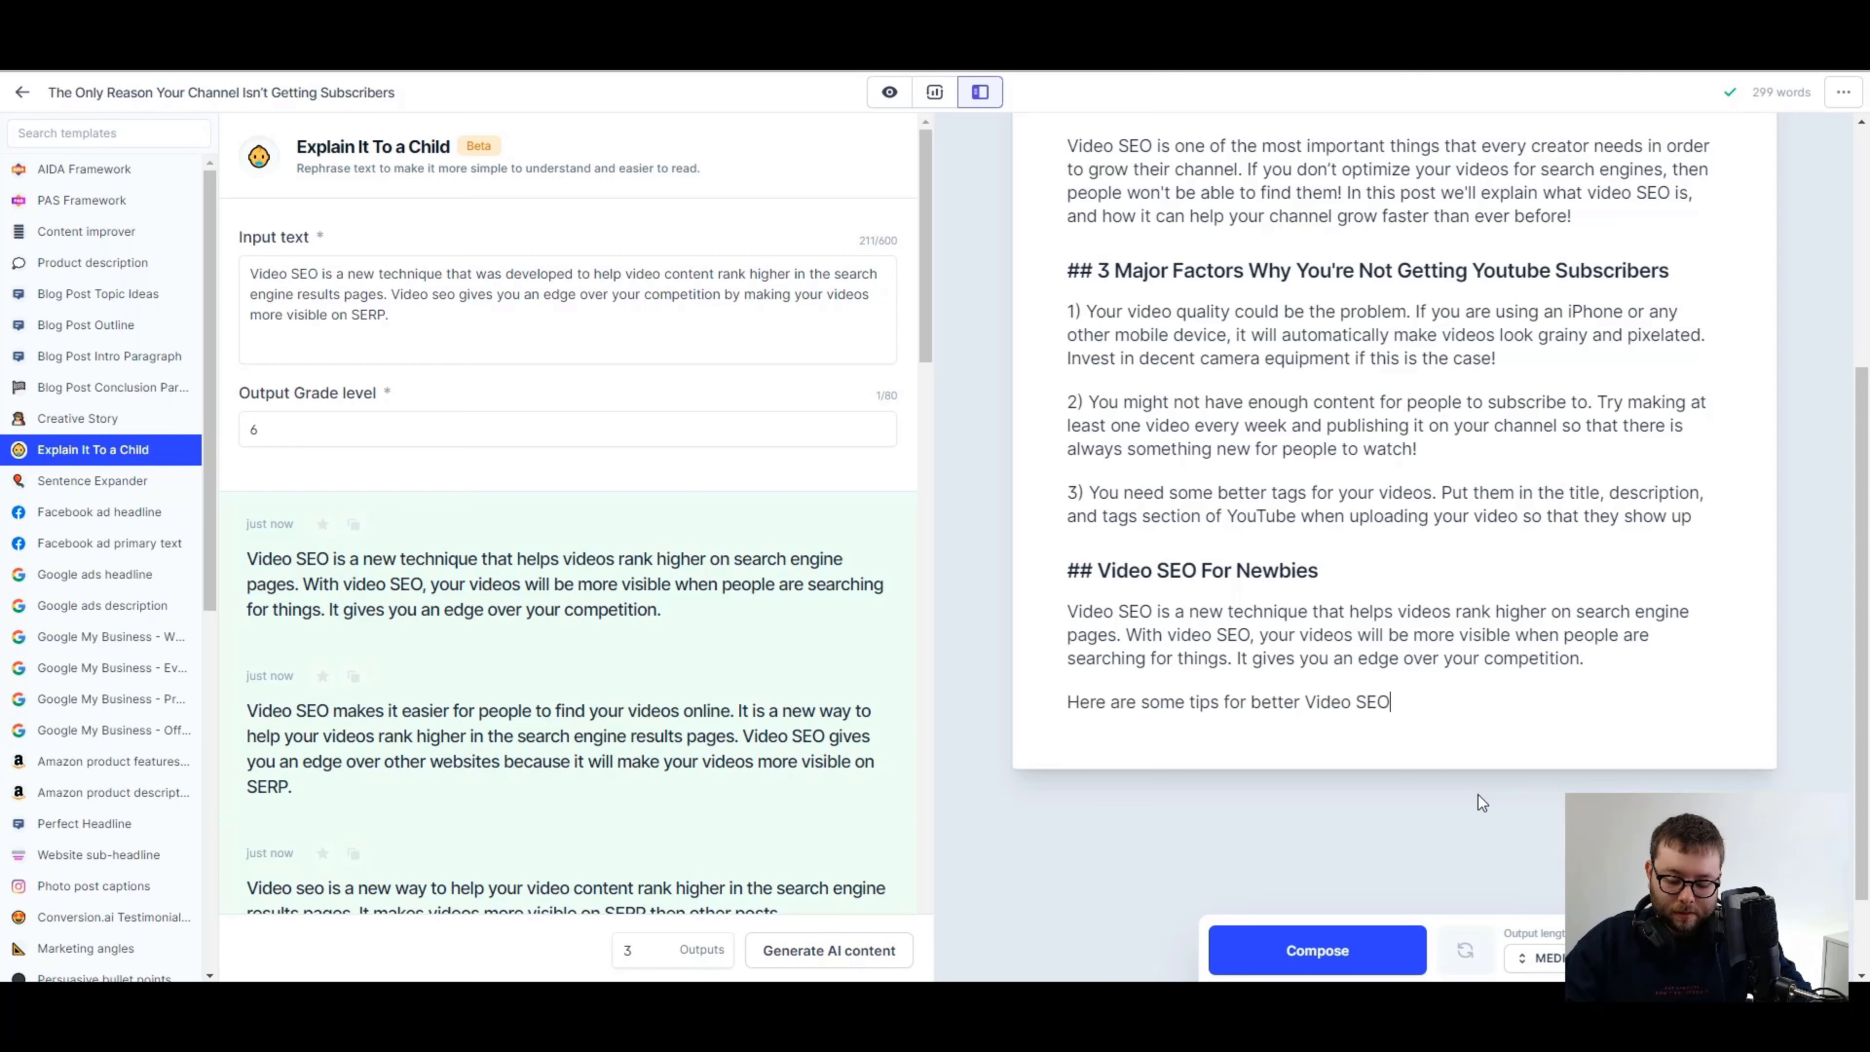
{"action": "type", "text": " on Youtube:"}
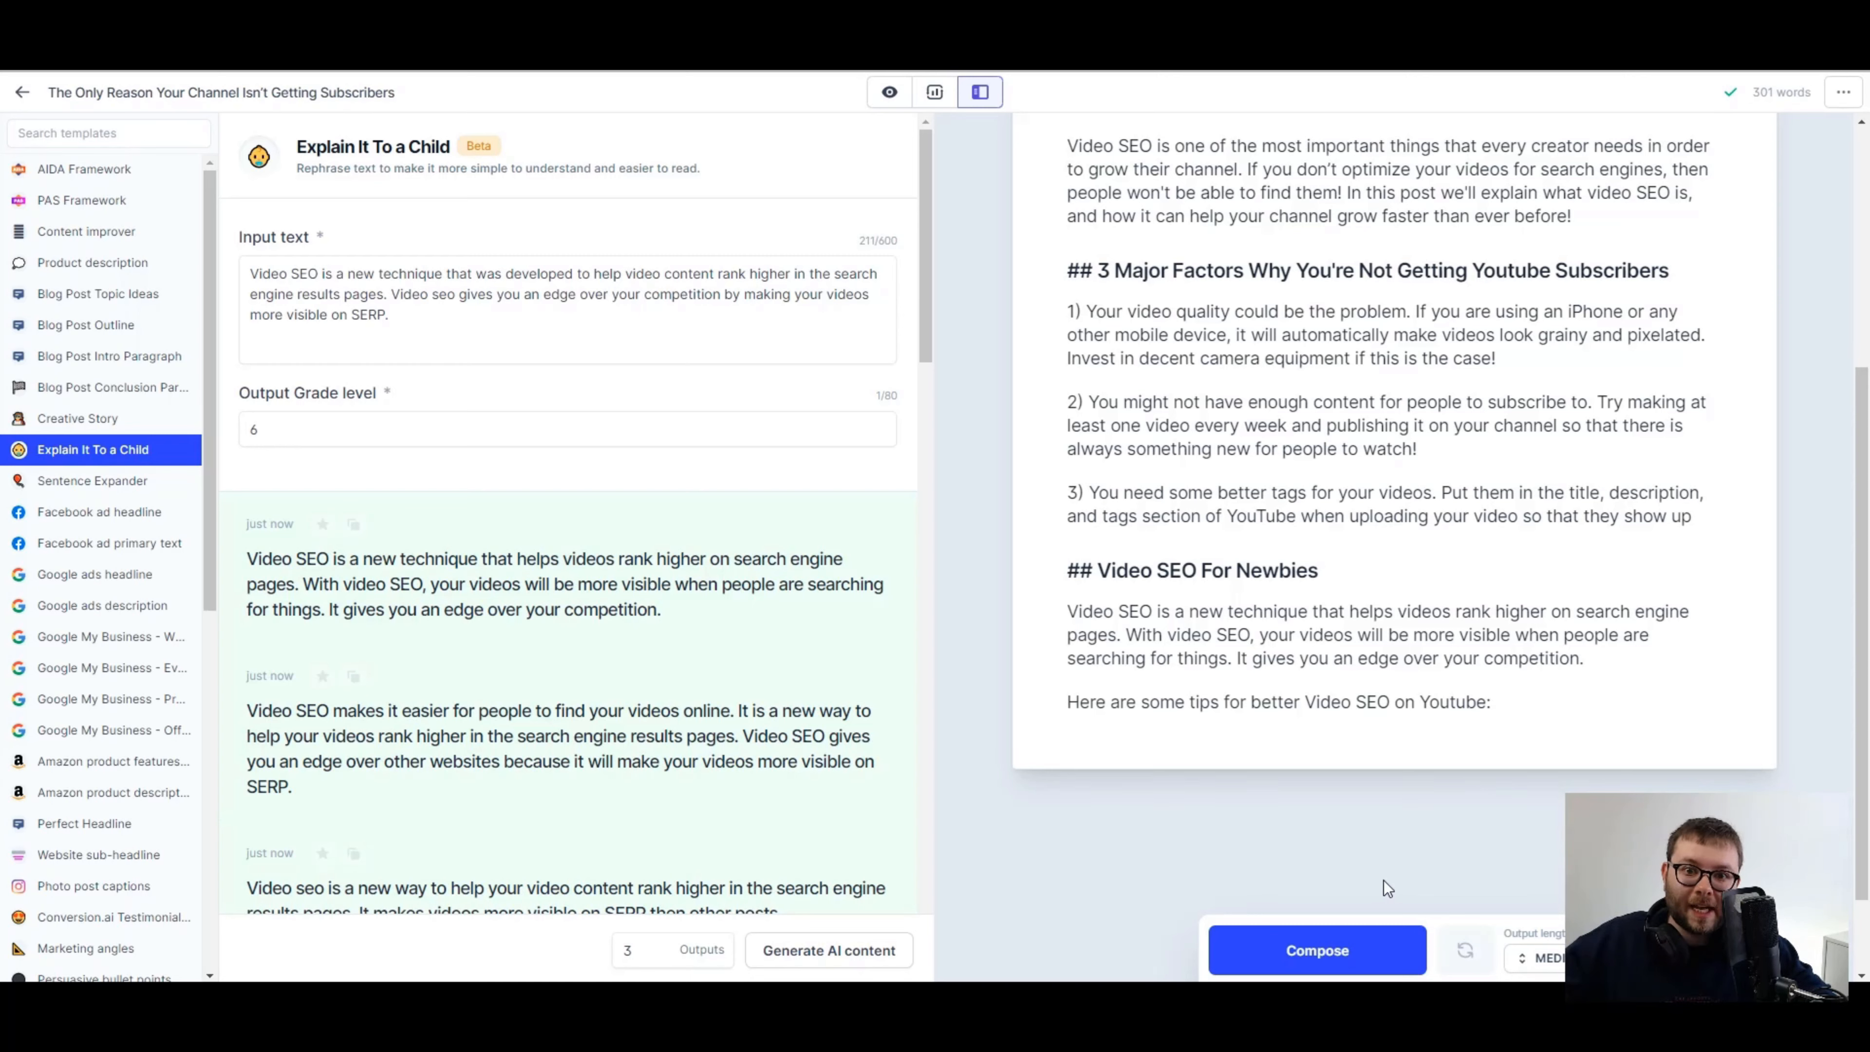
{"action": "left_click", "coordinate": [1373, 945]}
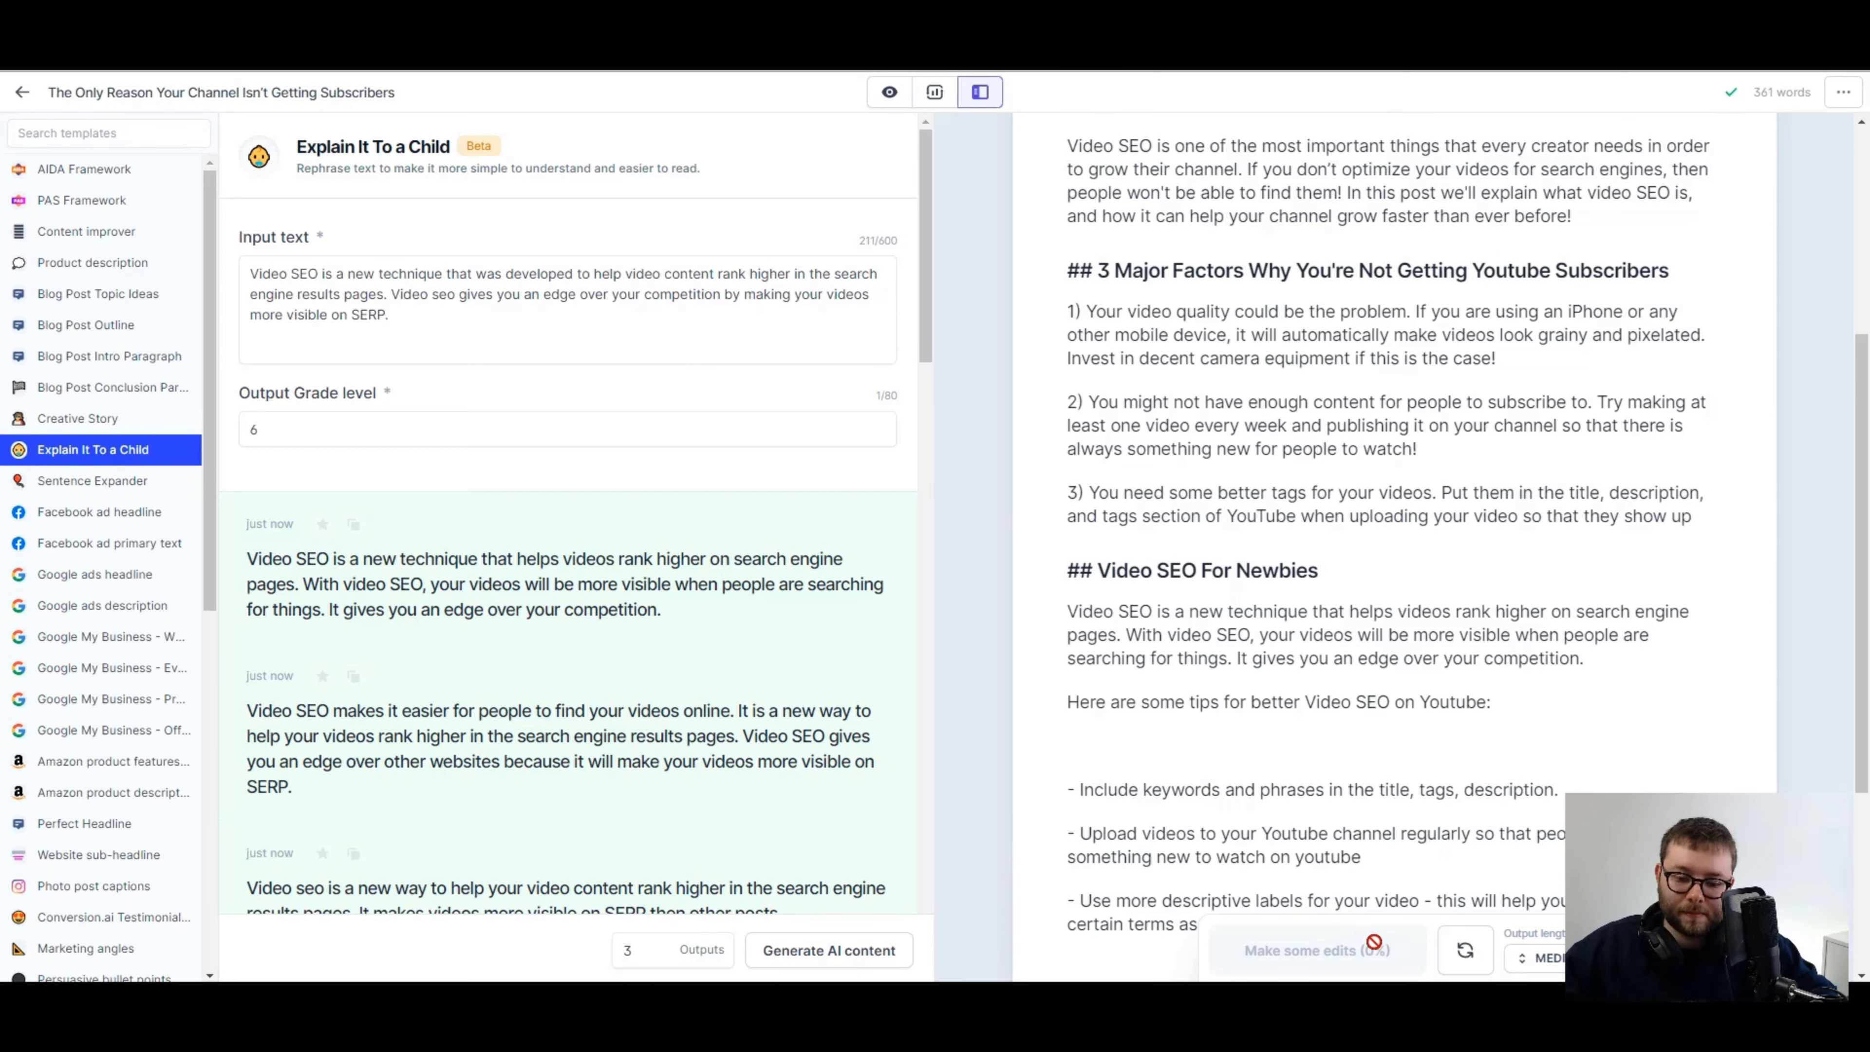
- Remove the empty line above the first tip and strip the "Conclusion paragraph:" label from the closing paragraph
{"action": "scroll", "coordinate": [1182, 523], "scroll_direction": "down", "scroll_amount": 3}
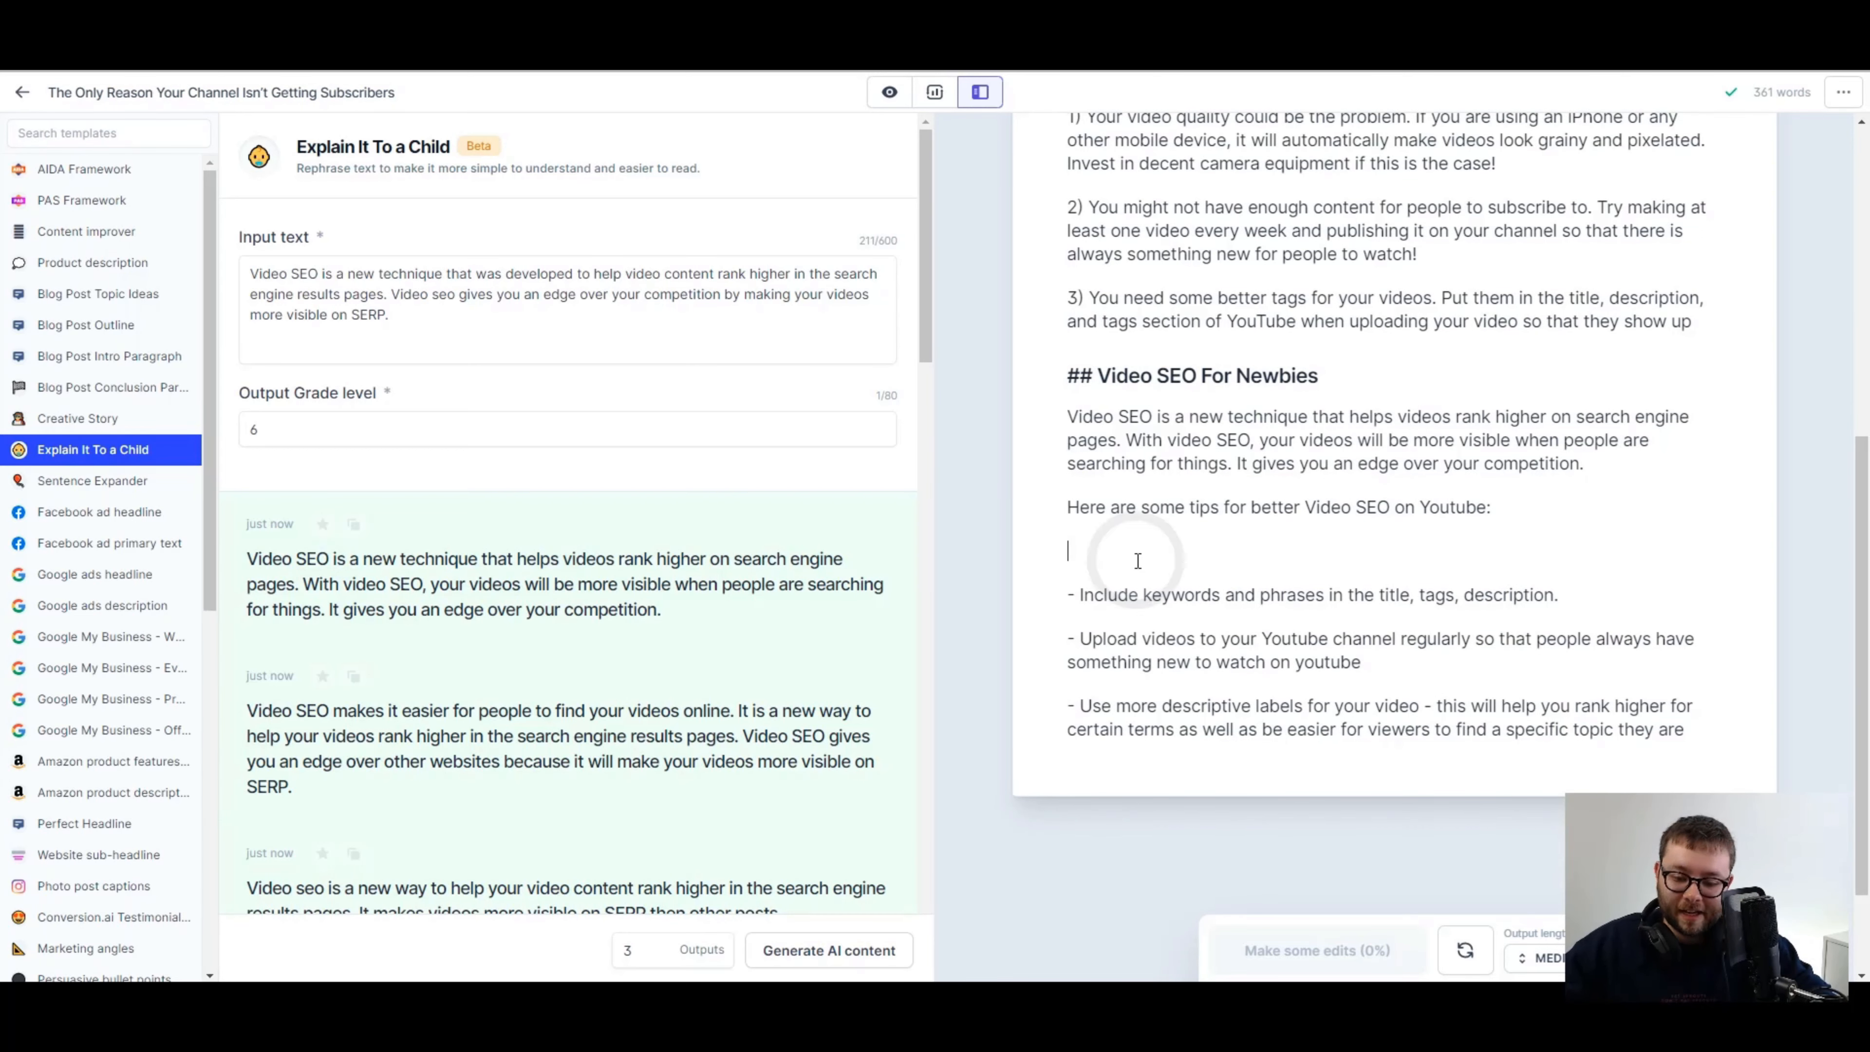
{"action": "left_click", "coordinate": [1135, 551]}
{"action": "key", "text": "BackSpace"}
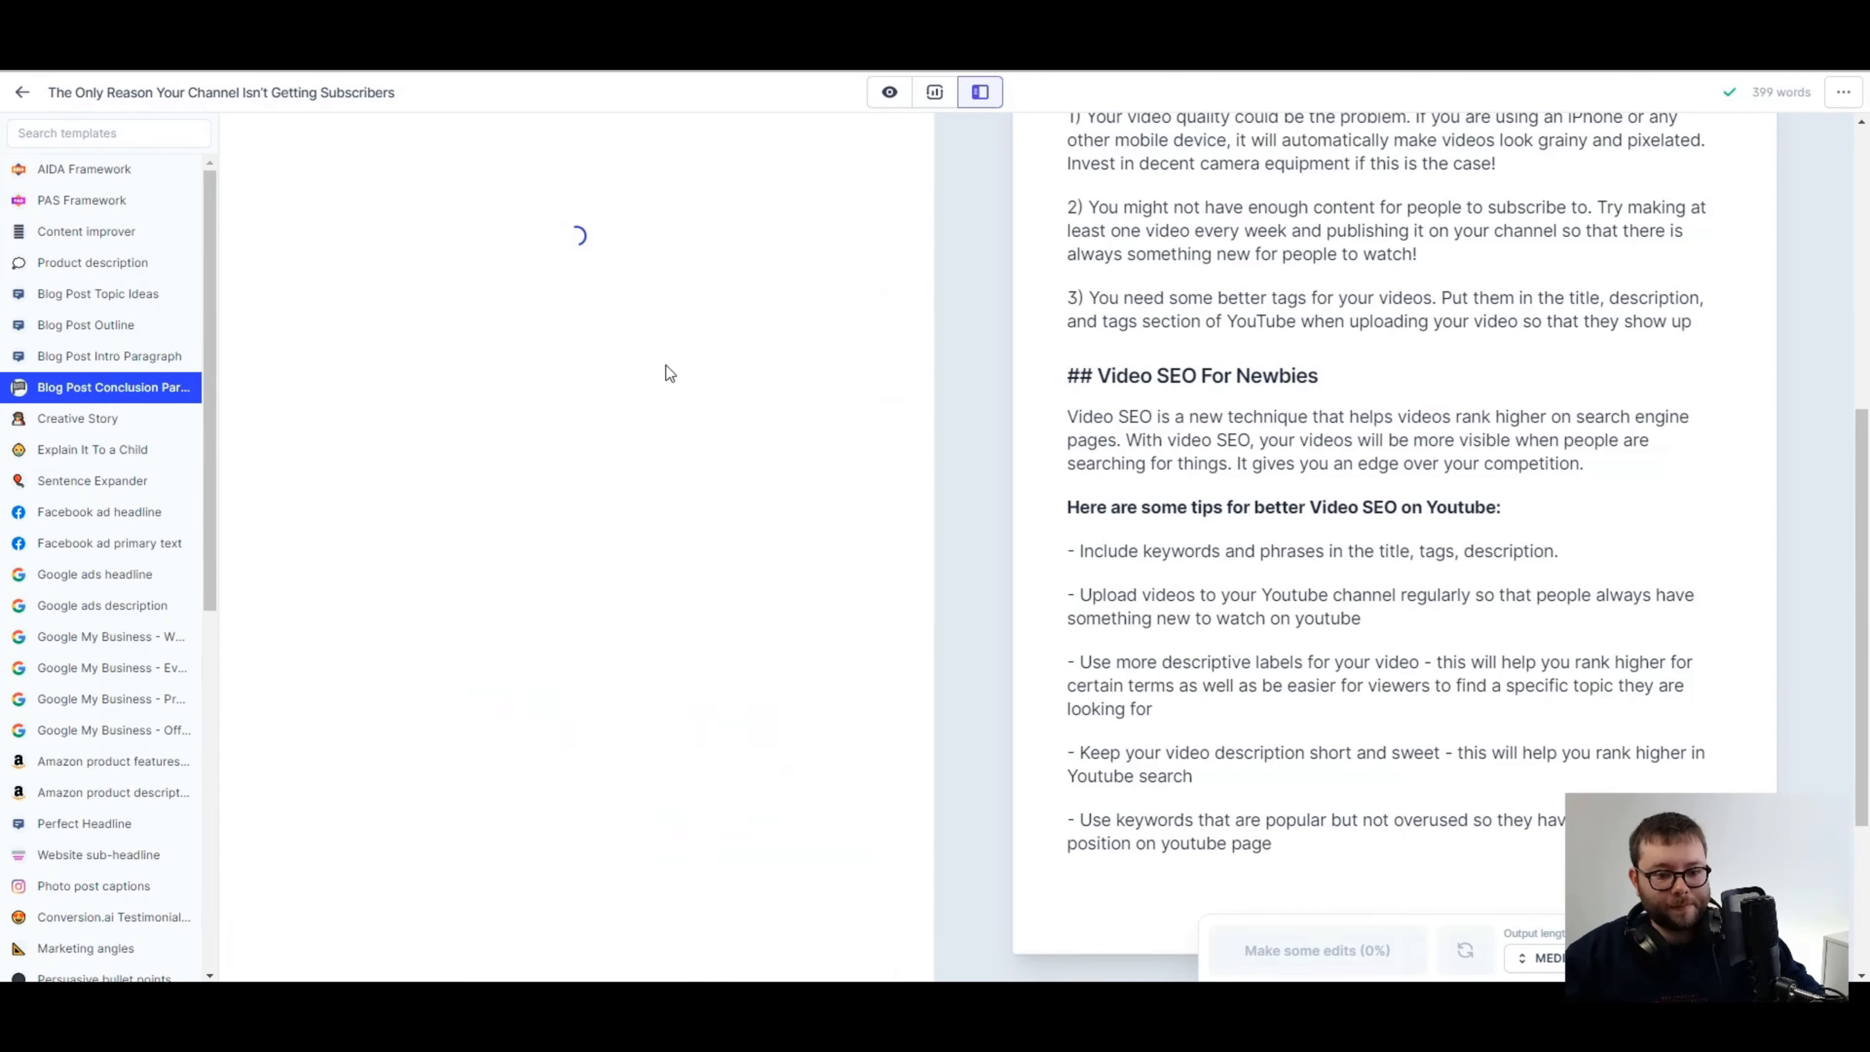
{"action": "left_click_drag", "start_coordinate": [1253, 591], "coordinate": [1013, 598]}
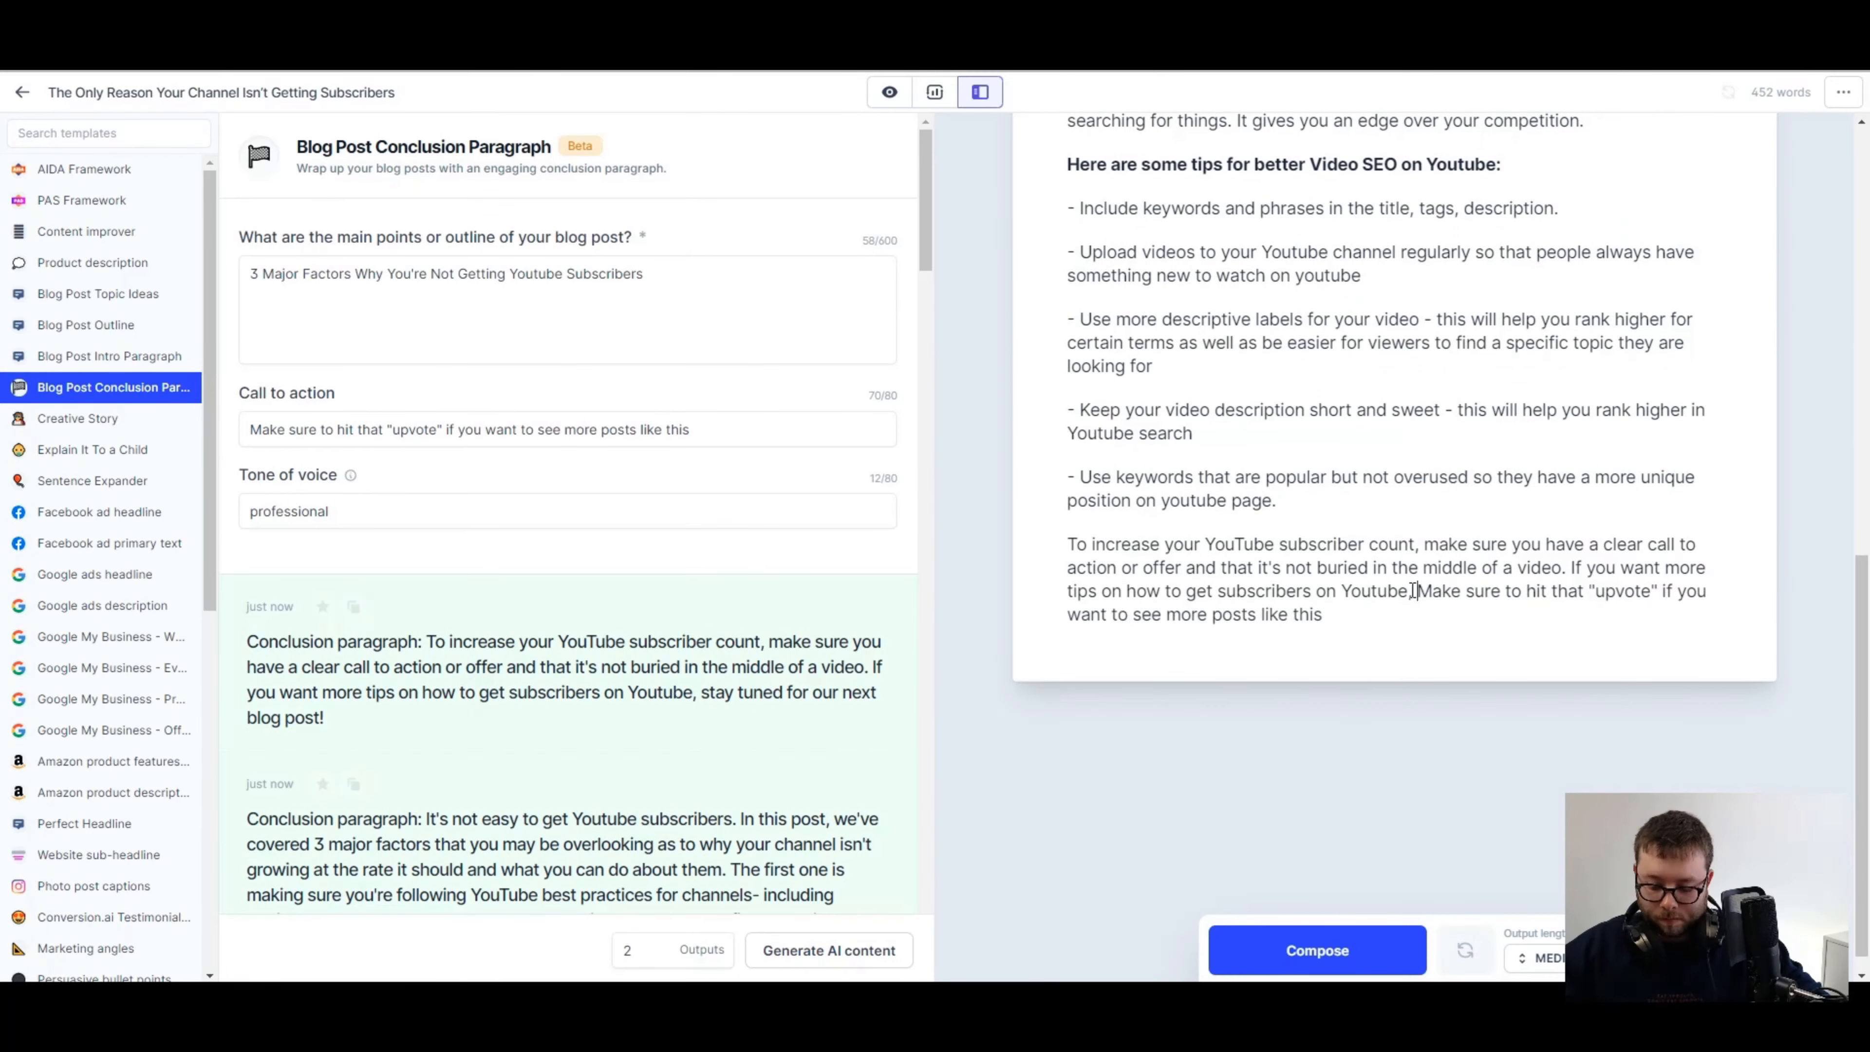
- Copy the entire article and post it as the answer to the Quora question "Why is my channel not earning subscribers?"
{"action": "scroll", "coordinate": [1368, 687], "scroll_direction": "up", "scroll_amount": 15}
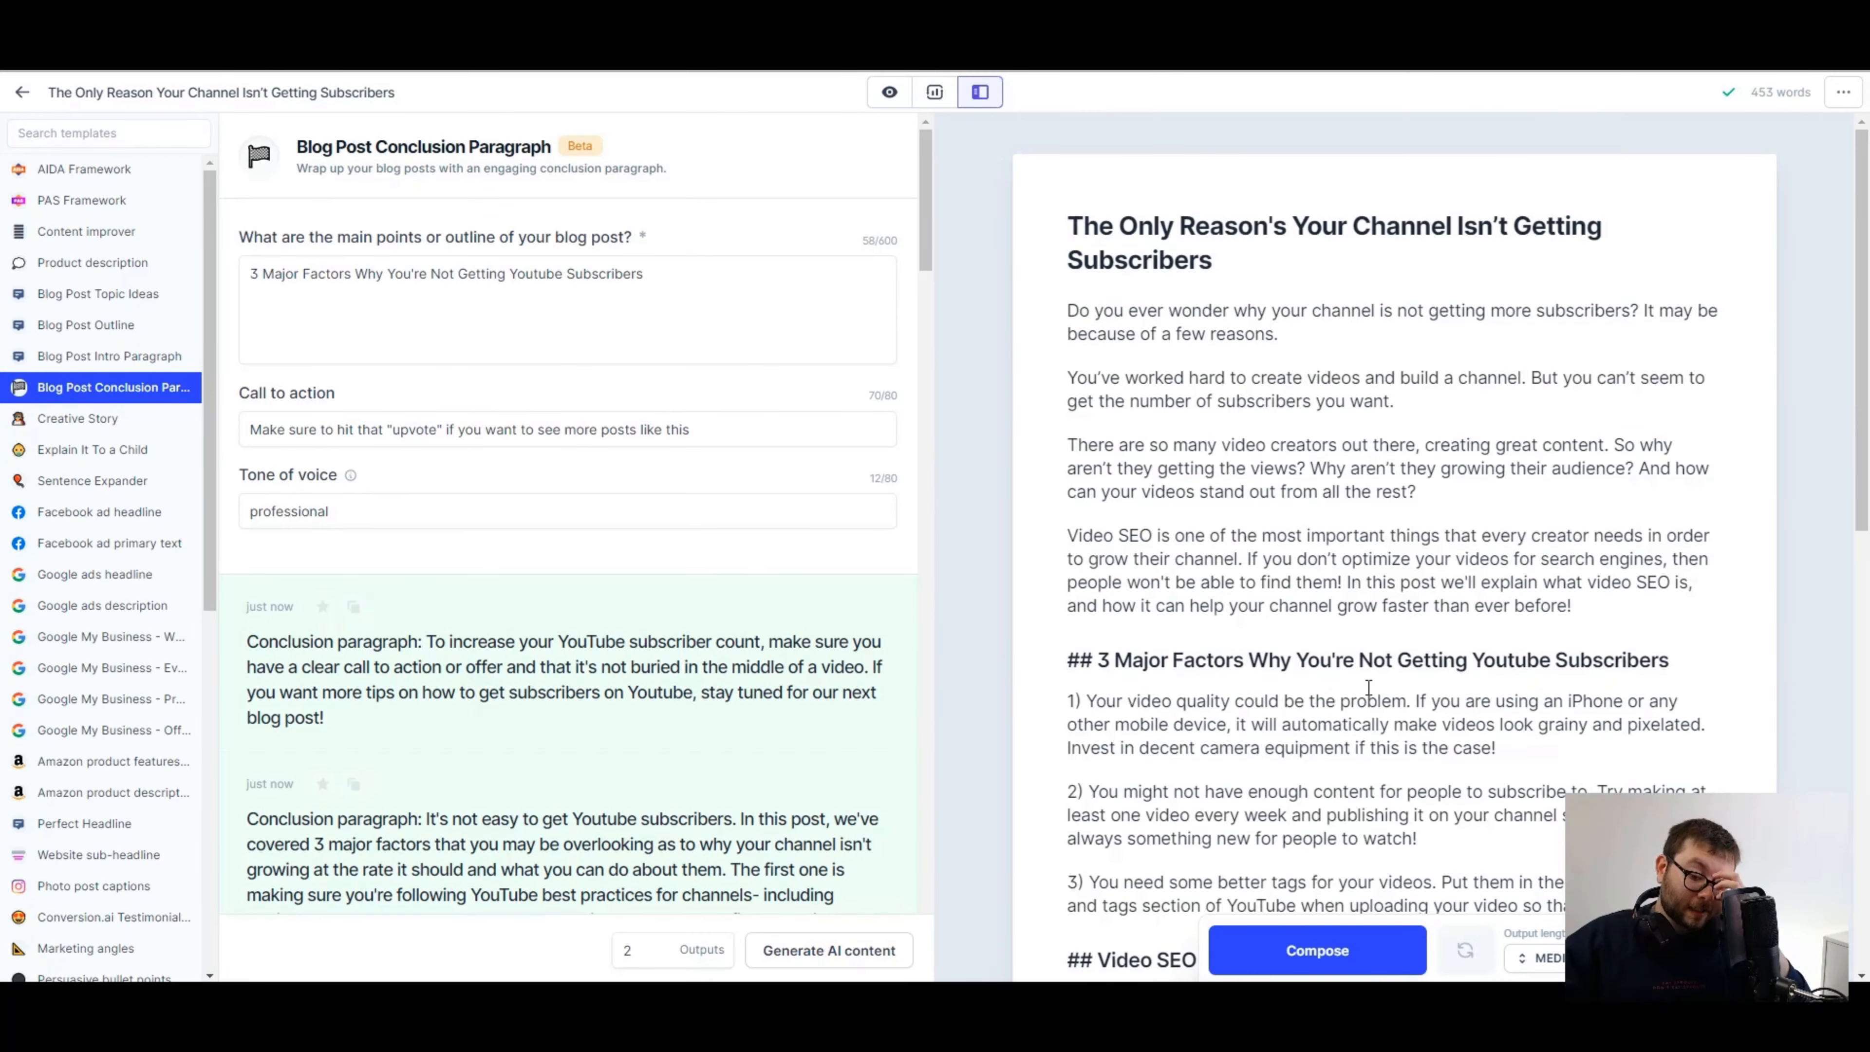
{"action": "scroll", "coordinate": [1258, 642], "scroll_direction": "down", "scroll_amount": 9}
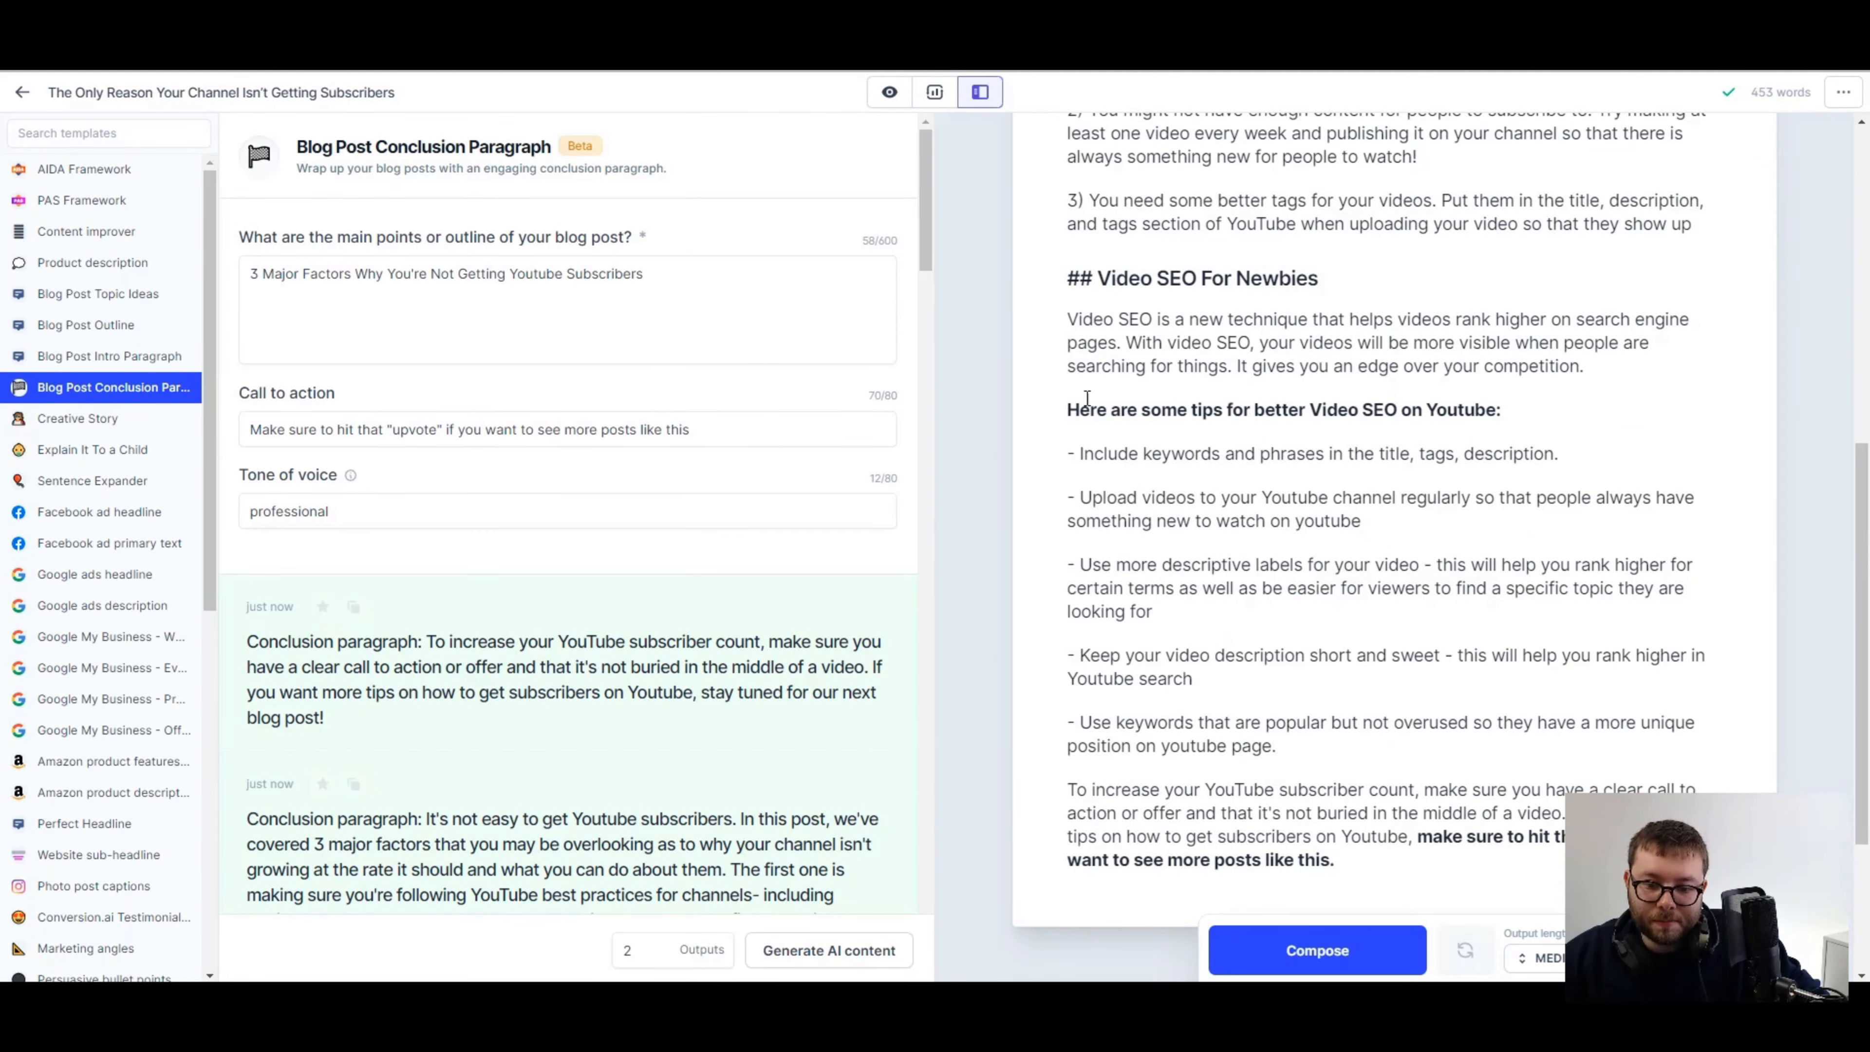
{"action": "scroll", "coordinate": [1087, 398], "scroll_direction": "up", "scroll_amount": 9}
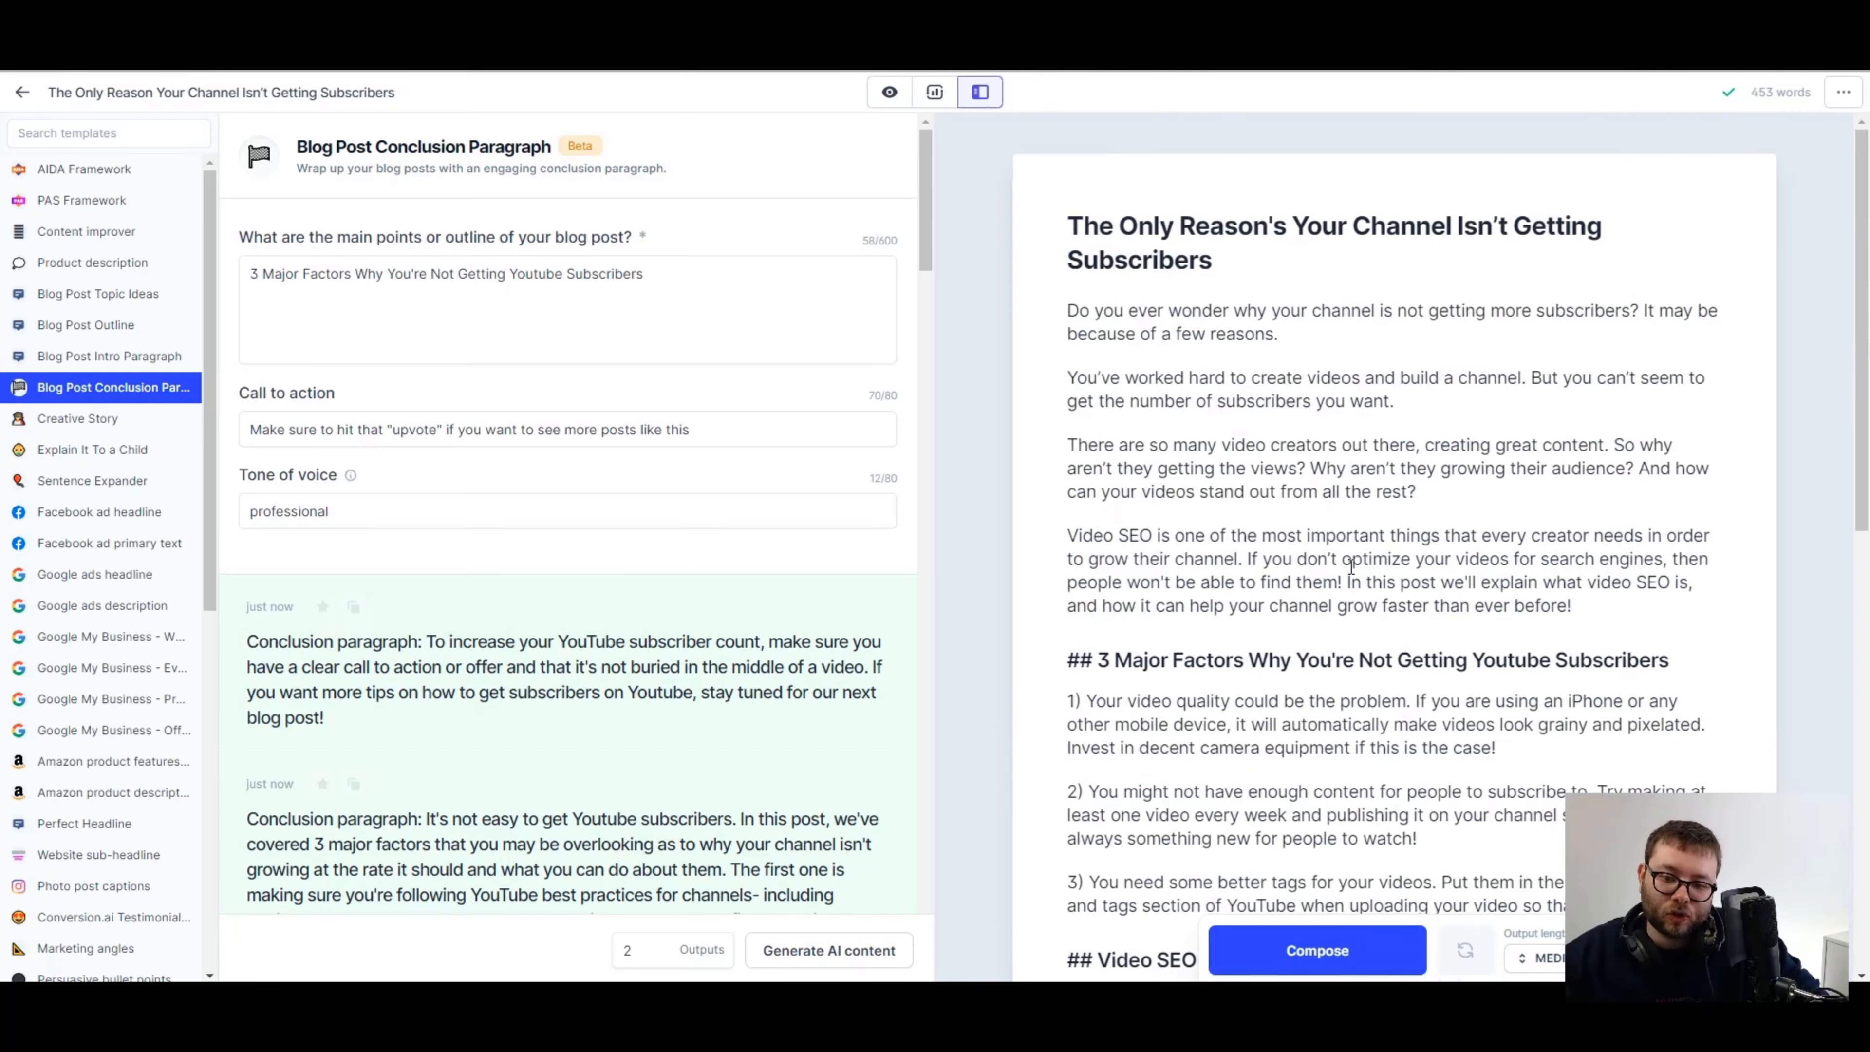
{"action": "key", "text": "ctrl+a"}
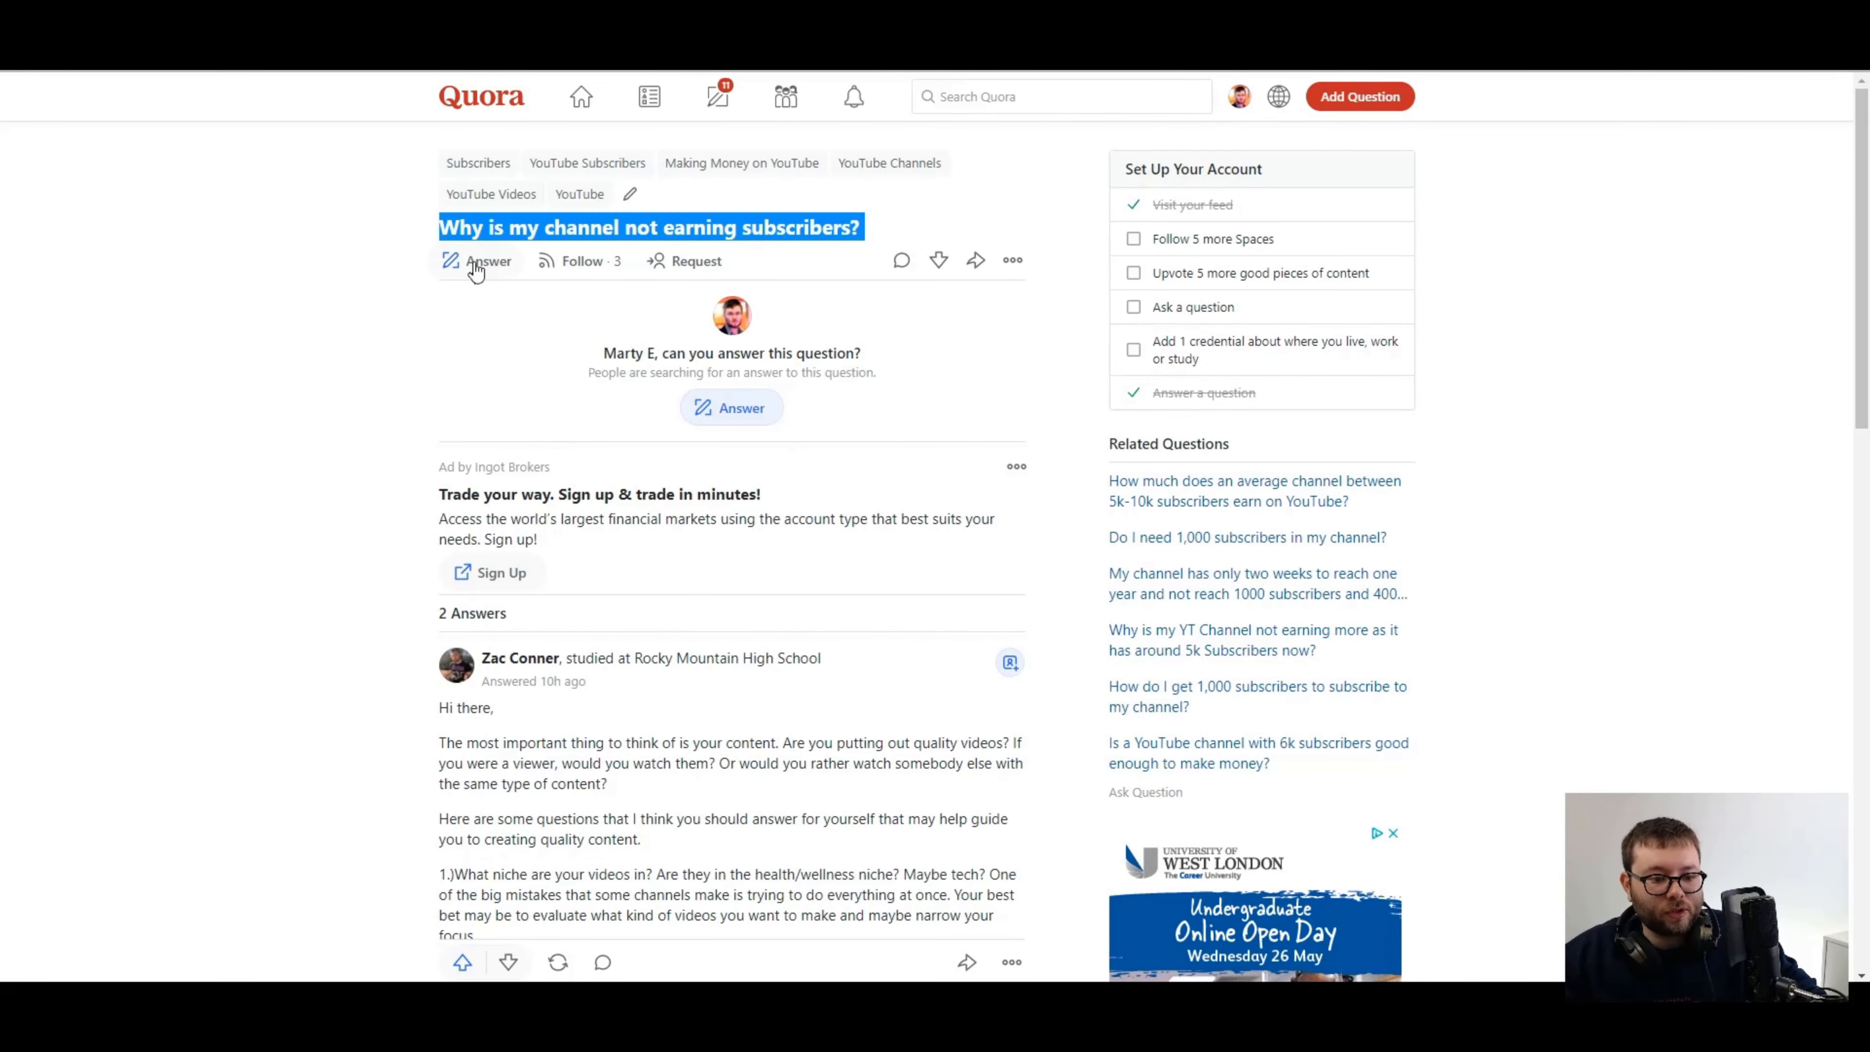
{"action": "left_click", "coordinate": [476, 263]}
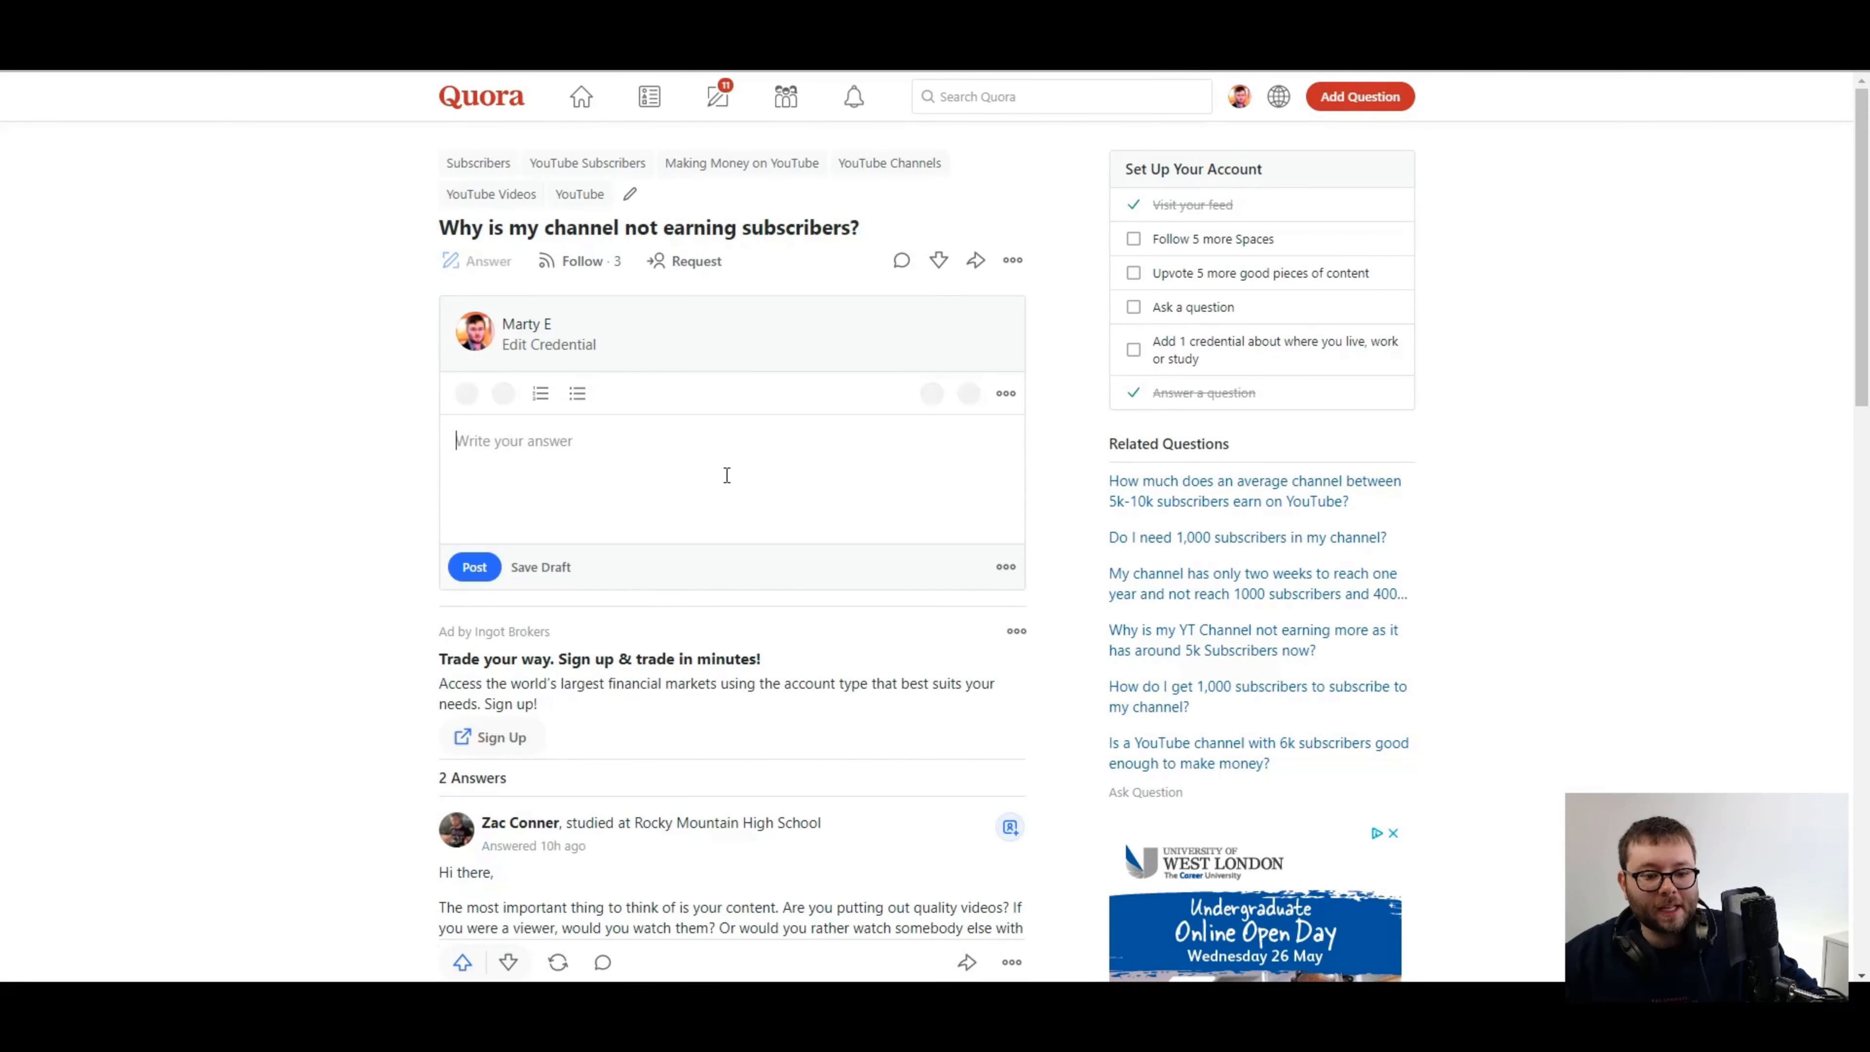
{"action": "key", "text": "ctrl+v"}
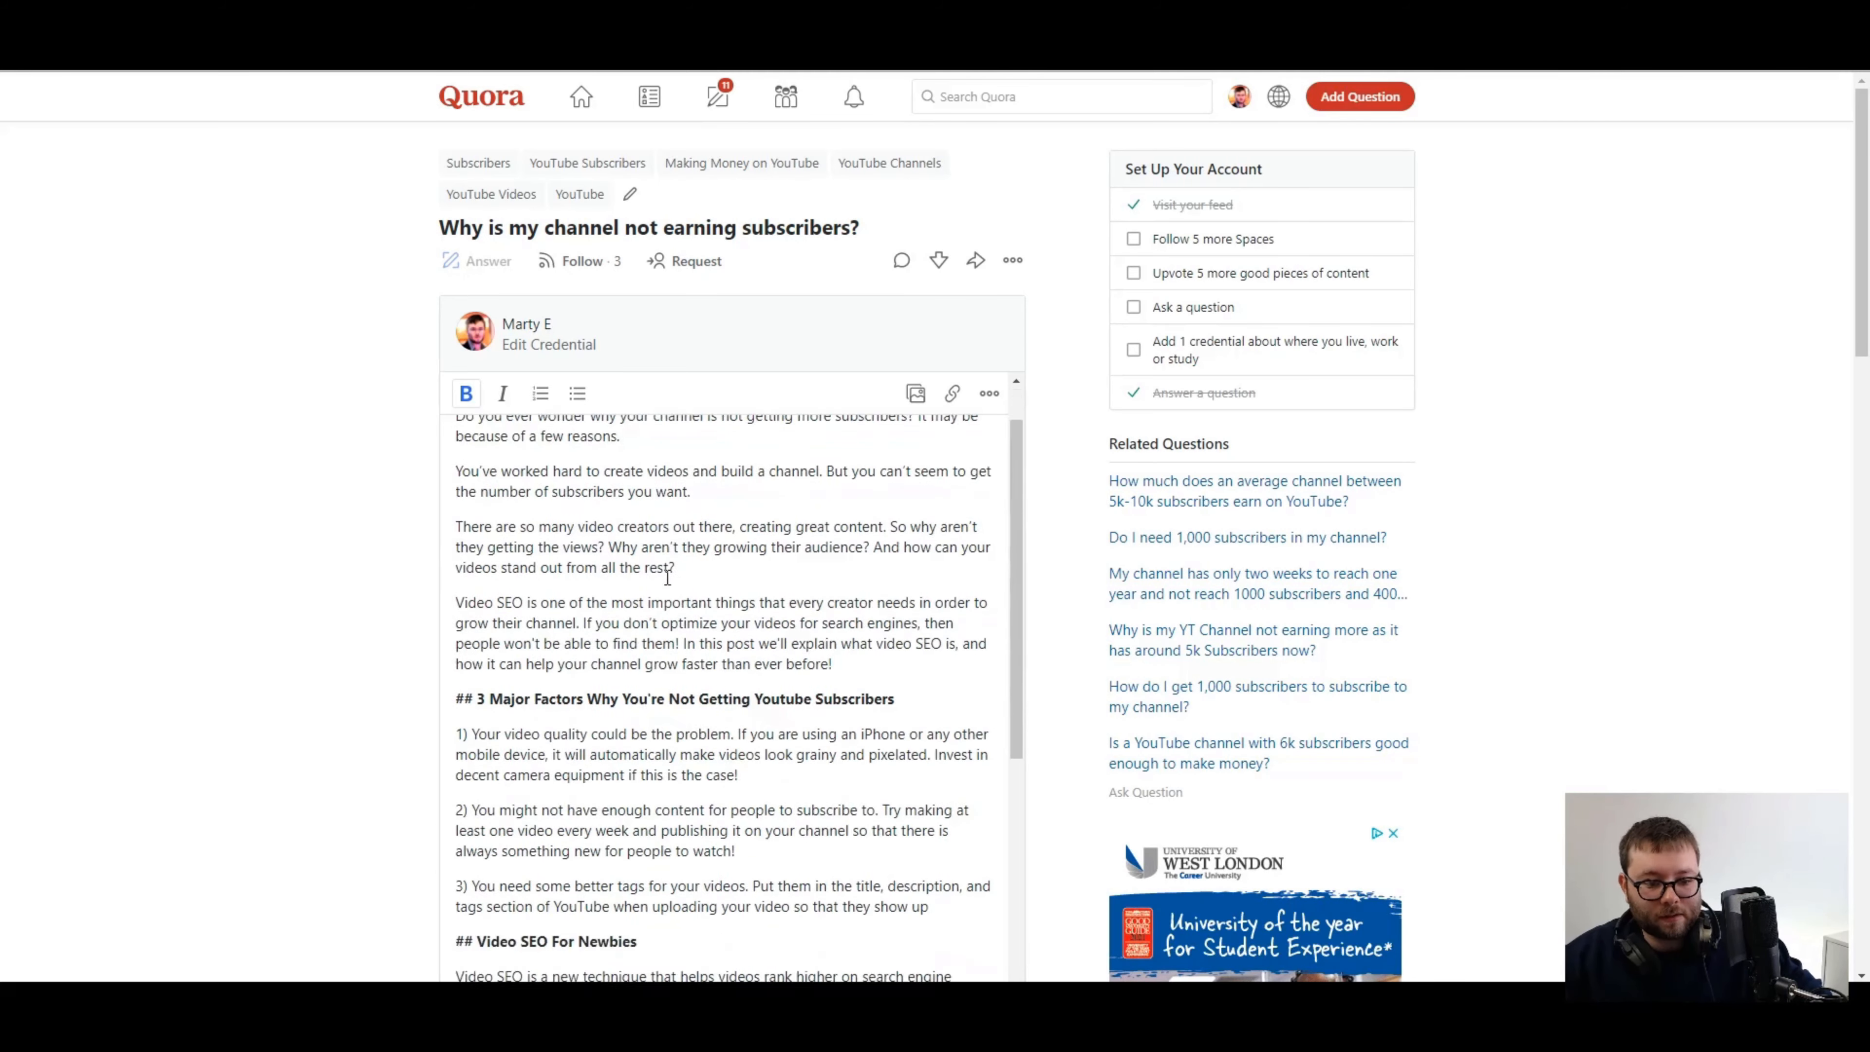
{"action": "scroll", "coordinate": [445, 610], "scroll_direction": "down", "scroll_amount": 5}
{"action": "left_click", "coordinate": [474, 447]}
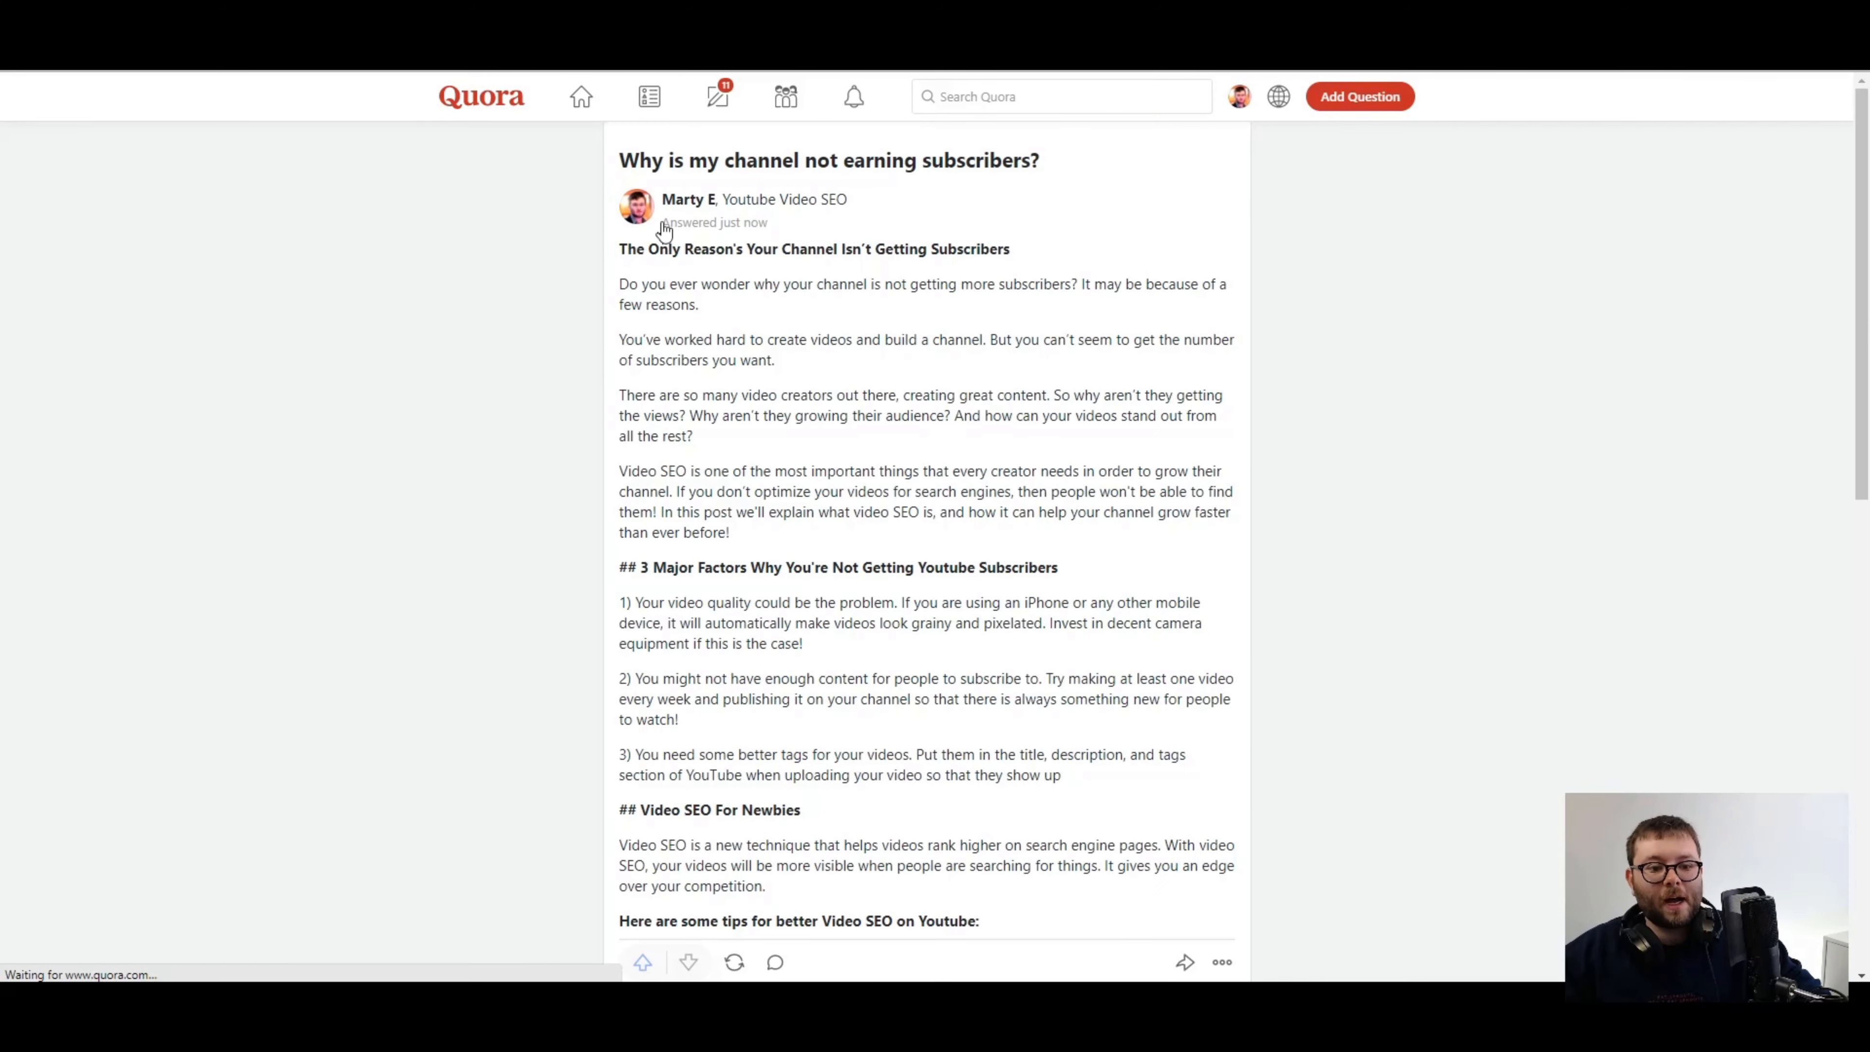
- Copy the answered question's title and go to the first empty Question cell in the "Quora + Jarvis Case Study" spreadsheet
{"action": "left_click_drag", "start_coordinate": [609, 163], "coordinate": [1017, 166]}
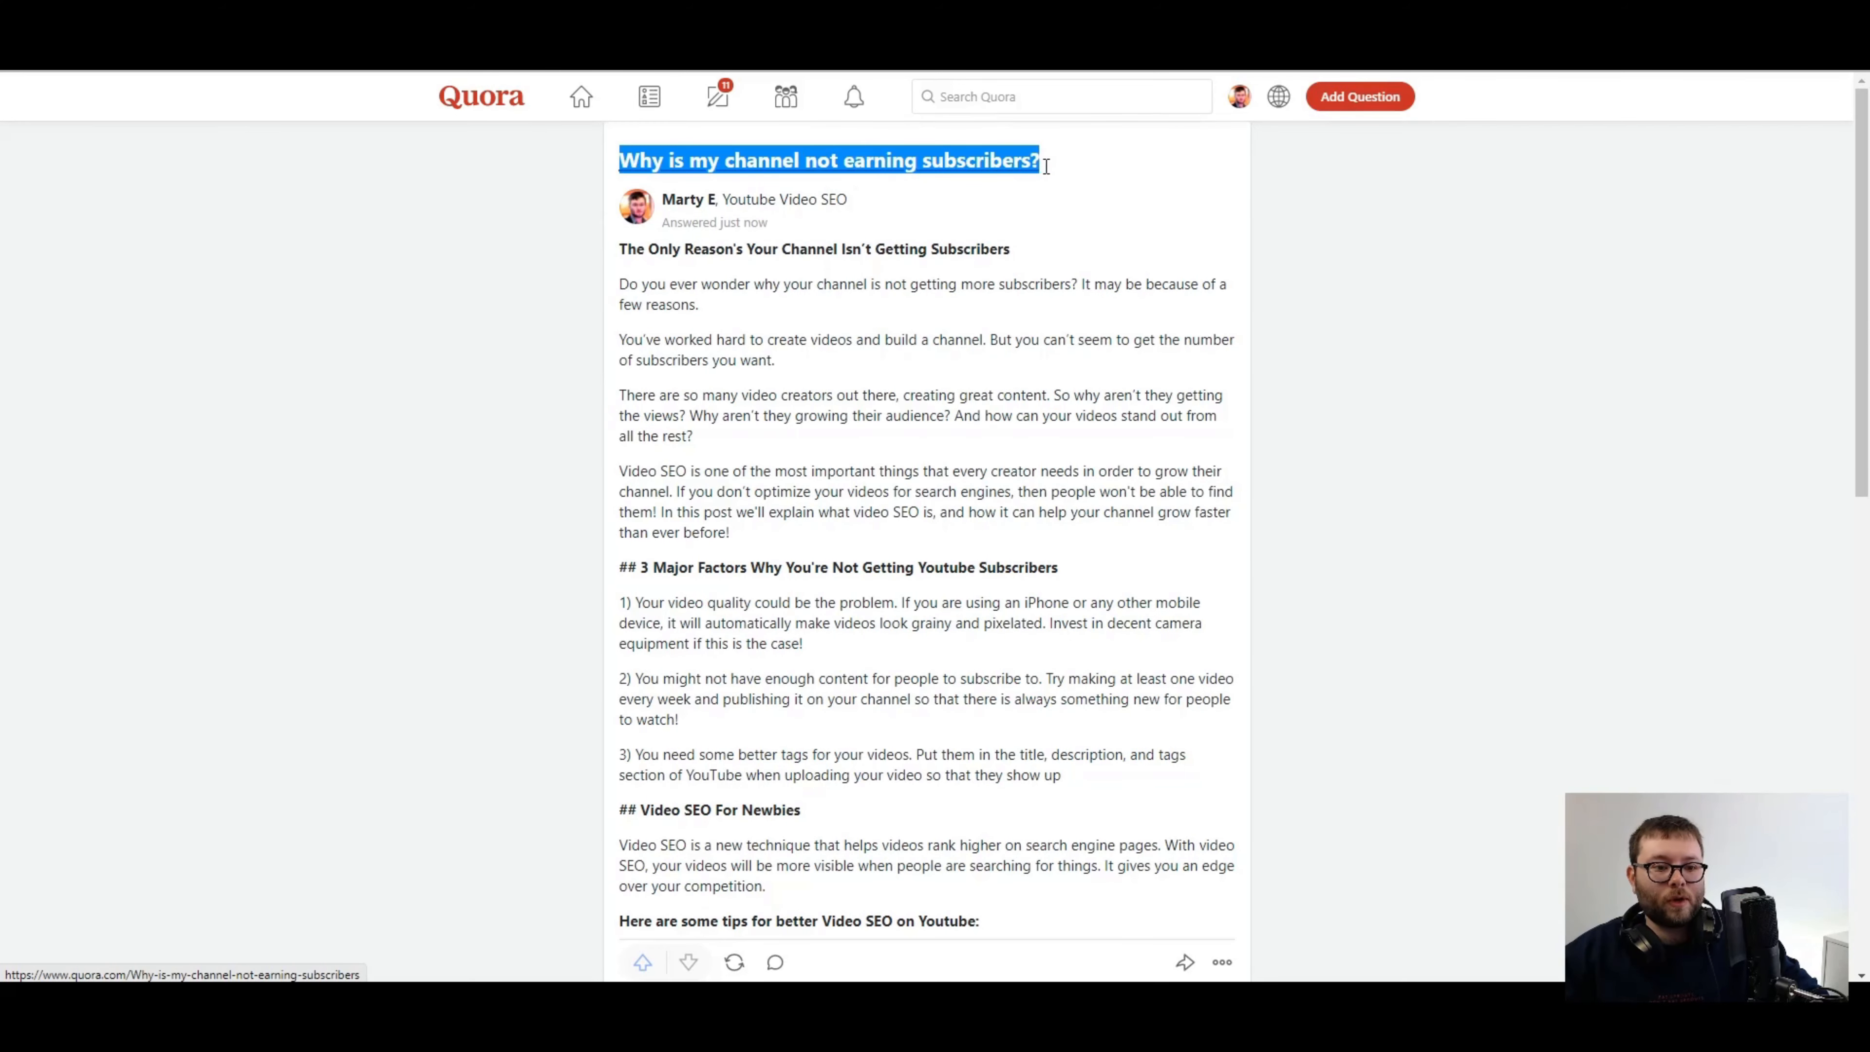
{"action": "left_click", "coordinate": [442, 30]}
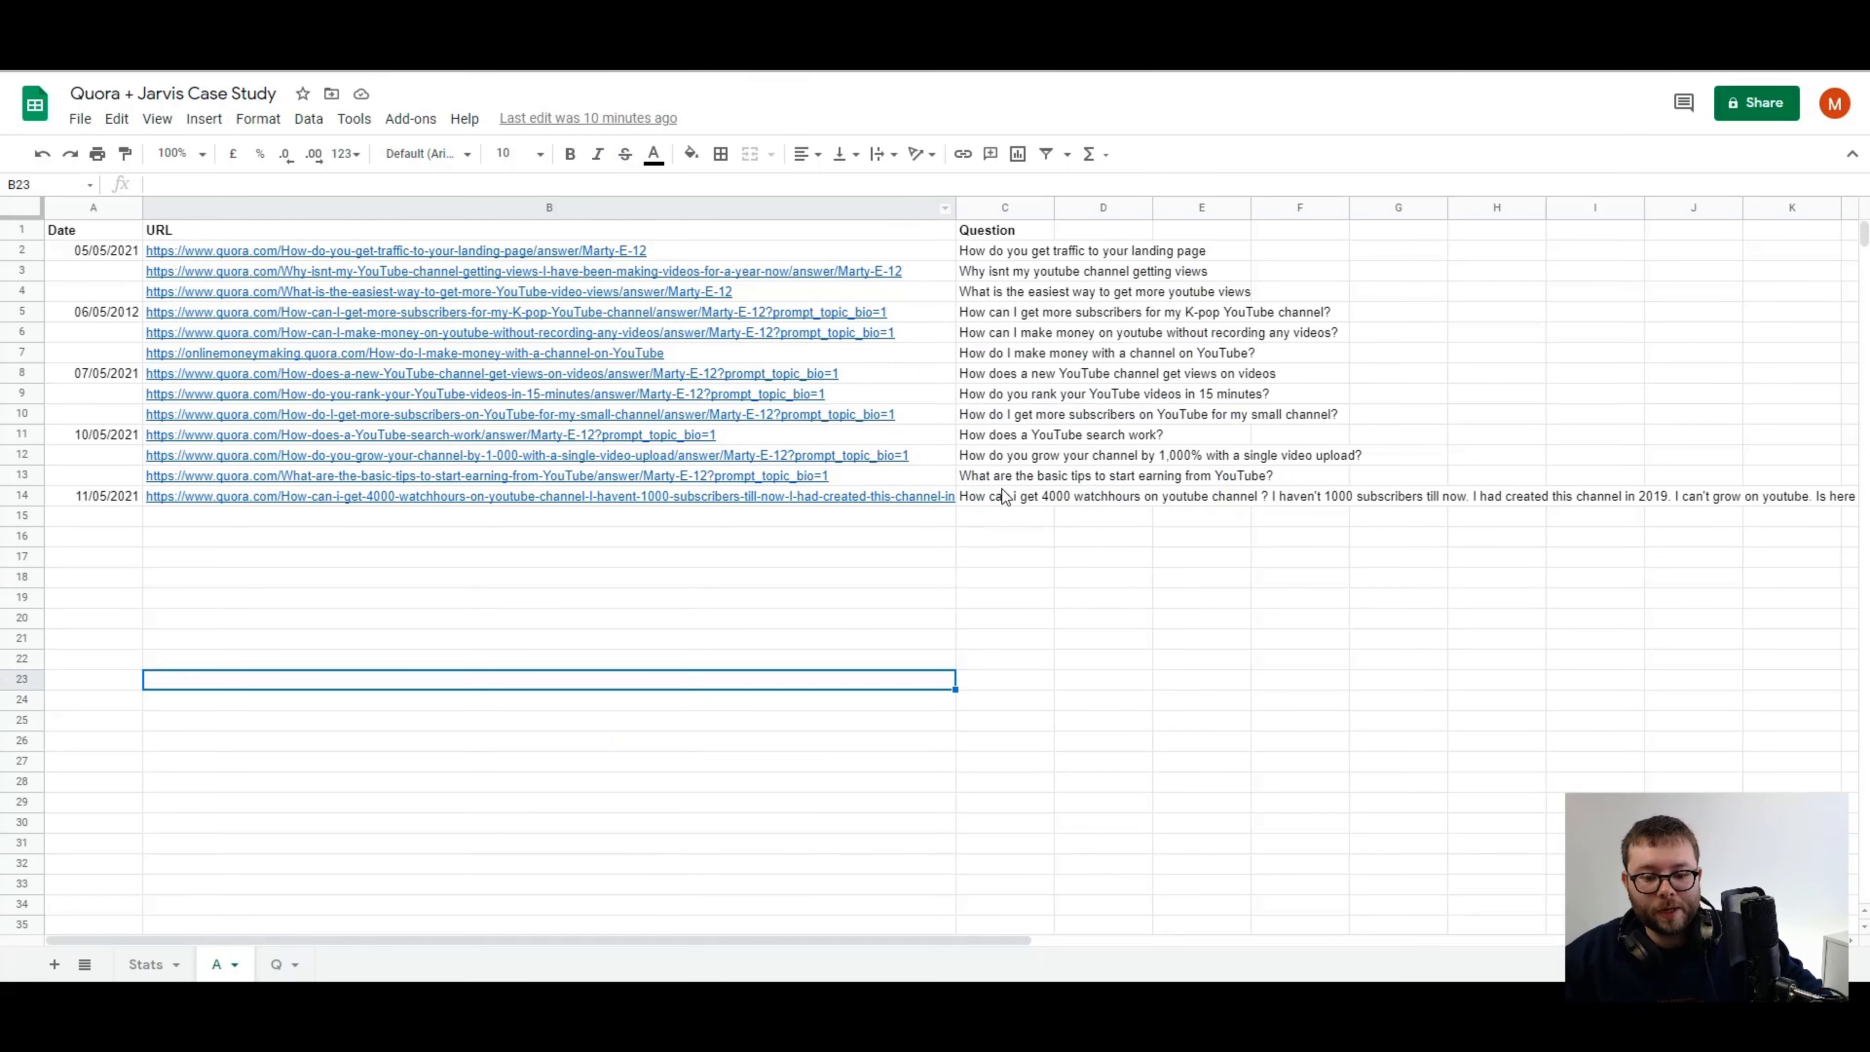
{"action": "left_click", "coordinate": [986, 505]}
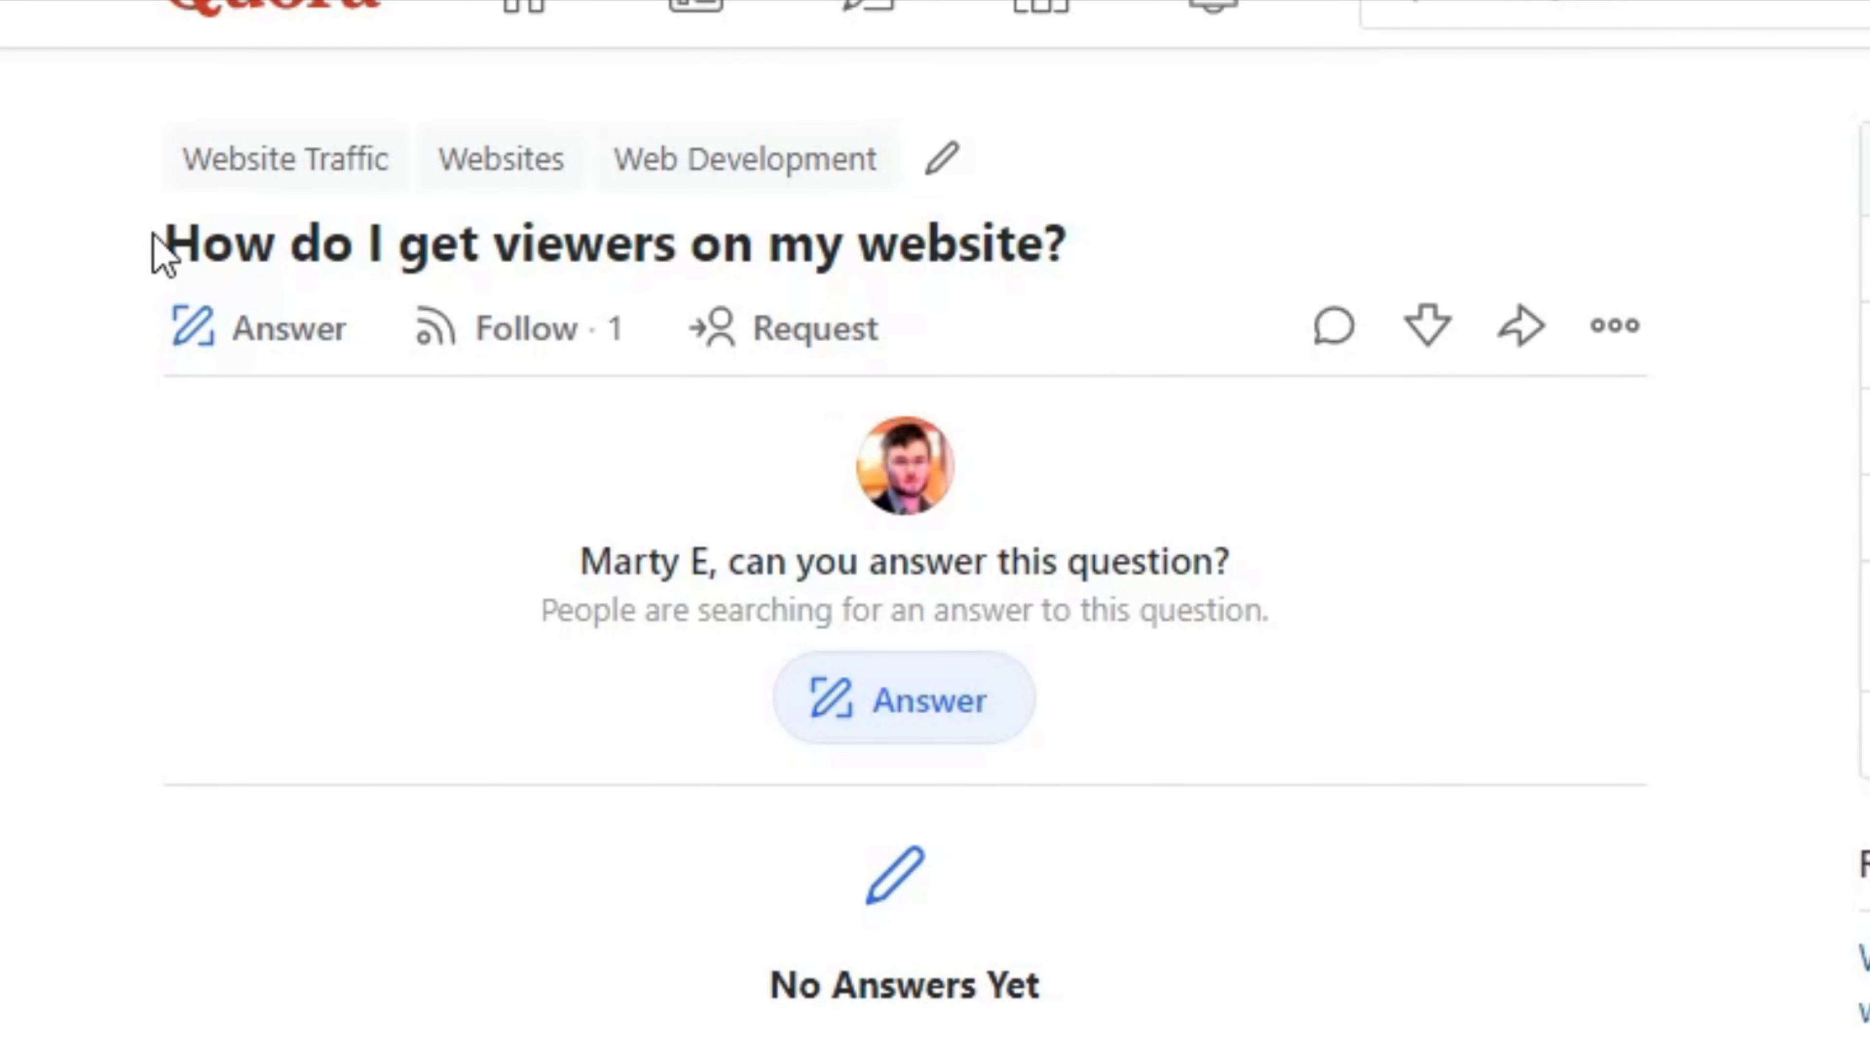
- Start long-form content on getting website visitors using Youtube and video seo in 30 days, with keywords "video seo", "traffic generation" and "youtube seo"
{"action": "left_click_drag", "start_coordinate": [170, 237], "coordinate": [1070, 245]}
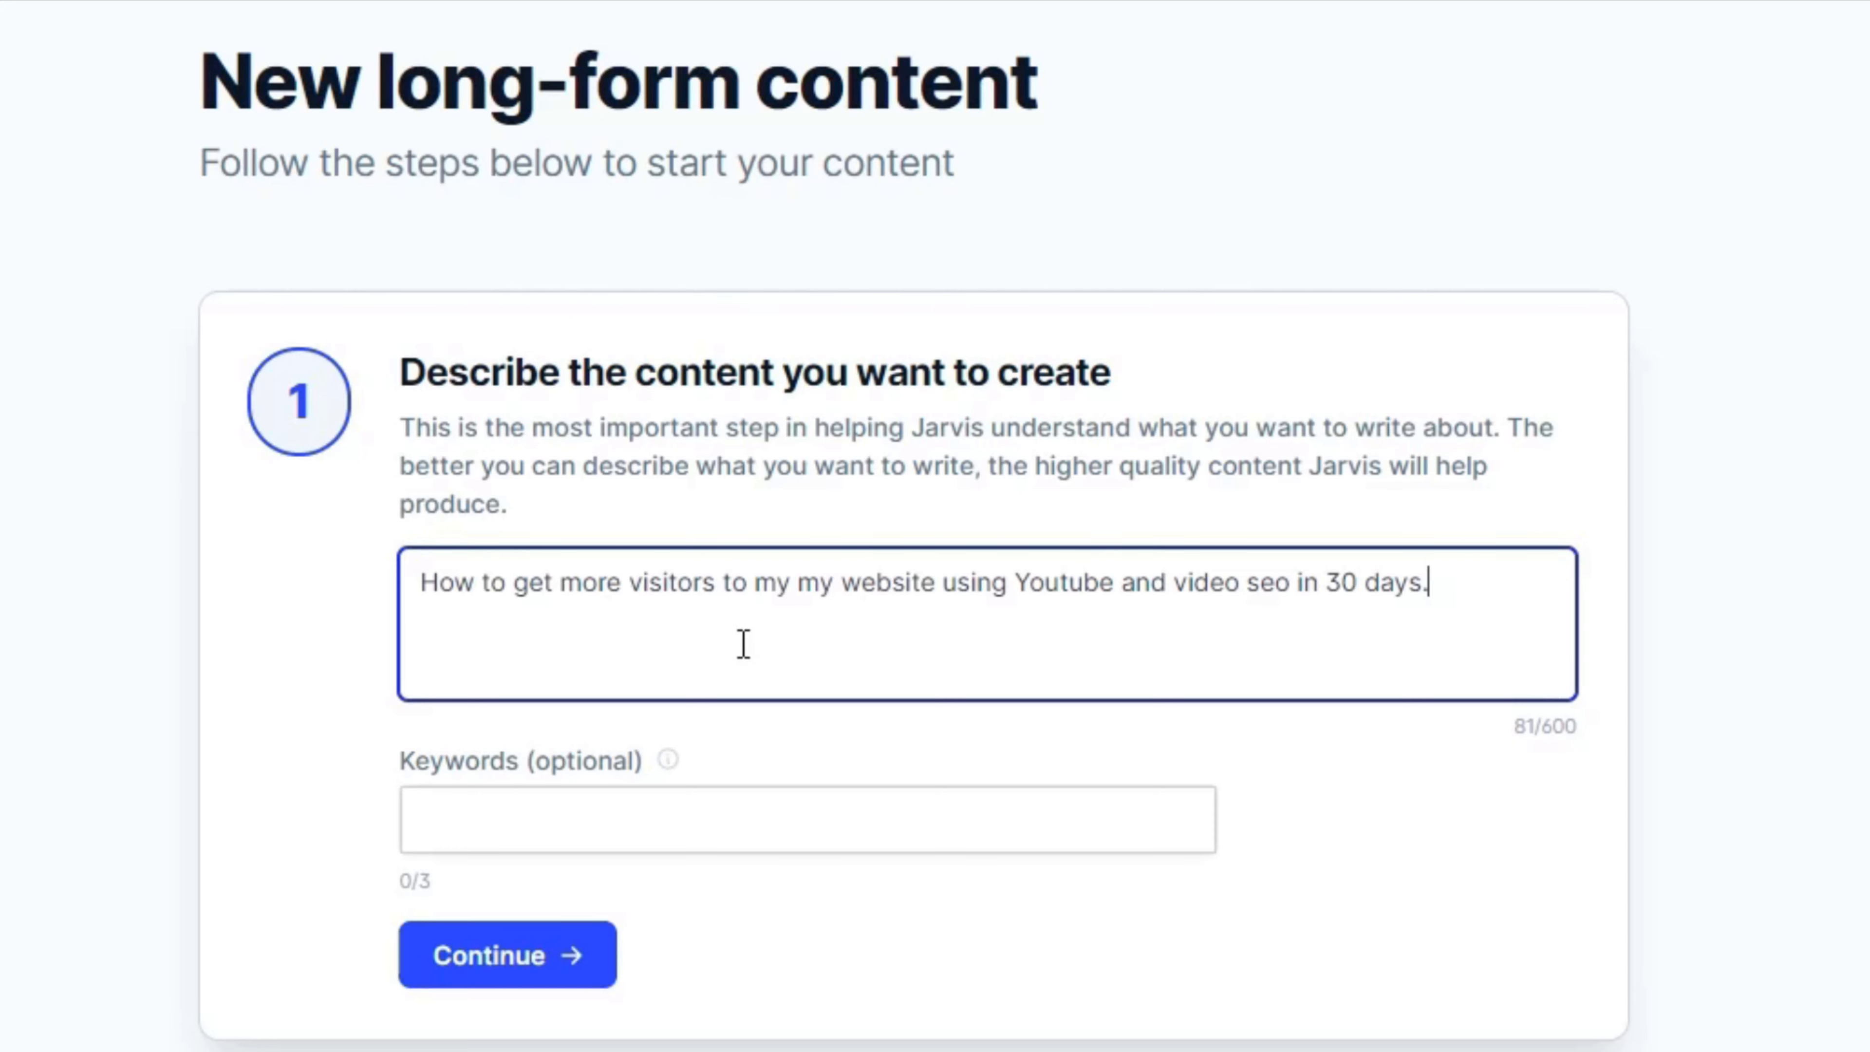
{"action": "left_click", "coordinate": [922, 806]}
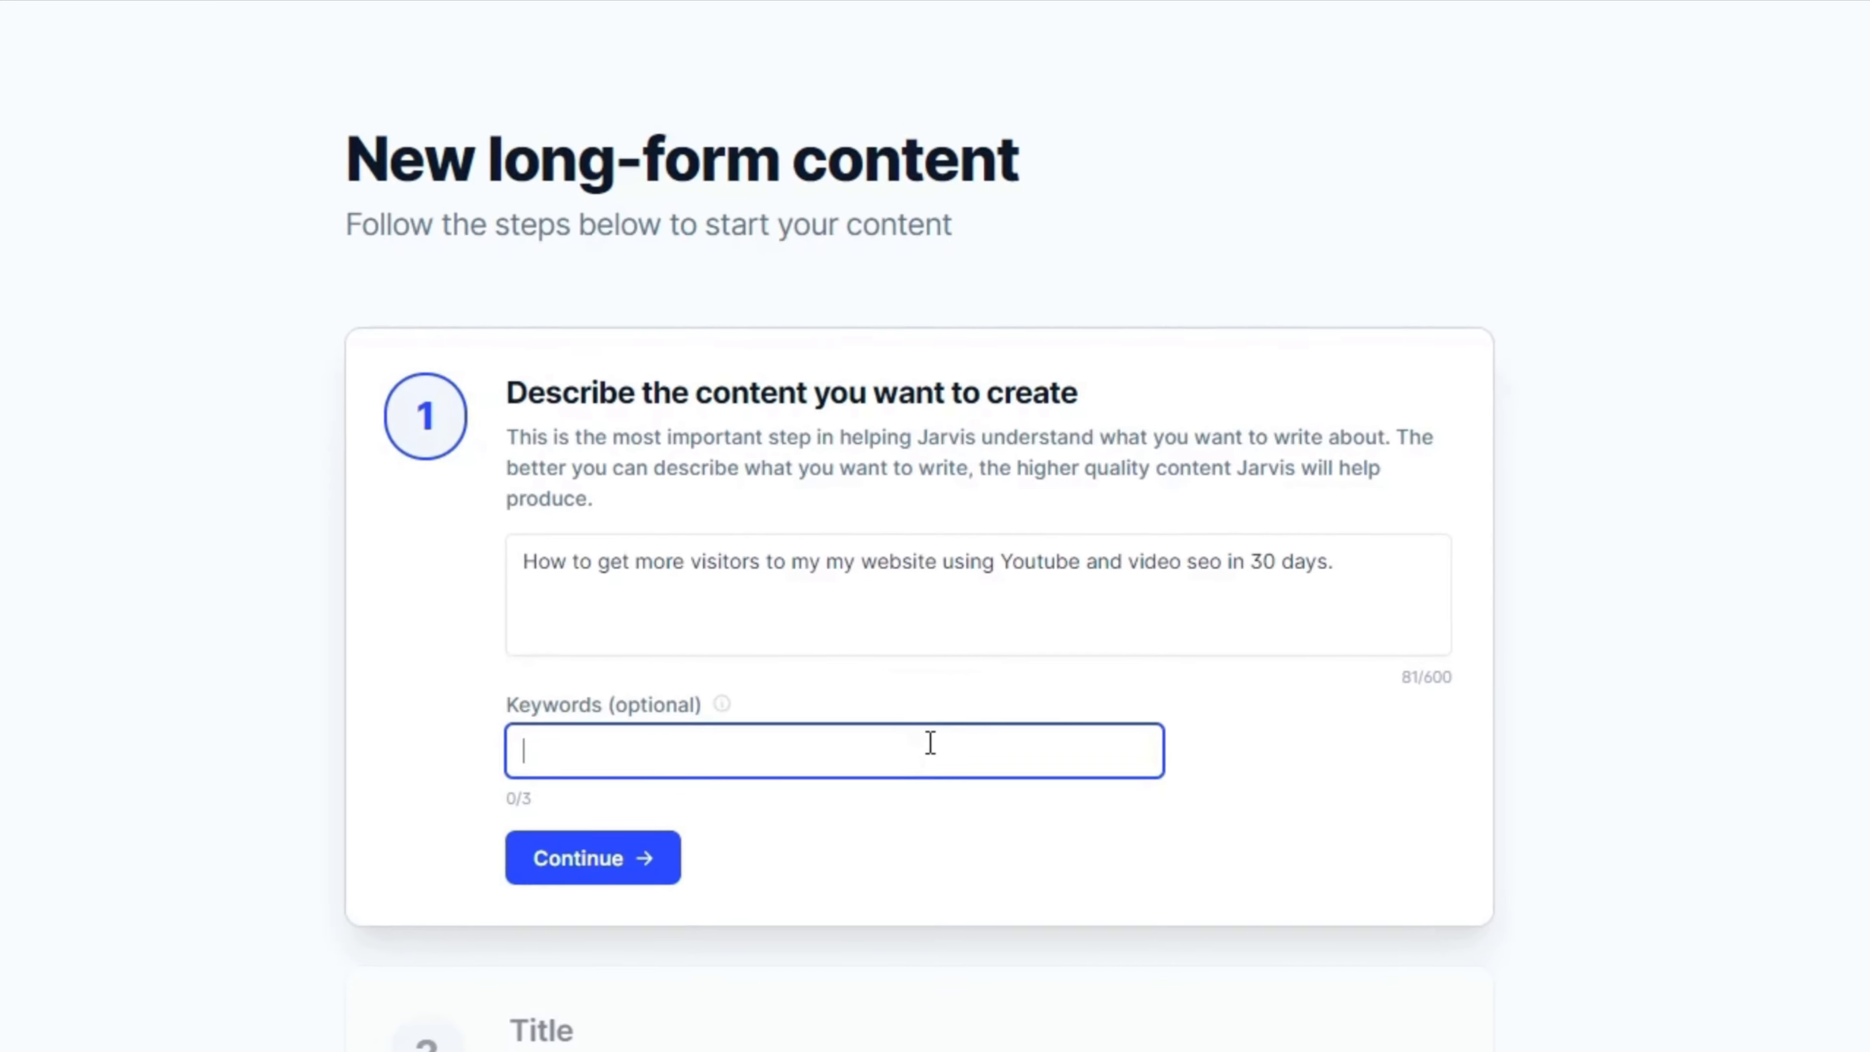
{"action": "type", "text": "video seo, tr"}
{"action": "type", "text": "affic generation, youtube seo"}
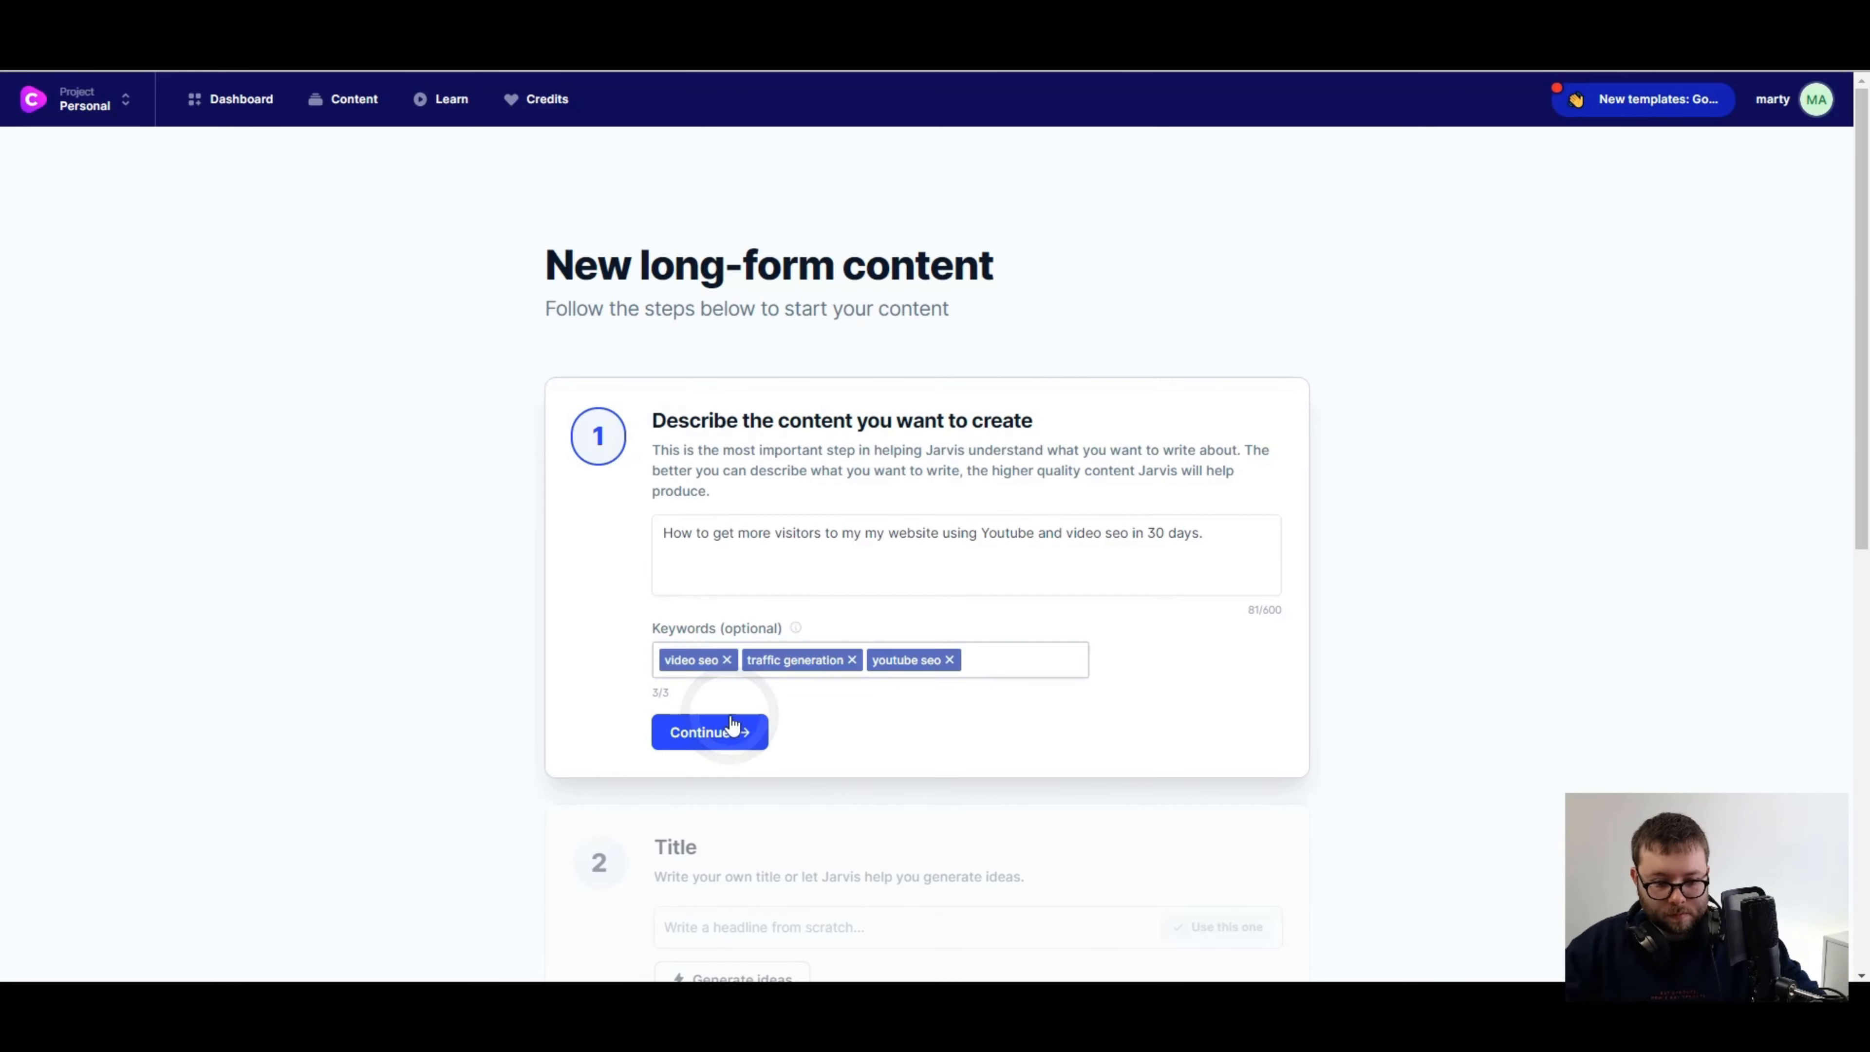
{"action": "left_click", "coordinate": [709, 730]}
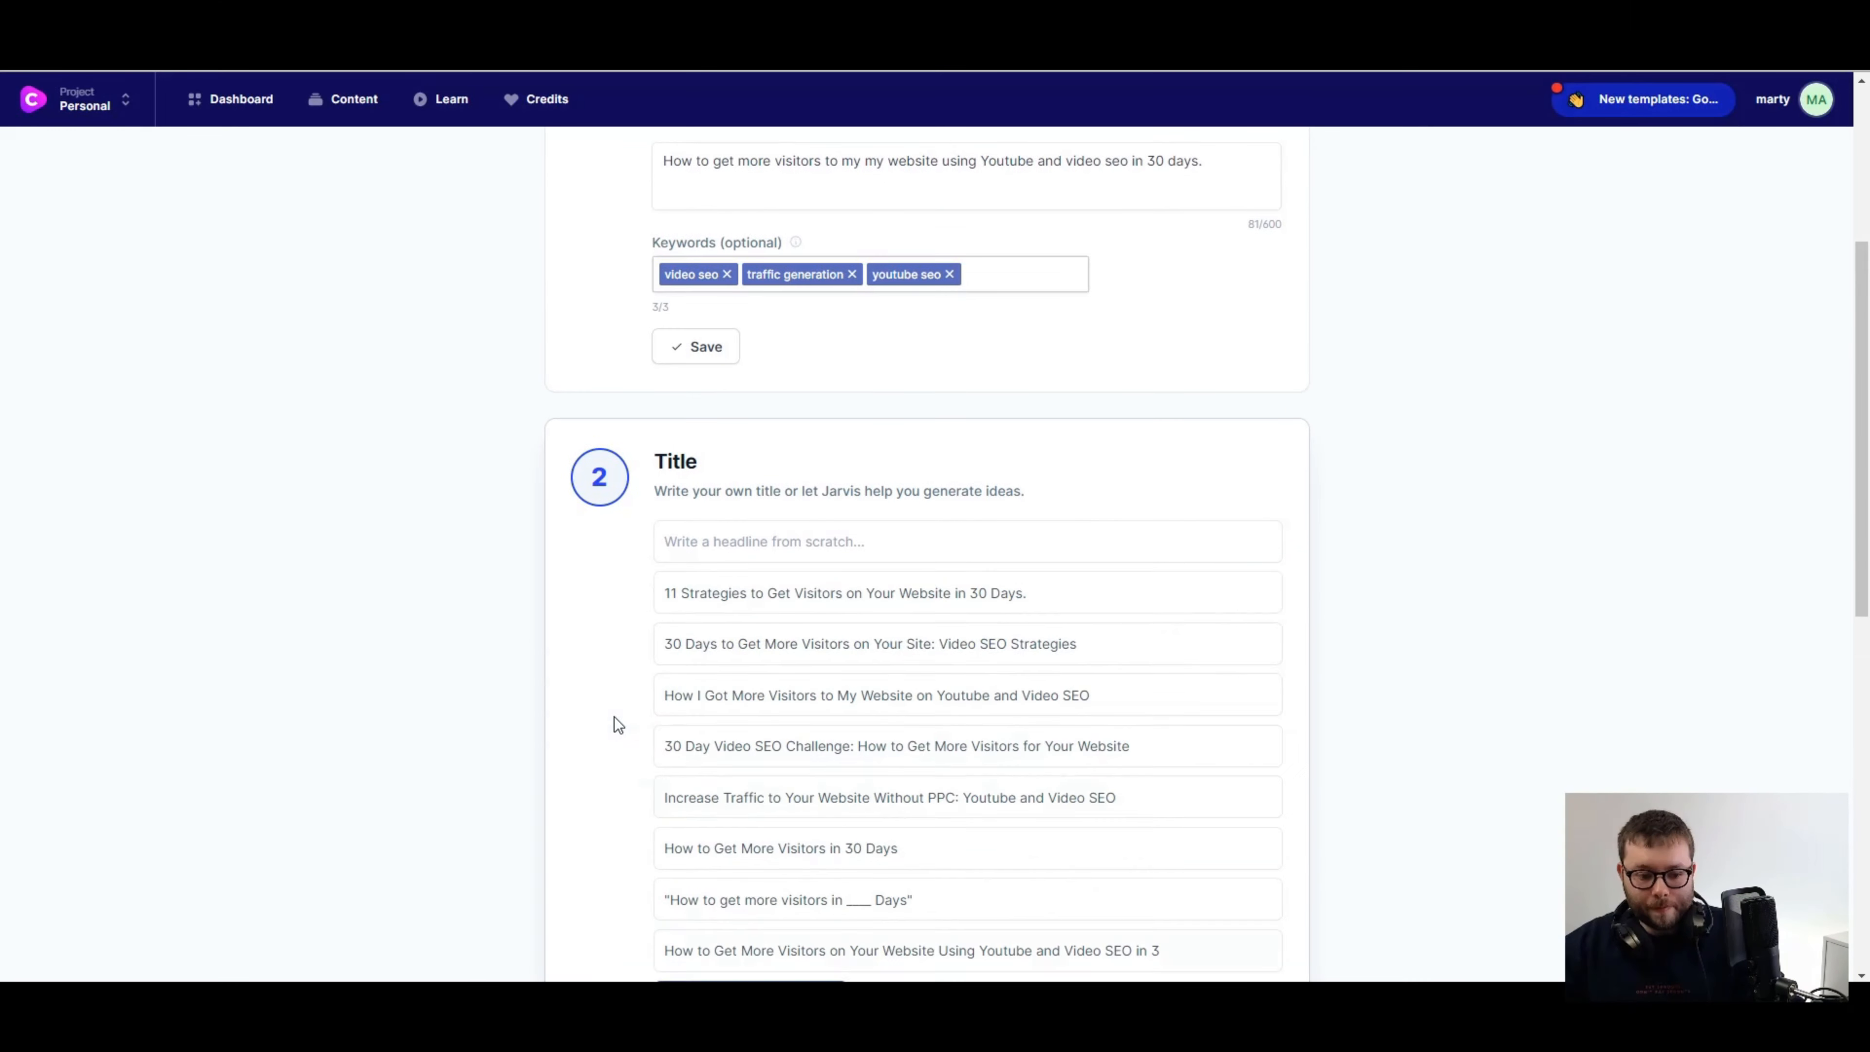
- Use the title "How to Get More Visitors in 30 Days" with the intro beginning "Do you want to get more visitors", minus its last sentence
{"action": "scroll", "coordinate": [648, 662], "scroll_direction": "down", "scroll_amount": 5}
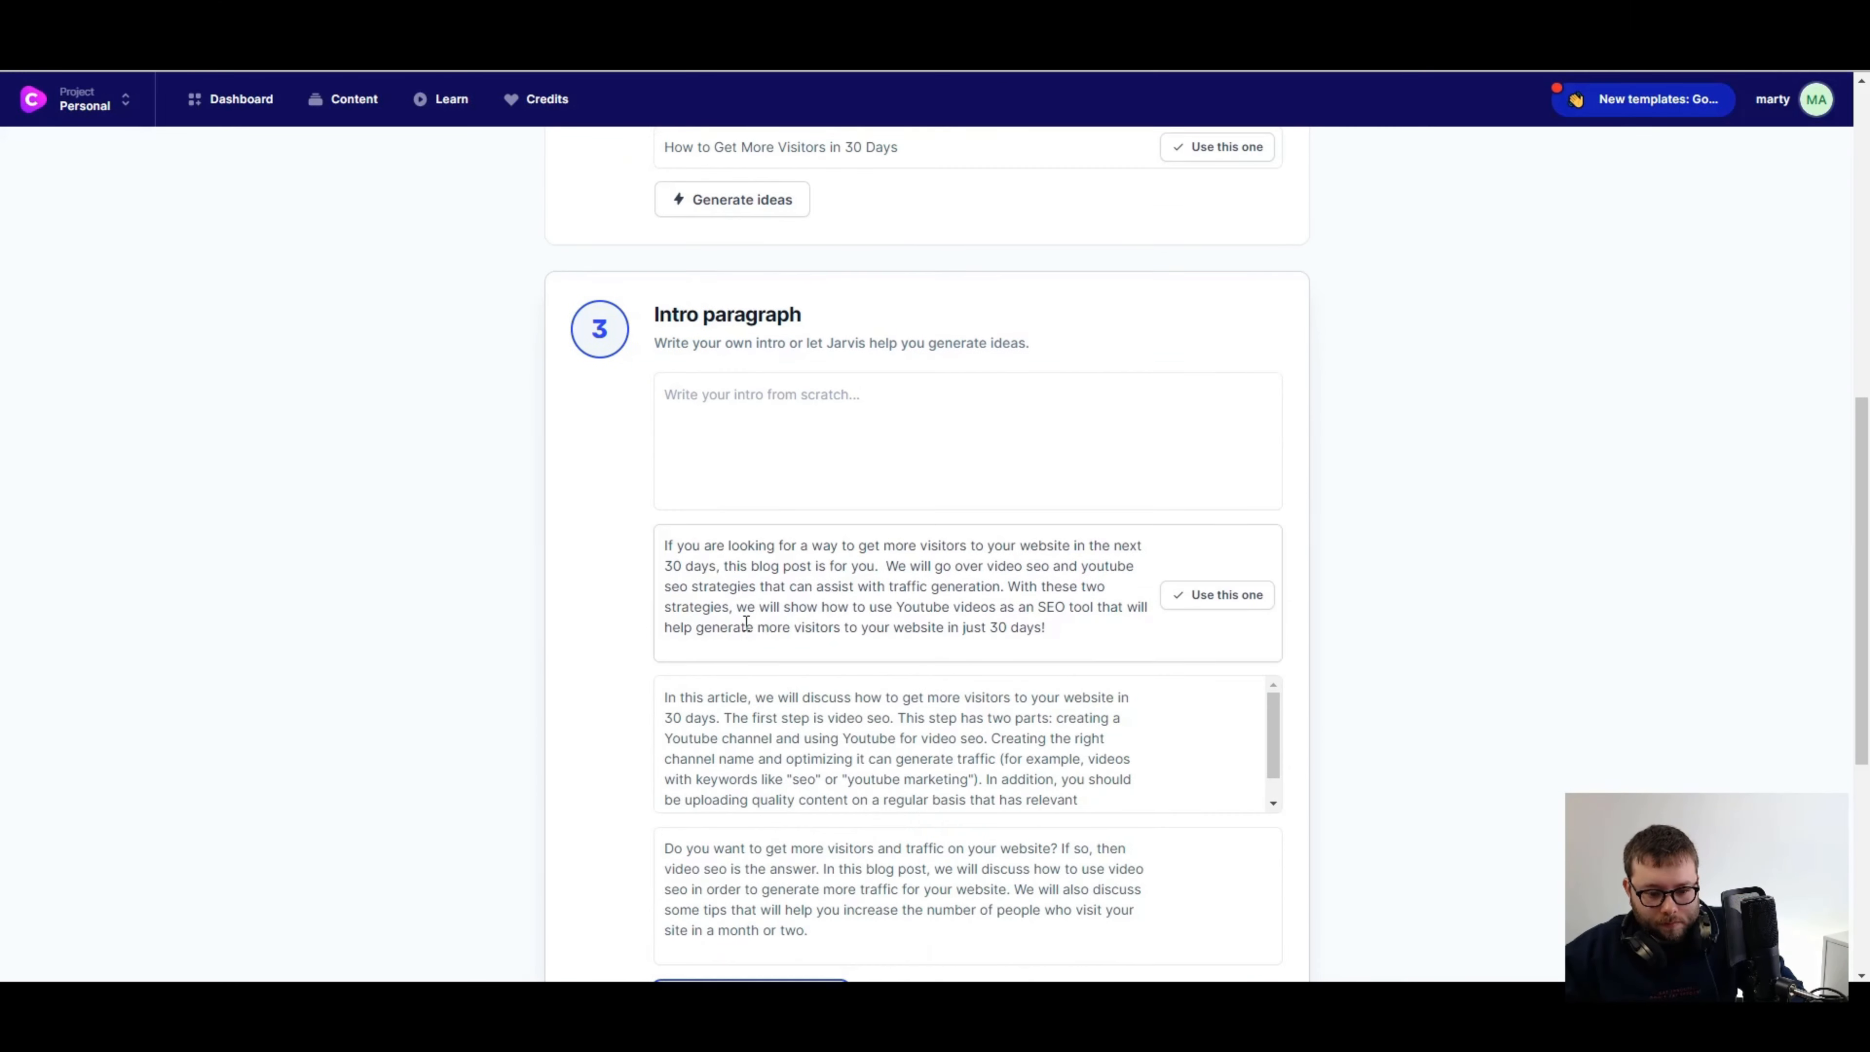
{"action": "scroll", "coordinate": [743, 622], "scroll_direction": "up", "scroll_amount": 1}
{"action": "scroll", "coordinate": [985, 651], "scroll_direction": "down", "scroll_amount": 4}
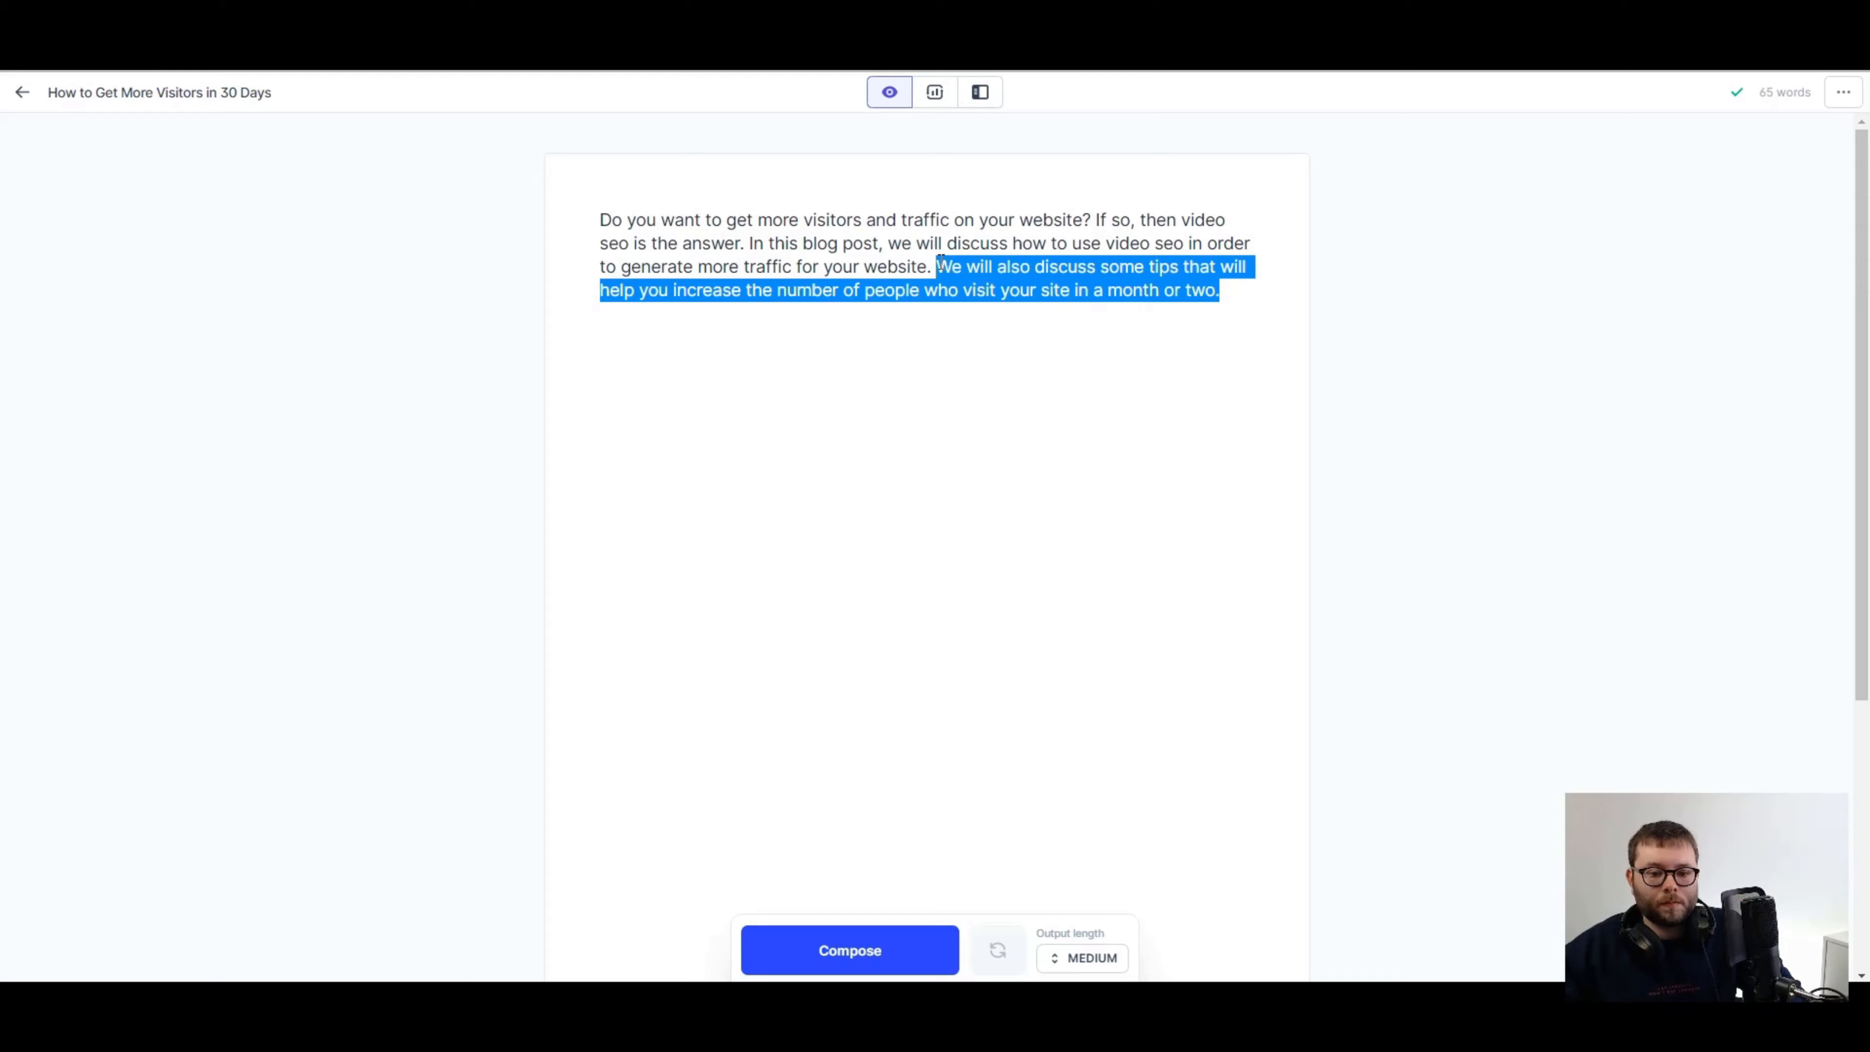
{"action": "key", "text": "BackSpace"}
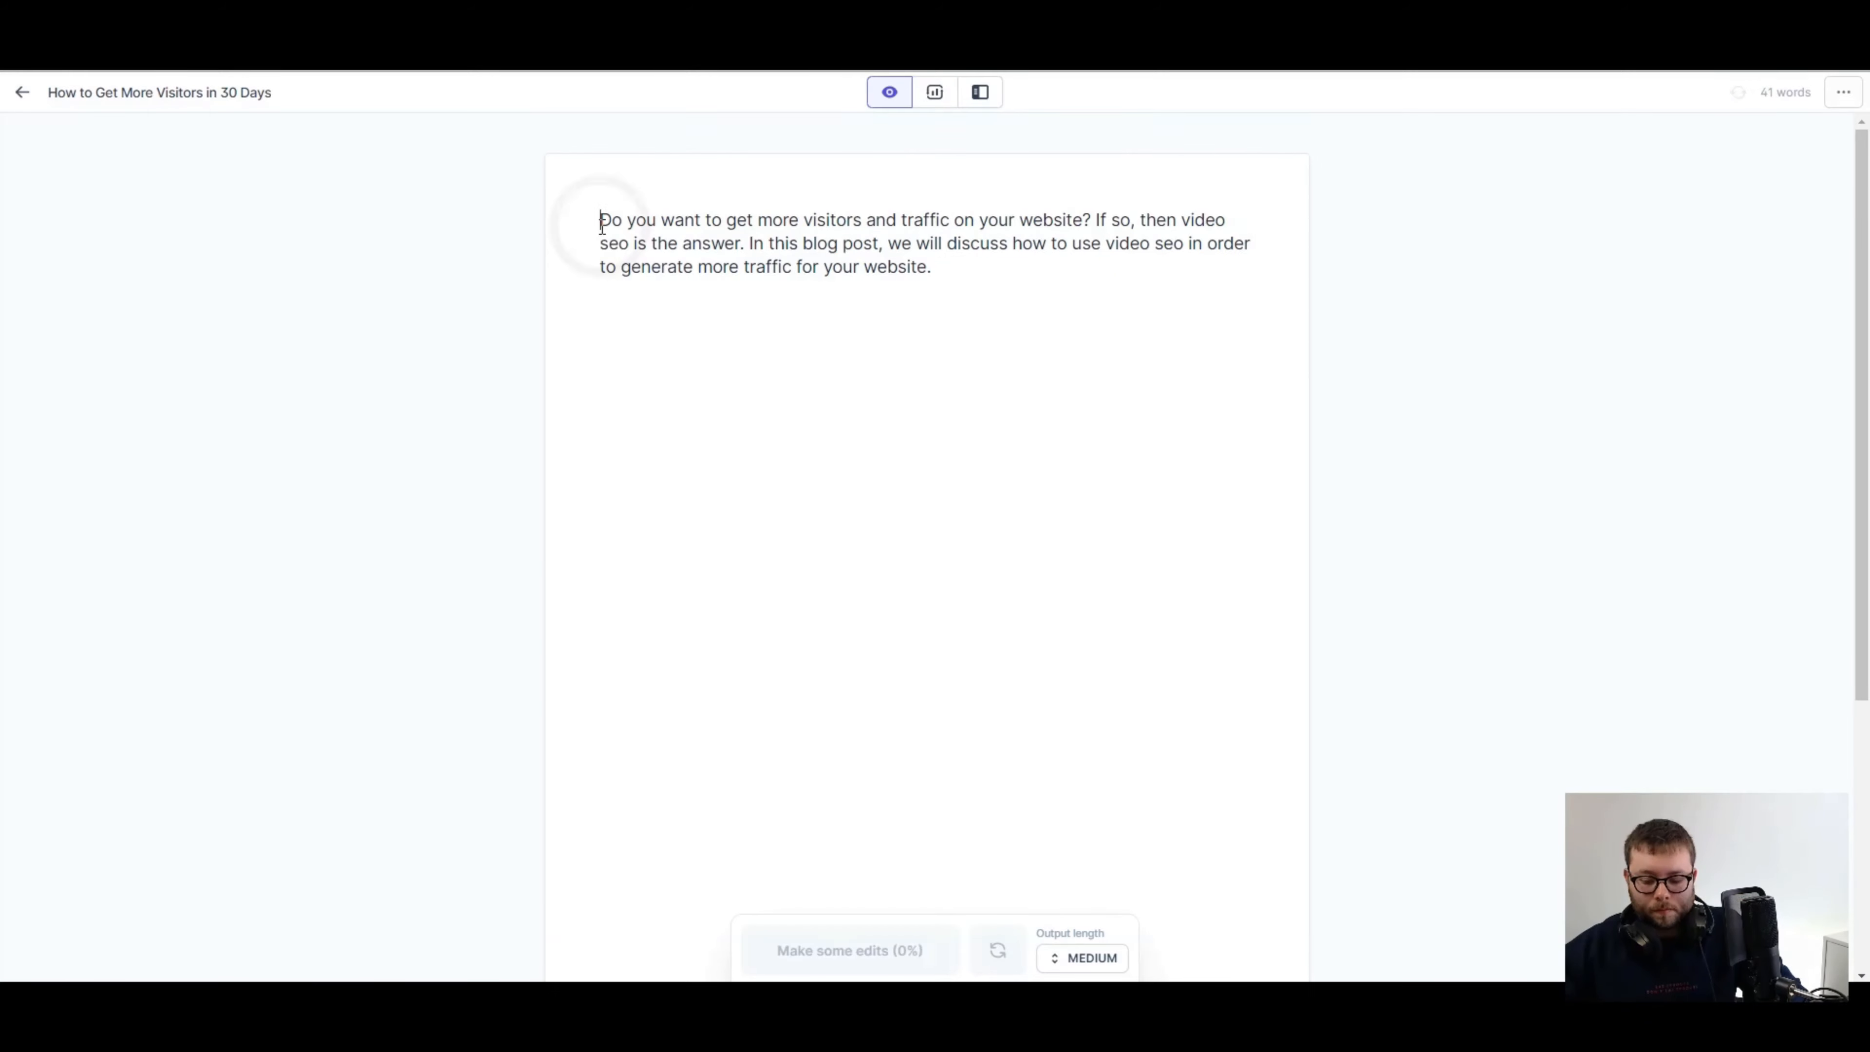
- Generate PAS Framework copy with the product description "How to Get More Visitors in 30 Days to my website using video seo"
{"action": "left_click", "coordinate": [980, 91]}
{"action": "key", "text": "ctrl+a"}
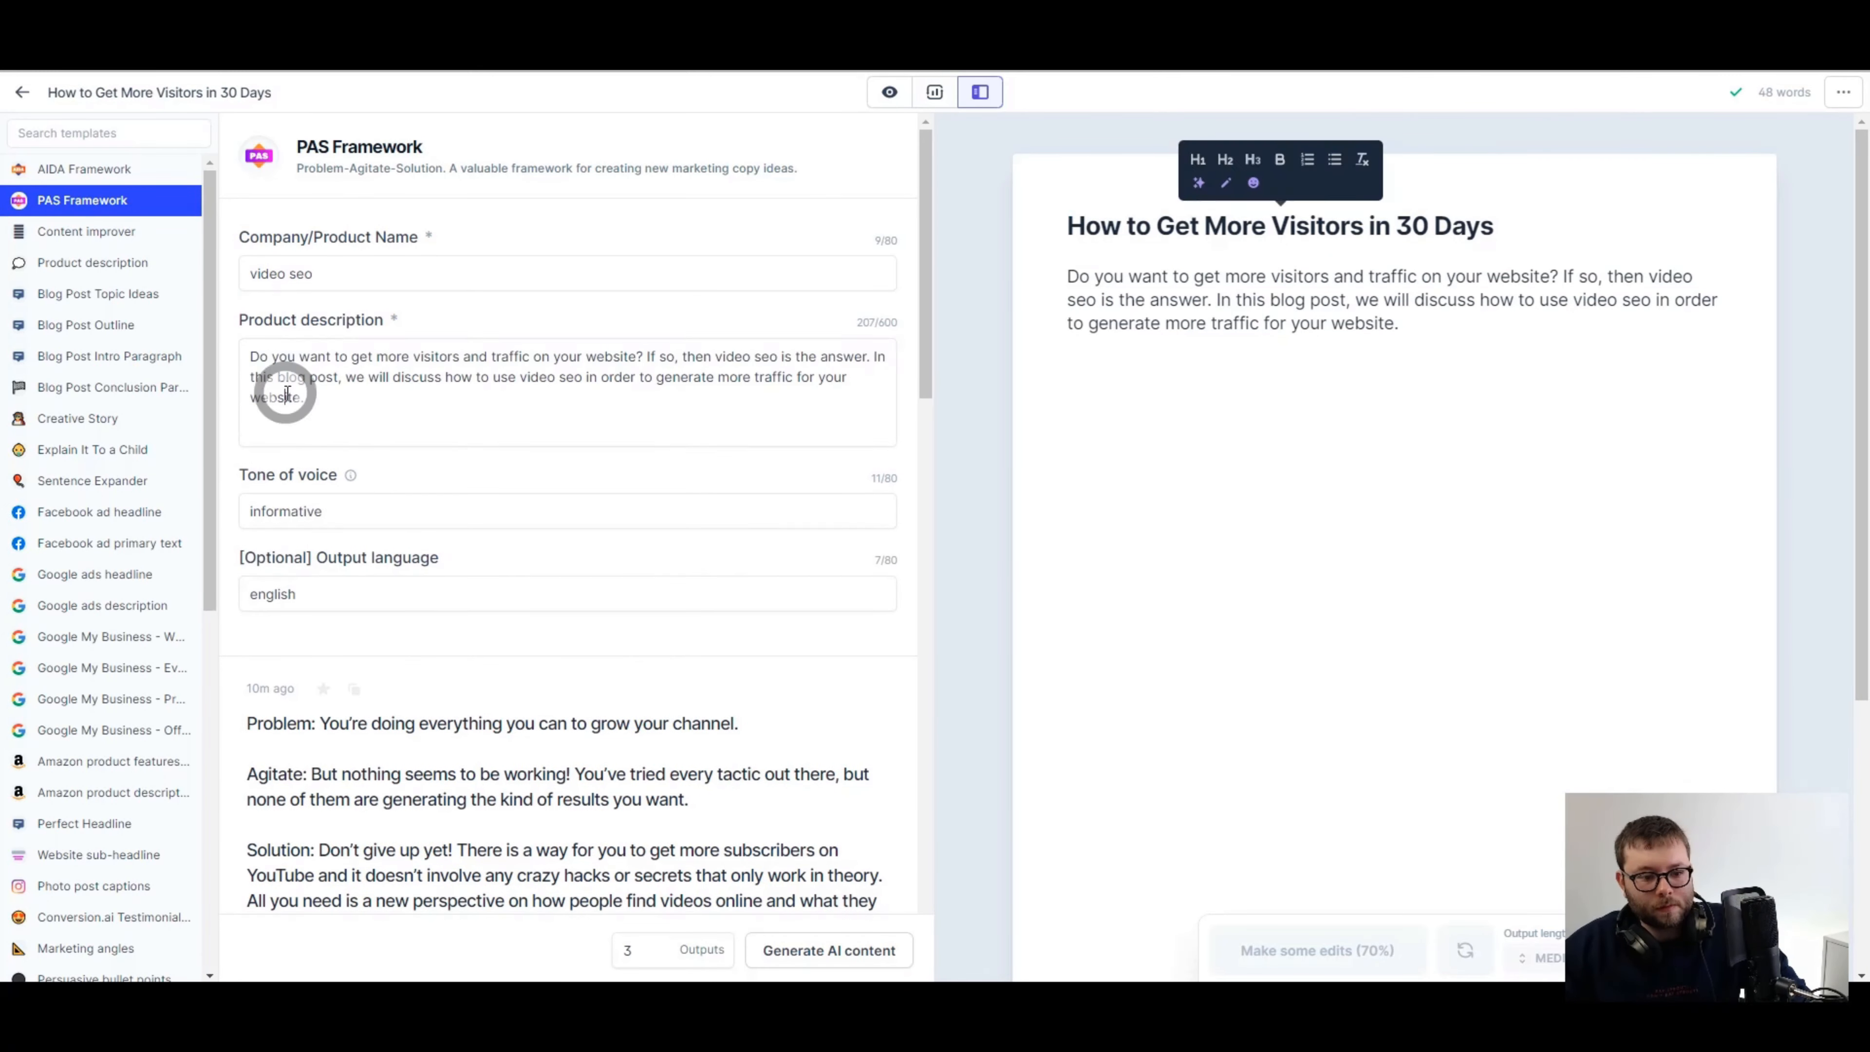
{"action": "left_click", "coordinate": [284, 388]}
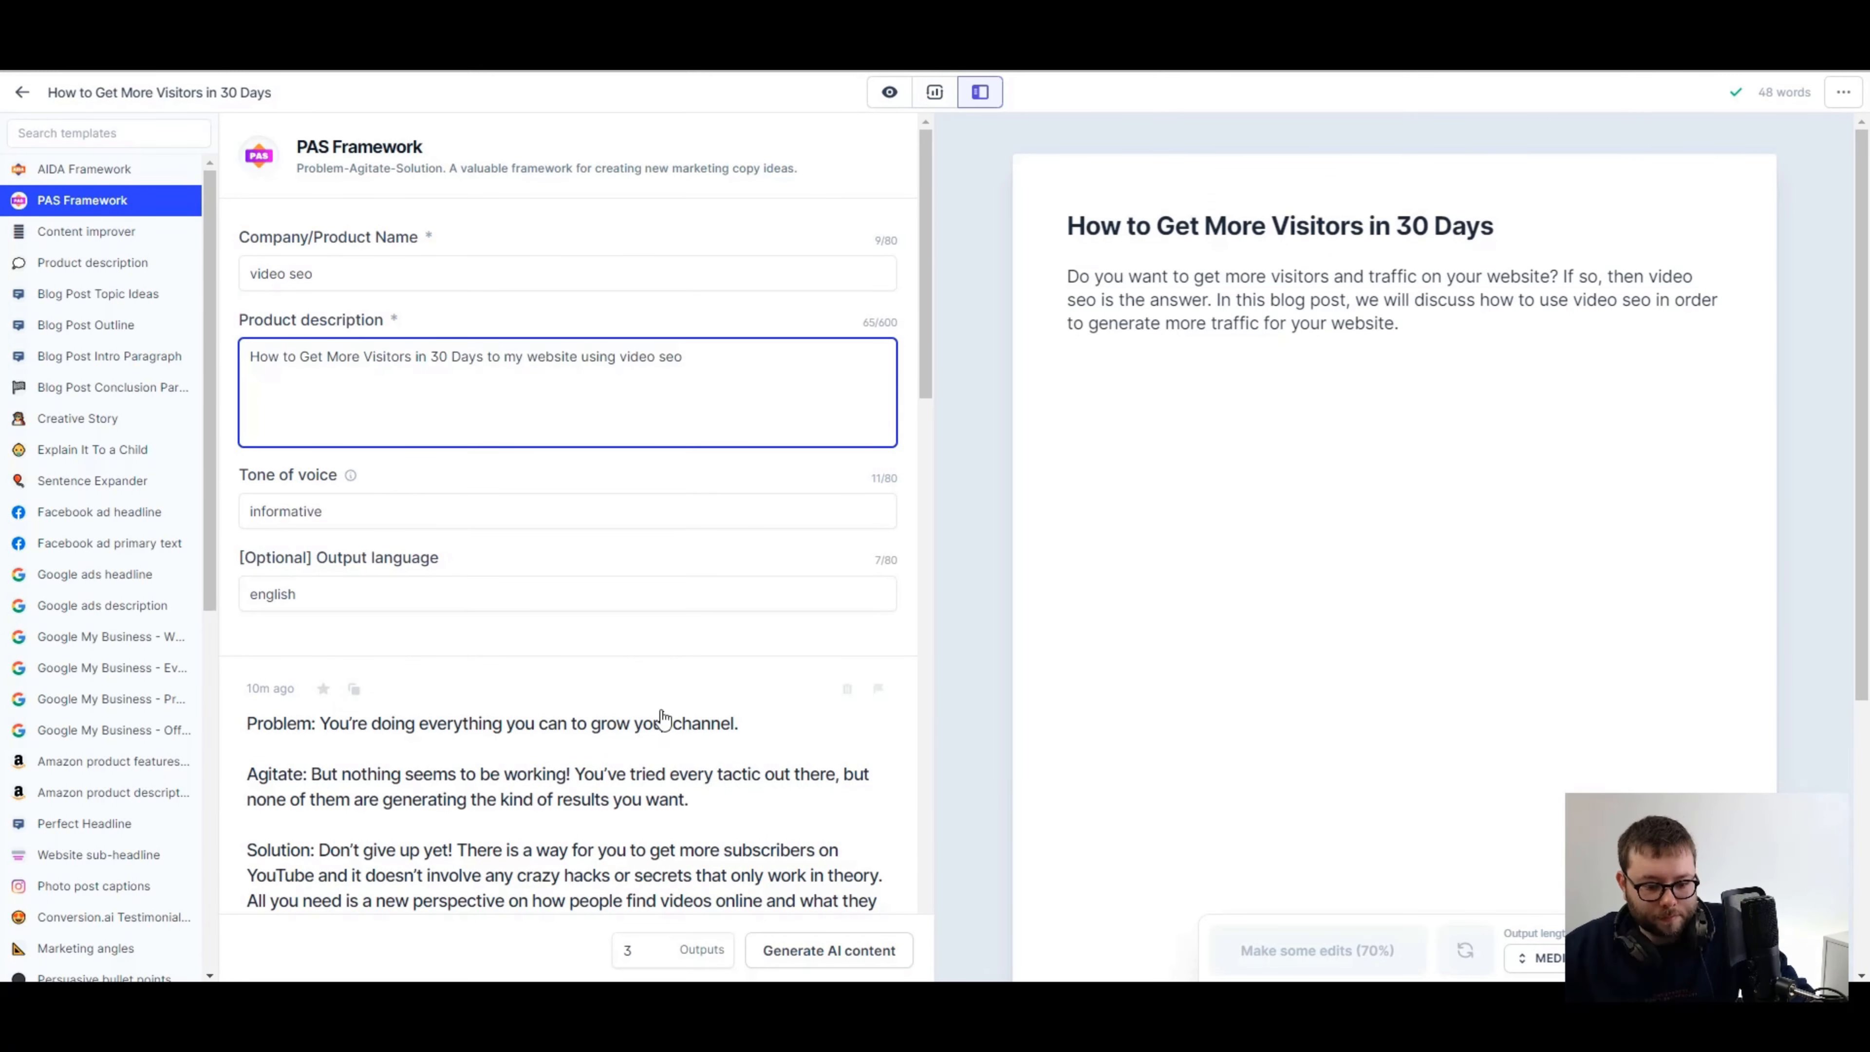
{"action": "left_click", "coordinate": [829, 950]}
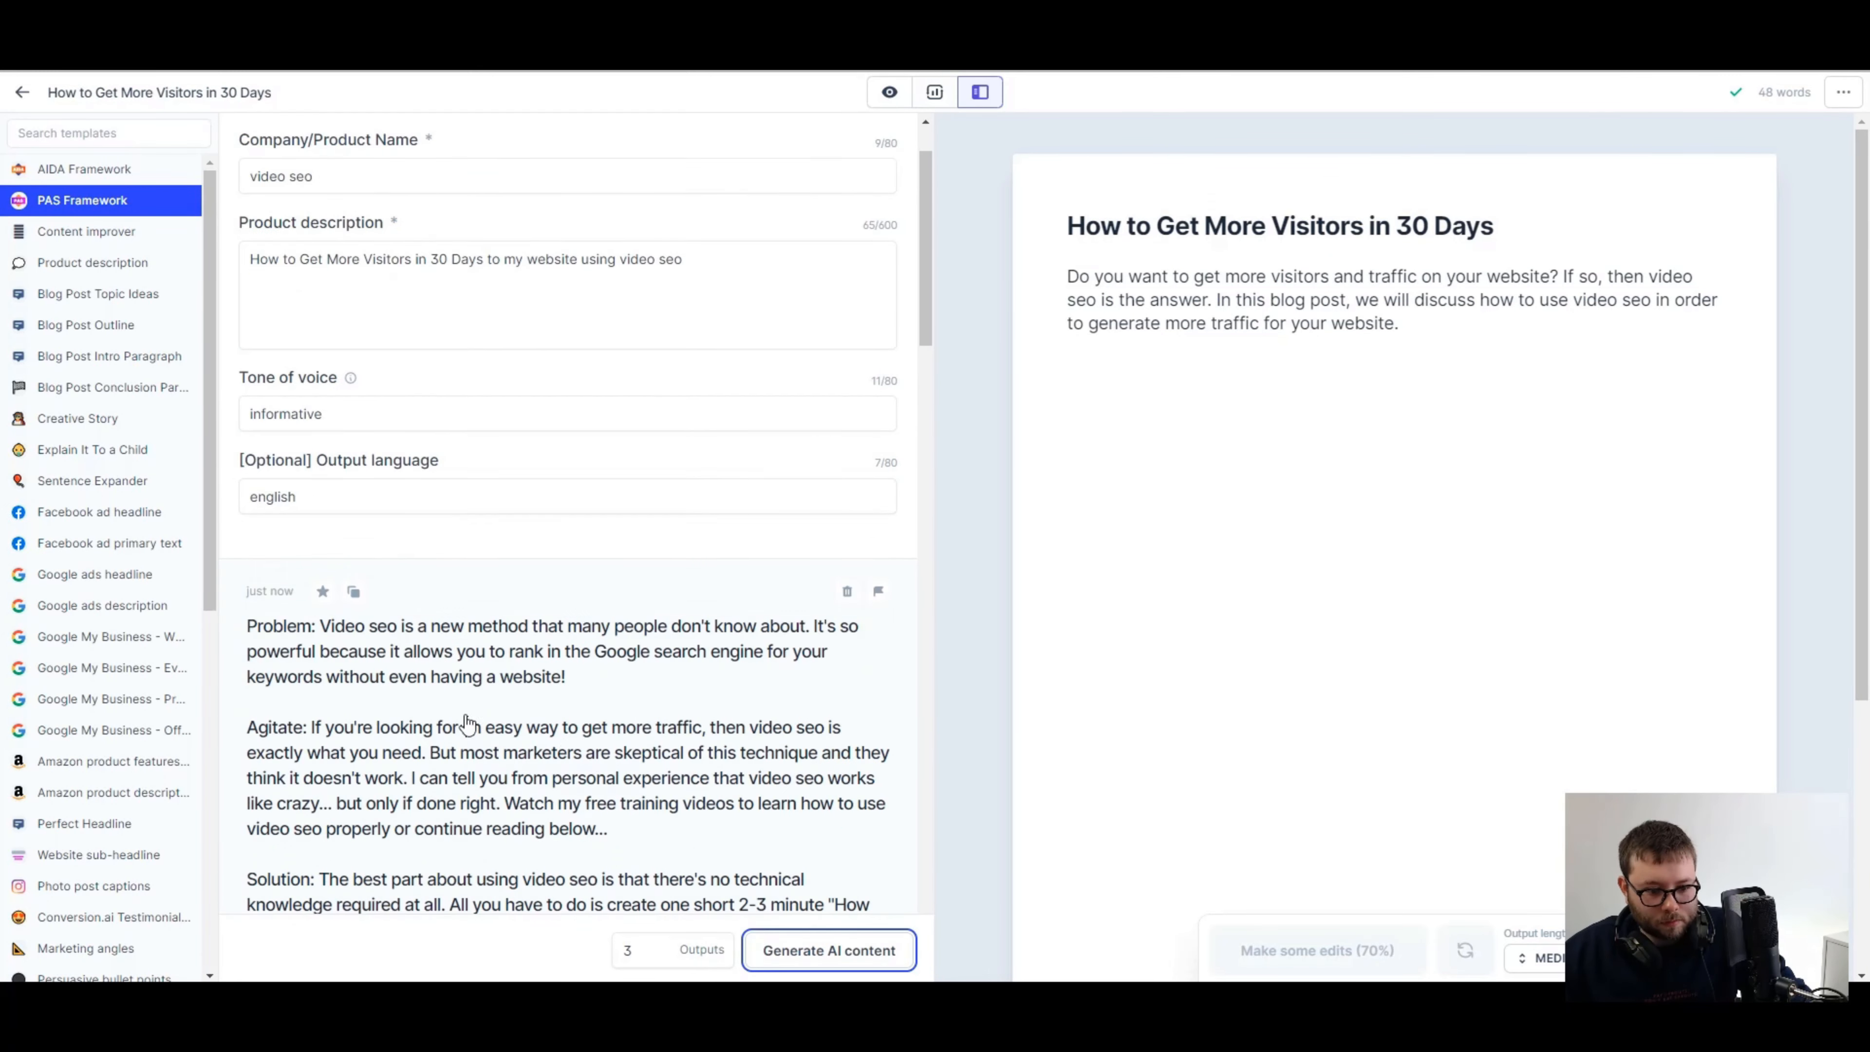
- Add the first PAS result to the article without its labels, replacing the training-video call with a bold "Keep reading"
{"action": "scroll", "coordinate": [465, 722], "scroll_direction": "down", "scroll_amount": 4}
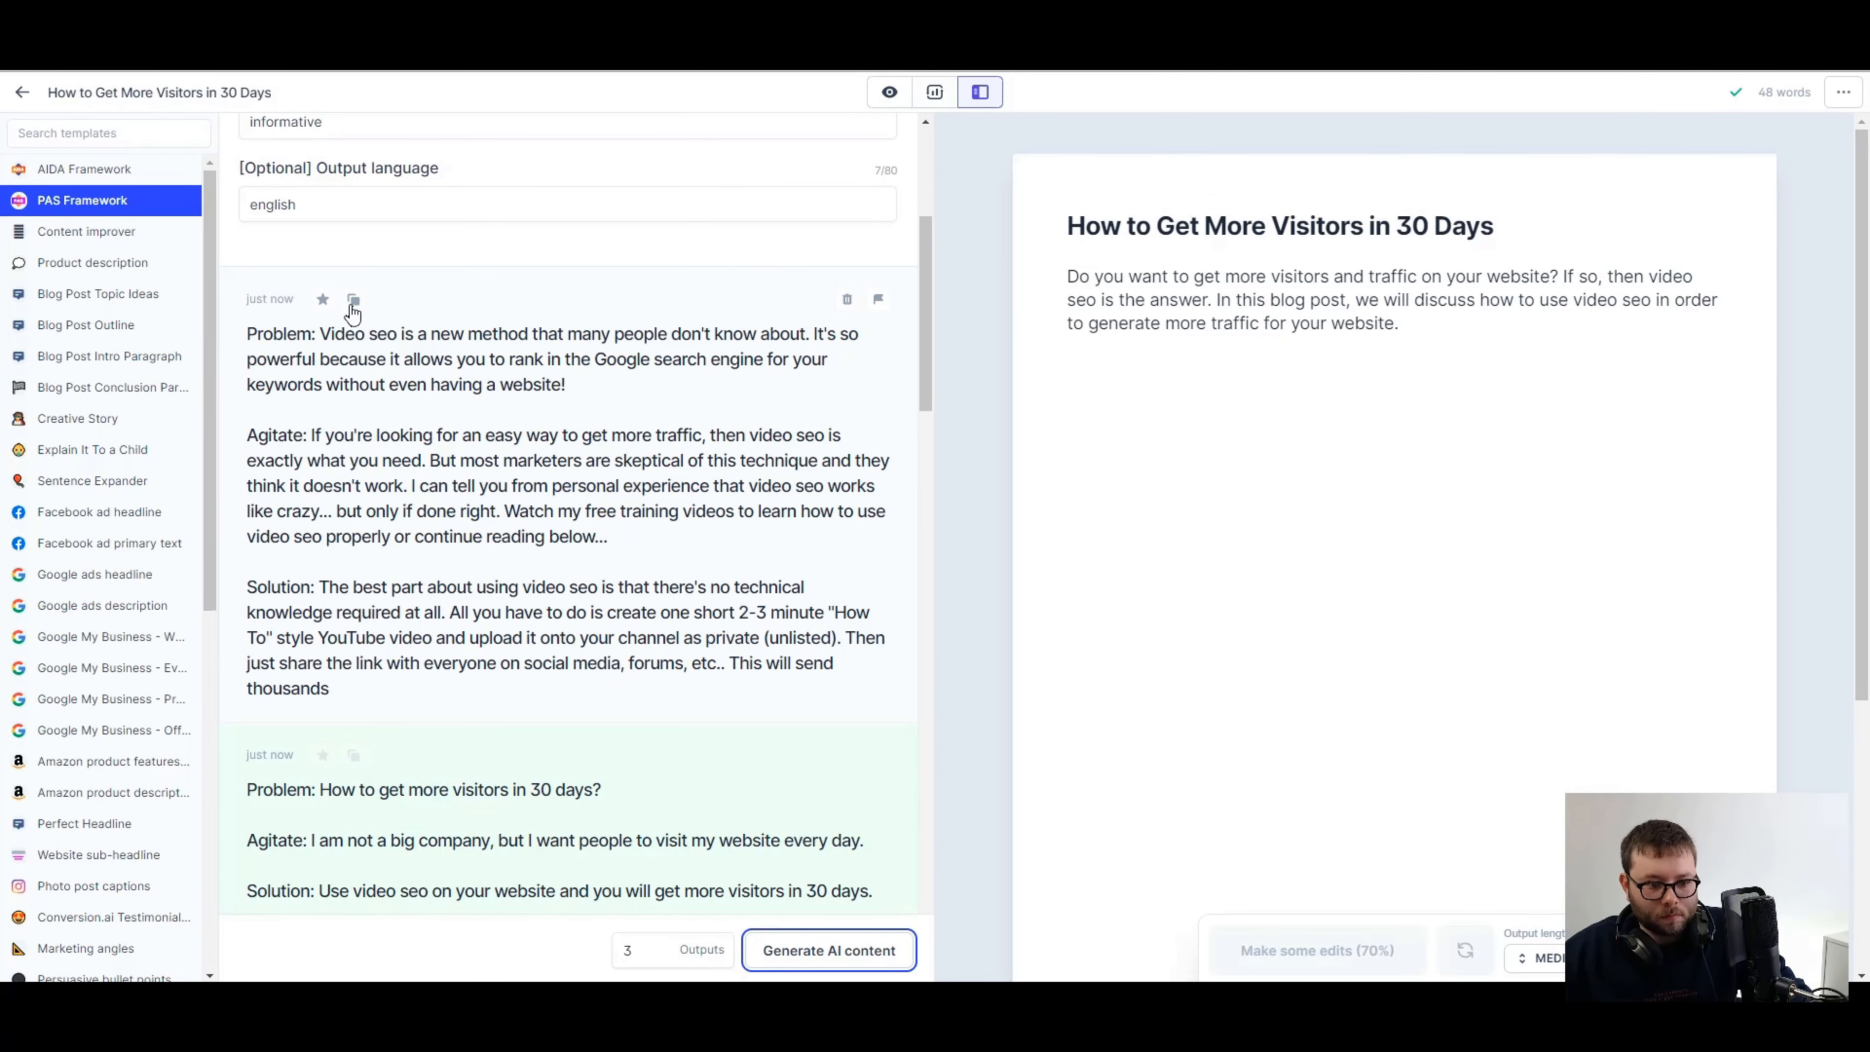
{"action": "left_click", "coordinate": [350, 310]}
{"action": "left_click_drag", "start_coordinate": [1307, 528], "coordinate": [1550, 529]}
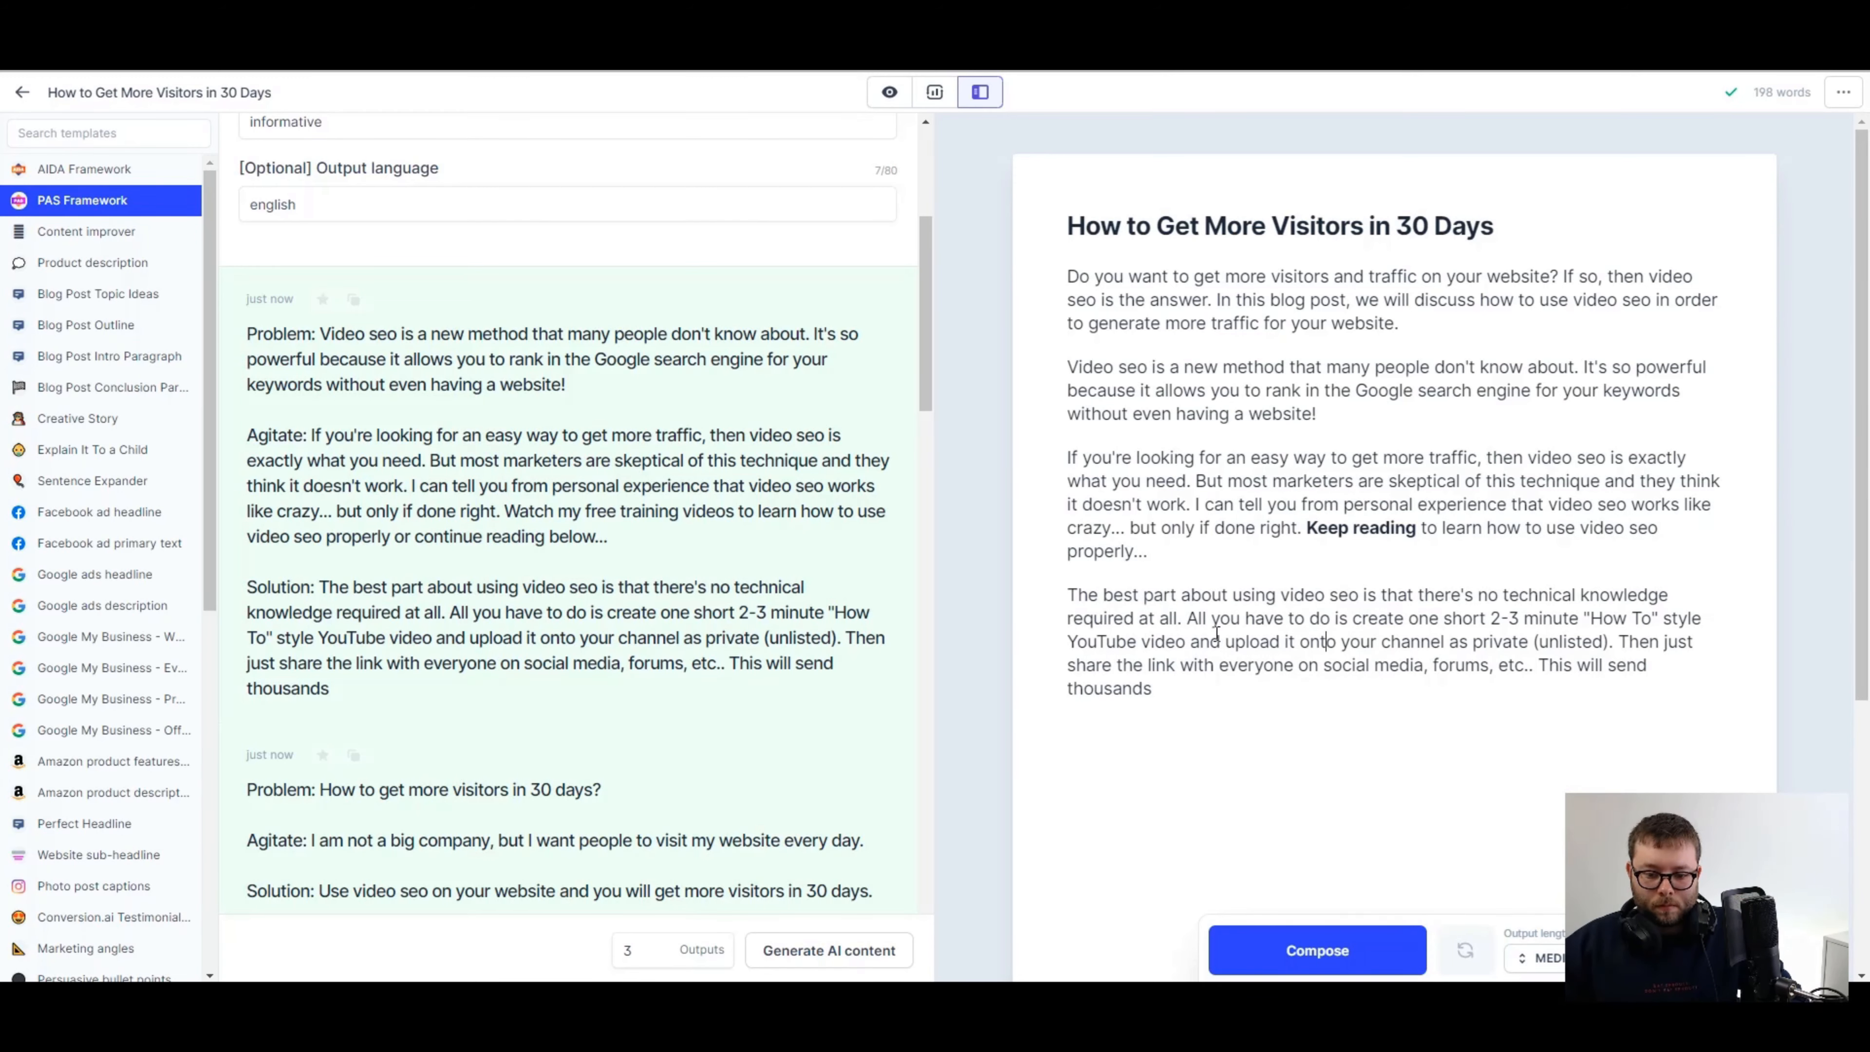
- Generate a blog post outline on the topic "Step by step plan for more website visitors using video seo"
{"action": "left_click", "coordinate": [116, 329]}
{"action": "triple_click", "coordinate": [504, 279]}
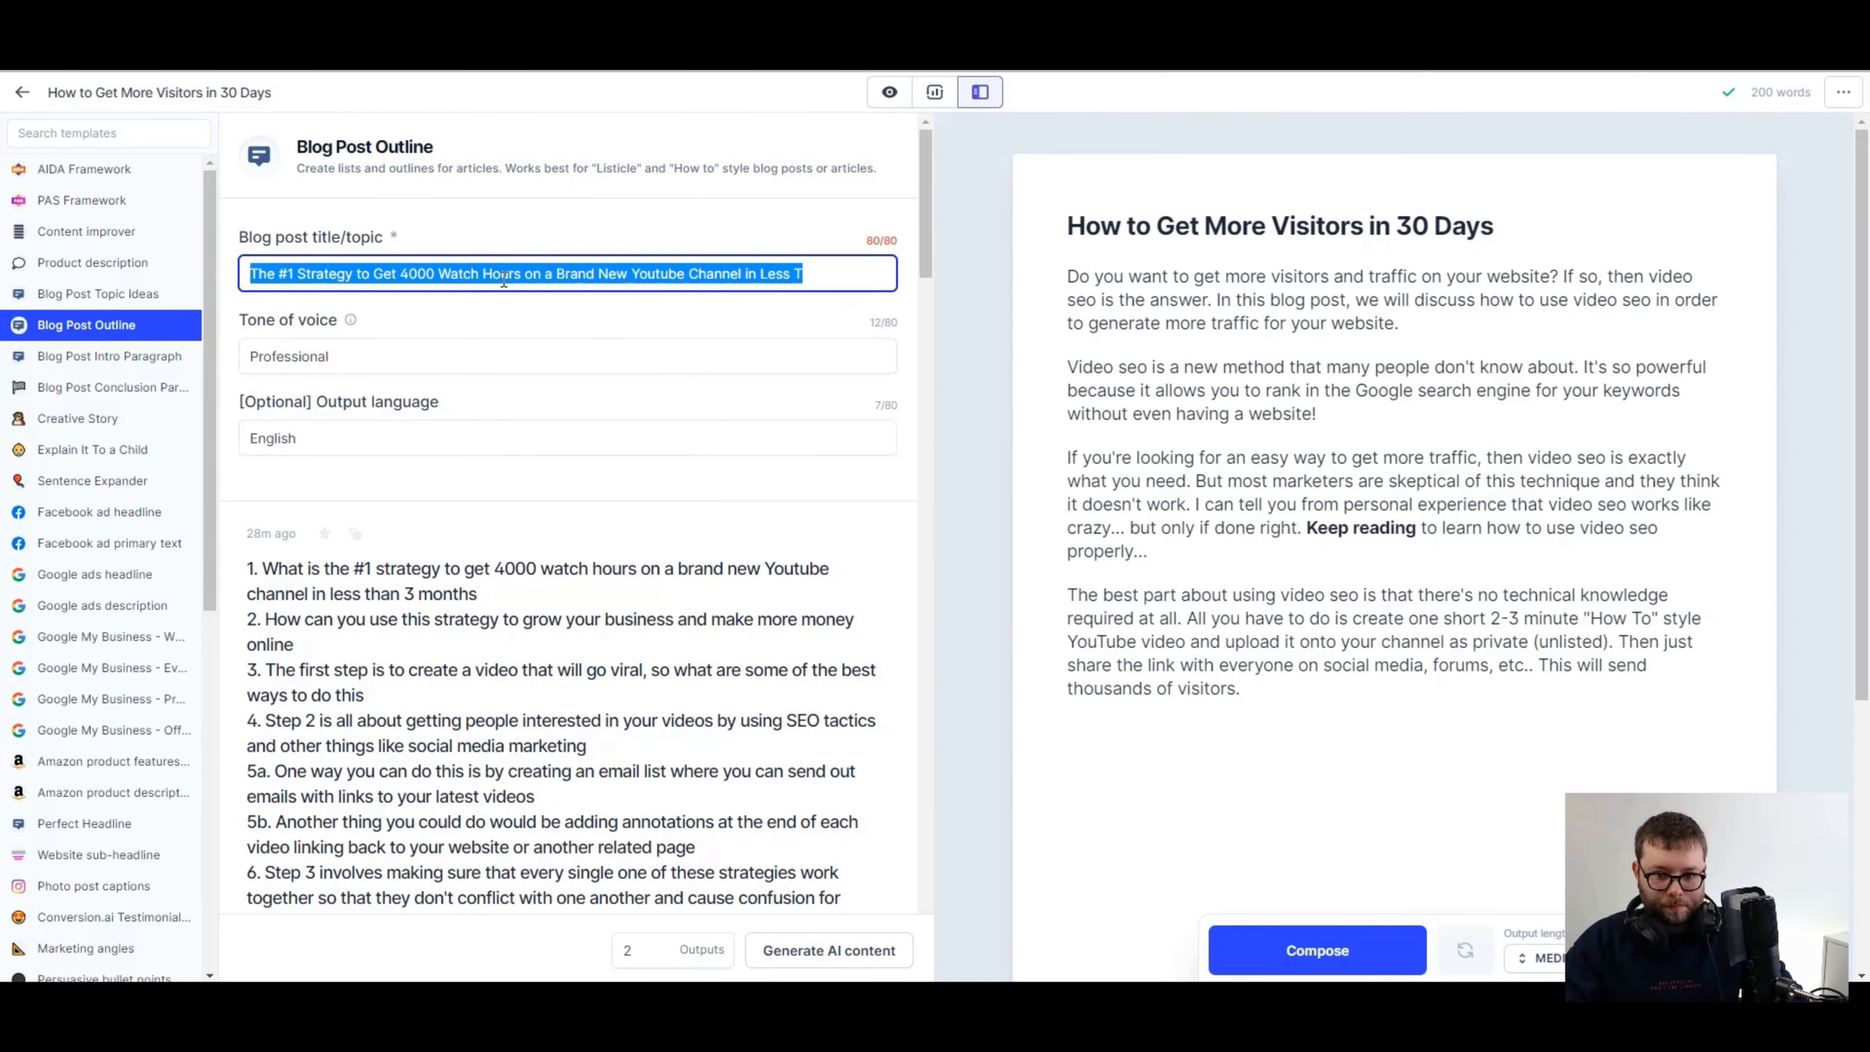
{"action": "type", "text": "Step "}
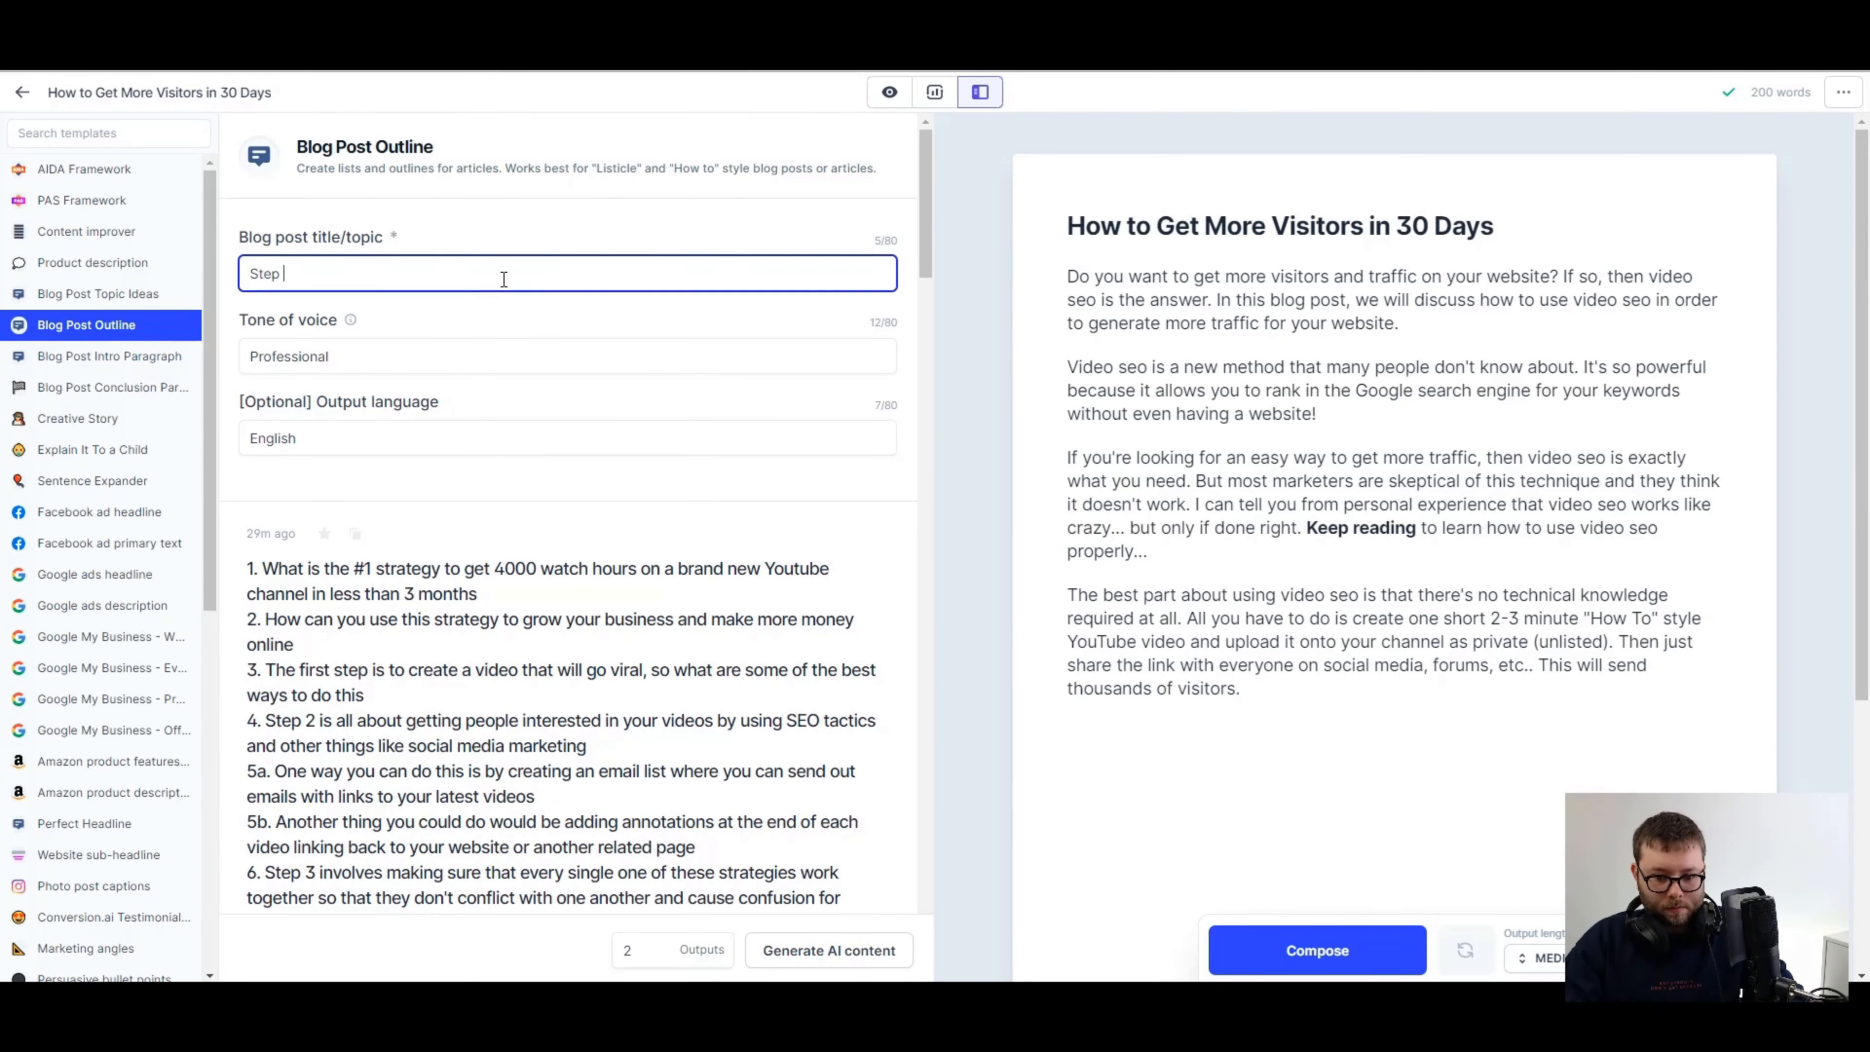
{"action": "type", "text": "by step plan for more website visitors using video seo"}
{"action": "key", "text": "ctrl+Return"}
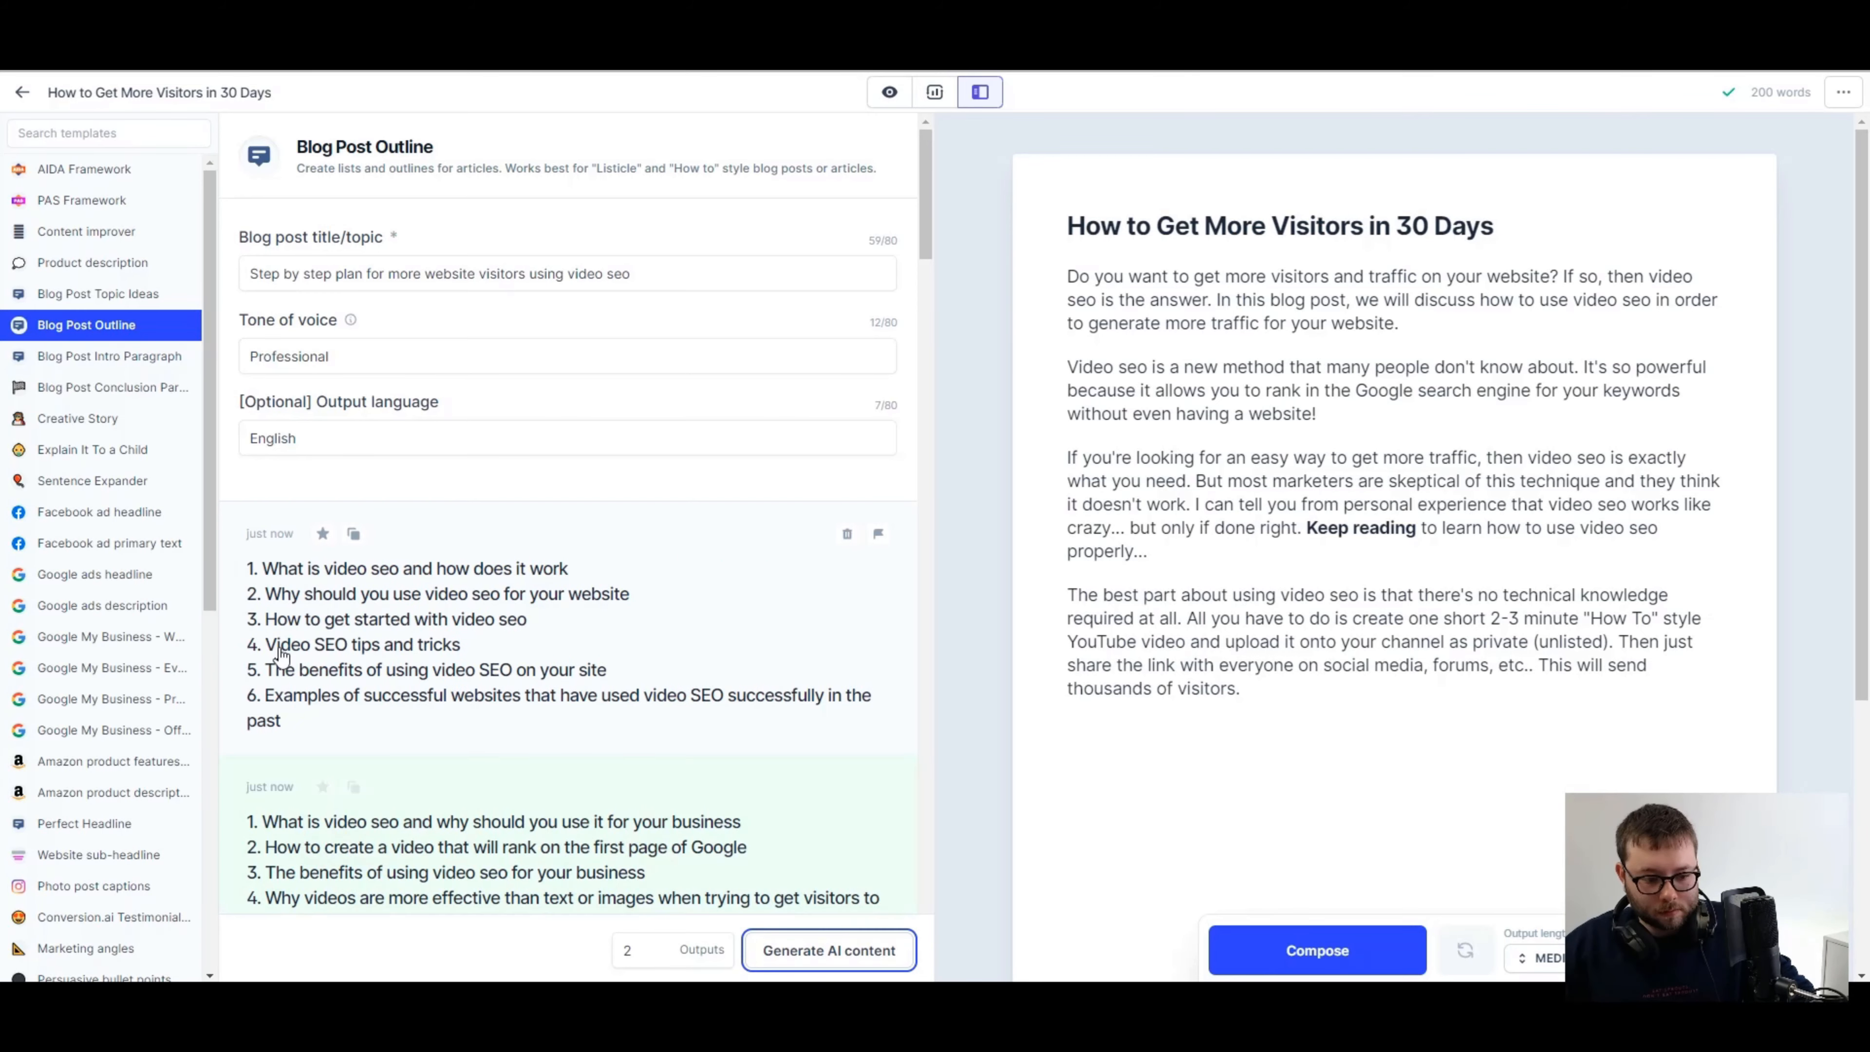
- Append the first generated outline to the article and put a "##" line above each of its headings
{"action": "left_click", "coordinate": [355, 430]}
{"action": "key", "text": "ctrl+v"}
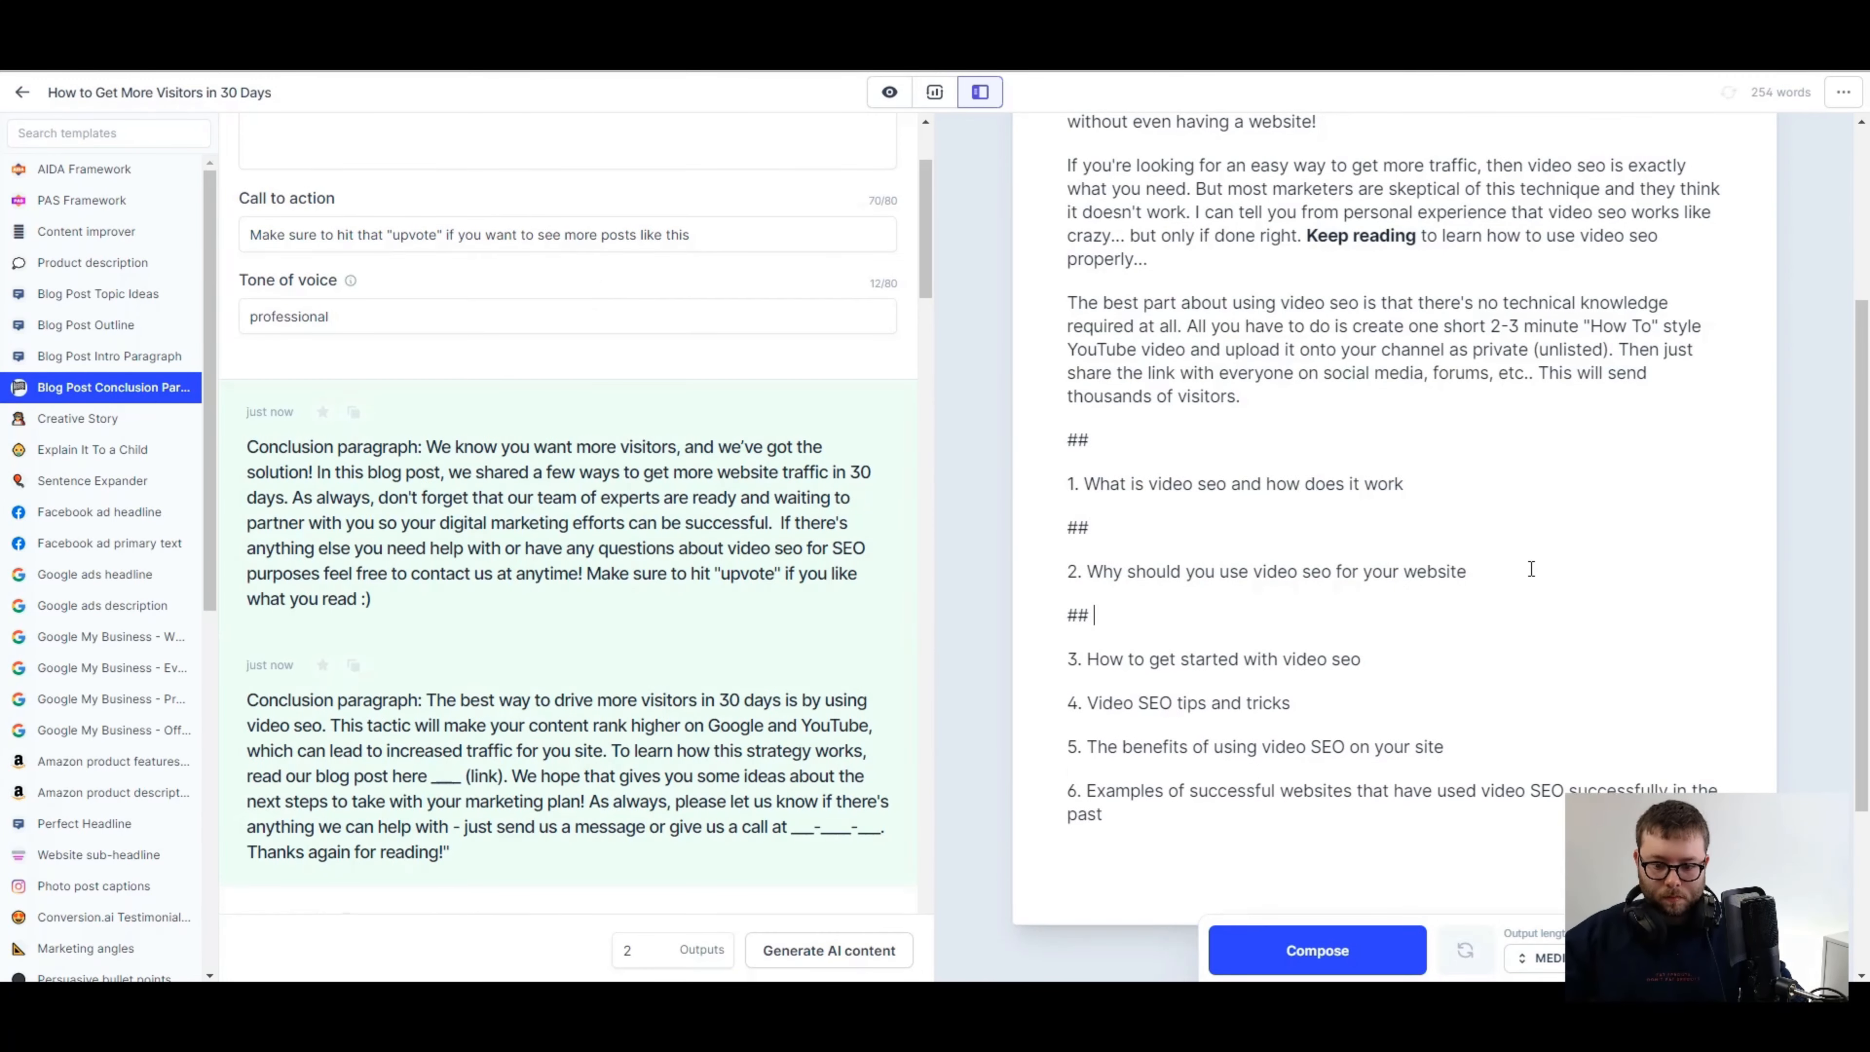
{"action": "left_click", "coordinate": [1484, 838]}
{"action": "key", "text": "Return"}
{"action": "type", "text": "##"}
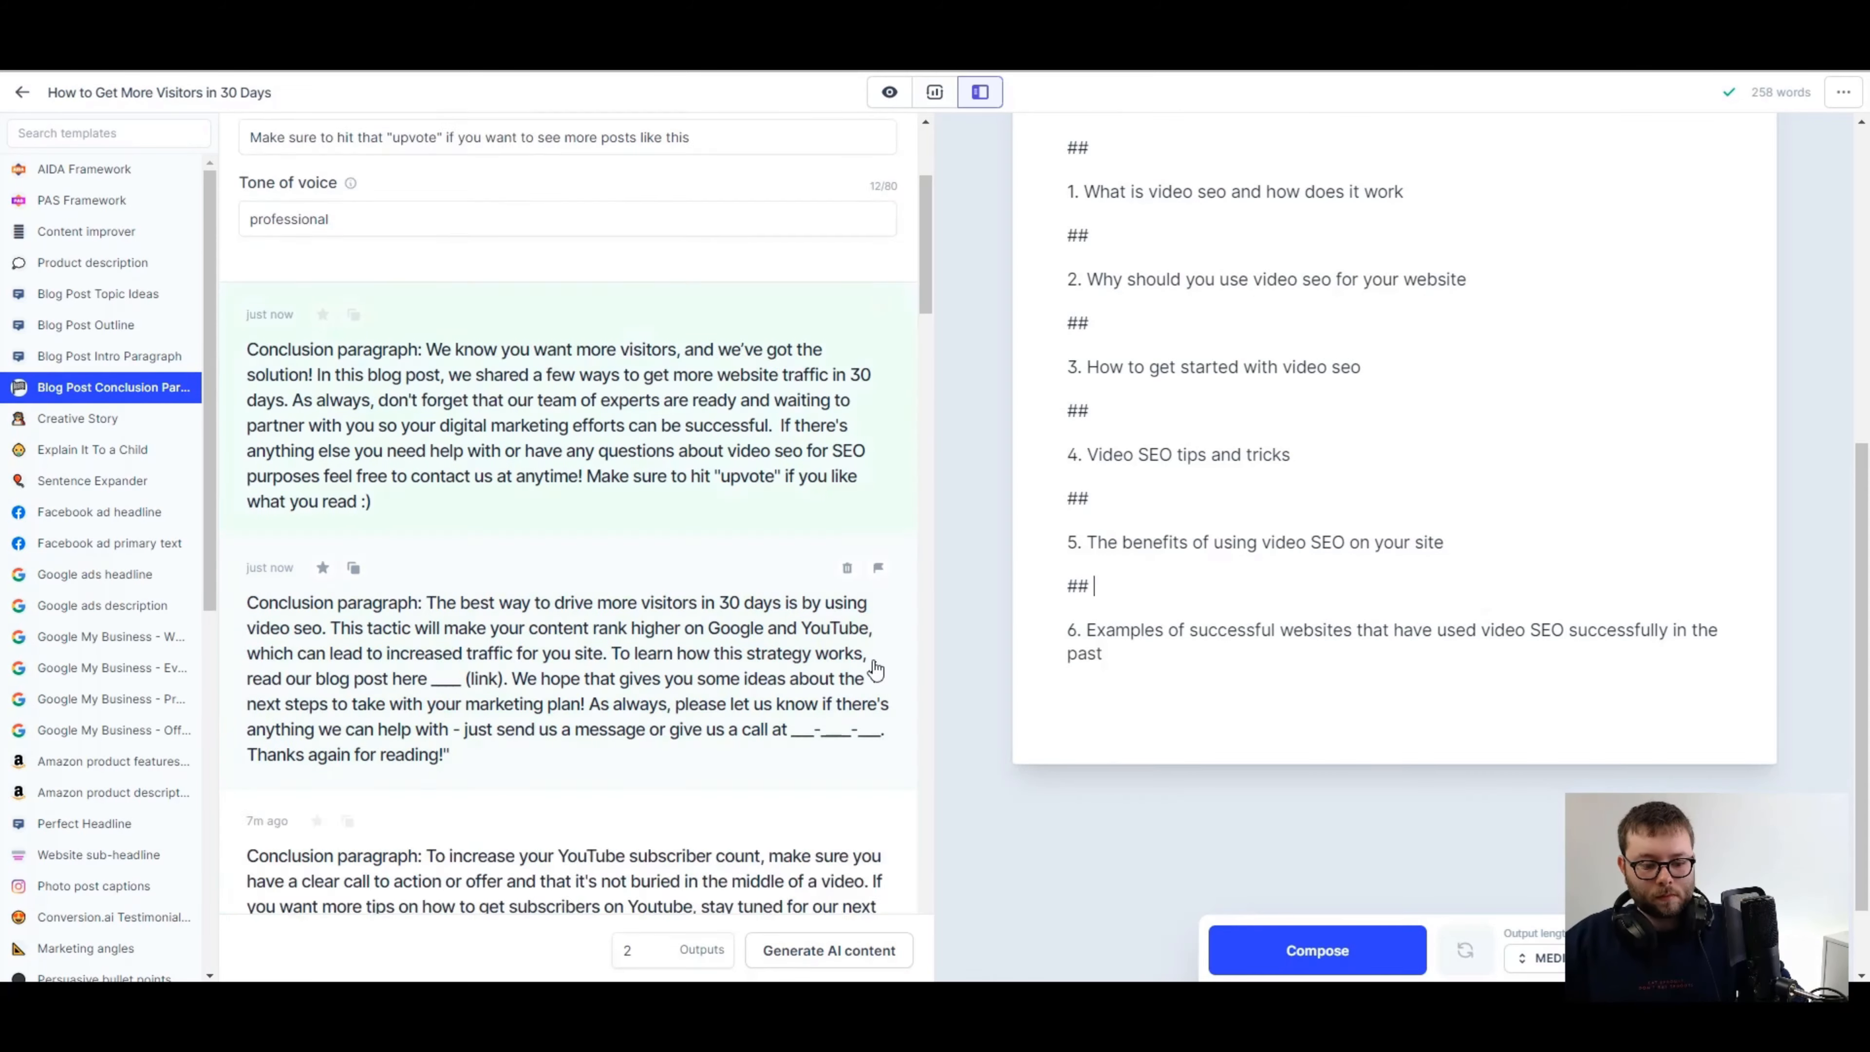
- Generate a new blog post conclusion about getting more visitors using video seo and append it, ending in a bold "please give it an upvote!"
{"action": "scroll", "coordinate": [305, 276], "scroll_direction": "up", "scroll_amount": 3}
{"action": "key", "text": "ctrl+Return"}
{"action": "scroll", "coordinate": [1271, 527], "scroll_direction": "up", "scroll_amount": 10}
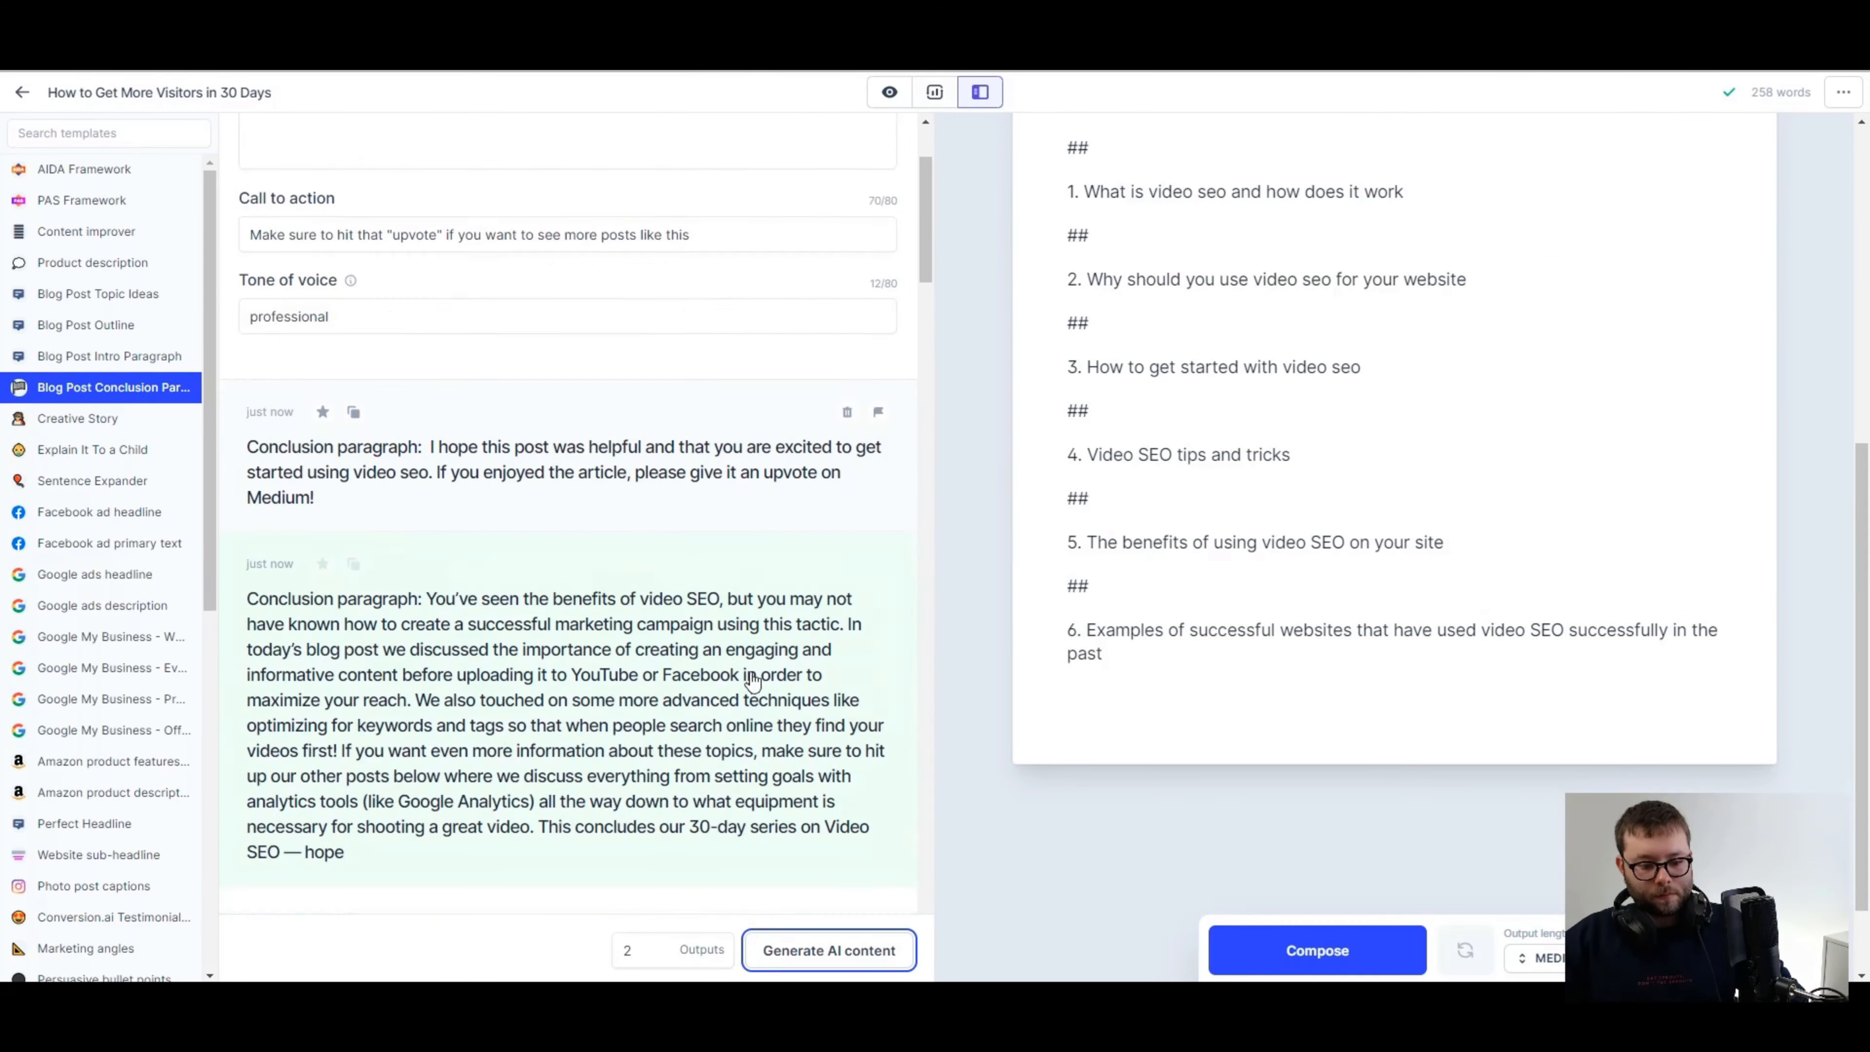
{"action": "key", "text": "ctrl+v"}
{"action": "scroll", "coordinate": [1278, 577], "scroll_direction": "up", "scroll_amount": 5}
{"action": "scroll", "coordinate": [1285, 597], "scroll_direction": "down", "scroll_amount": 8}
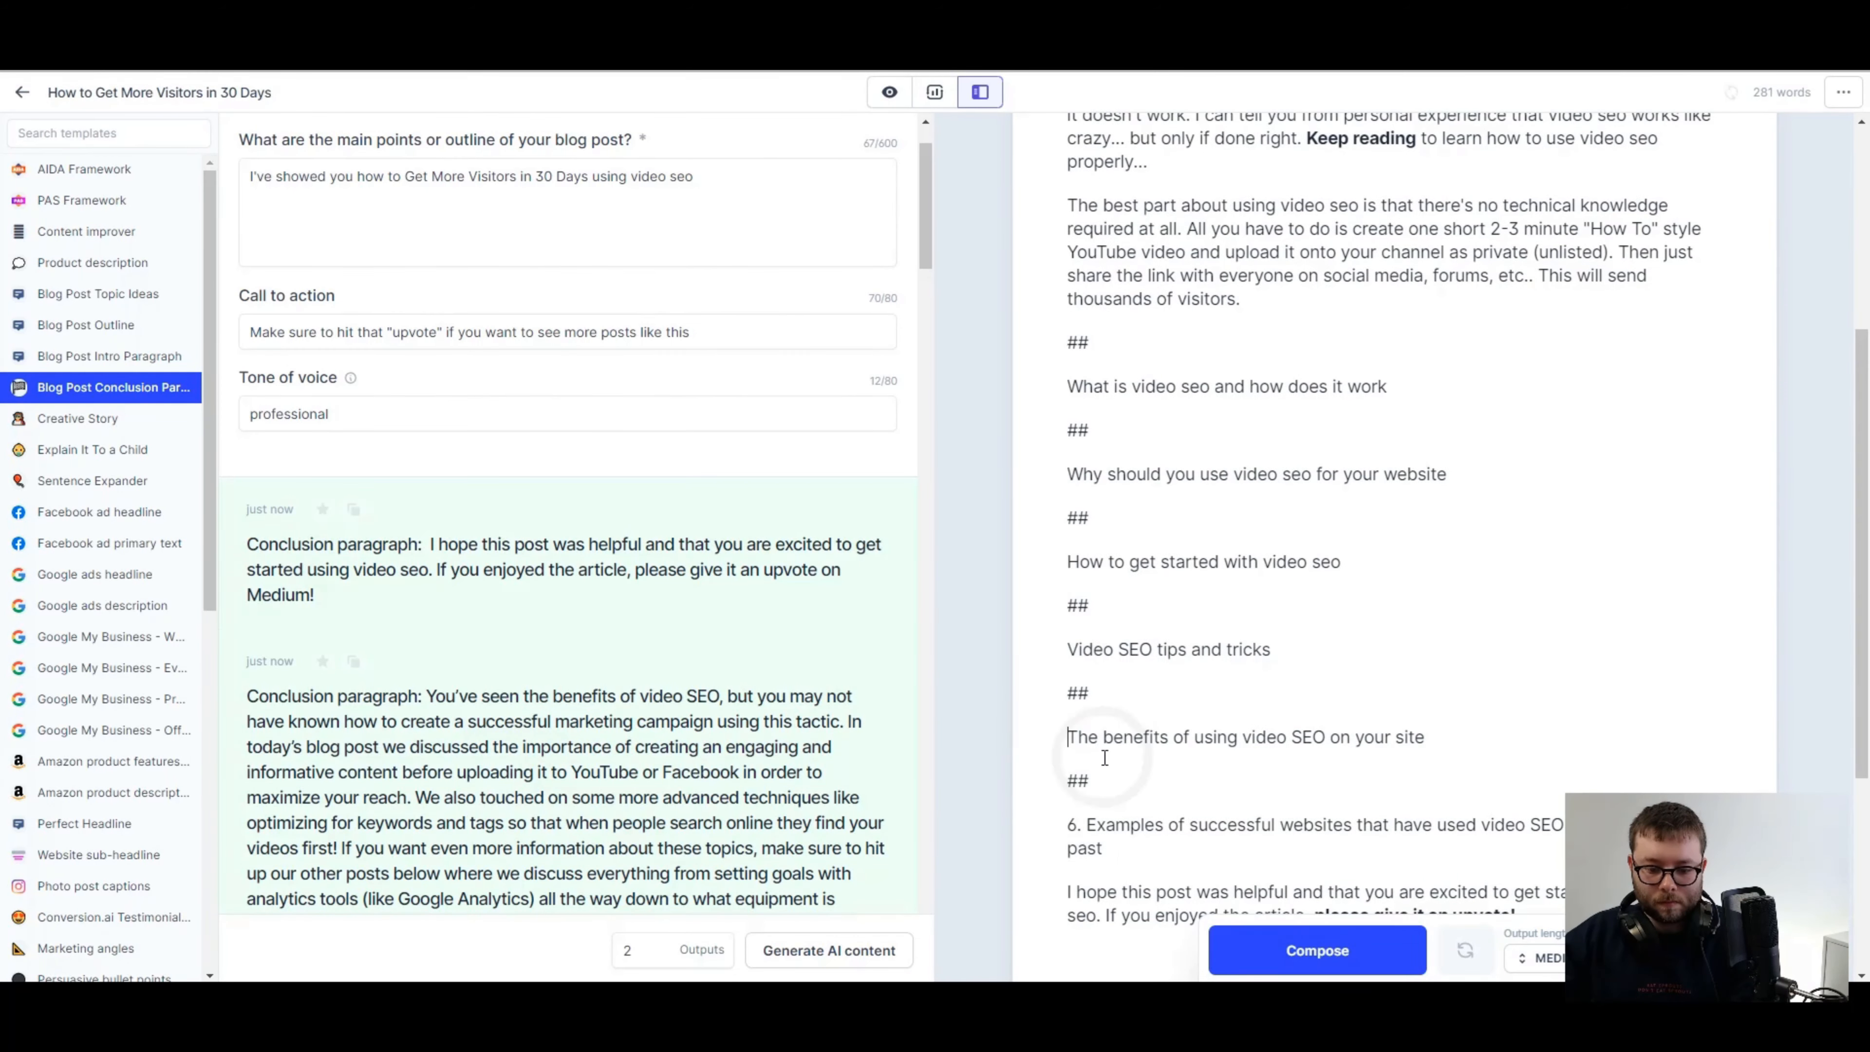
- Generate Perfect Headline ideas for the section title "What is video seo and how does it work"
{"action": "scroll", "coordinate": [1515, 614], "scroll_direction": "up", "scroll_amount": 10}
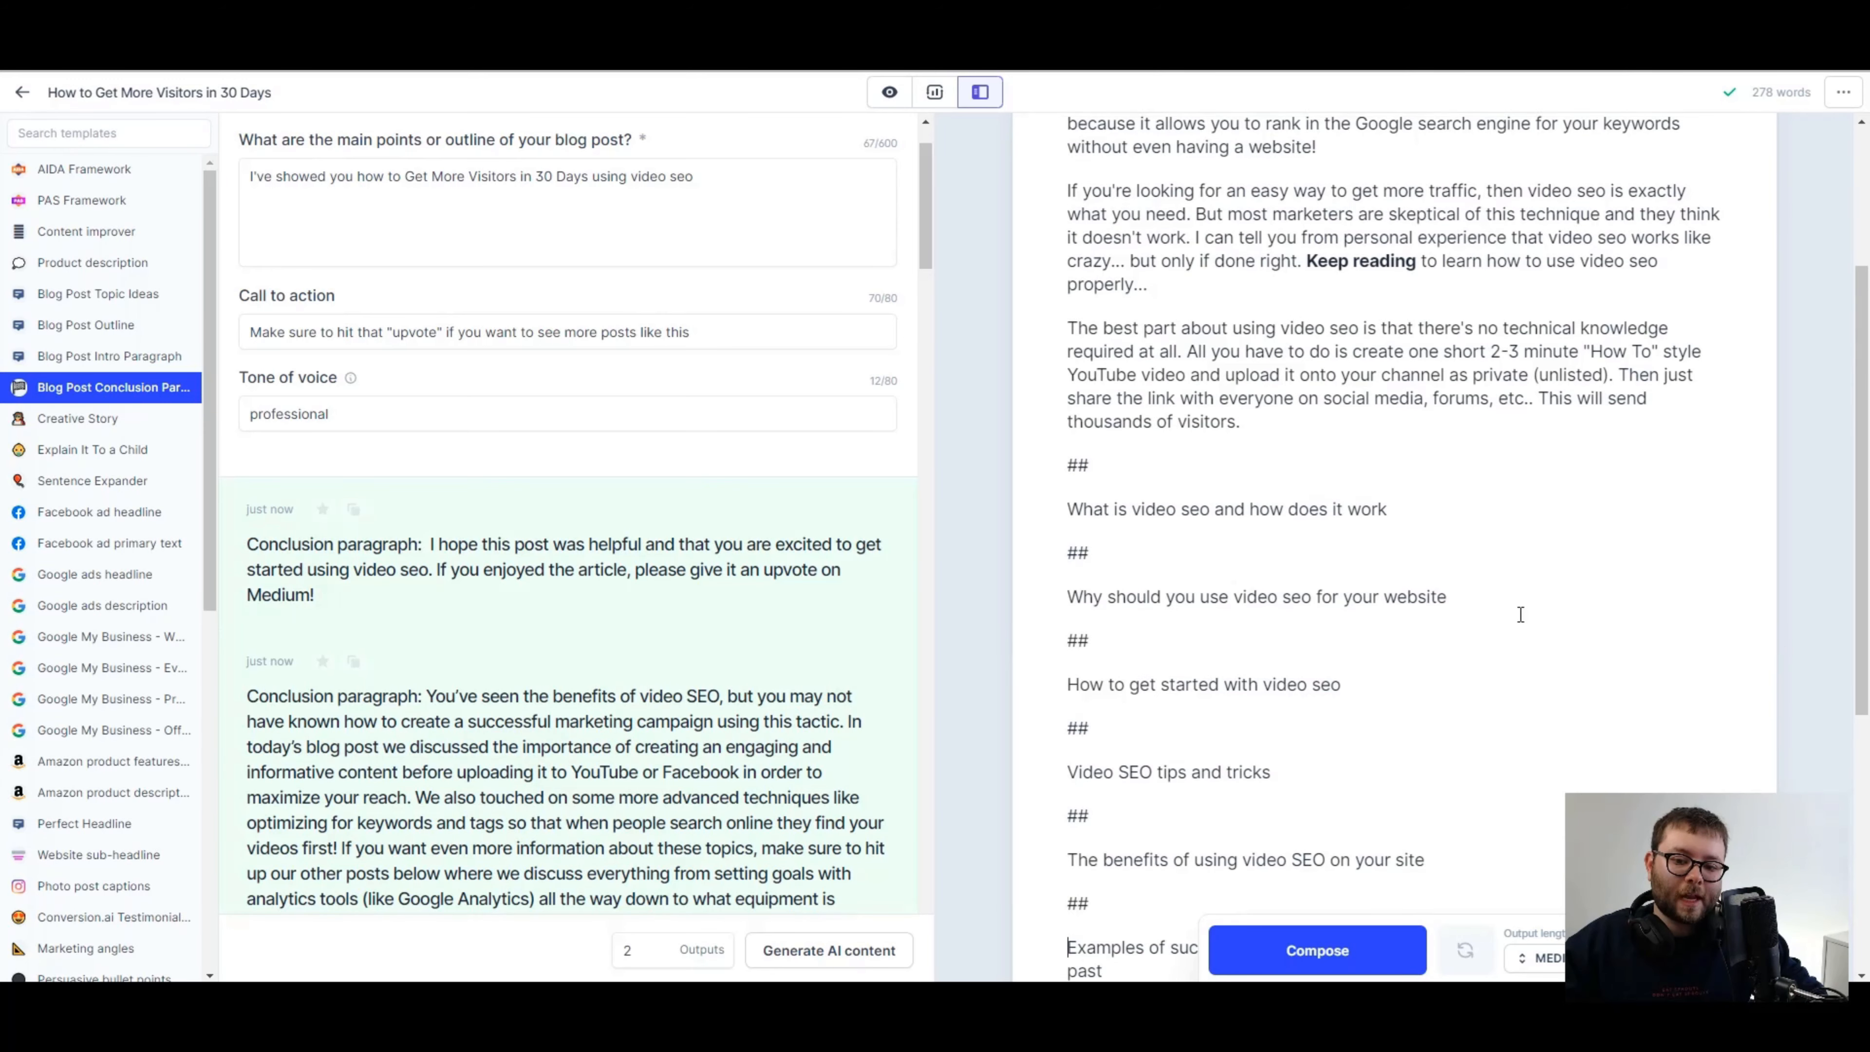
{"action": "scroll", "coordinate": [1145, 473], "scroll_direction": "down", "scroll_amount": 4}
{"action": "triple_click", "coordinate": [1145, 478]}
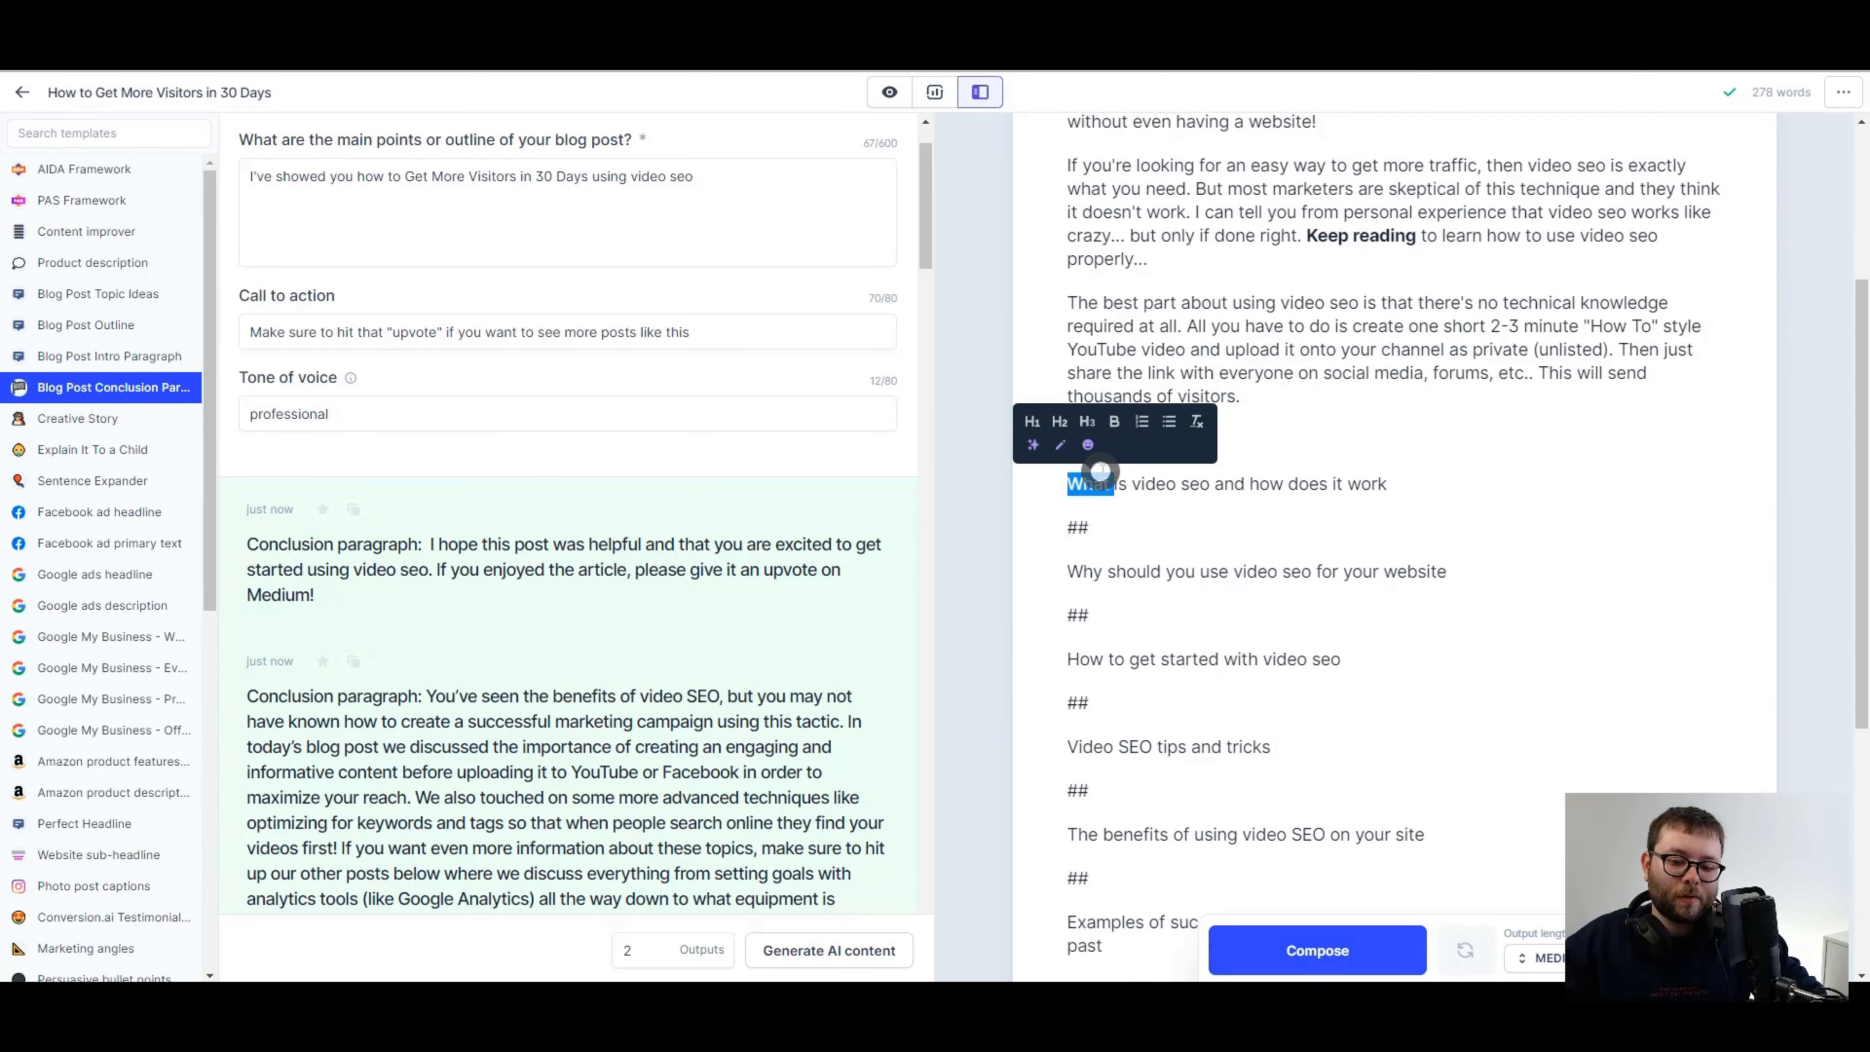
{"action": "left_click", "coordinate": [1260, 615]}
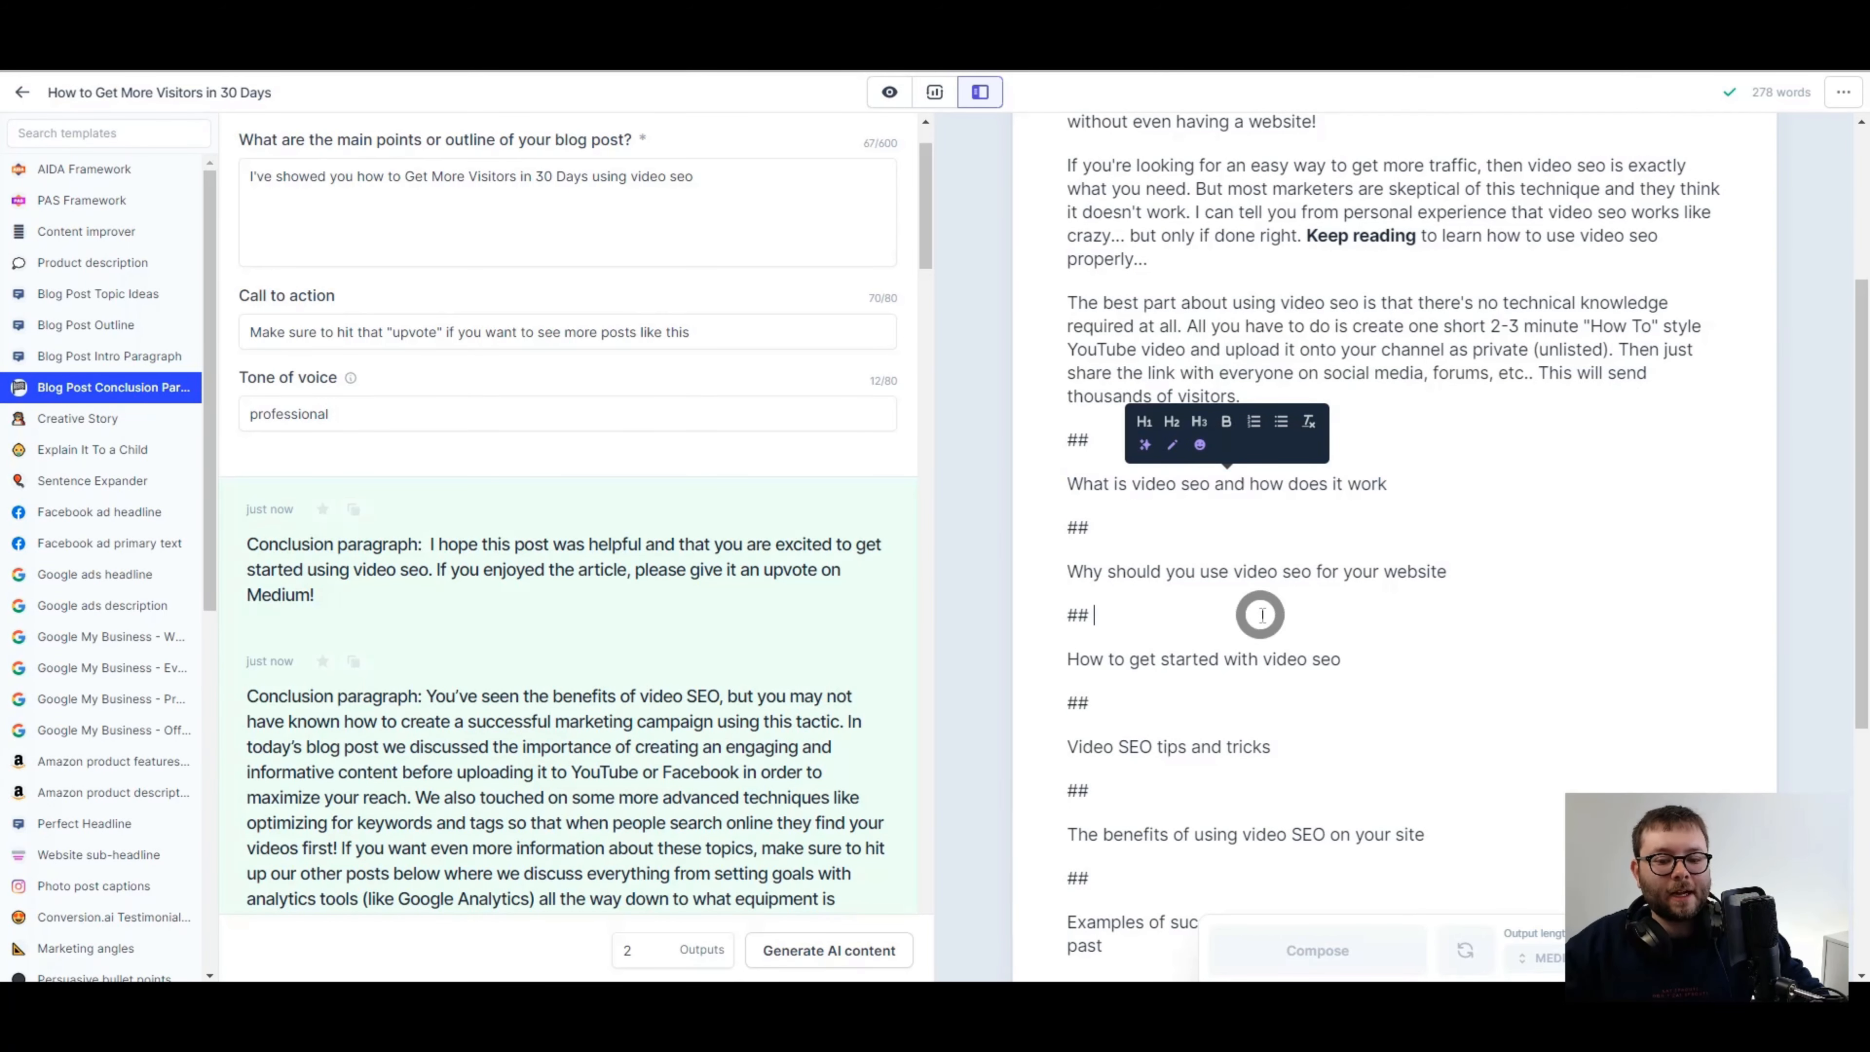
{"action": "type", "text": "headline"}
{"action": "left_click", "coordinate": [85, 231]}
{"action": "left_click", "coordinate": [522, 310]}
{"action": "key", "text": "ctrl+a"}
{"action": "key", "text": "ctrl+v"}
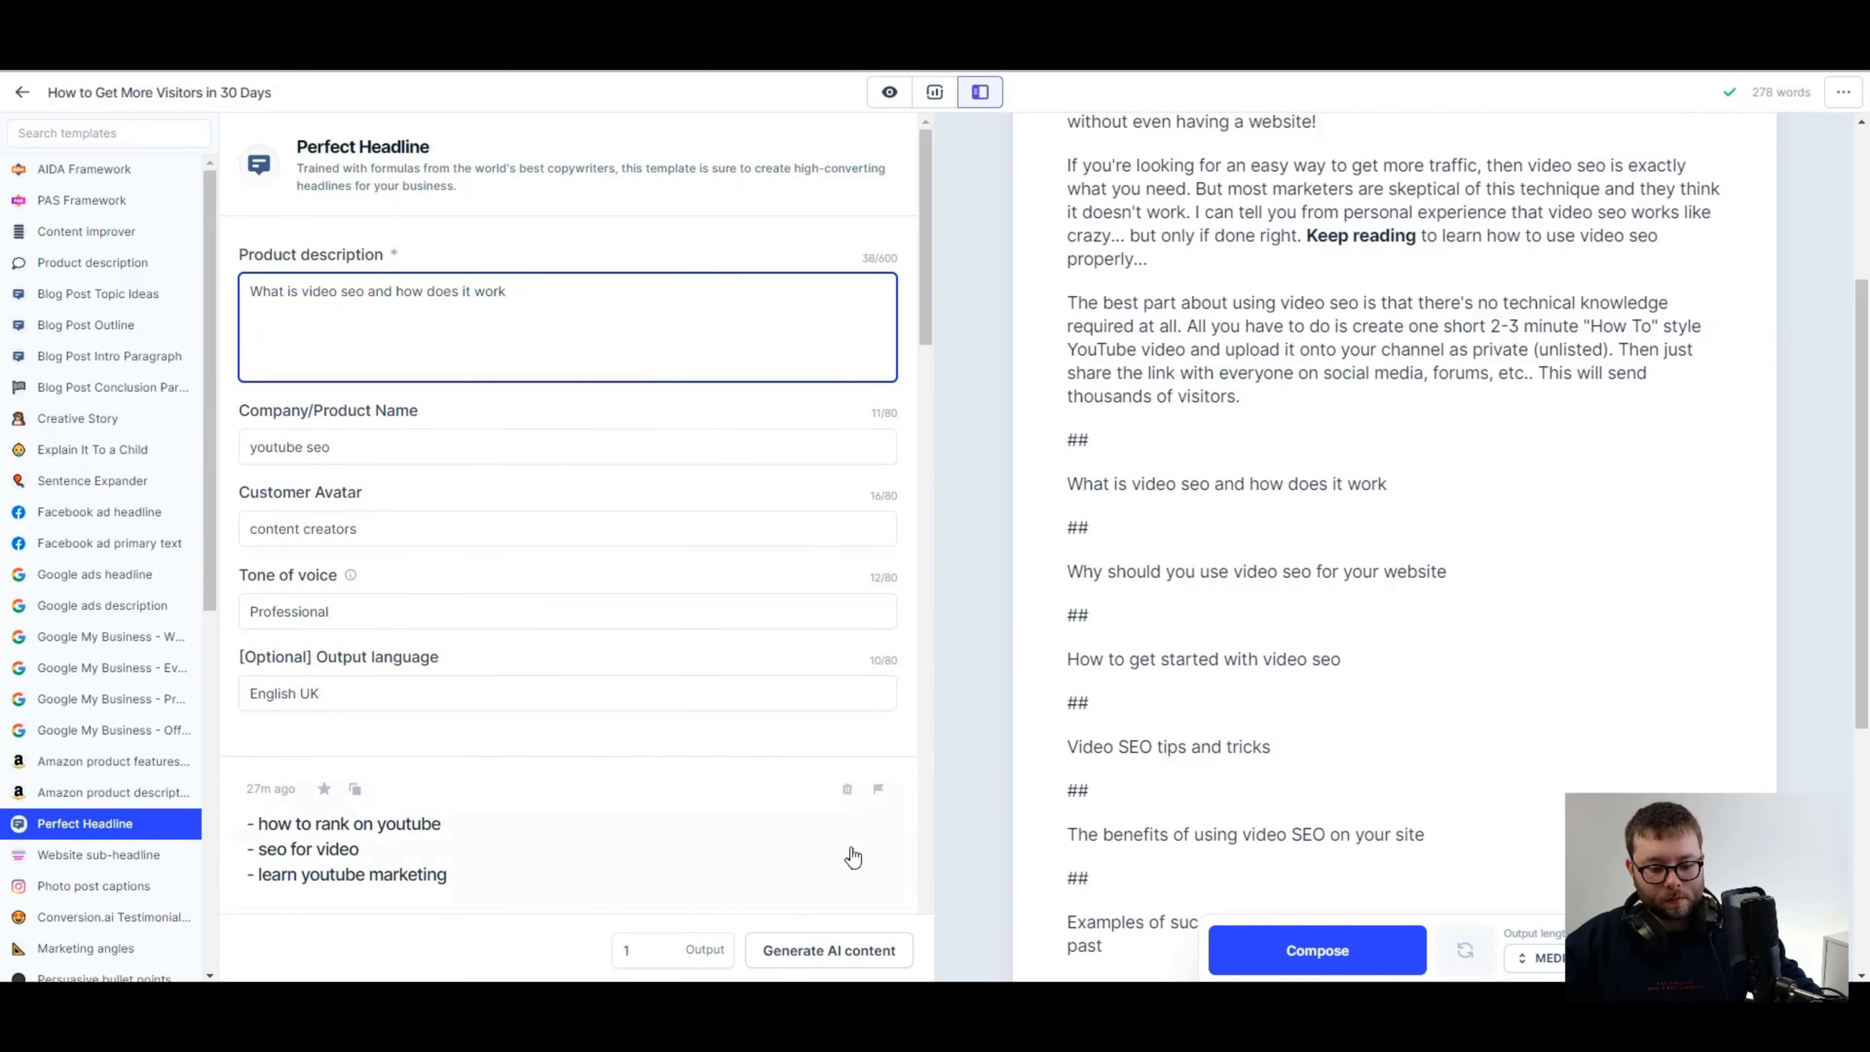
{"action": "left_click", "coordinate": [829, 950]}
{"action": "scroll", "coordinate": [1115, 679], "scroll_direction": "down", "scroll_amount": 1}
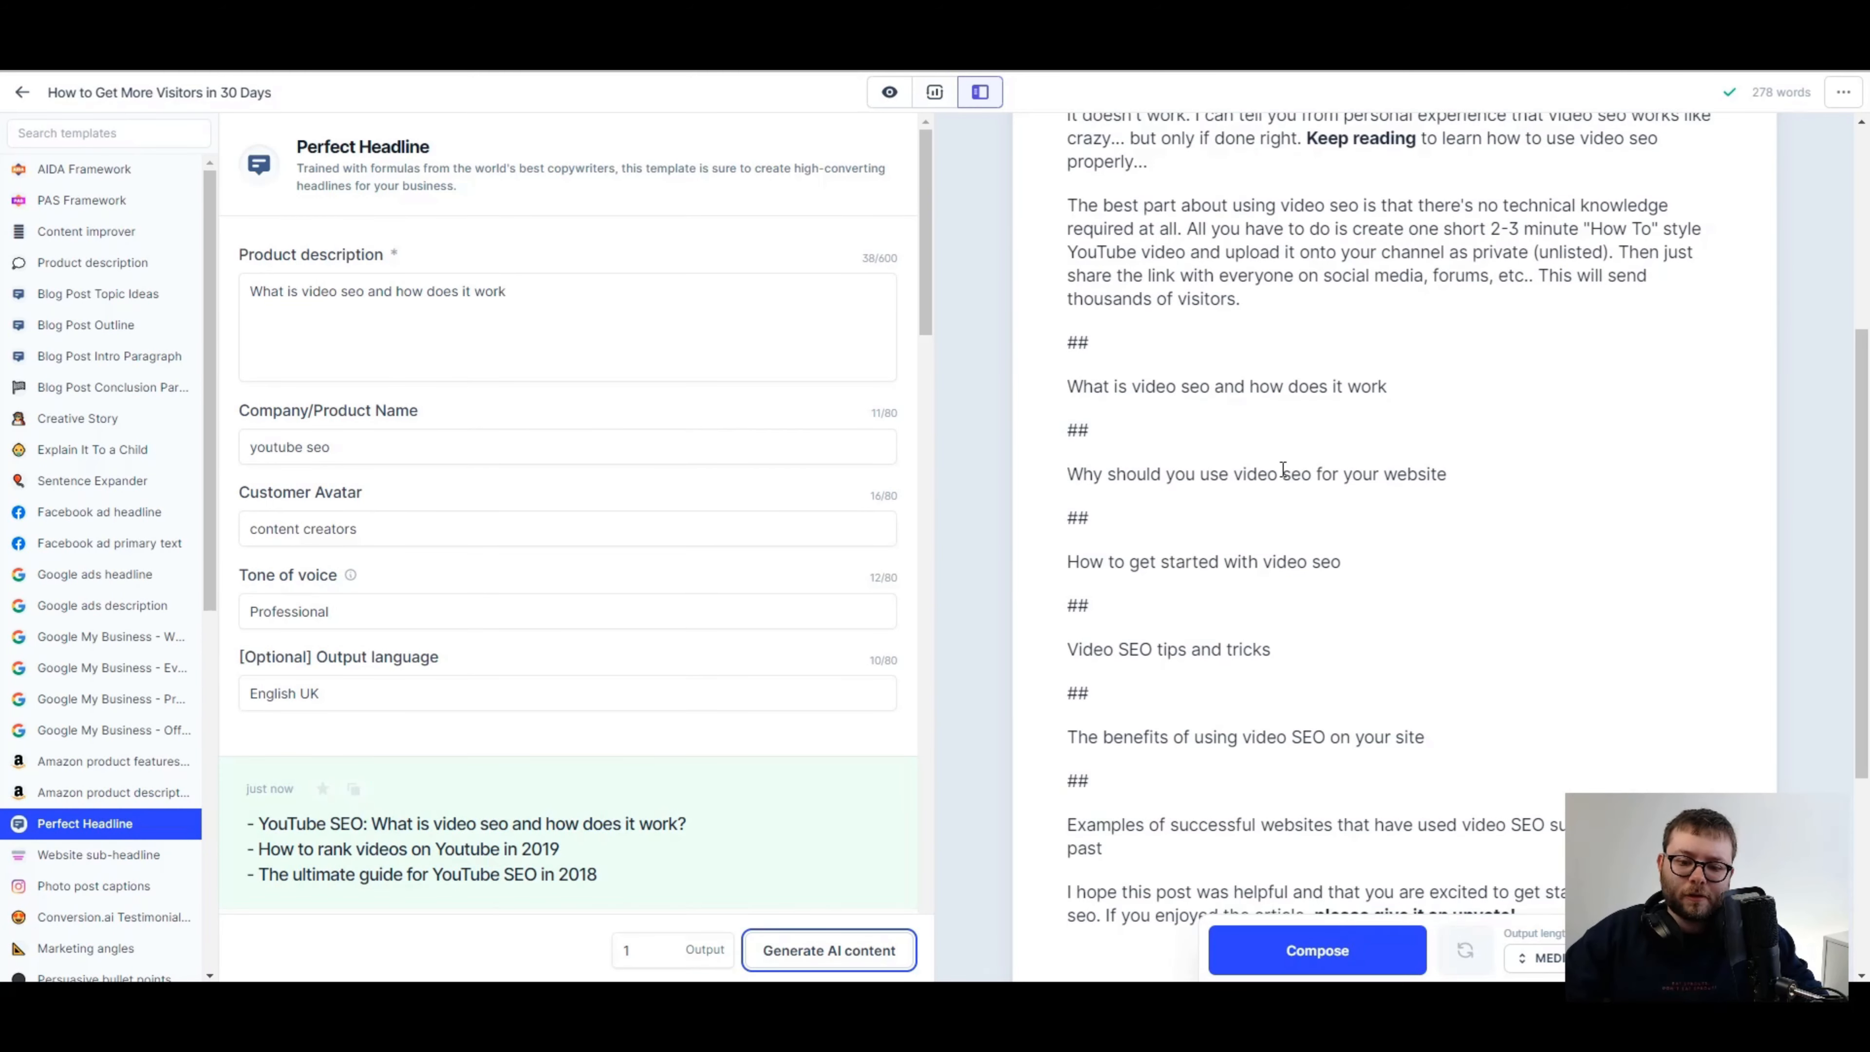
{"action": "scroll", "coordinate": [1282, 469], "scroll_direction": "down", "scroll_amount": 1}
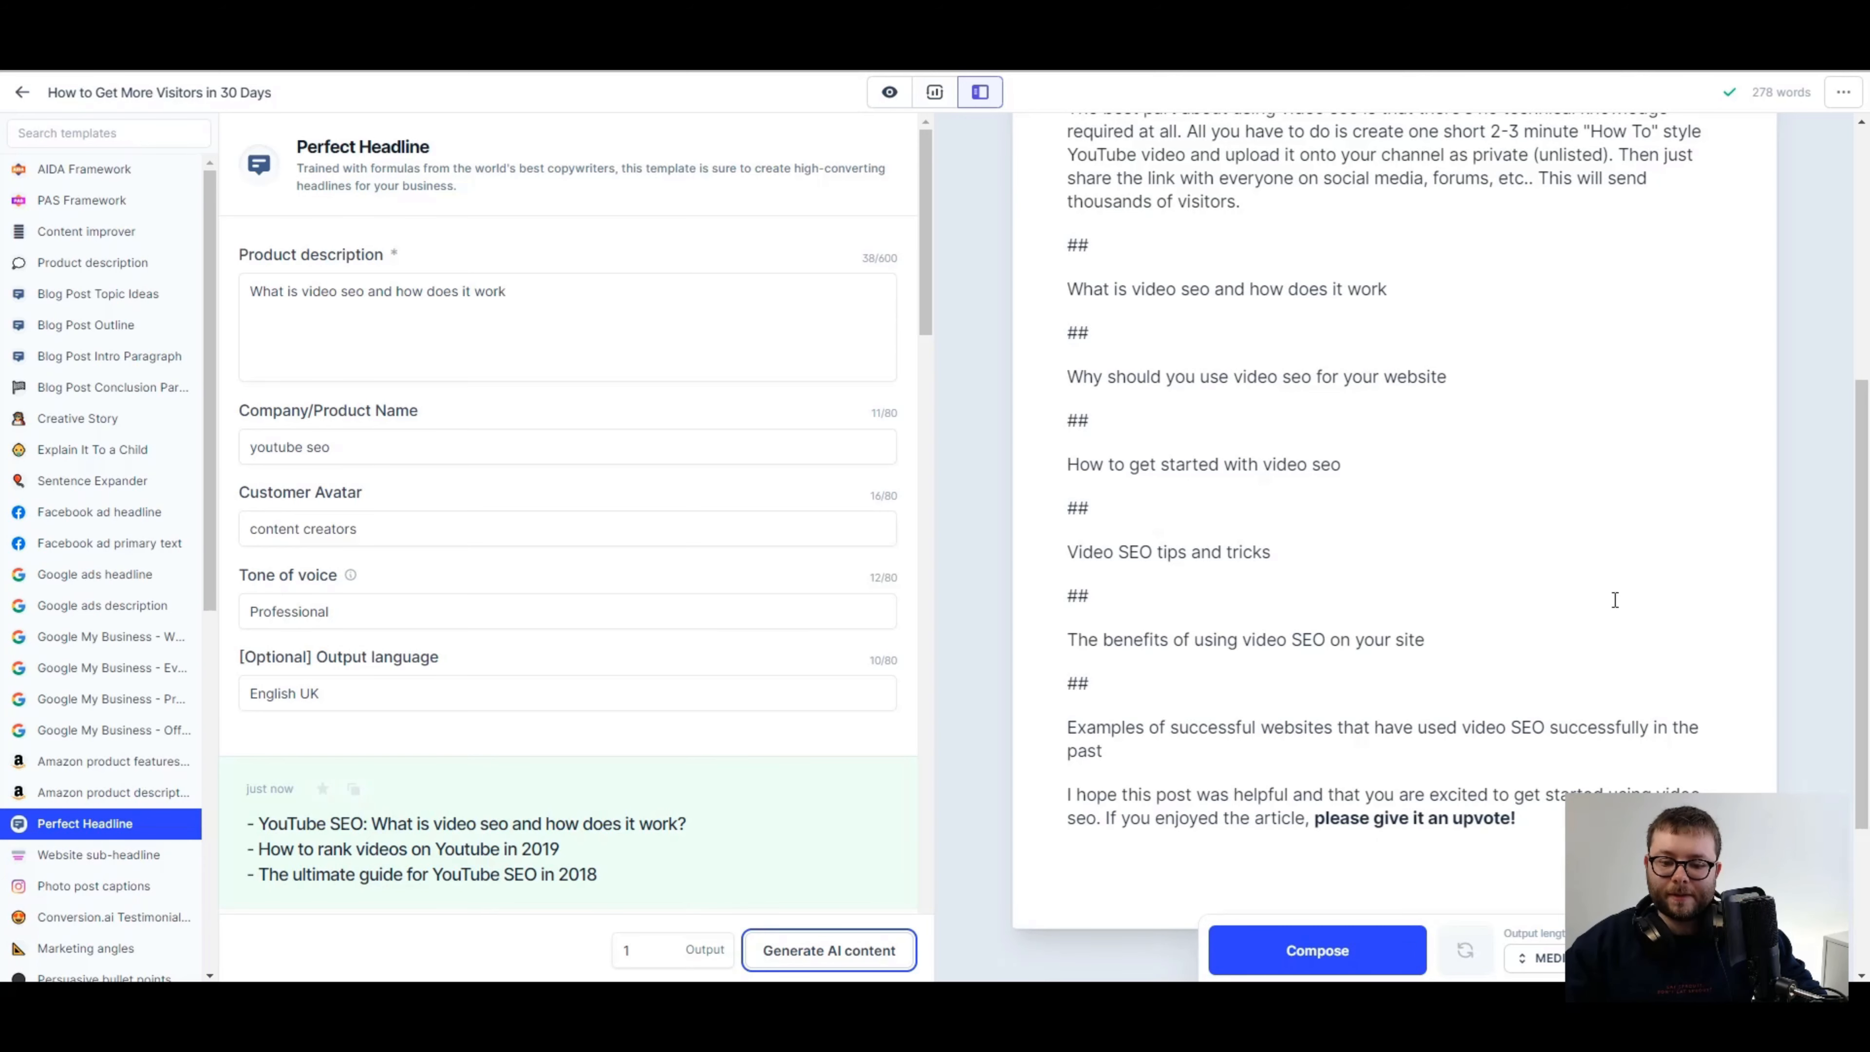
{"action": "scroll", "coordinate": [1720, 579], "scroll_direction": "up", "scroll_amount": 3}
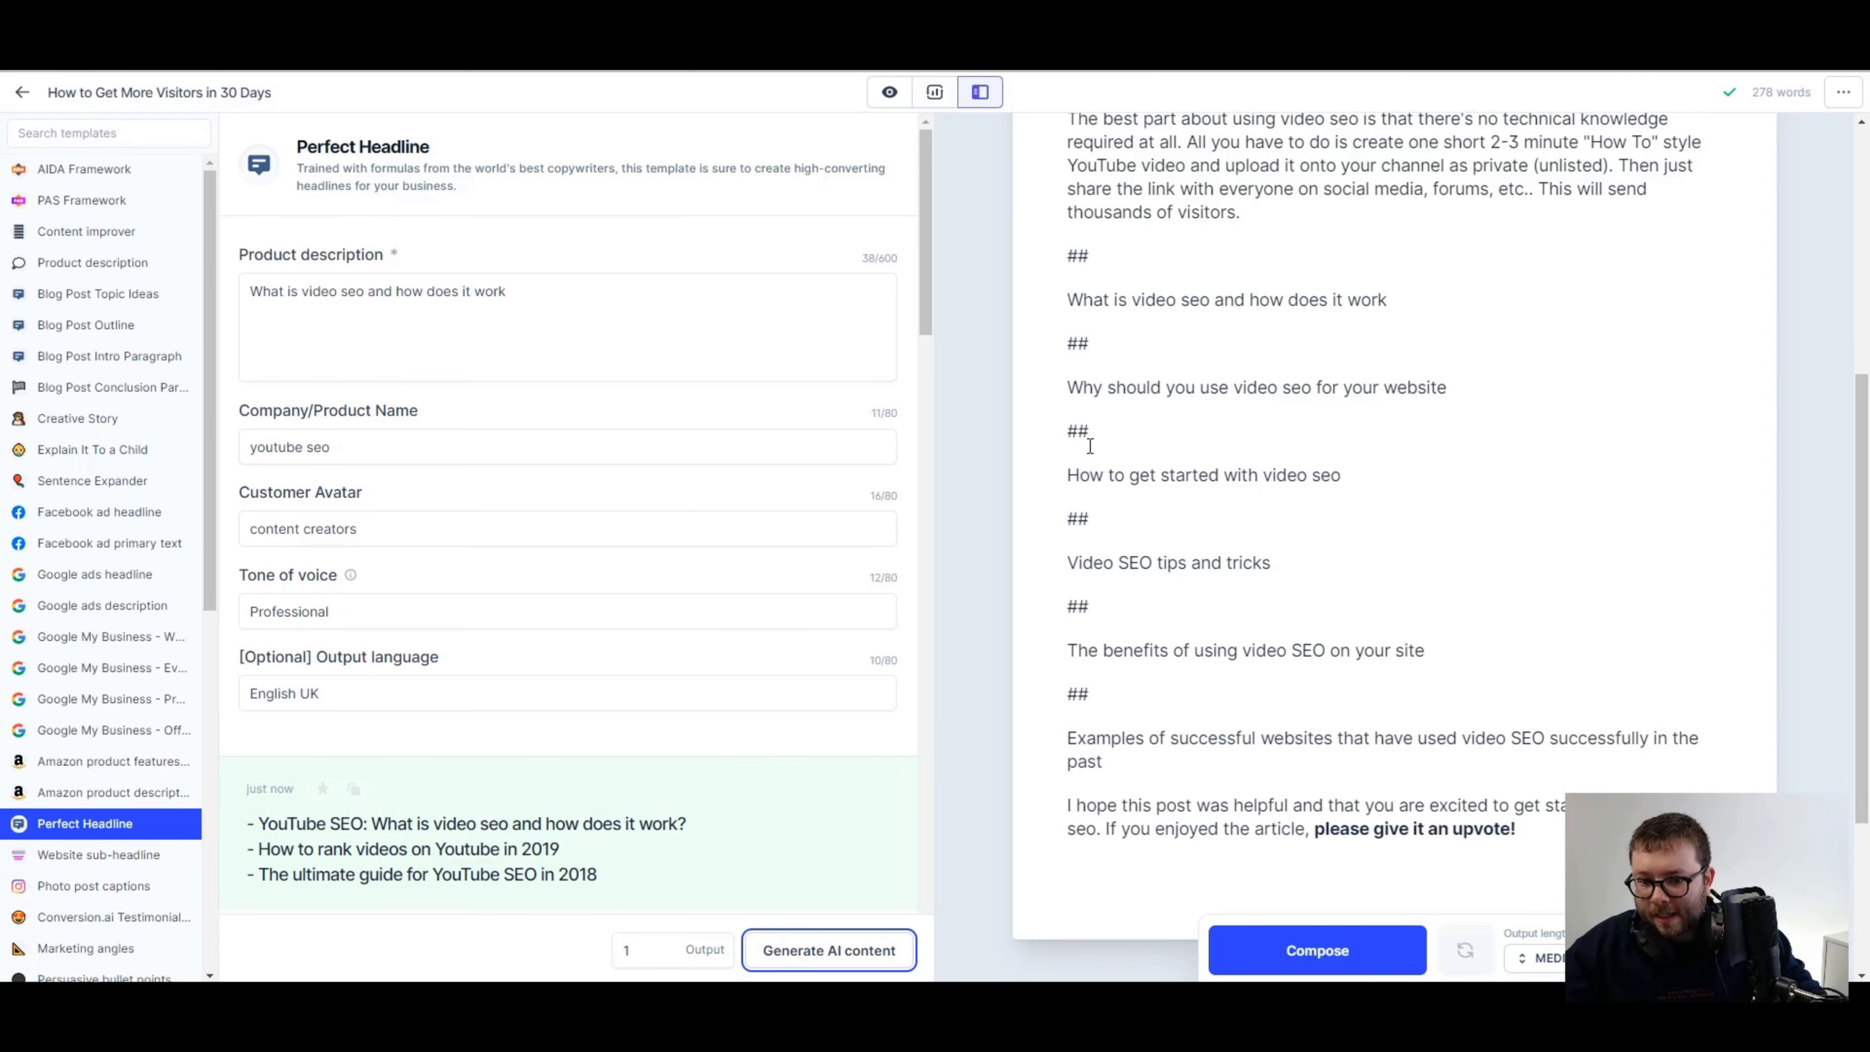
- Join the article's section titles with the "##" markers above them, up to "The benefits of using video SEO on your site"
{"action": "left_click", "coordinate": [1093, 442]}
{"action": "key", "text": "Delete"}
{"action": "left_click", "coordinate": [1069, 526]}
{"action": "key", "text": "BackSpace"}
{"action": "key", "text": "BackSpace"}
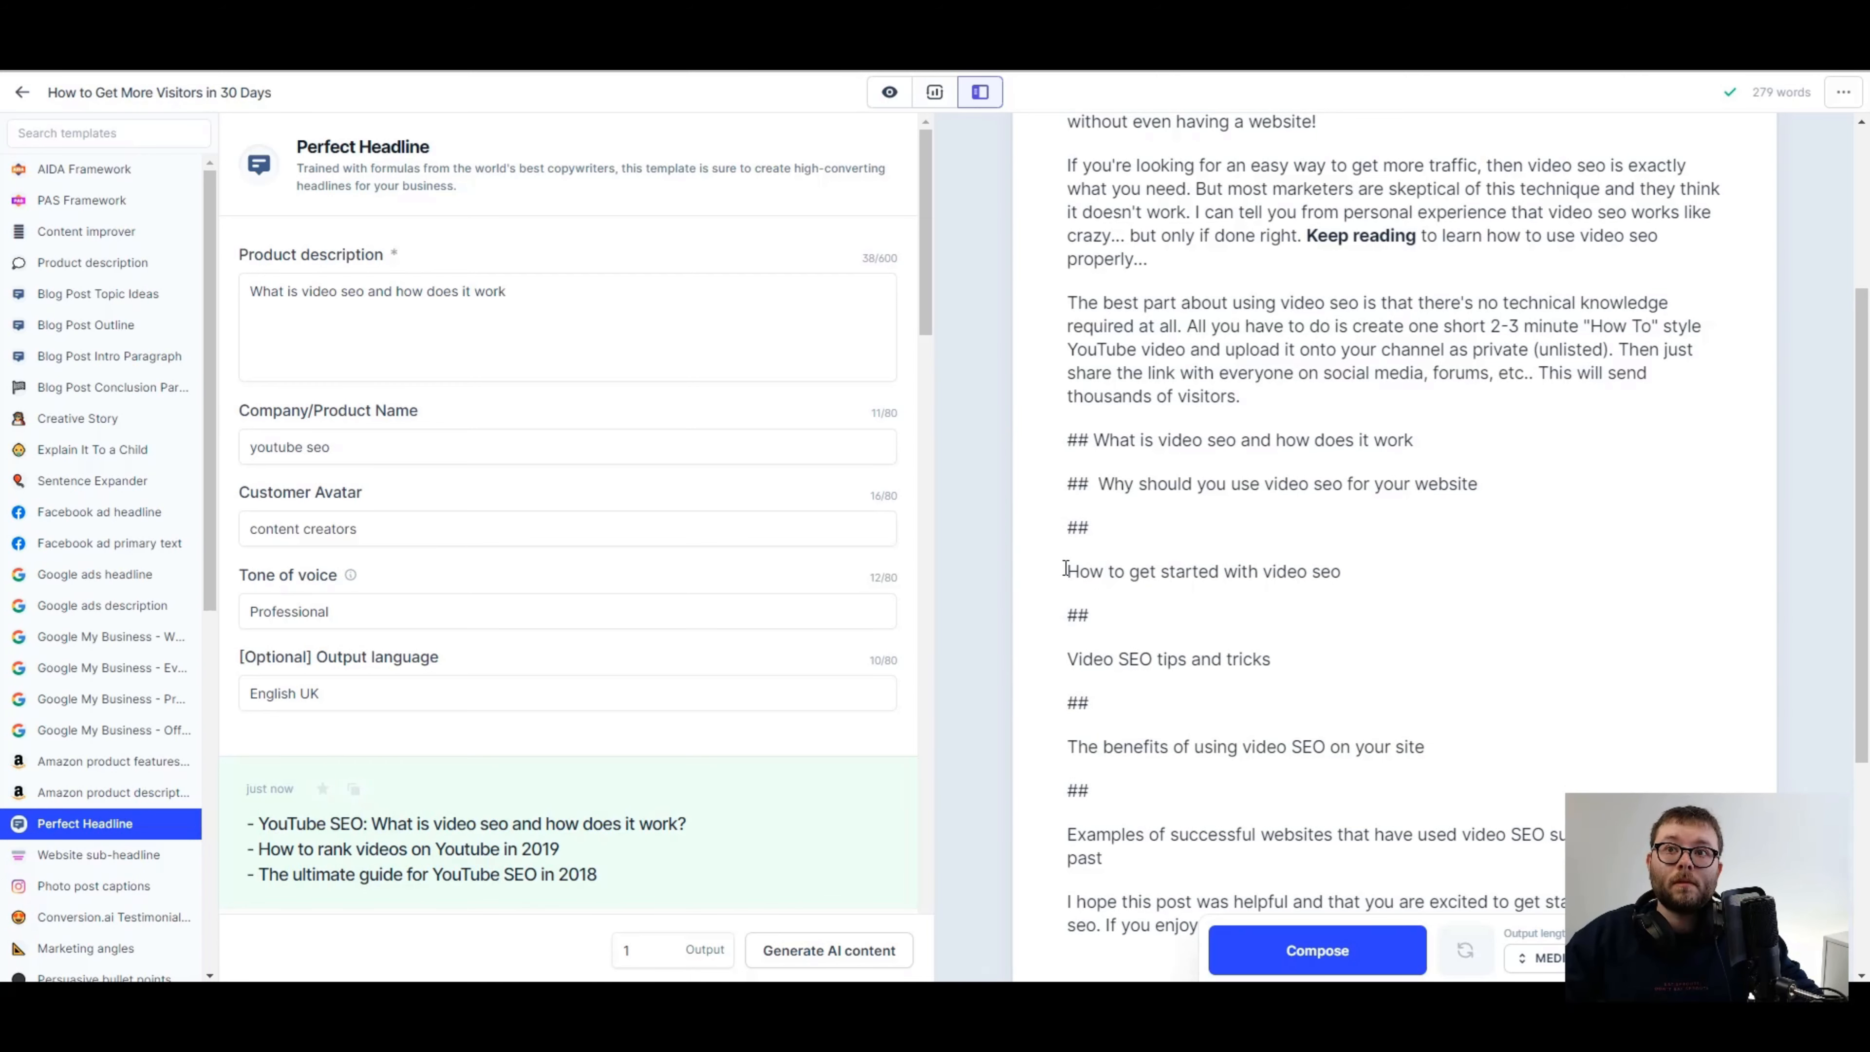
{"action": "left_click", "coordinate": [1068, 571]}
{"action": "key", "text": "BackSpace"}
{"action": "key", "text": "BackSpace"}
{"action": "left_click", "coordinate": [1068, 615]}
{"action": "key", "text": "BackSpace"}
{"action": "key", "text": "BackSpace"}
{"action": "left_click", "coordinate": [1068, 659]}
{"action": "key", "text": "BackSpace"}
{"action": "key", "text": "BackSpace"}
{"action": "left_click", "coordinate": [1509, 449]}
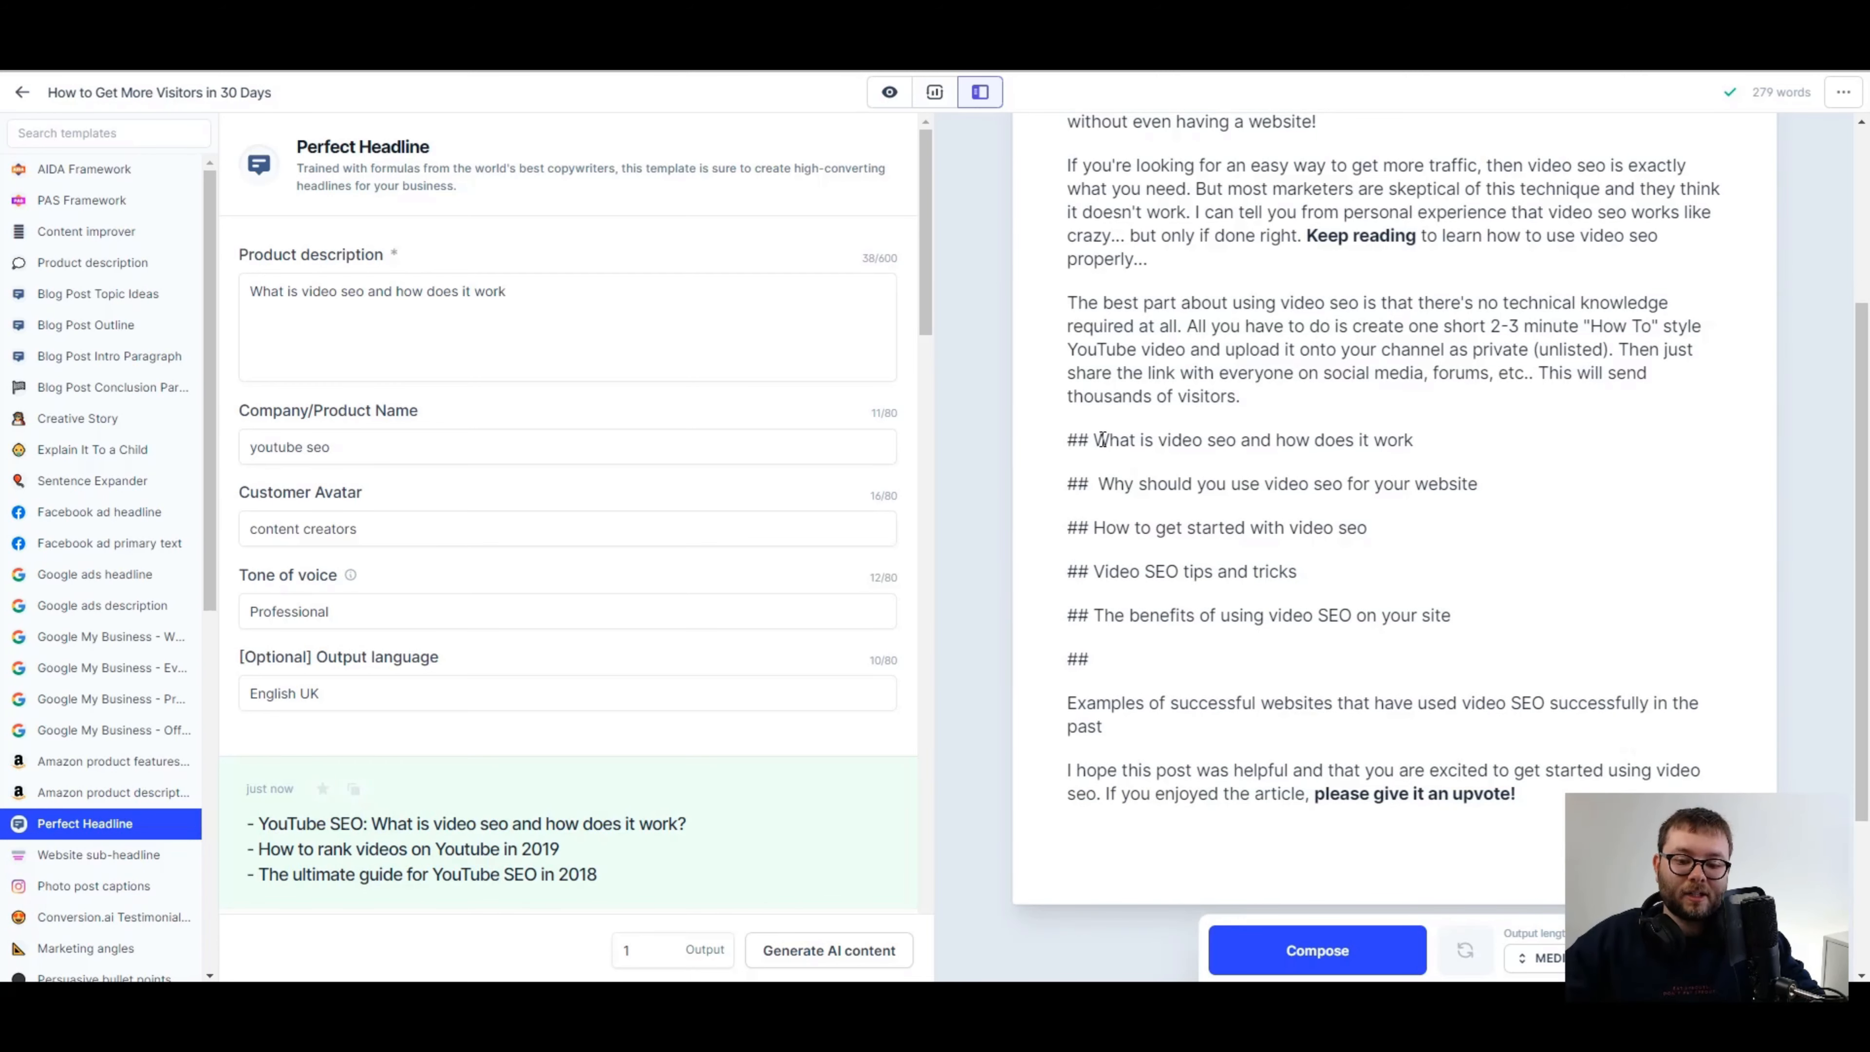
- Compose AI text under "What is video seo and how does it work" and bold its "Step one", "Step two" and "Step three" labels
{"action": "left_click_drag", "start_coordinate": [1102, 439], "coordinate": [1456, 440]}
{"action": "left_click", "coordinate": [1549, 451]}
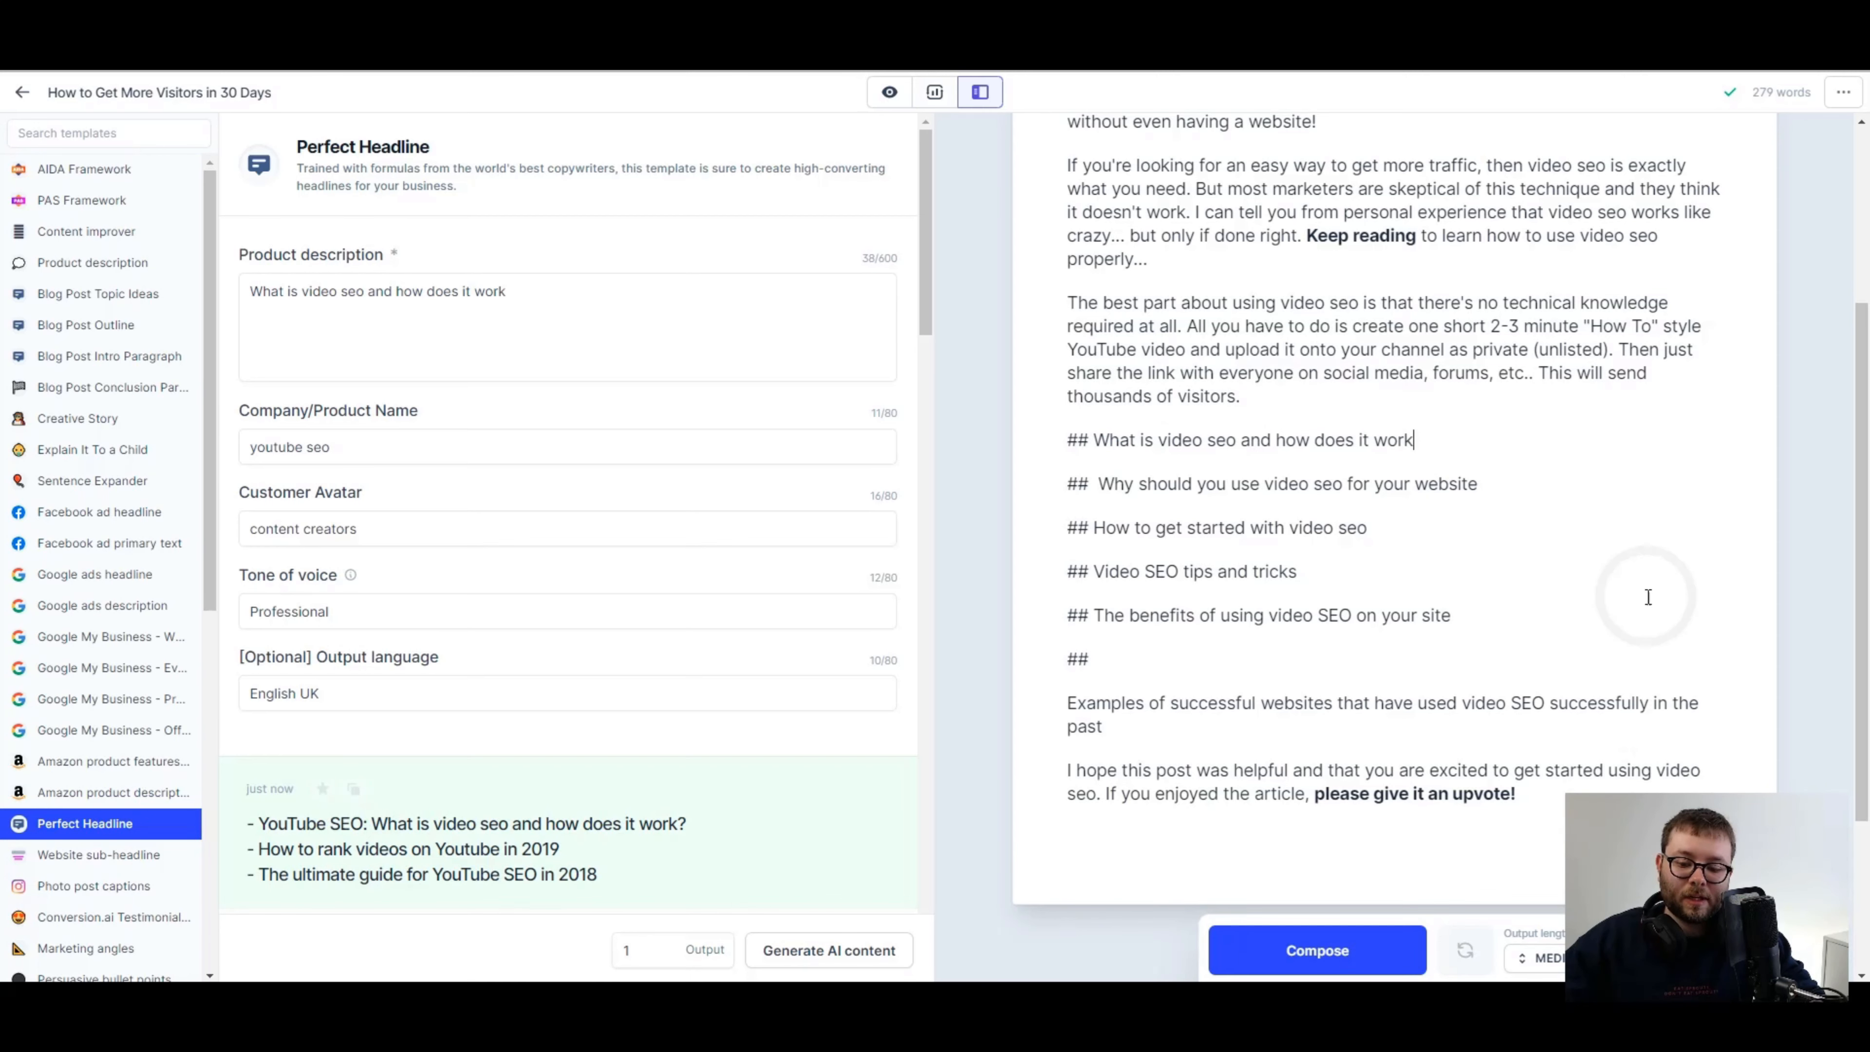
{"action": "key", "text": "Return"}
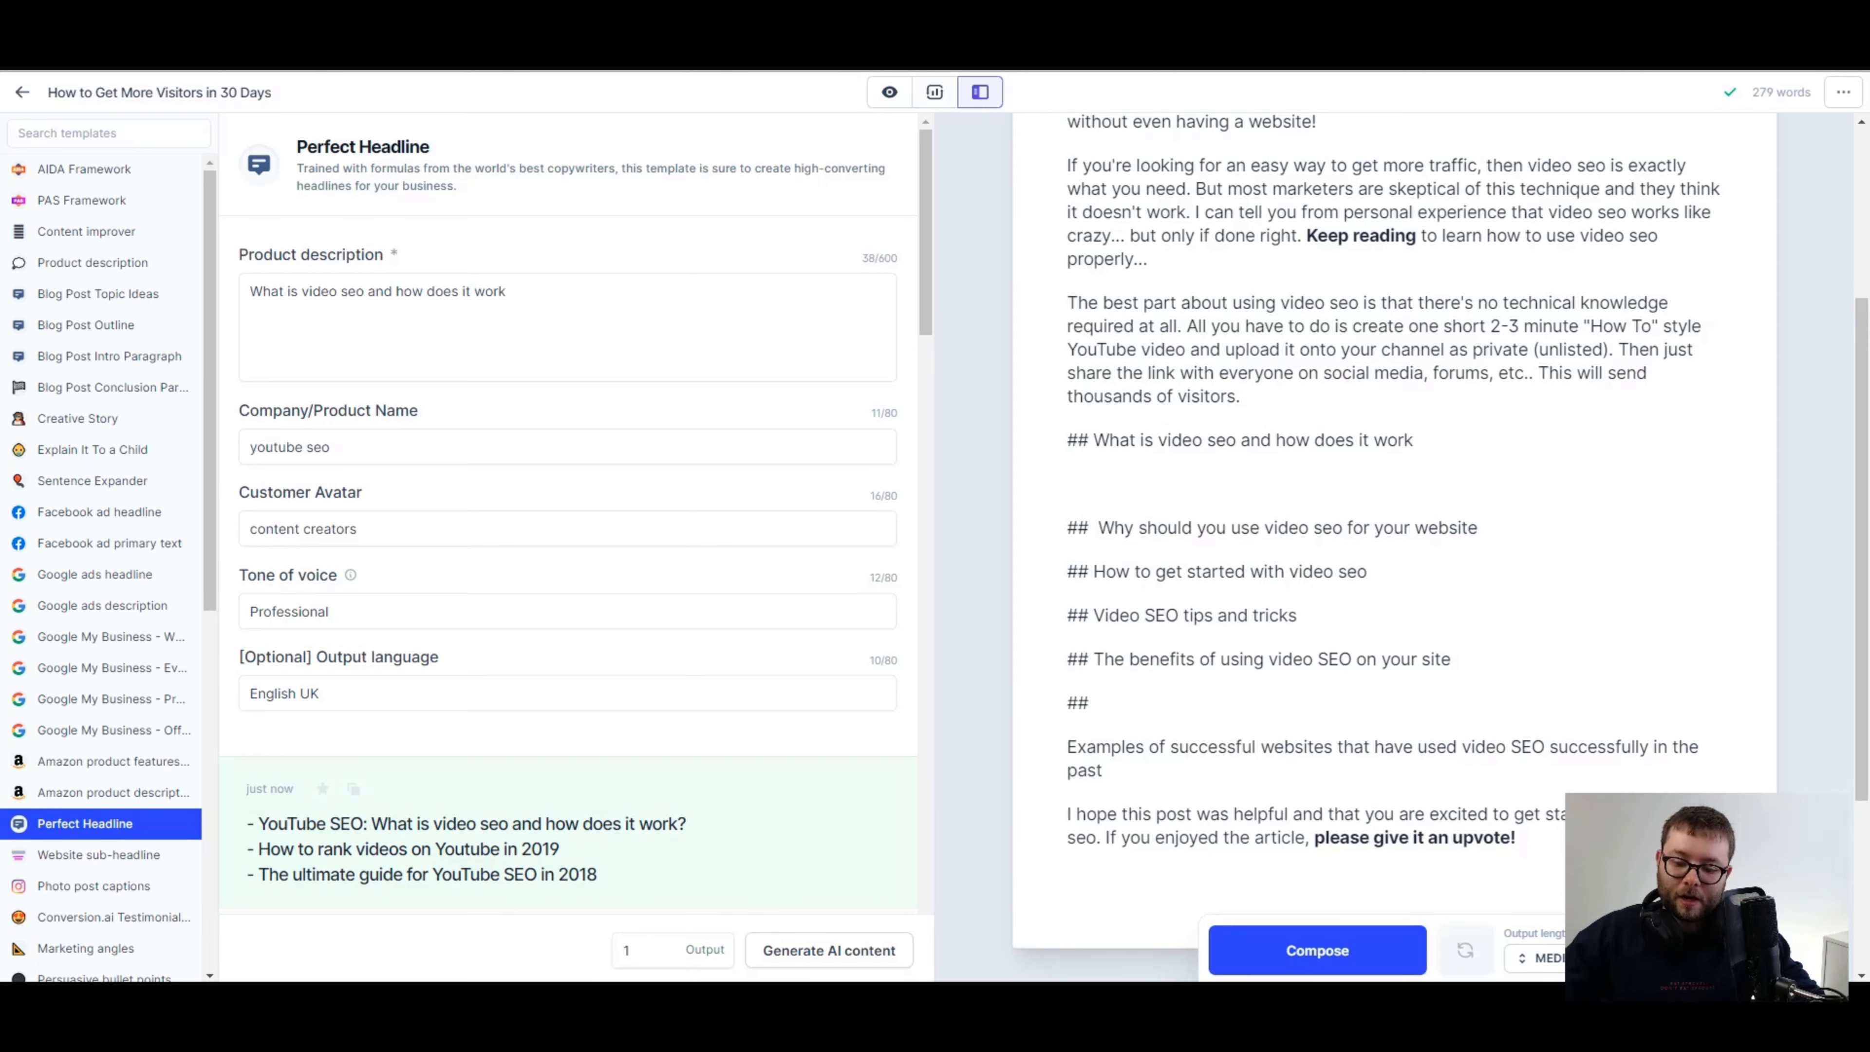
{"action": "left_click", "coordinate": [1292, 970]}
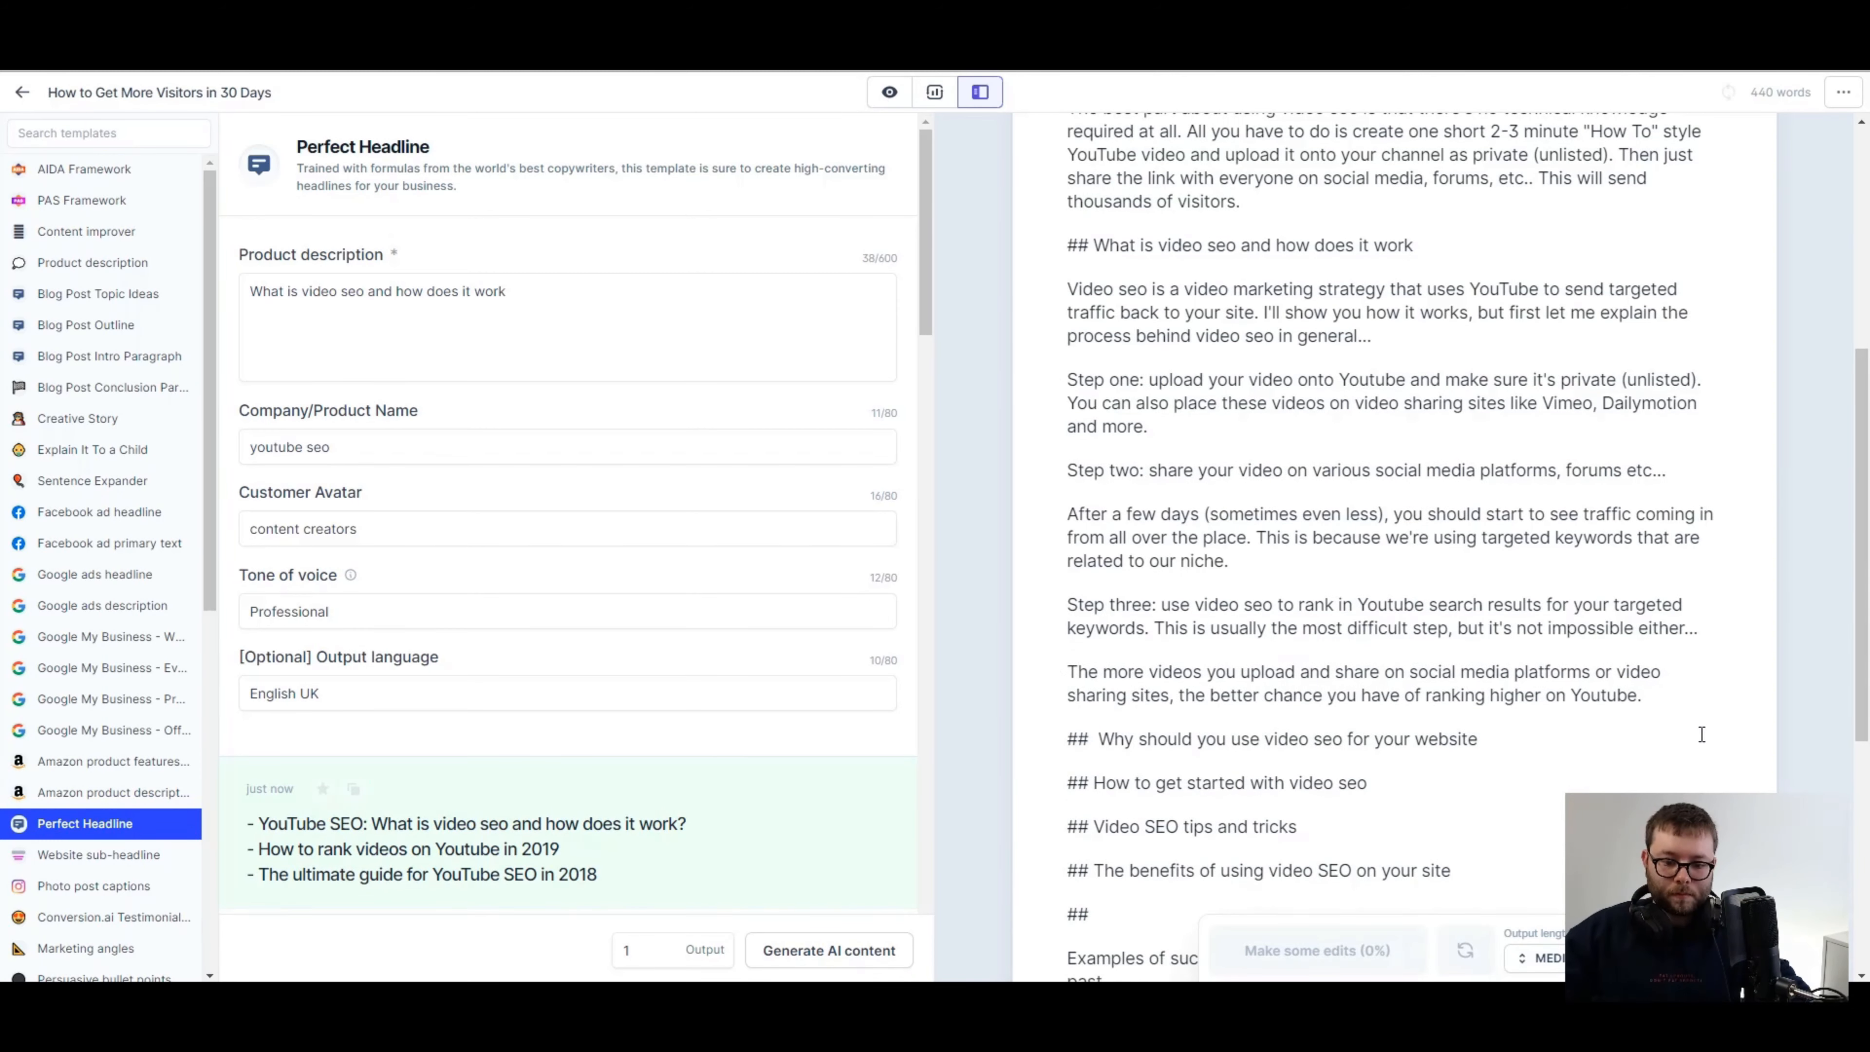
{"action": "left_click_drag", "start_coordinate": [1067, 380], "coordinate": [1141, 380]}
{"action": "key", "text": "ctrl+b"}
- Compose the "Why should you use video seo for your website" section from "If you need more video views than applying video seo" and format its title as a heading
{"action": "left_click", "coordinate": [1480, 739]}
{"action": "key", "text": "Return"}
{"action": "left_click", "coordinate": [1328, 954]}
{"action": "left_click_drag", "start_coordinate": [1259, 869], "coordinate": [1048, 742]}
{"action": "key", "text": "BackSpace"}
{"action": "type", "text": "If "}
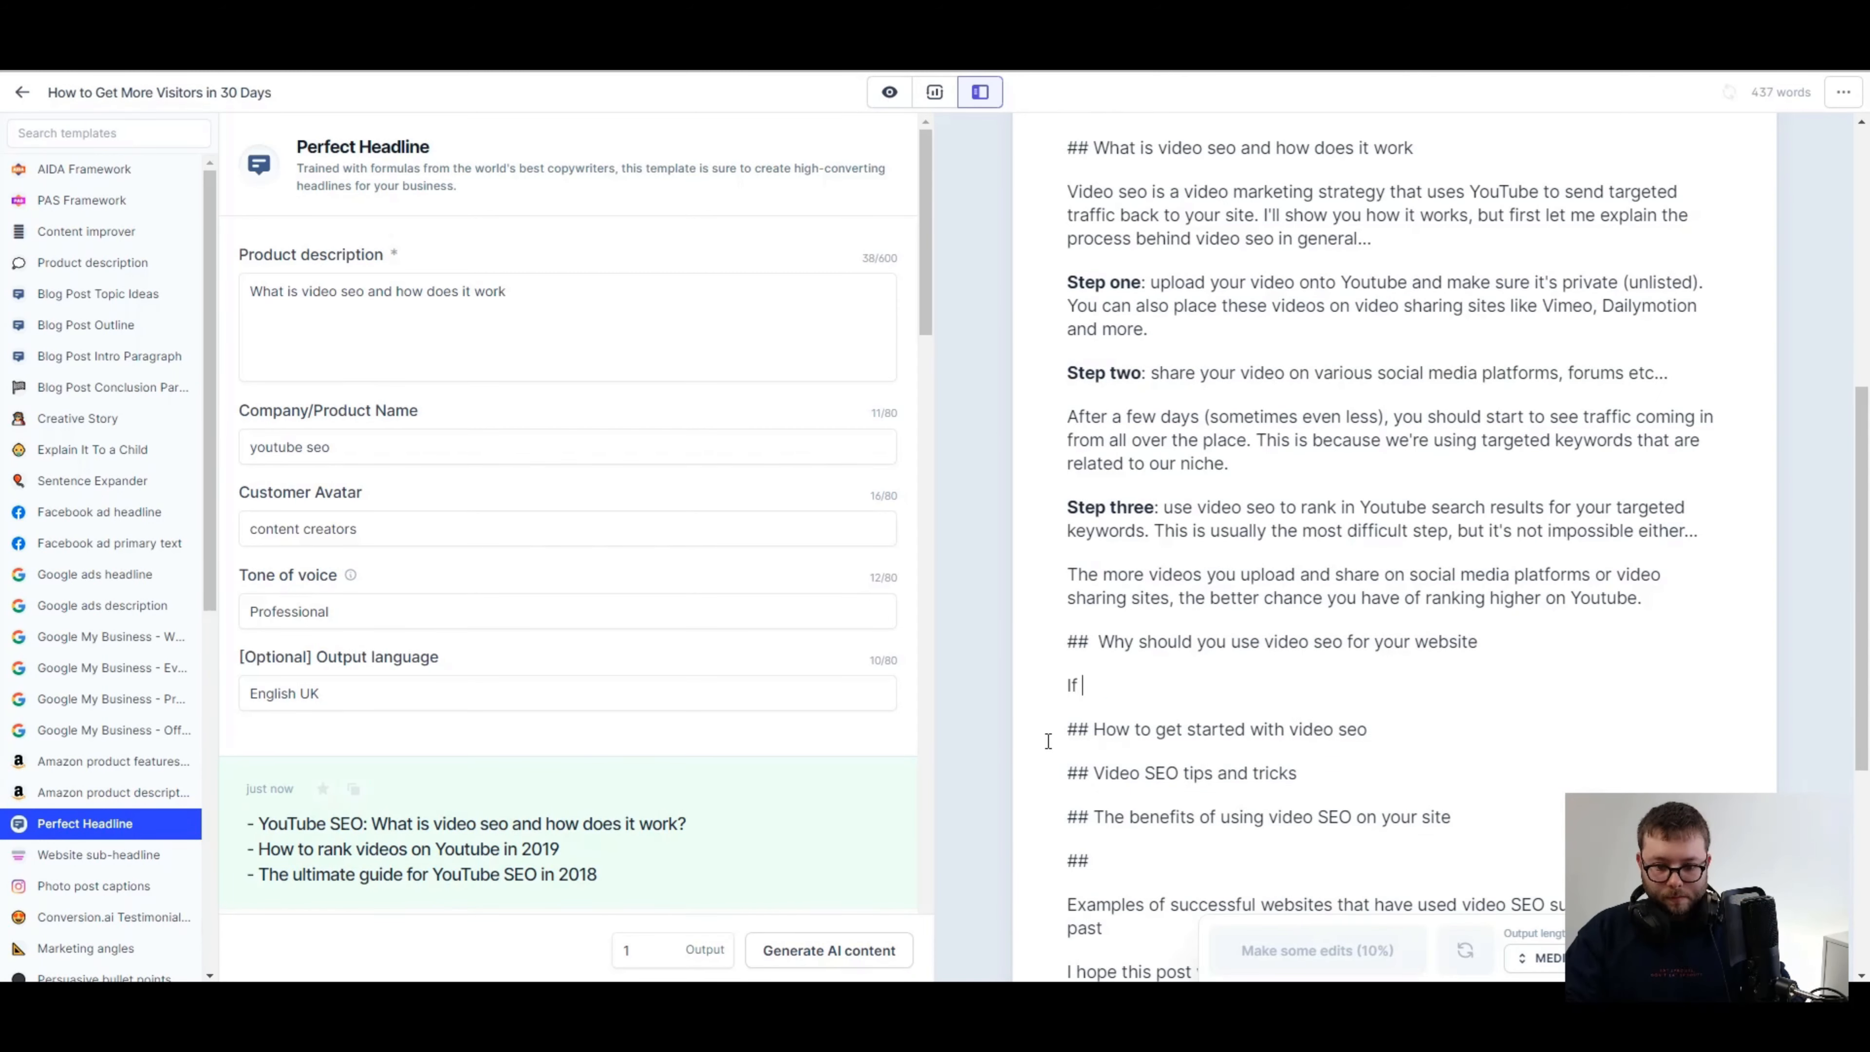
{"action": "type", "text": "you need more video views than applying video seo"}
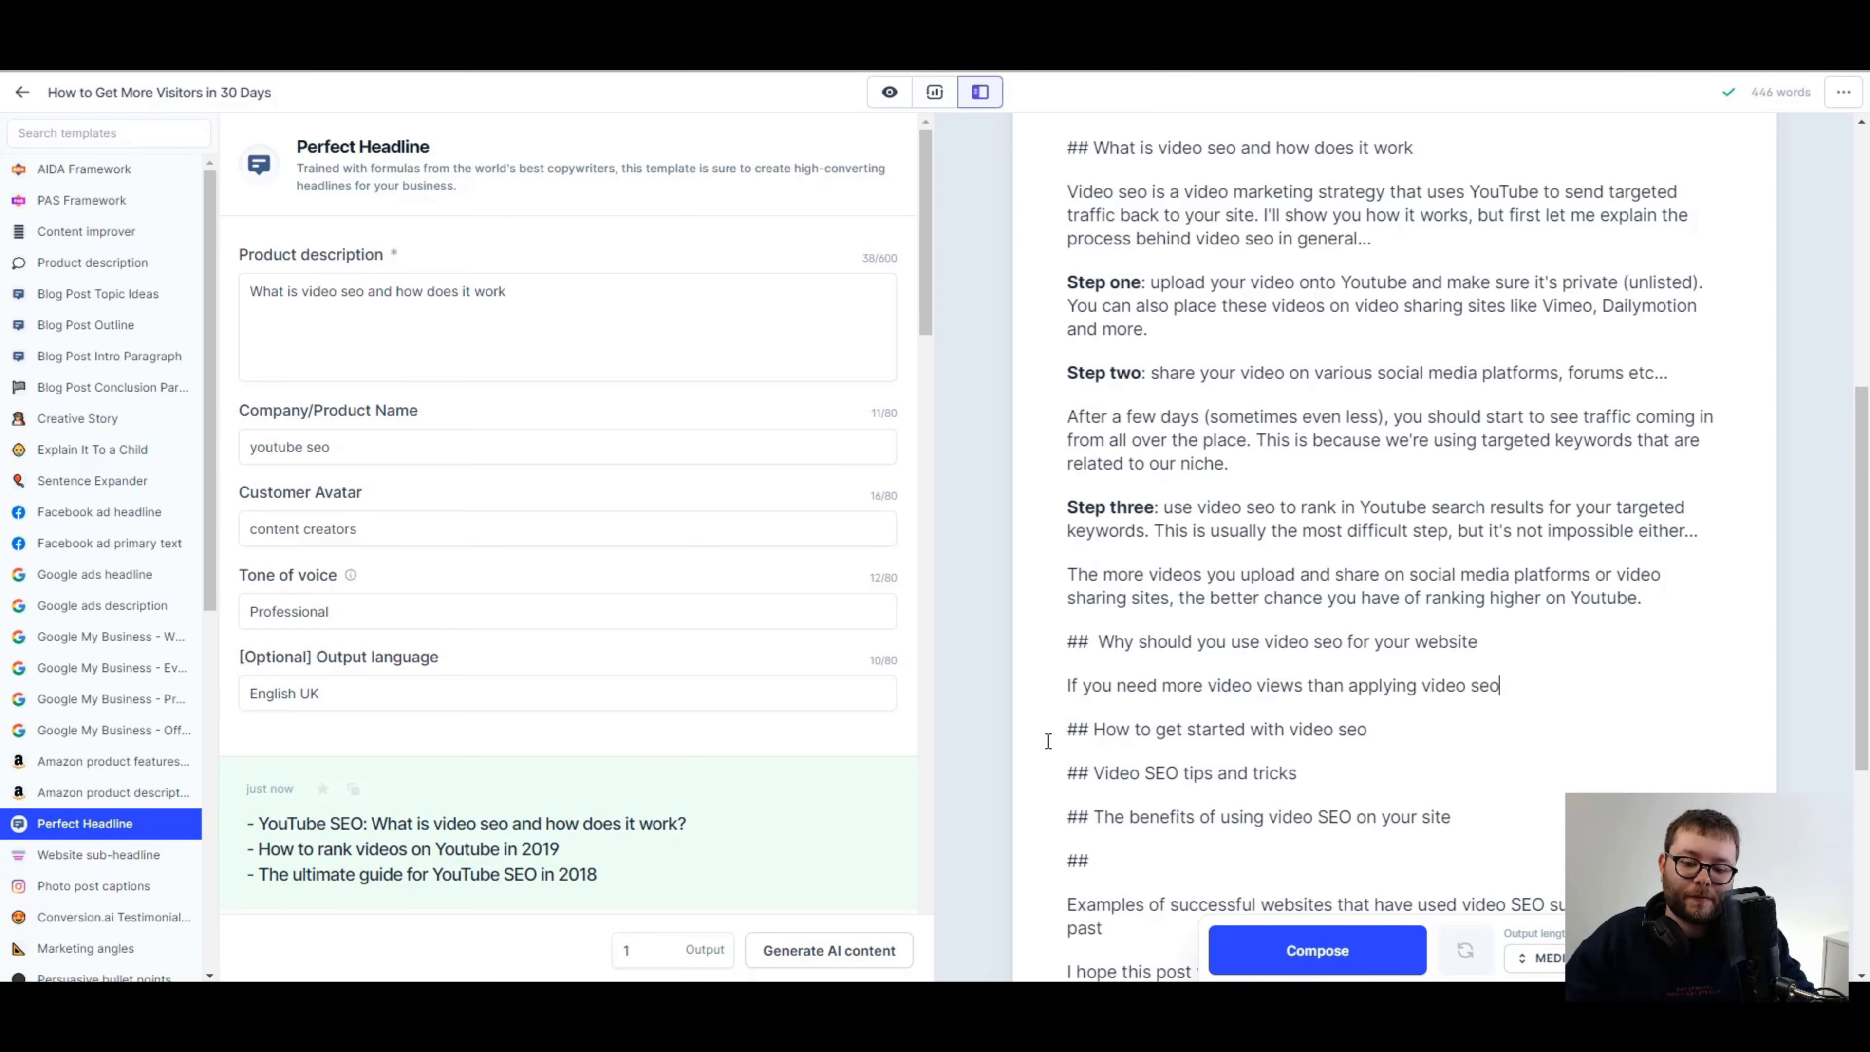
{"action": "key", "text": "ctrl+j"}
{"action": "key", "text": "BackSpace"}
{"action": "triple_click", "coordinate": [1302, 368]}
{"action": "left_click", "coordinate": [1248, 305]}
- Under "How to get started with video seo", compose text from "The first step of video seo is finding out your keywords.", trimmed after "TubeBuddy"
{"action": "left_click", "coordinate": [1368, 694]}
{"action": "key", "text": "Return"}
{"action": "type", "text": "The first step of video seo is finding out your keywords."}
{"action": "key", "text": "ctrl+j"}
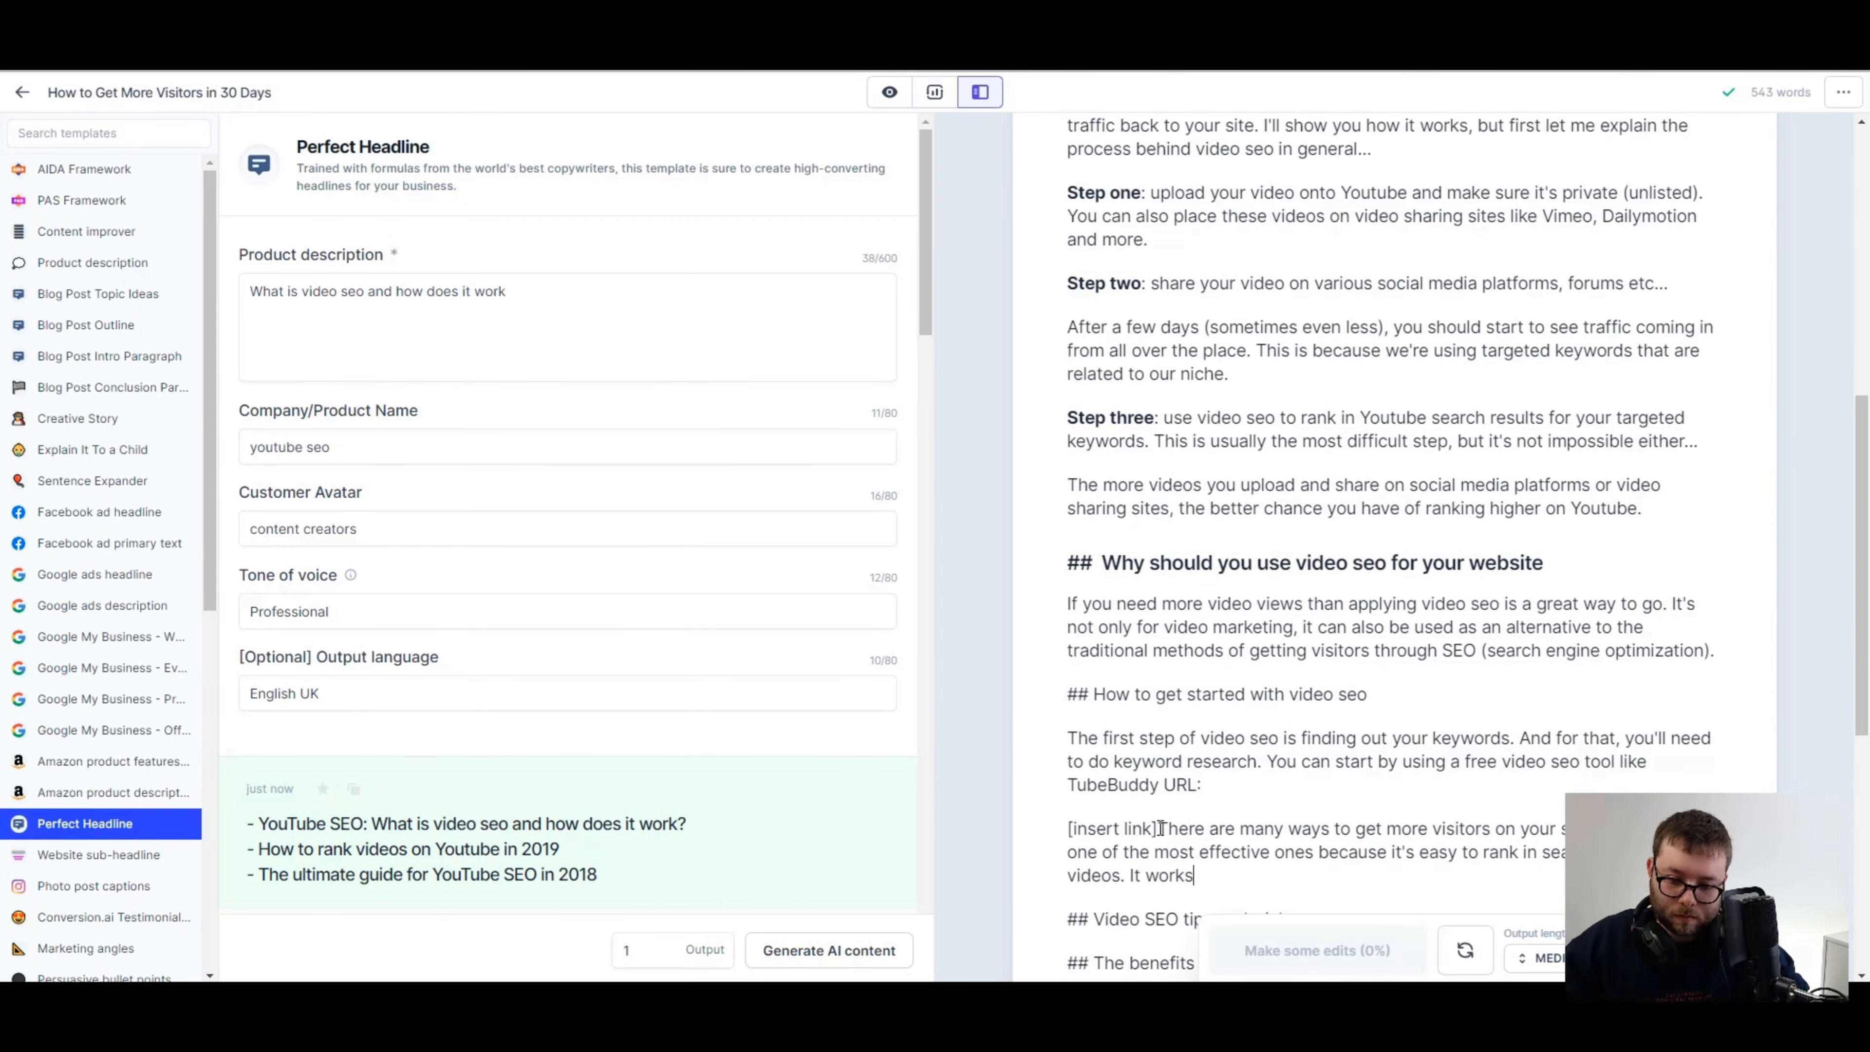
{"action": "key", "text": "BackSpace"}
- Continue the getting-started section with AI text from "The second step of video seo", trimming the surplus at the end
{"action": "key", "text": "Return"}
{"action": "type", "text": "The second step of video seo"}
{"action": "left_click", "coordinate": [1382, 928]}
{"action": "key", "text": "BackSpace"}
- Compose AI text under the "Video SEO tips and tricks" title and trim the surplus at its end
{"action": "left_click", "coordinate": [1299, 476]}
{"action": "key", "text": "Return"}
{"action": "left_click", "coordinate": [1339, 928]}
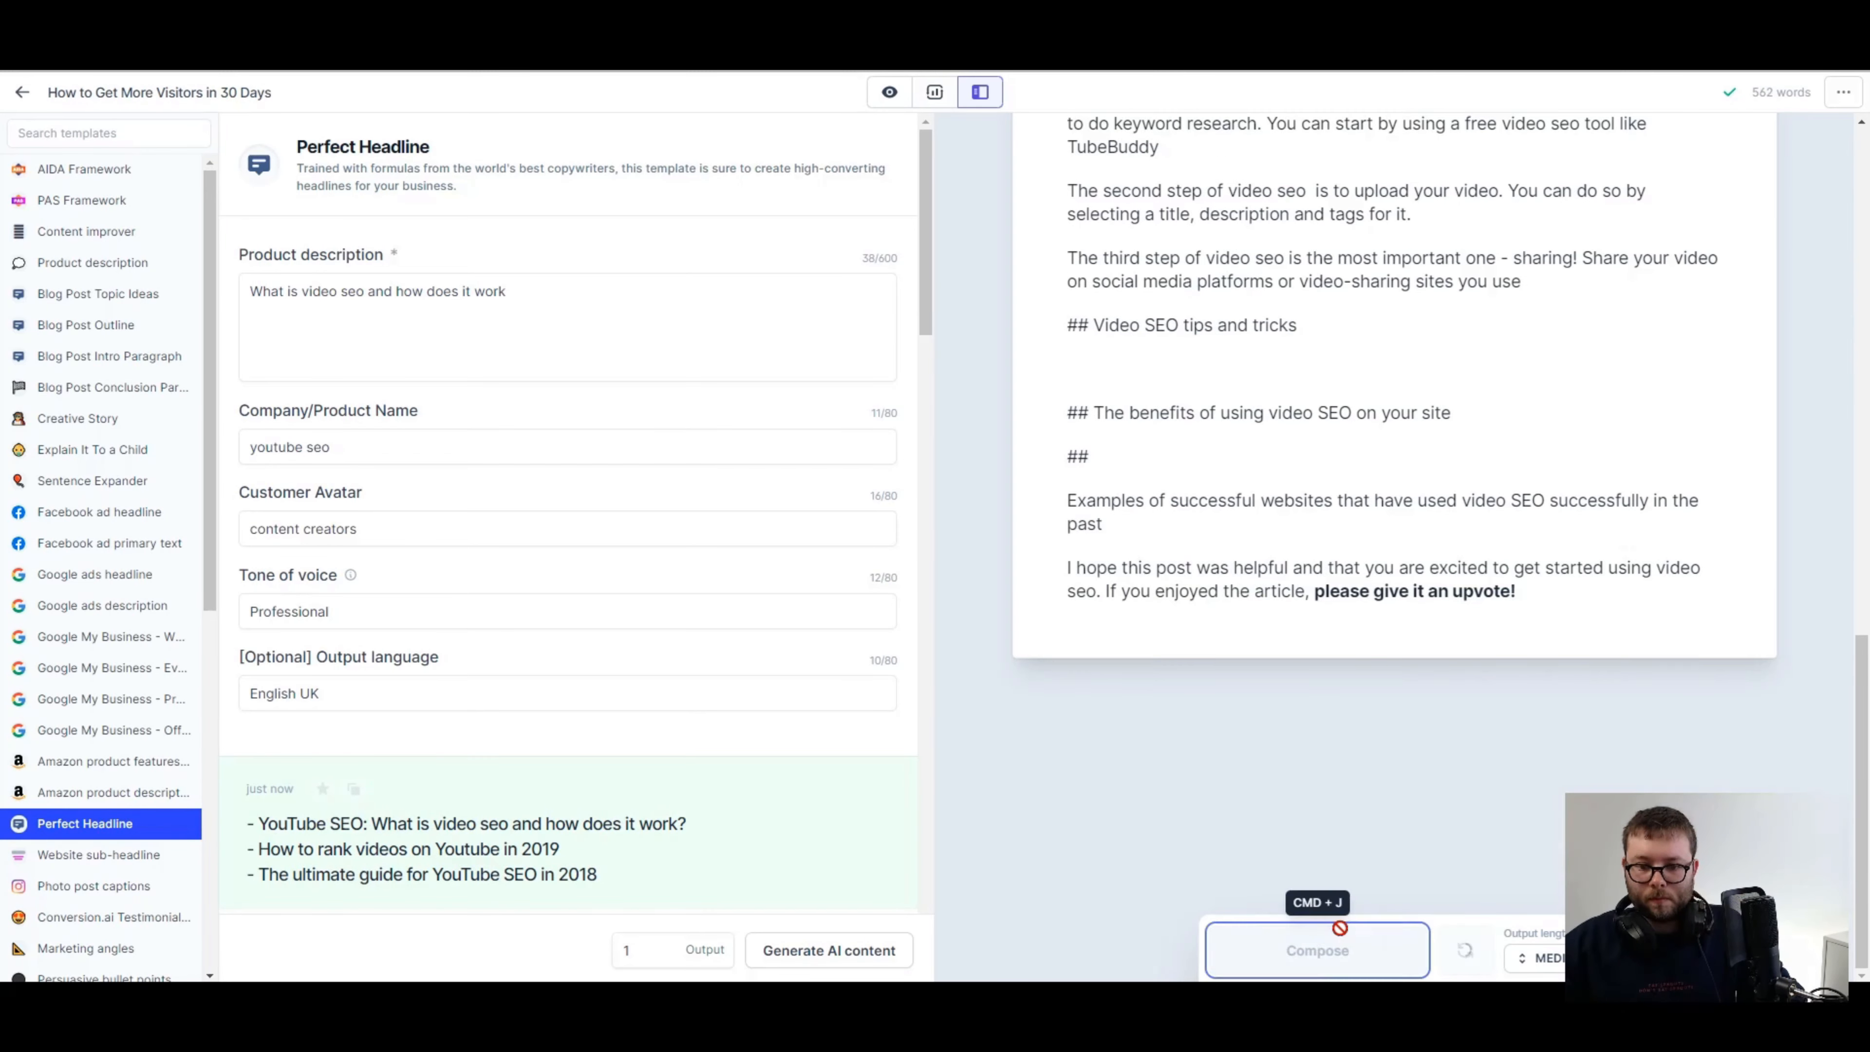
{"action": "left_click", "coordinate": [1309, 955]}
{"action": "left_click", "coordinate": [1318, 956]}
{"action": "scroll", "coordinate": [1294, 702], "scroll_direction": "down", "scroll_amount": 6}
{"action": "key", "text": "BackSpace"}
- Remove the "The benefits of using video SEO on your site" title from the article
{"action": "scroll", "coordinate": [1293, 701], "scroll_direction": "down", "scroll_amount": 3}
{"action": "left_click_drag", "start_coordinate": [1159, 540], "coordinate": [1013, 448]}
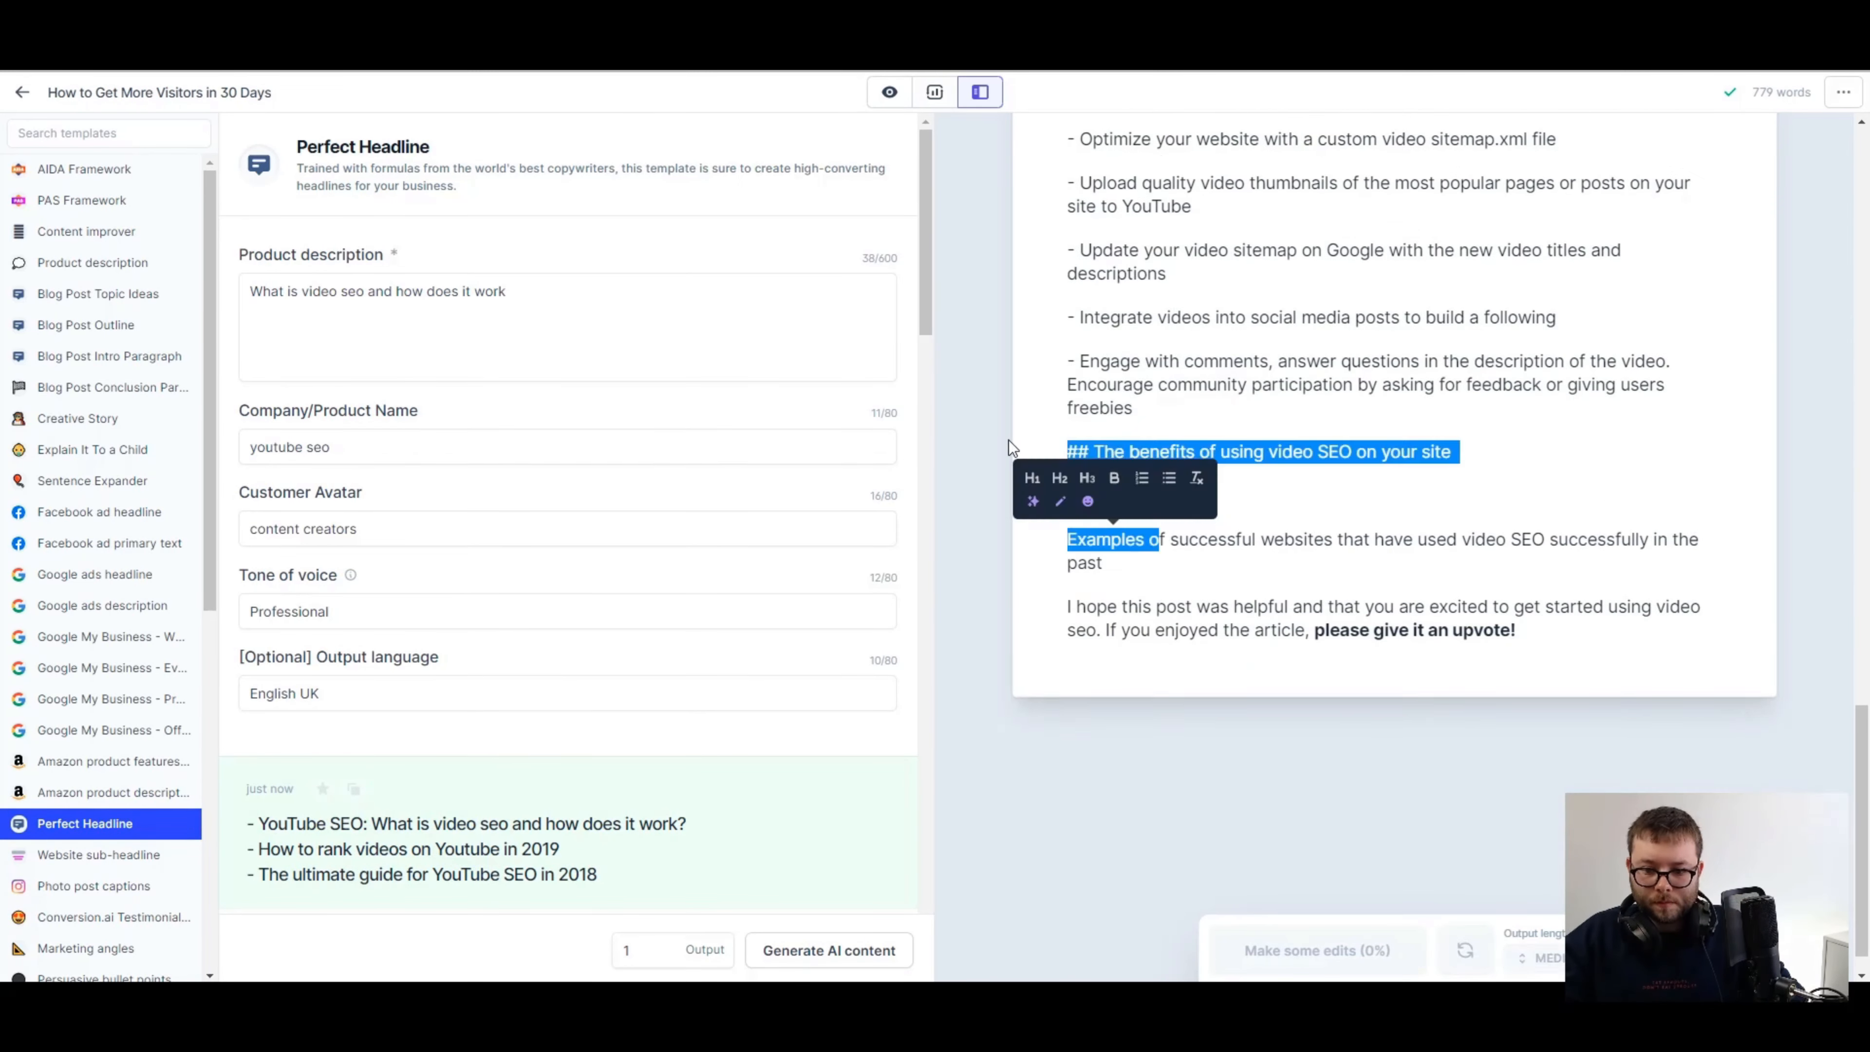
{"action": "key", "text": "BackSpace"}
- Compose AI text under the title about examples of successful websites that have used video SEO
{"action": "left_click", "coordinate": [1102, 563]}
{"action": "left_click", "coordinate": [1318, 943]}
{"action": "left_click", "coordinate": [1299, 932]}
{"action": "left_click", "coordinate": [1299, 931]}
- Show the finished article in the distraction-free view and copy all of its text
{"action": "scroll", "coordinate": [1299, 589], "scroll_direction": "up", "scroll_amount": 20}
{"action": "left_click", "coordinate": [892, 96]}
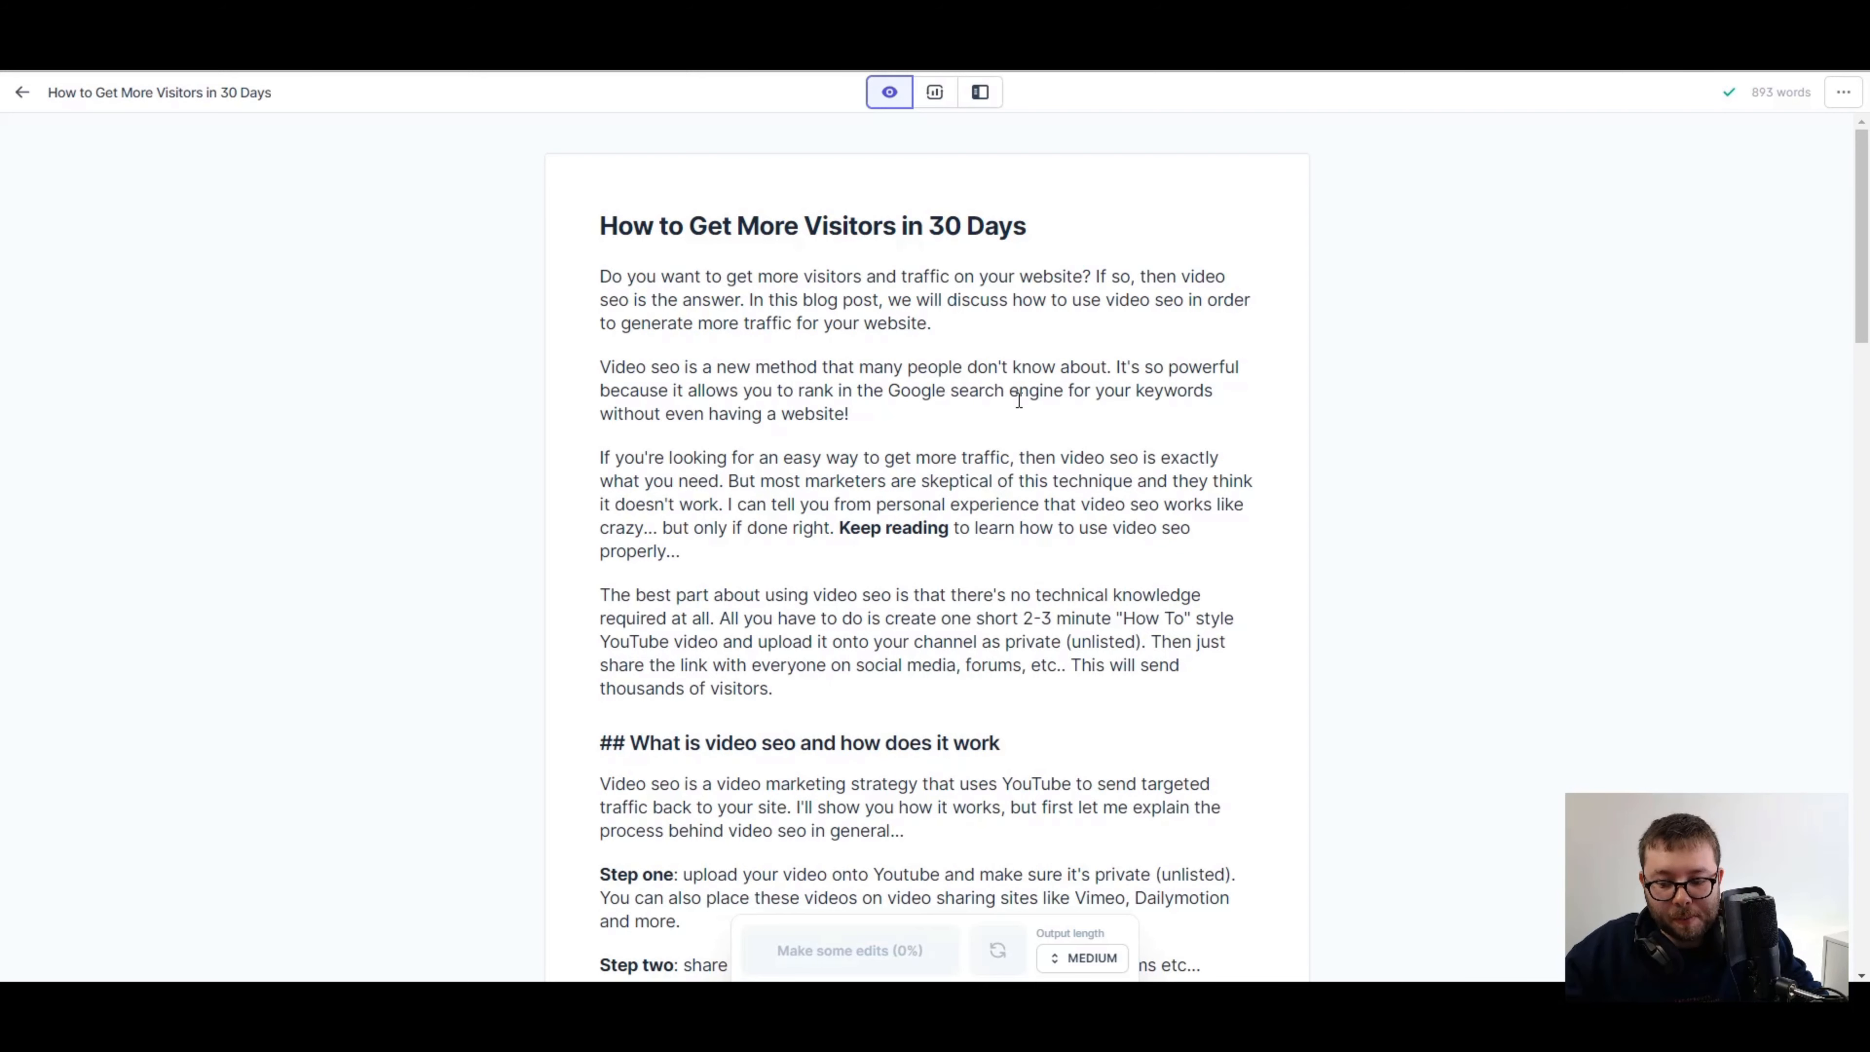
{"action": "left_click", "coordinate": [993, 451]}
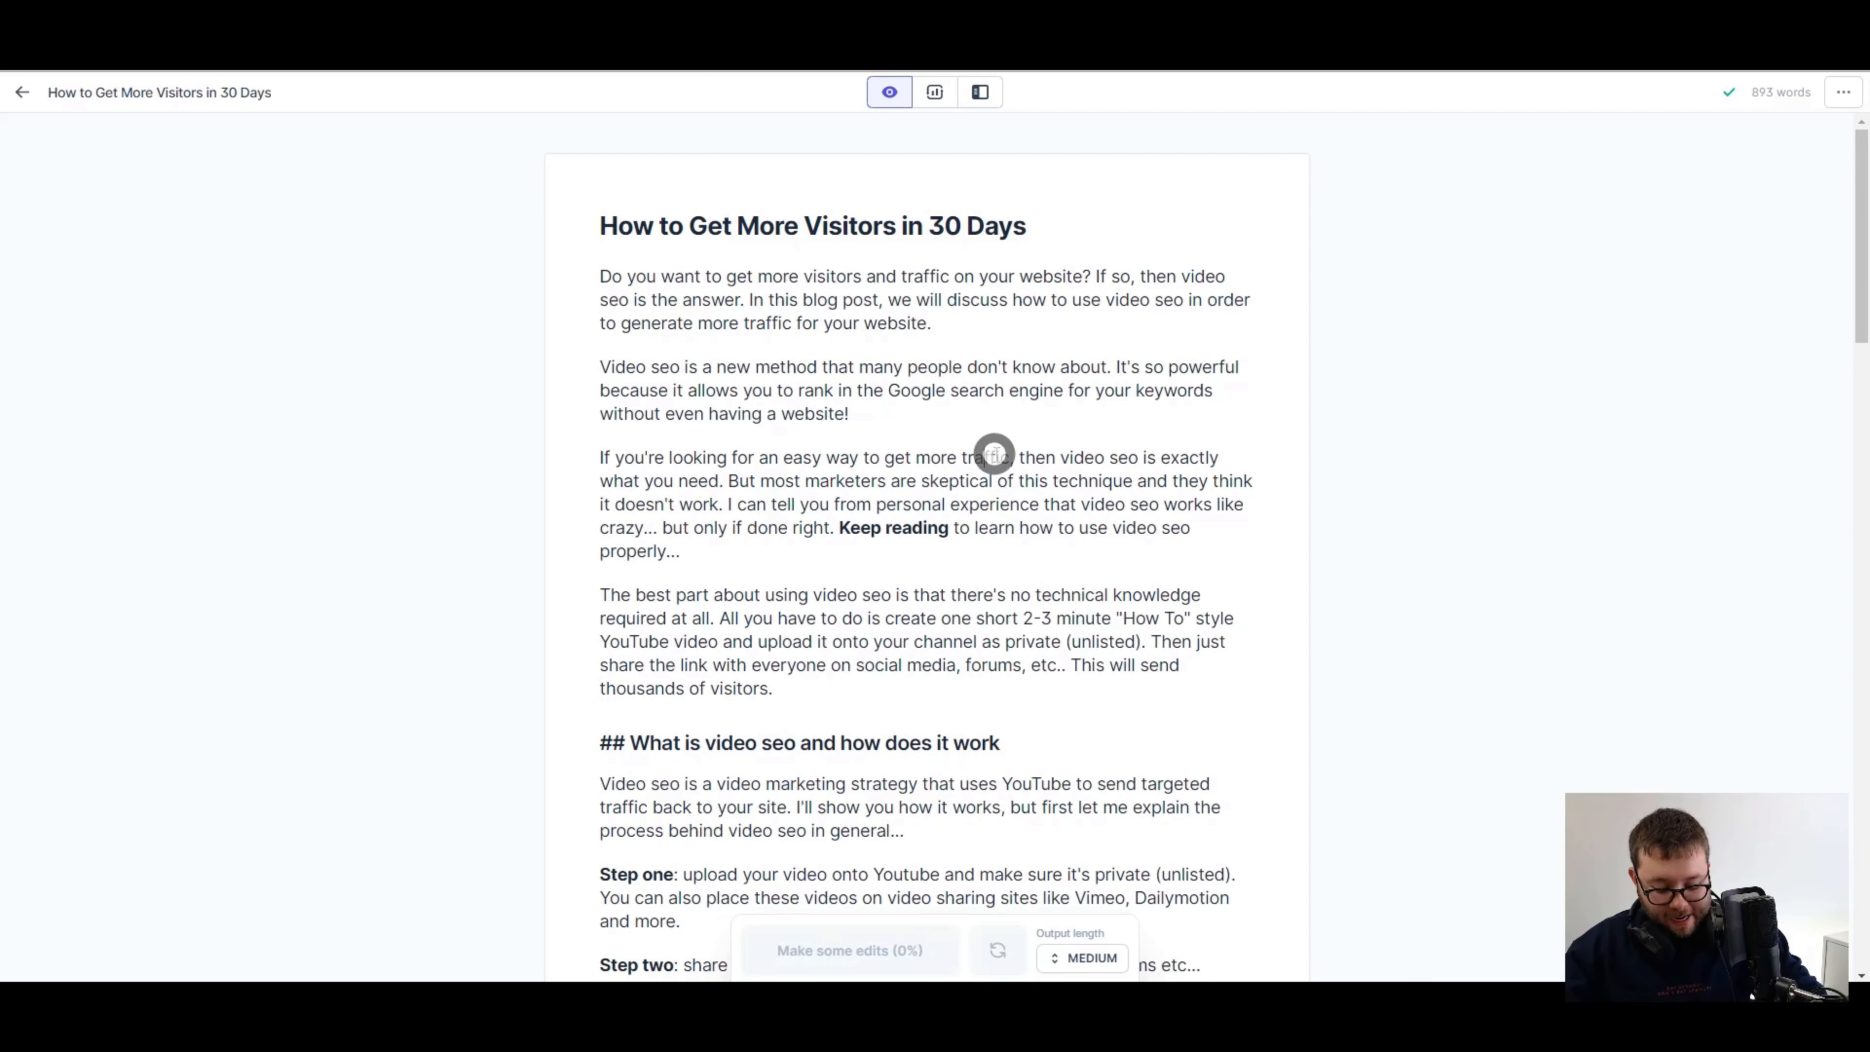
{"action": "key", "text": "ctrl+a"}
{"action": "key", "text": "ctrl+c"}
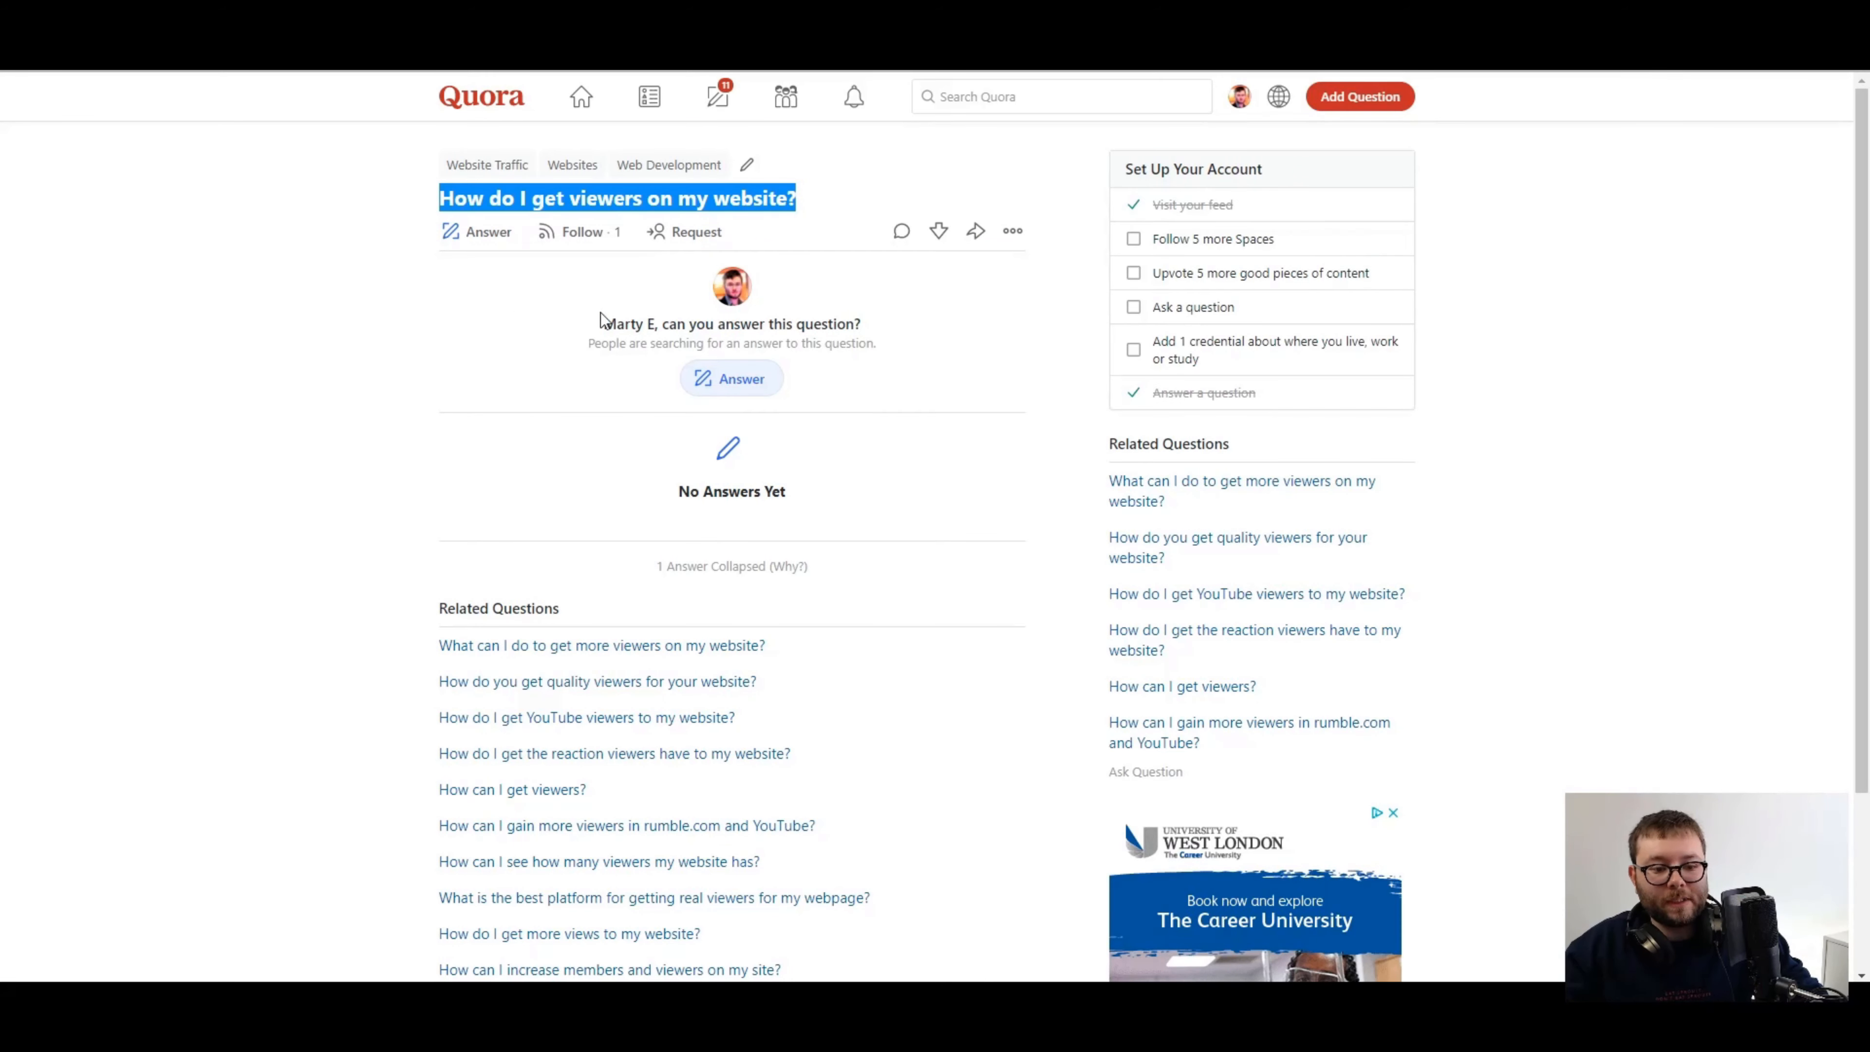
- Switch to Quora and post the copied article as the answer to "How do I get viewers on my website?"
{"action": "left_click", "coordinate": [475, 231]}
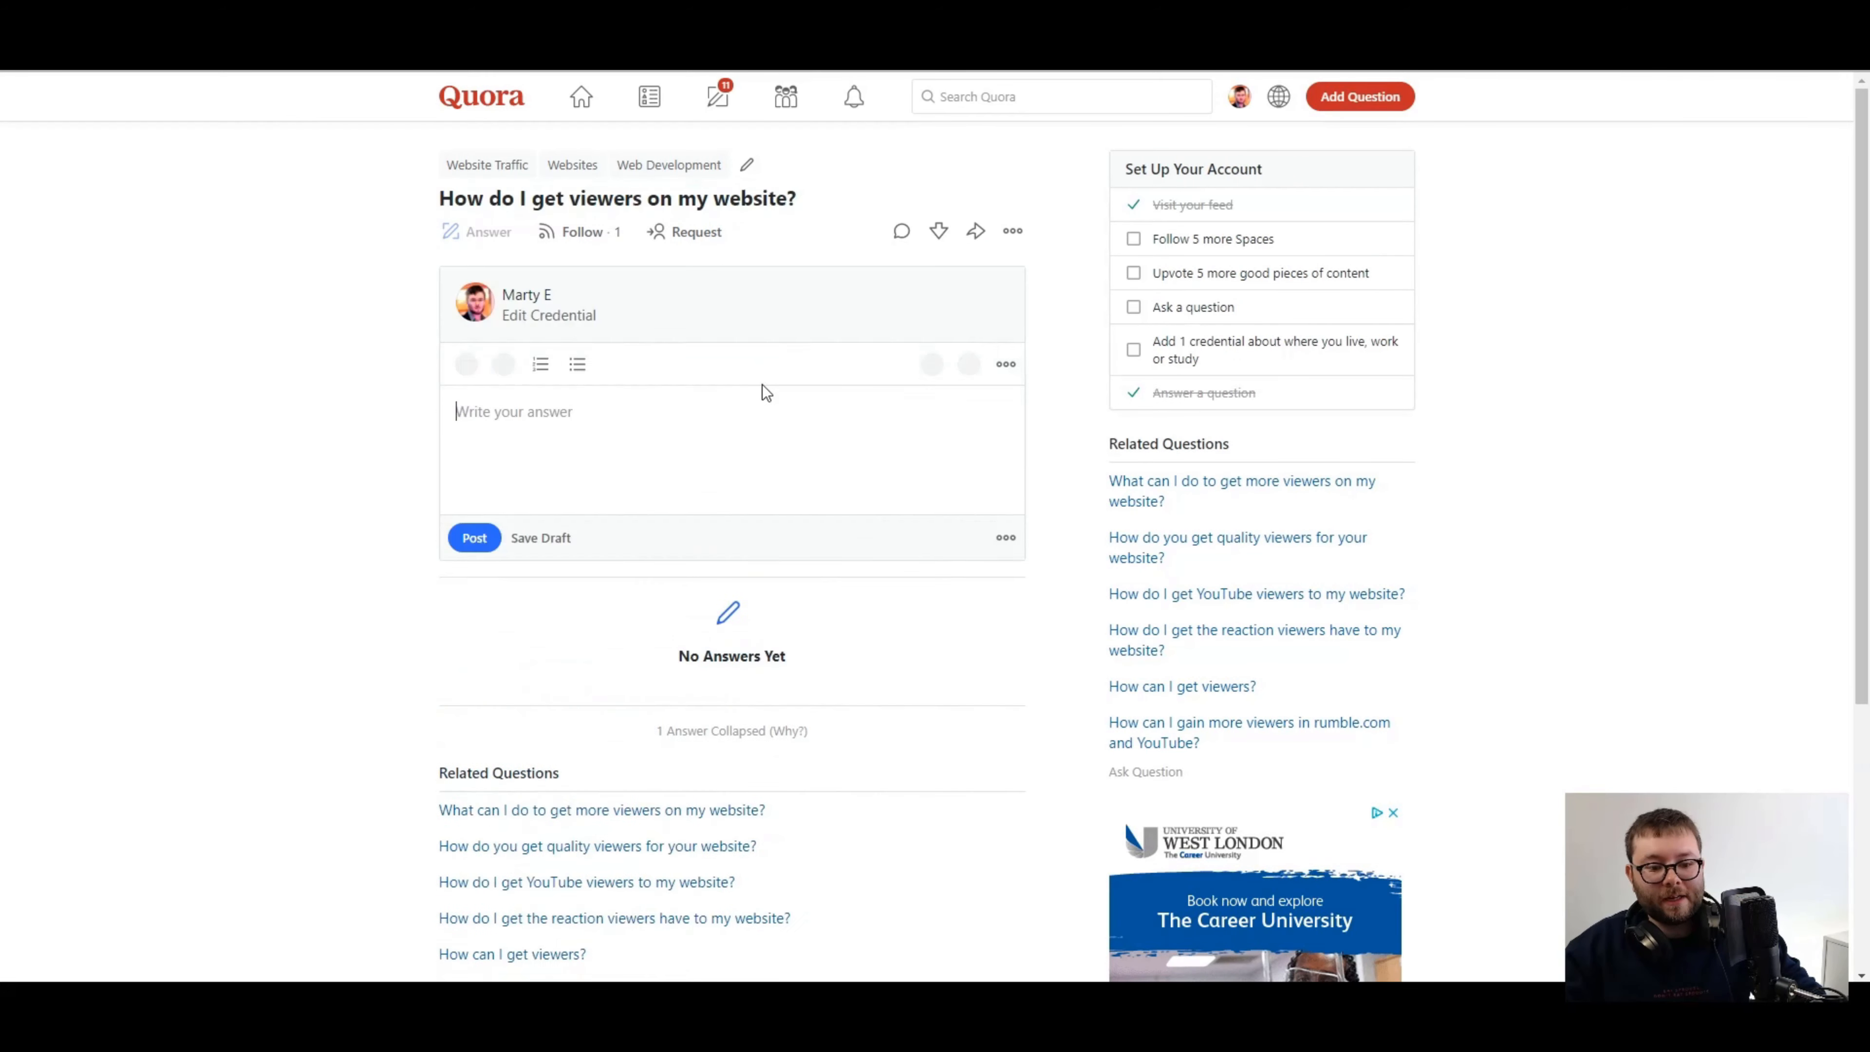
{"action": "left_click", "coordinate": [662, 461]}
{"action": "key", "text": "ctrl+v"}
{"action": "scroll", "coordinate": [663, 590], "scroll_direction": "up", "scroll_amount": 5}
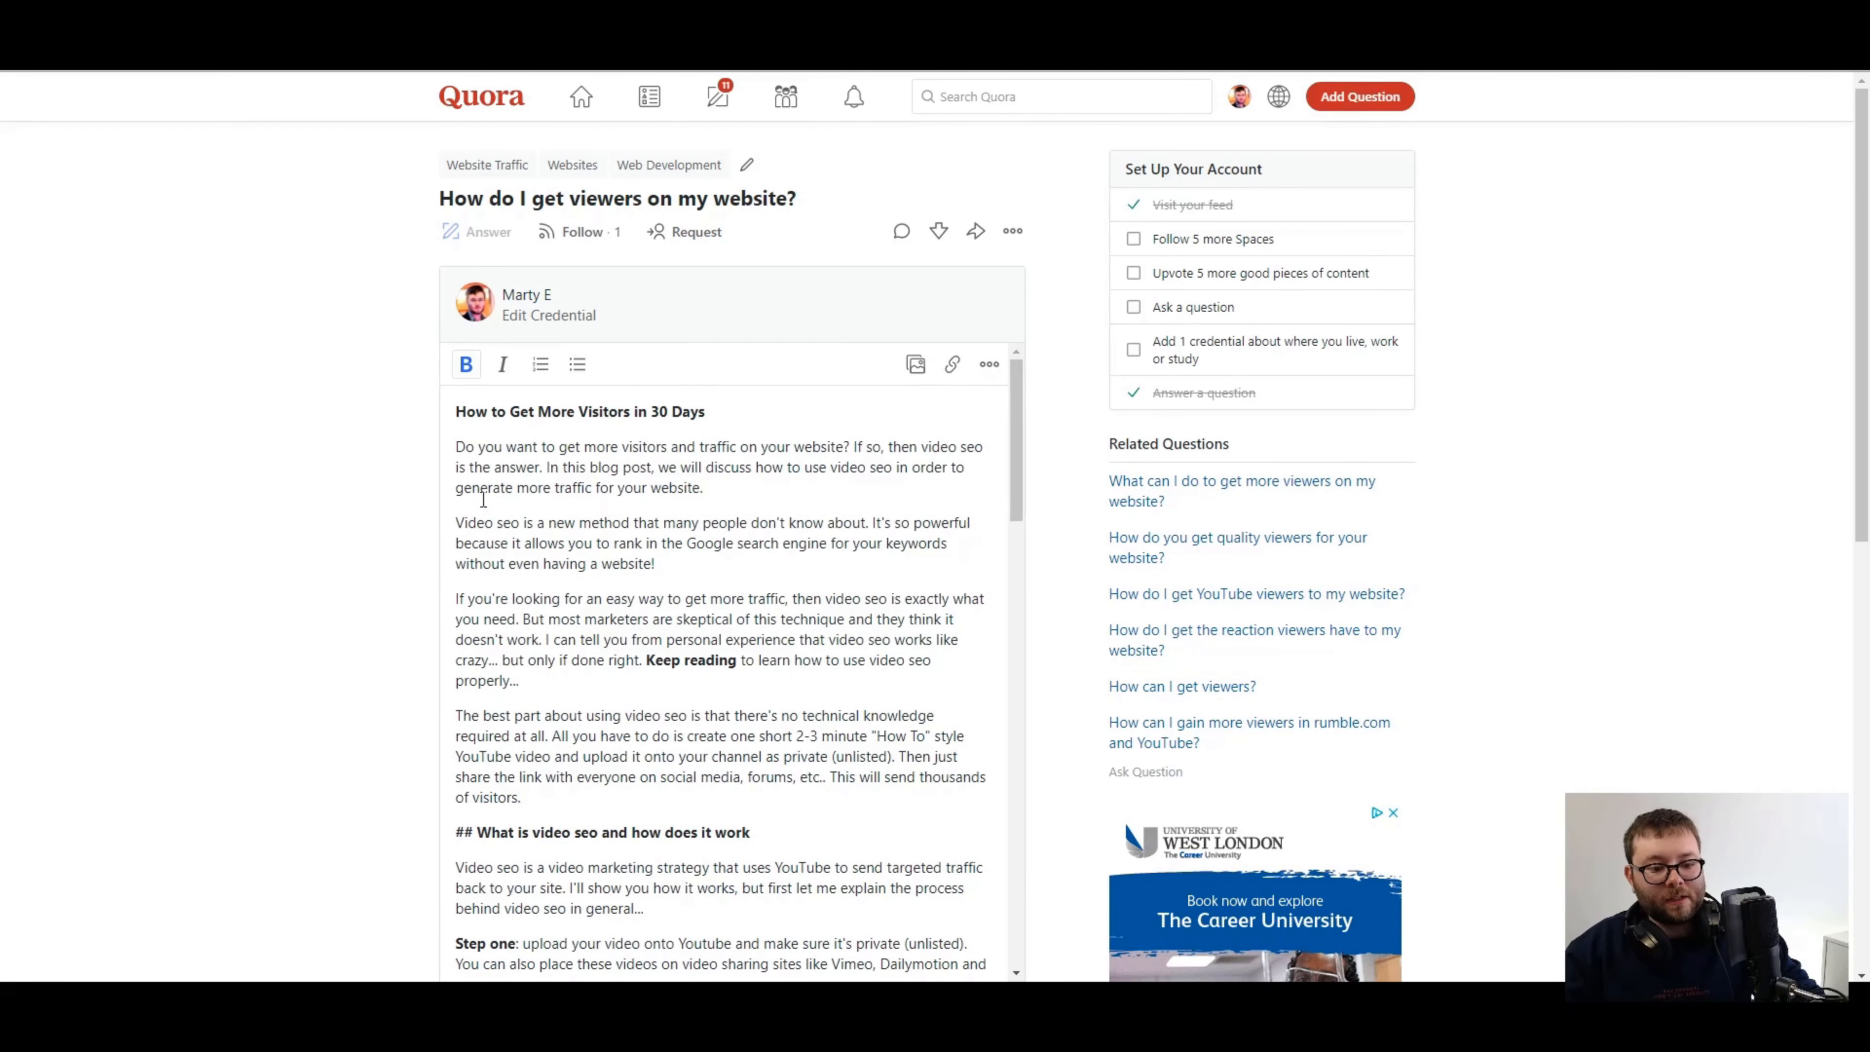
{"action": "scroll", "coordinate": [626, 535], "scroll_direction": "down", "scroll_amount": 20}
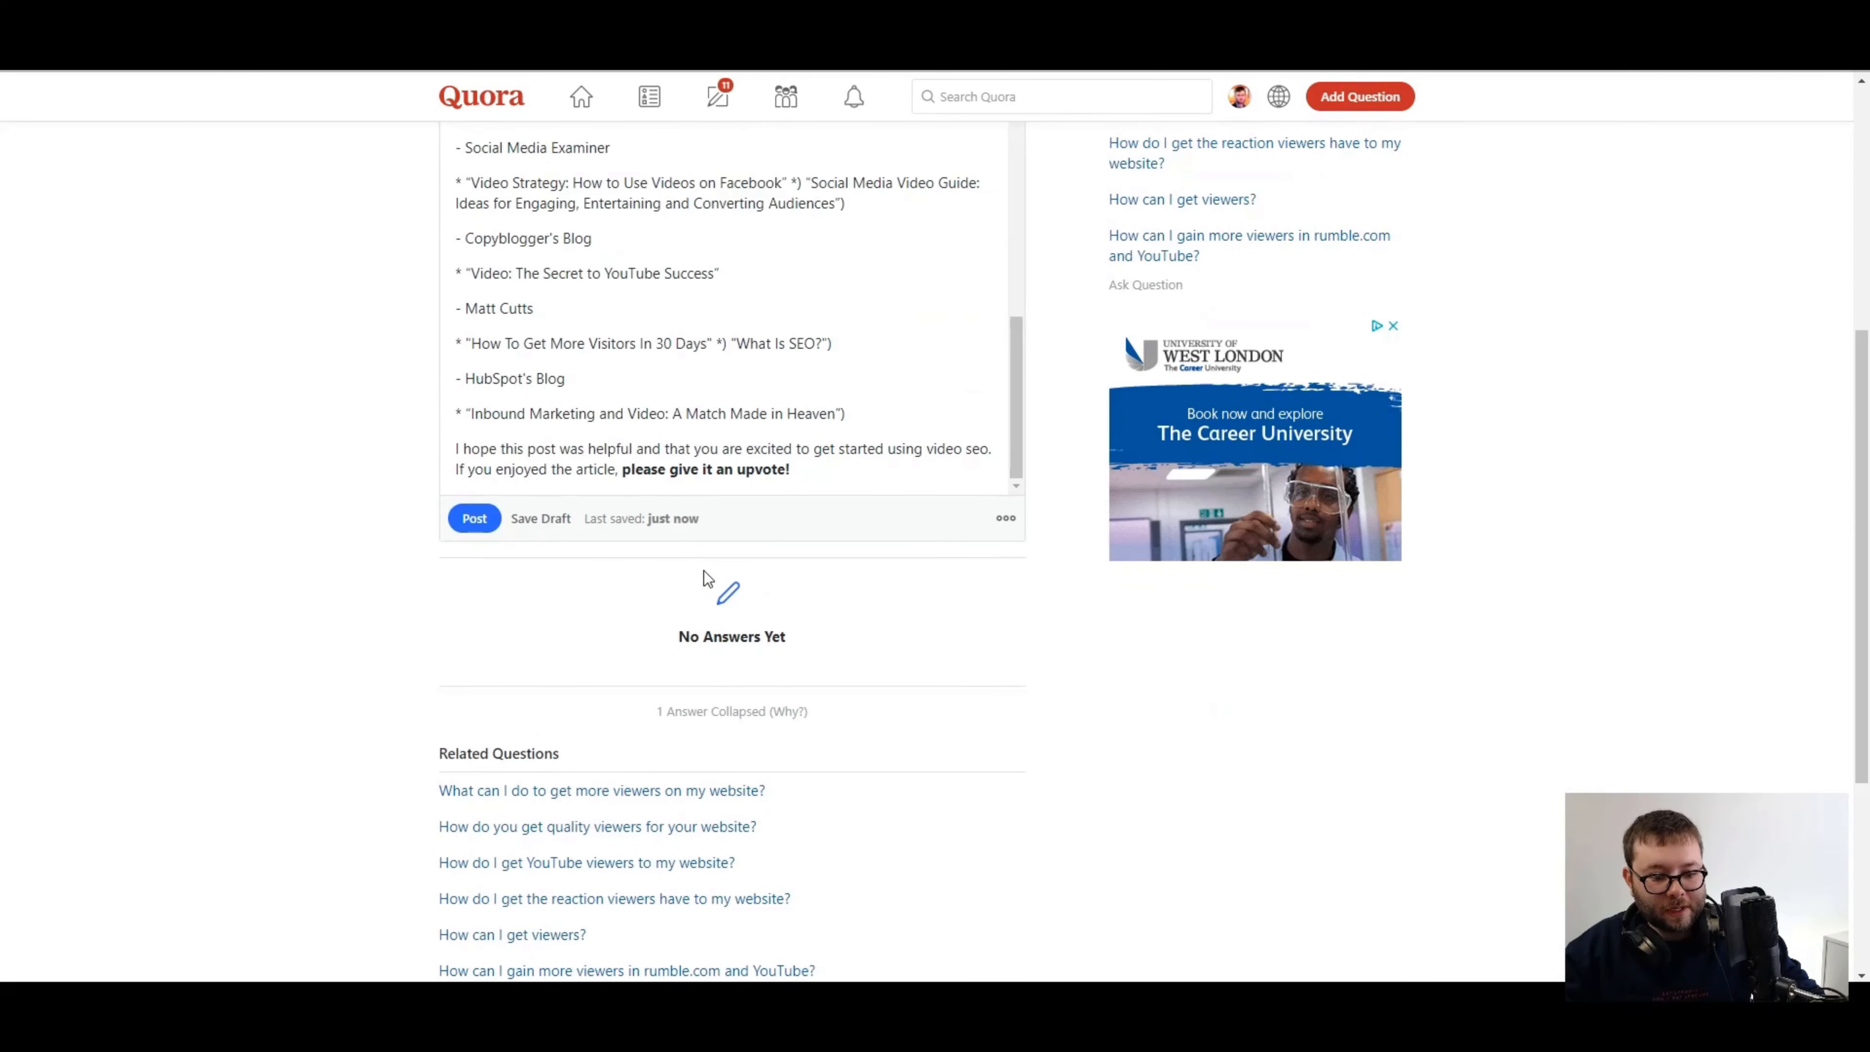
{"action": "left_click", "coordinate": [475, 518]}
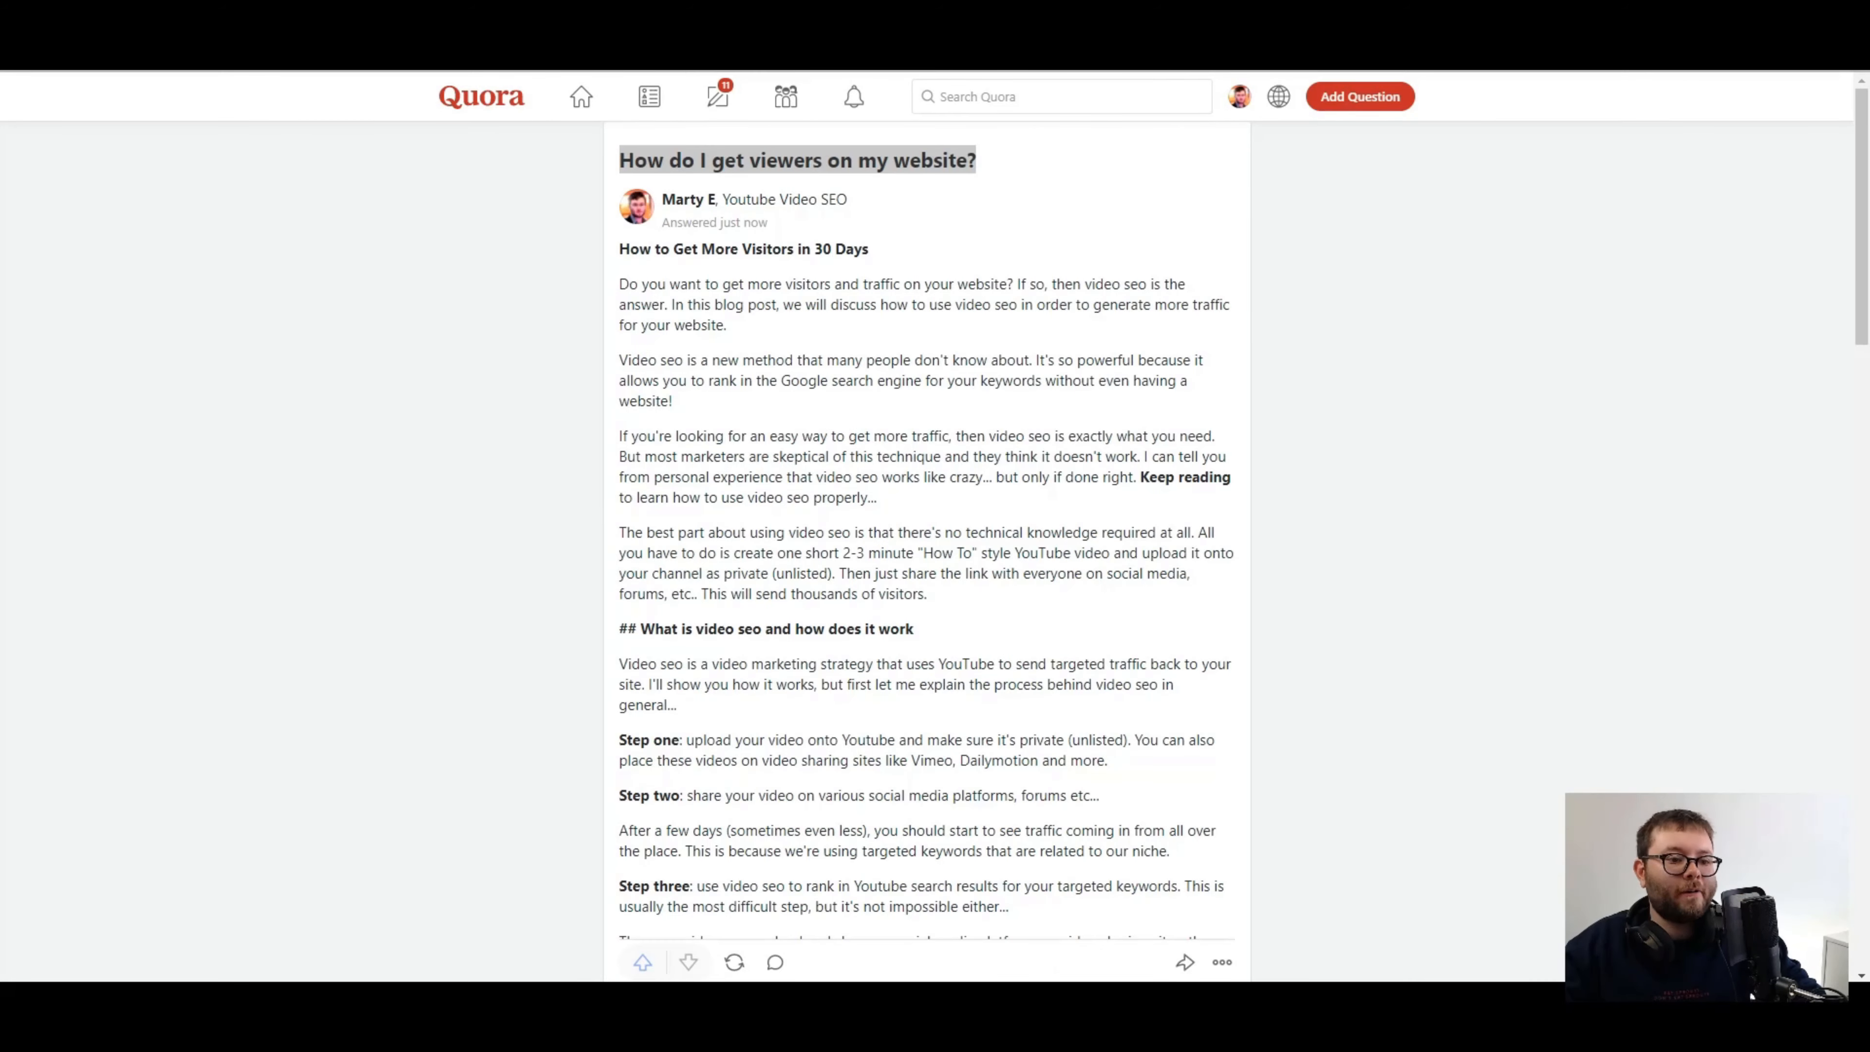
- Log the question "How do I get viewers on my website?" and its answer URL in row 16 of the "Quora + Jarvis Case Study" spreadsheet
{"action": "type", "text": "How do I get viewers on my website?"}
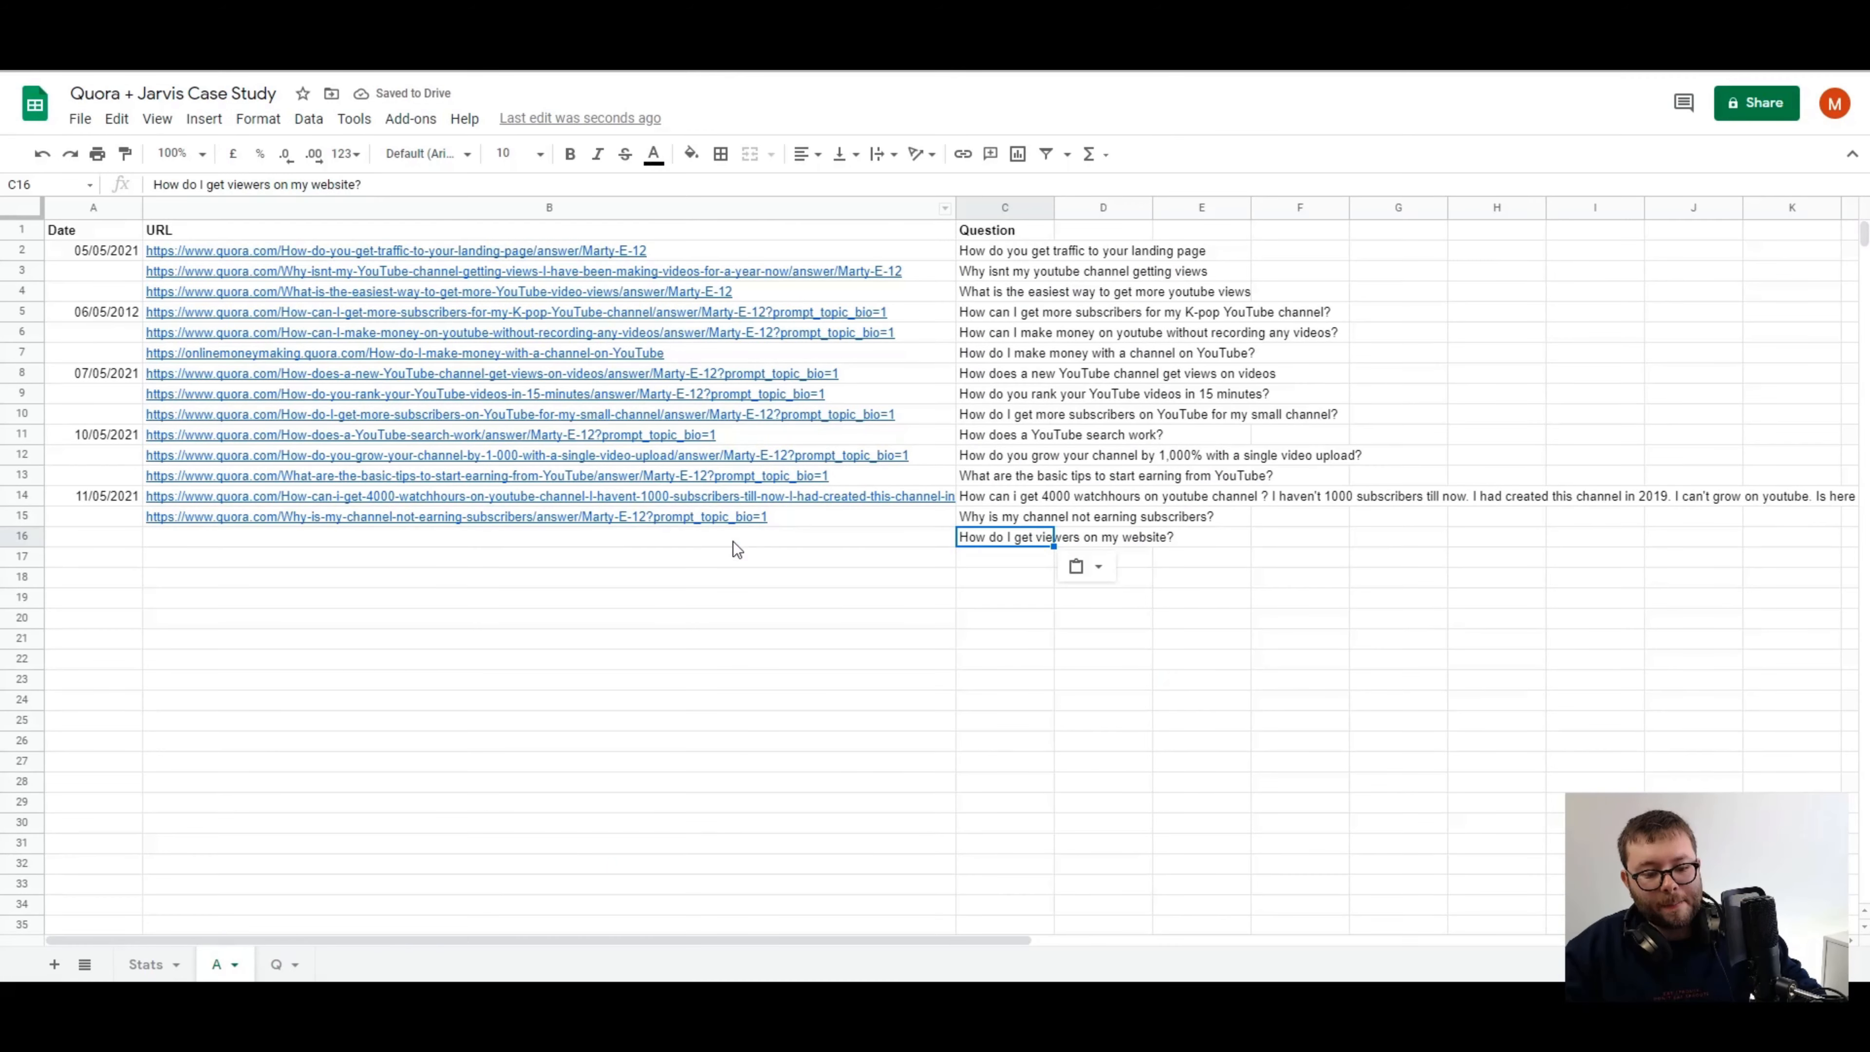
{"action": "left_click", "coordinate": [734, 540]}
{"action": "type", "text": "https://www.quora.com/How-do-I-get-viewers-on-my-website/answer/Marty-E-12?prompt_topic_bio=1"}
{"action": "left_click", "coordinate": [911, 328]}
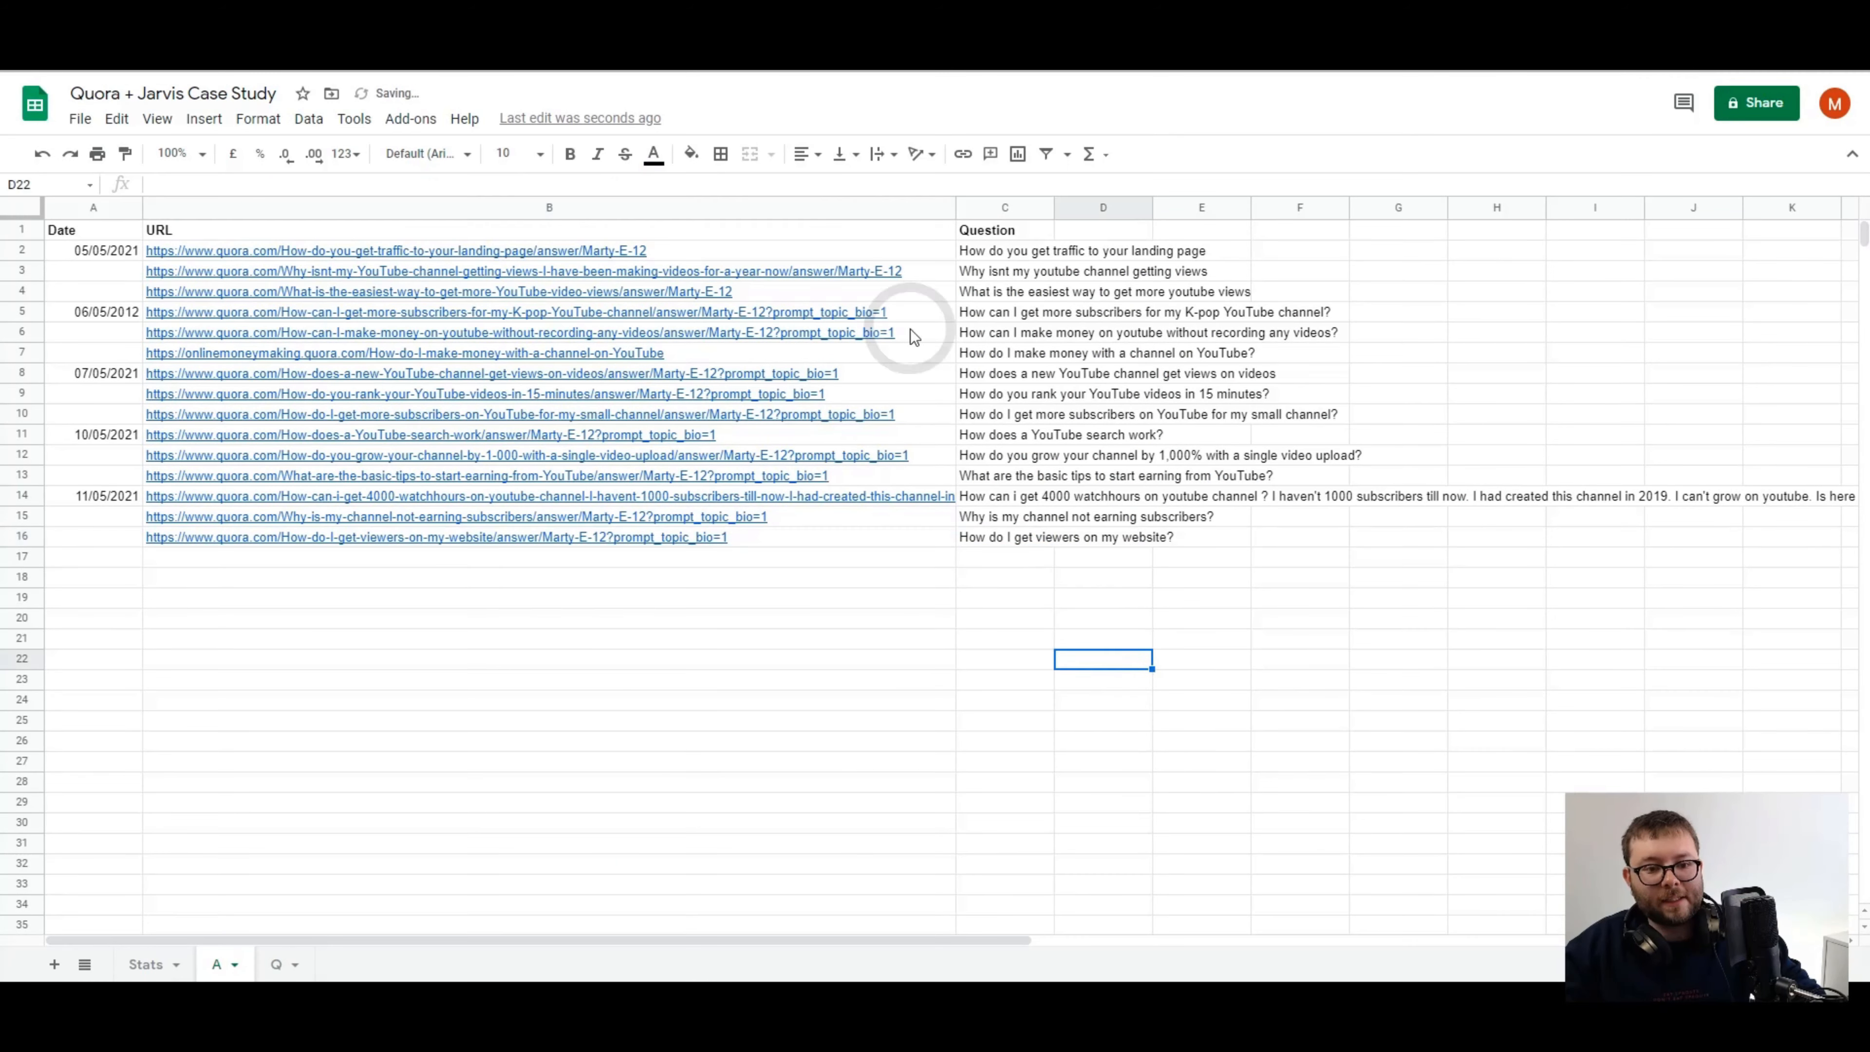
- Check the current time in the Google results for "todays date and time"
{"action": "left_click_drag", "start_coordinate": [203, 307], "coordinate": [232, 309]}
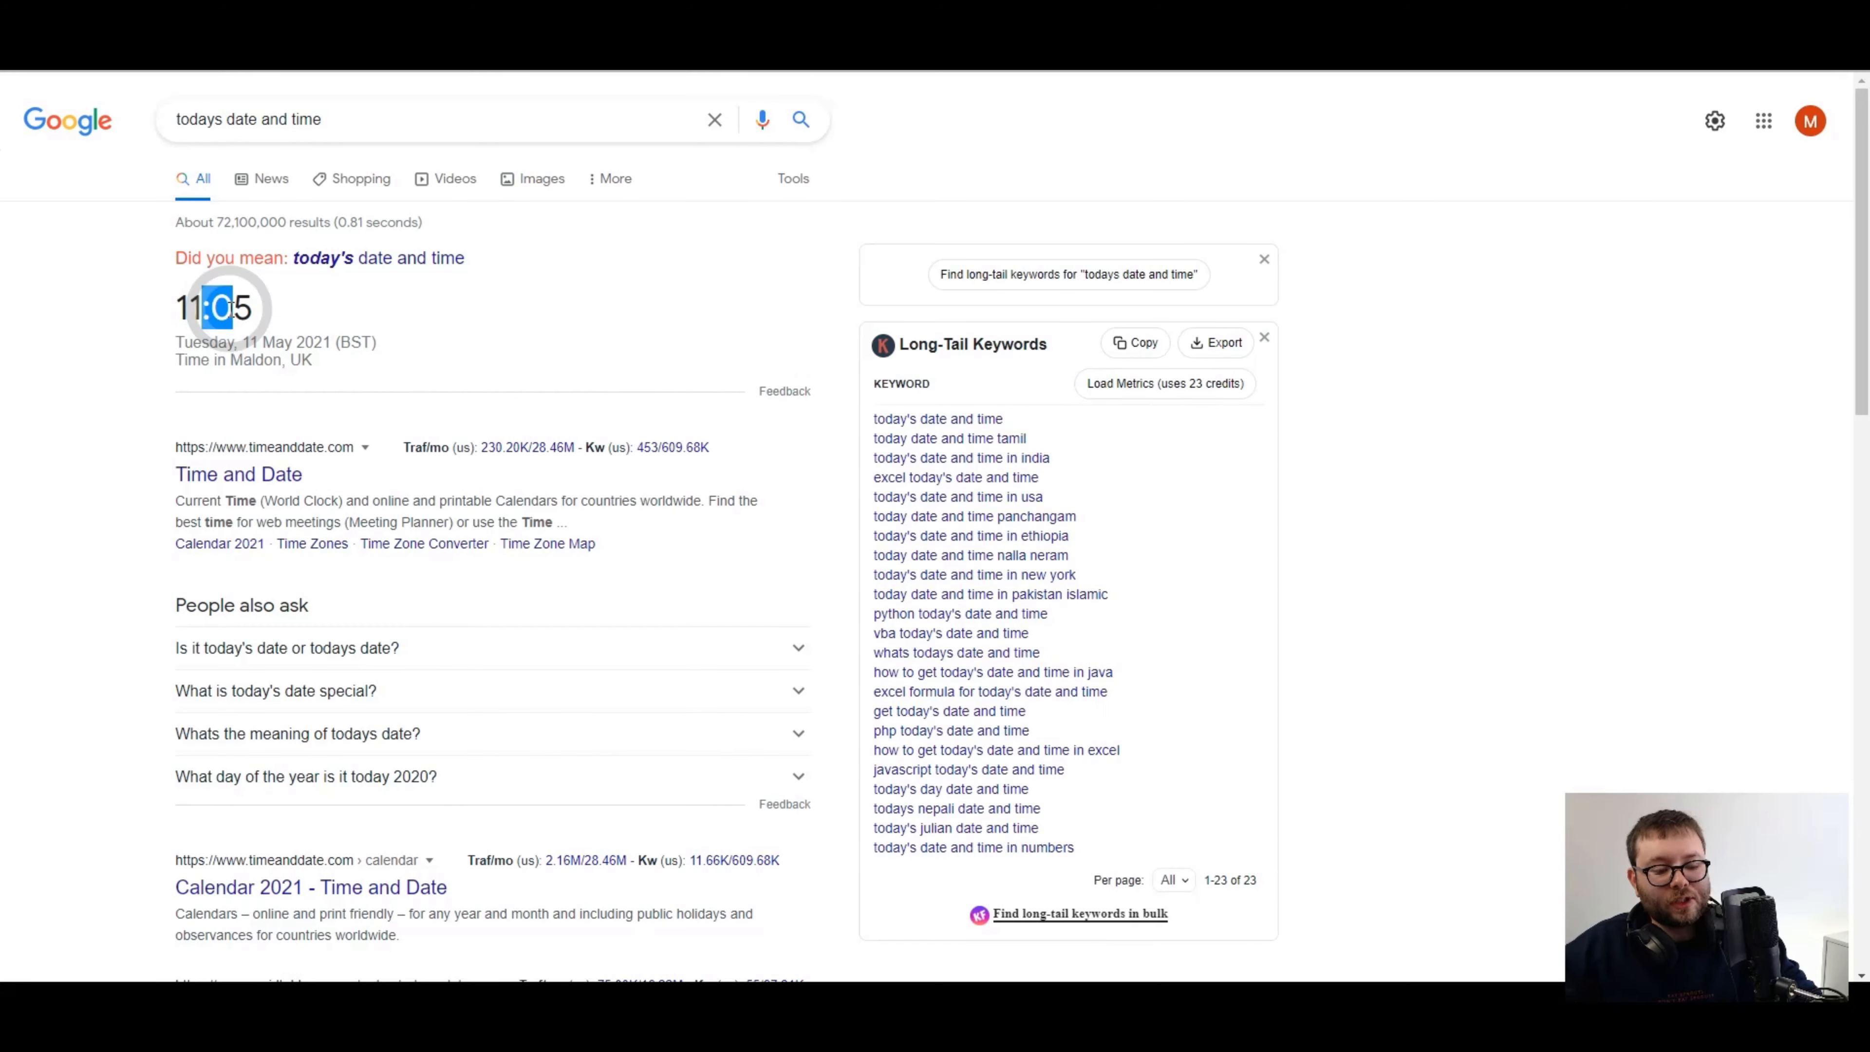
{"action": "left_click", "coordinate": [232, 310]}
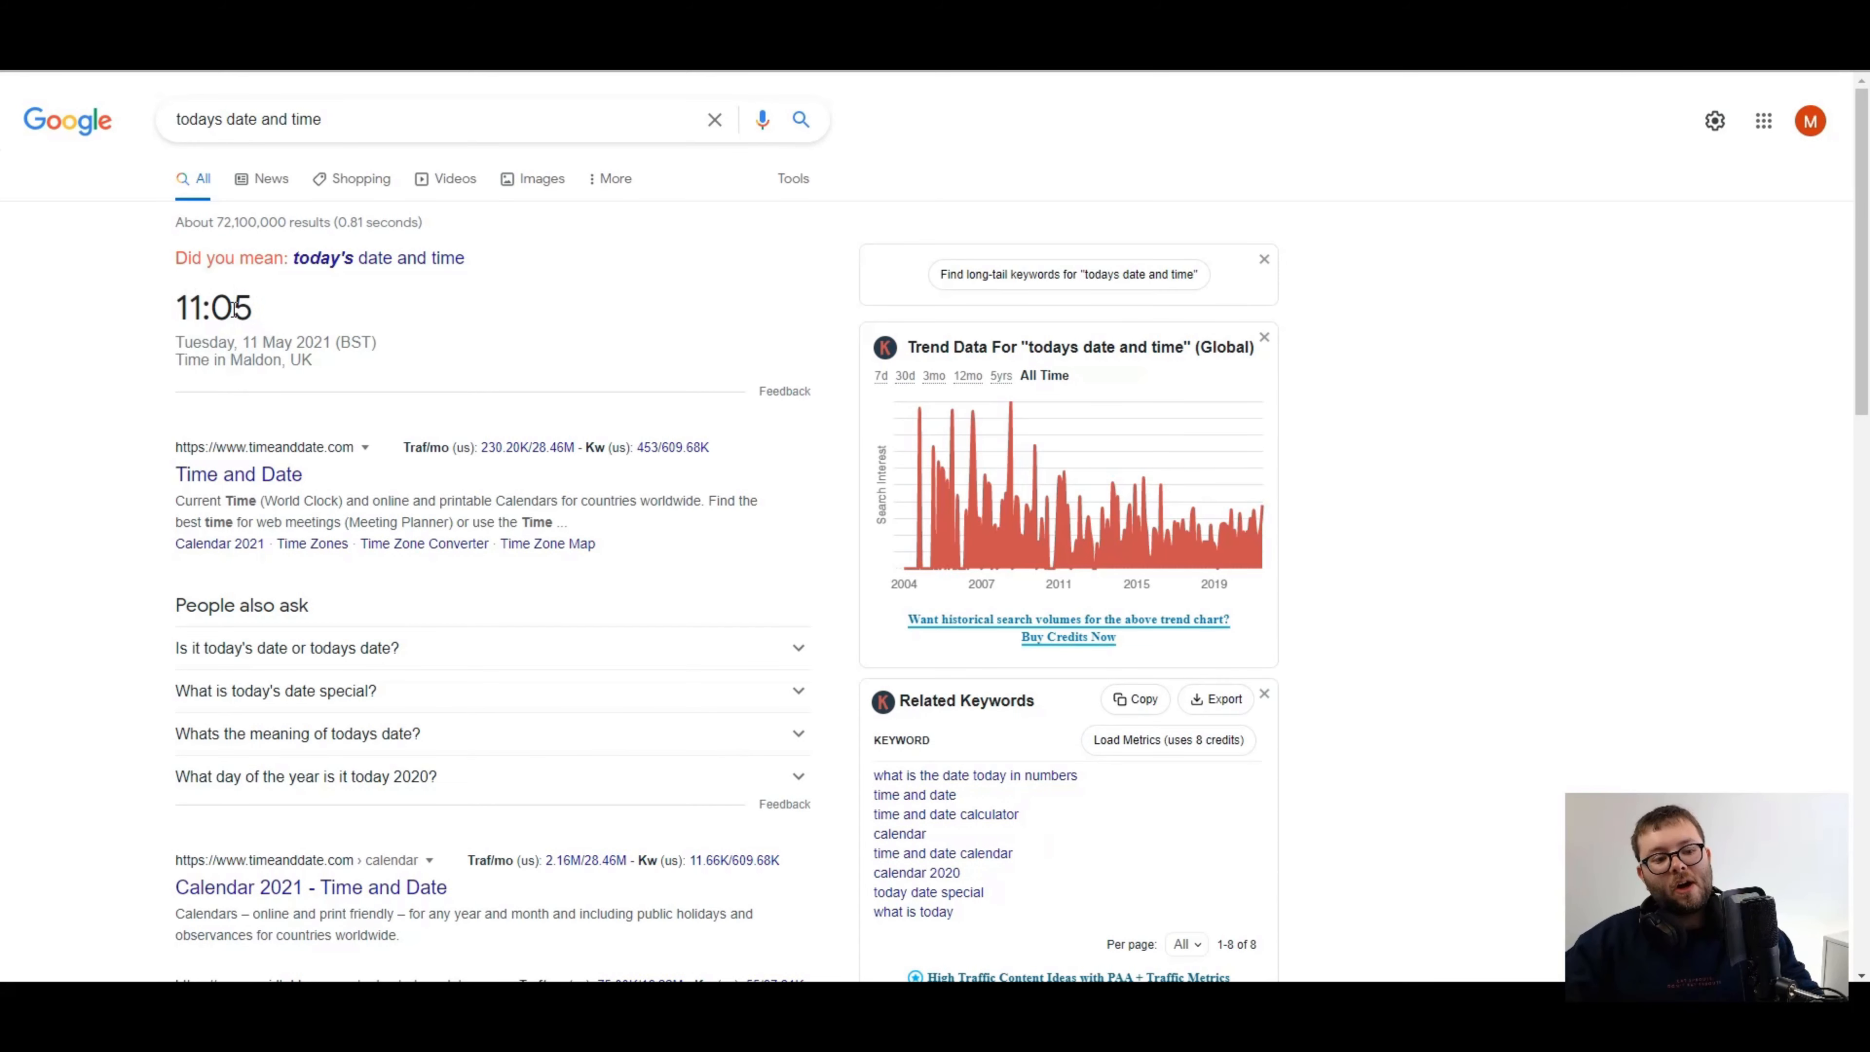